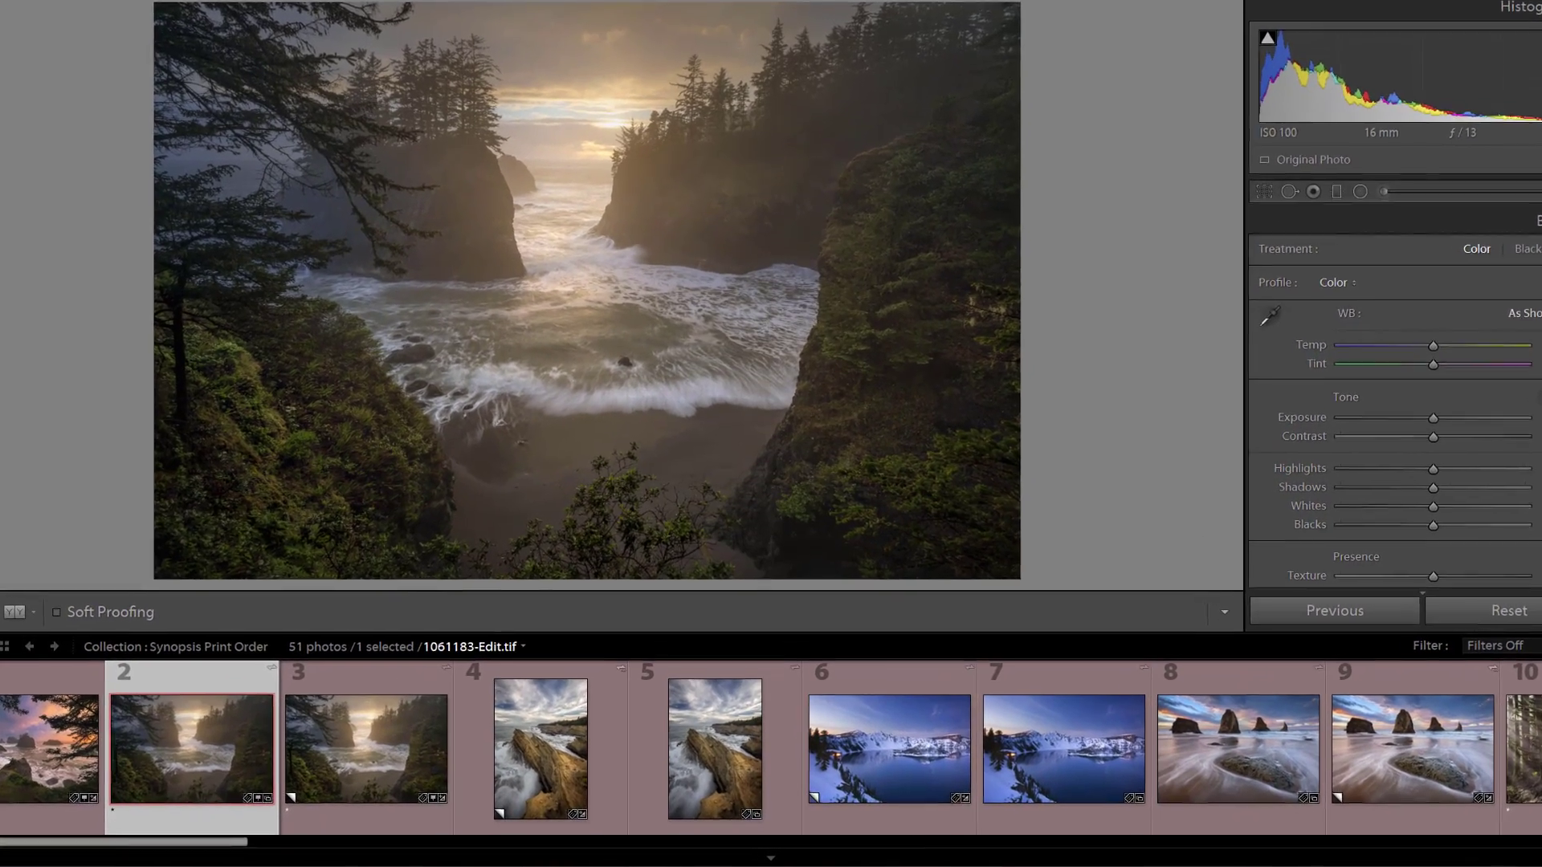
Step: Turn on soft proofing for the misty cove photo 1061183-Edit.tif, the second photo in the collection
{"action": "left_click", "coordinate": [226, 790]}
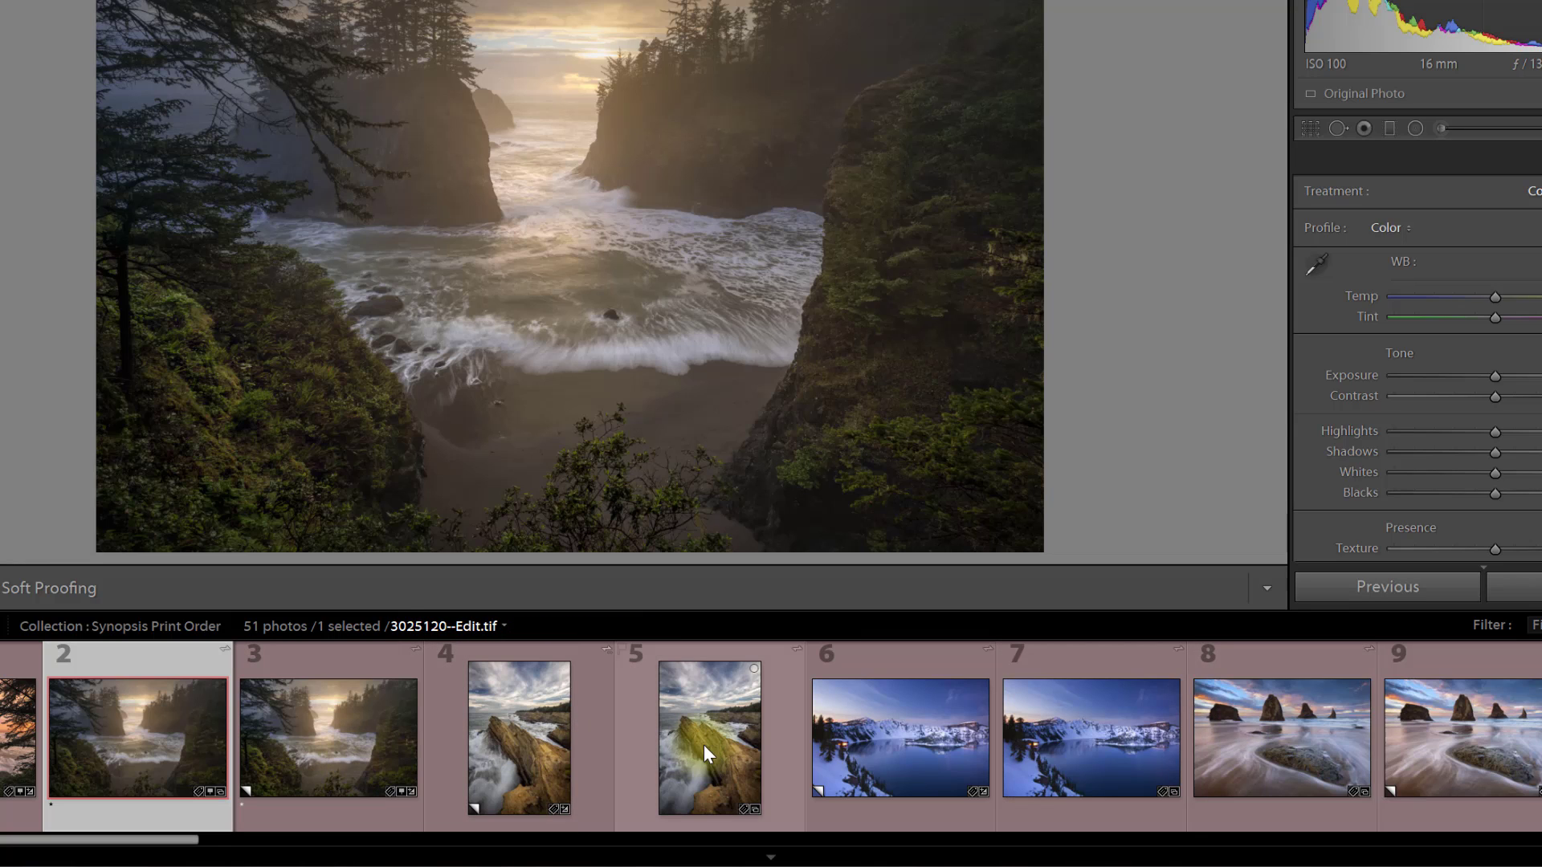
{"action": "left_click", "coordinate": [69, 792]}
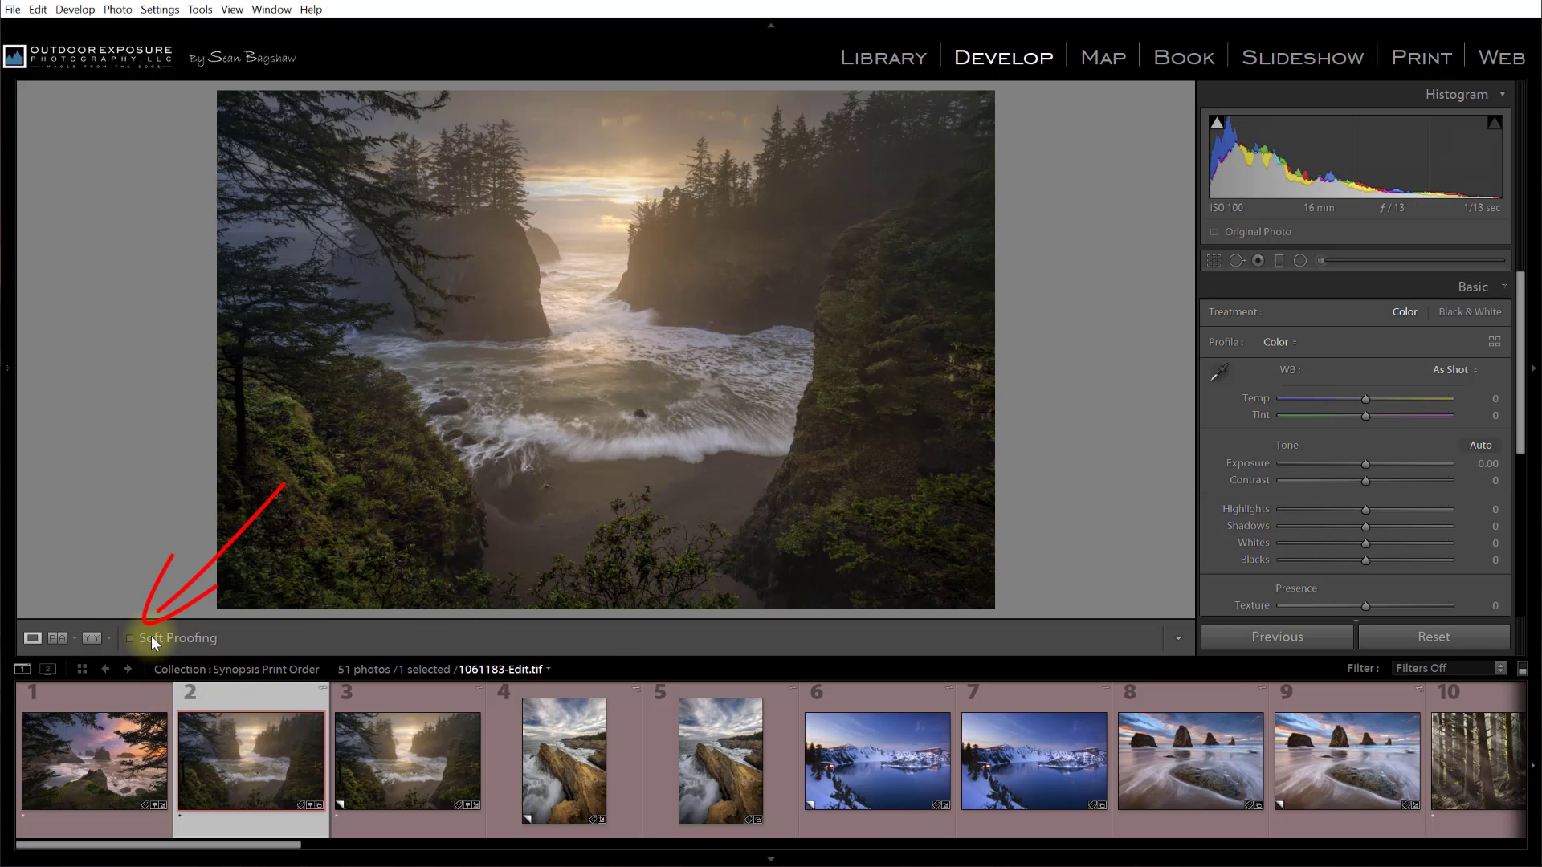
{"action": "left_click", "coordinate": [130, 638]}
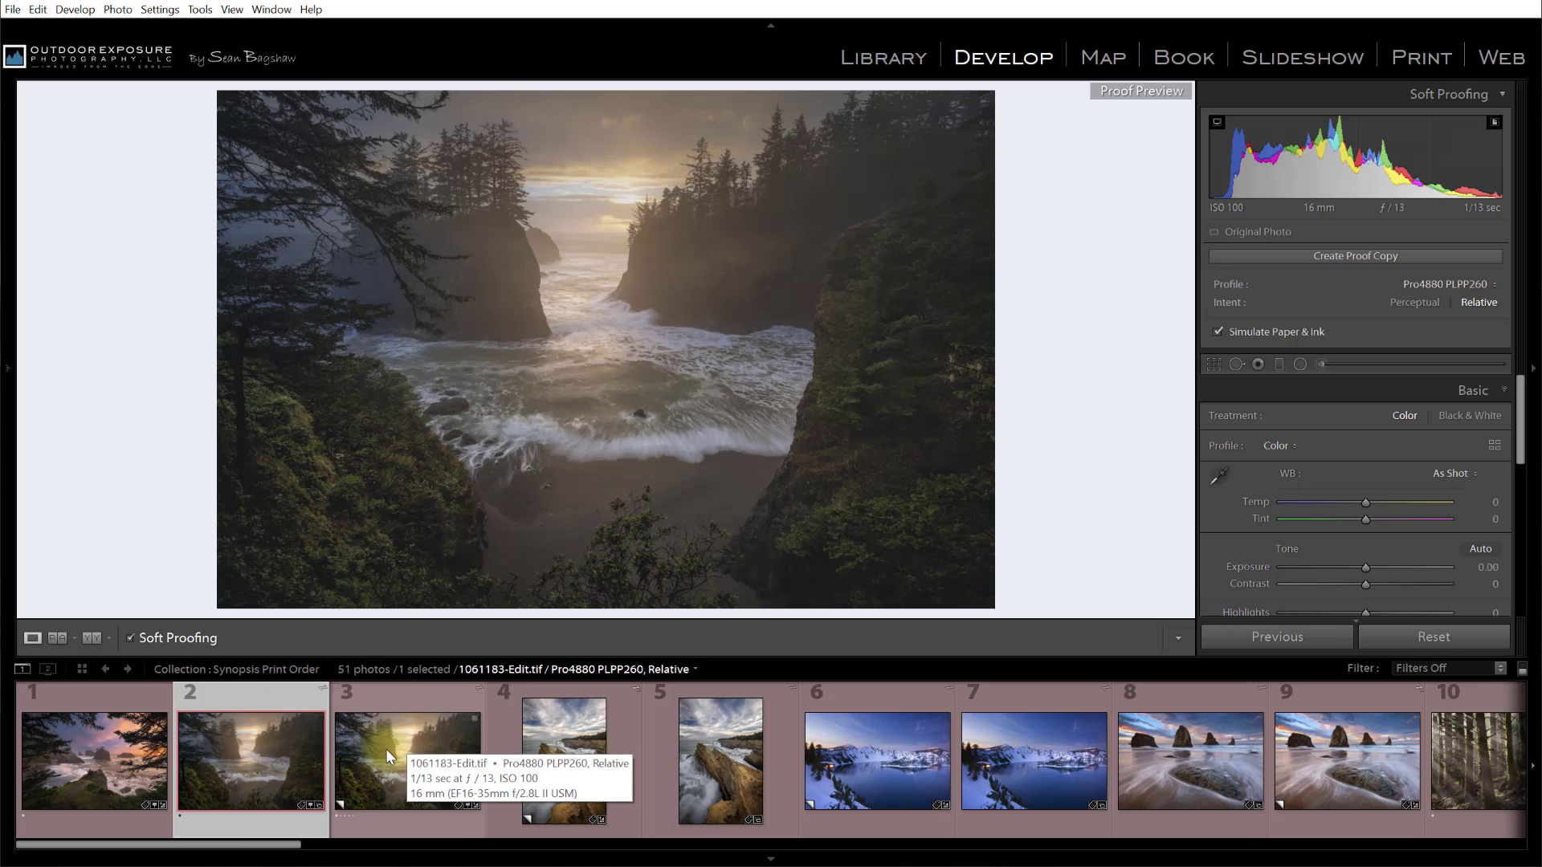
Step: Create a proof copy of the cove photo and choose Pro4880 PLPP260 as its proof profile
{"action": "left_click", "coordinate": [1351, 256]}
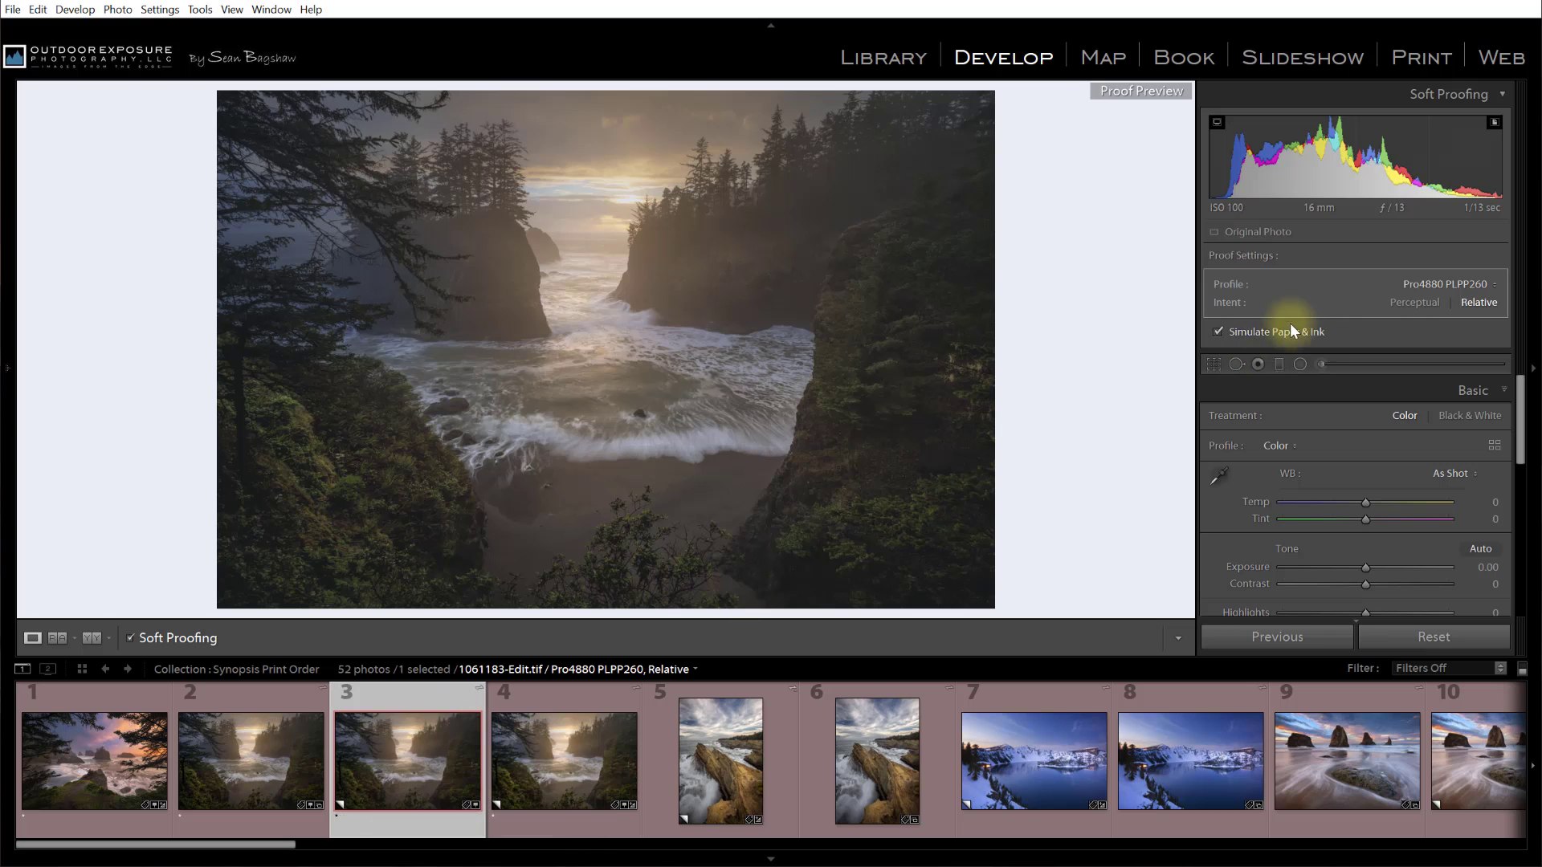
{"action": "left_click", "coordinate": [1446, 288]}
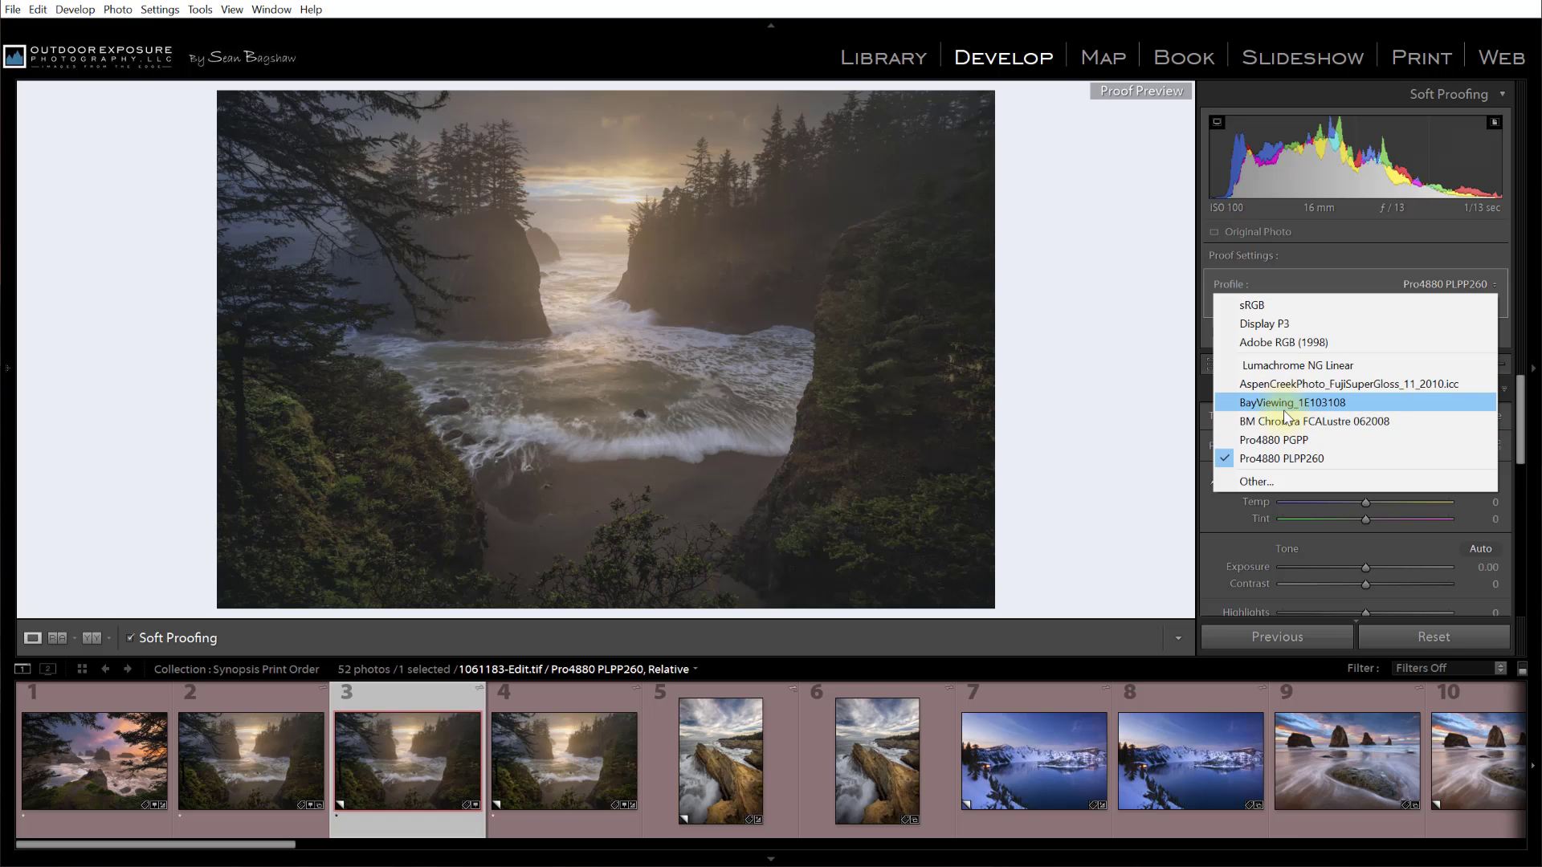
{"action": "left_click", "coordinate": [1279, 459]}
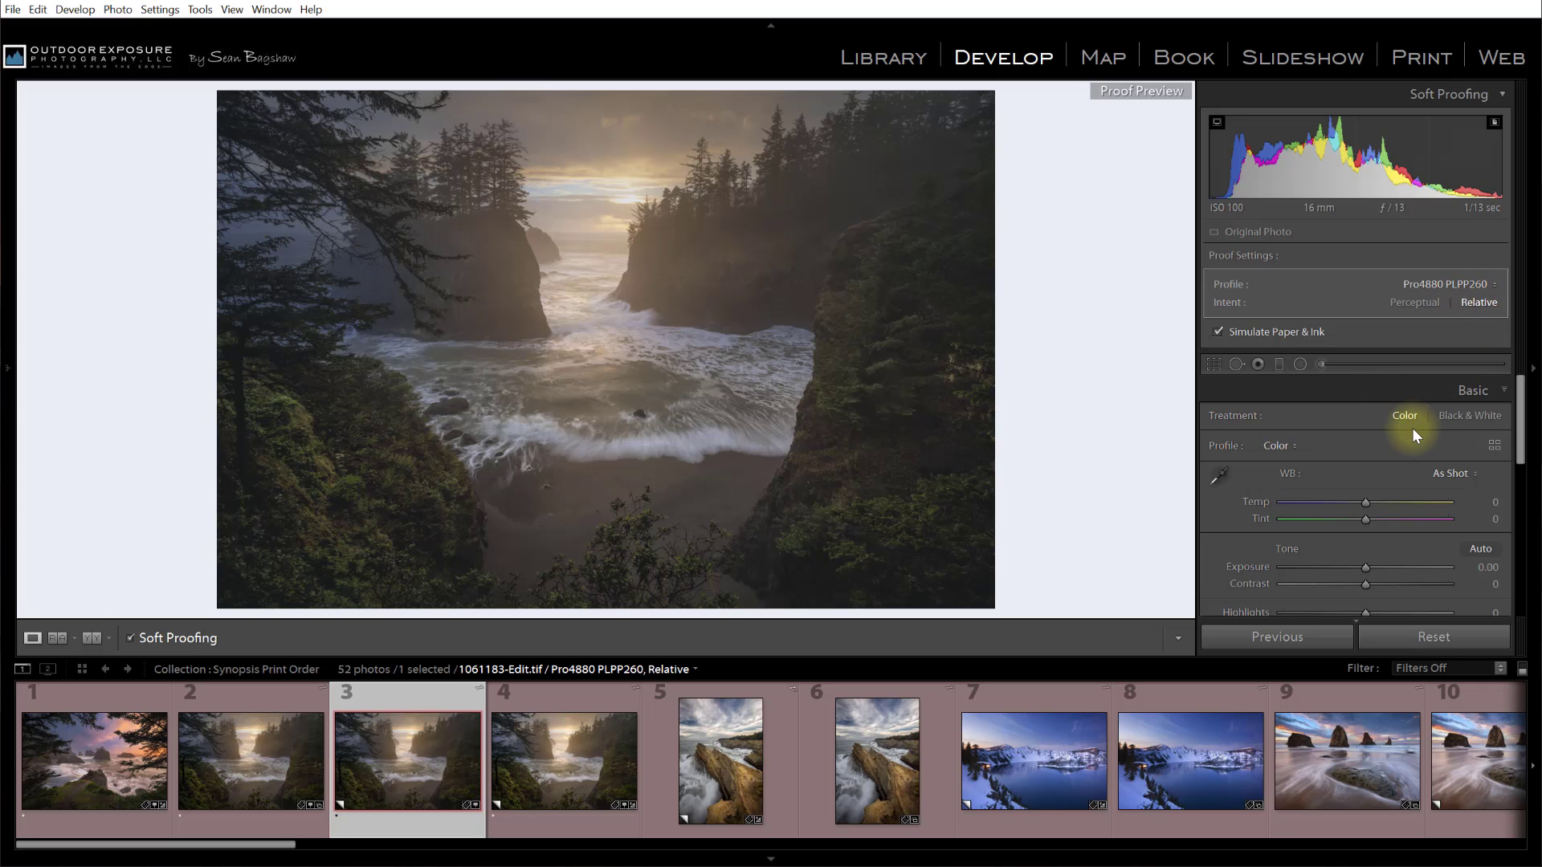
Step: Compare the proof preview with and without Simulate Paper & Ink, leaving the simulation on
{"action": "left_click", "coordinate": [1219, 331]}
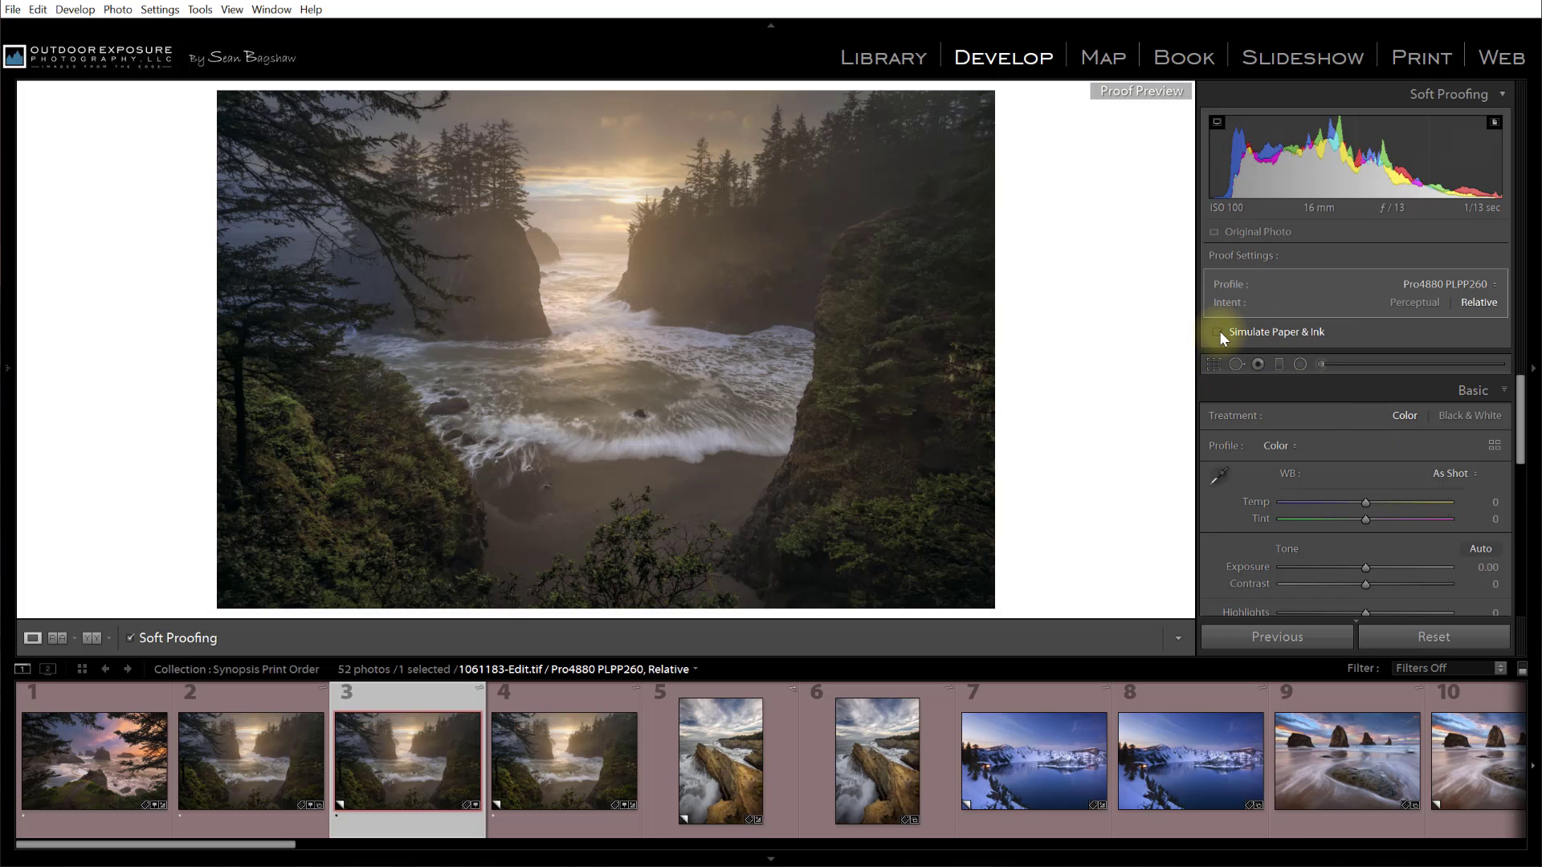
{"action": "left_click", "coordinate": [1219, 331]}
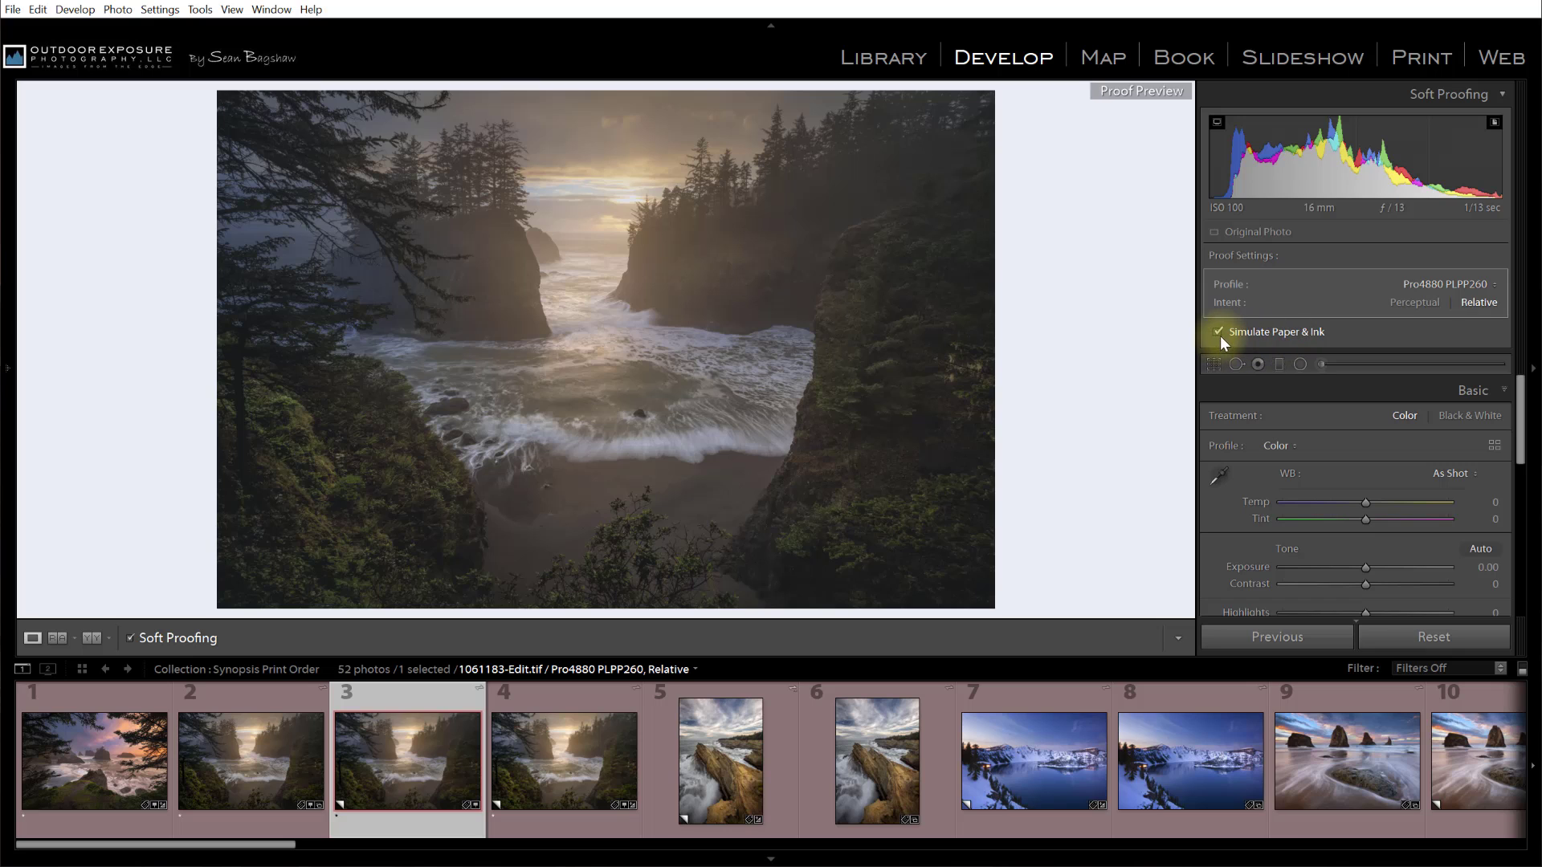
{"action": "left_click", "coordinate": [1217, 331]}
{"action": "left_click", "coordinate": [1217, 331]}
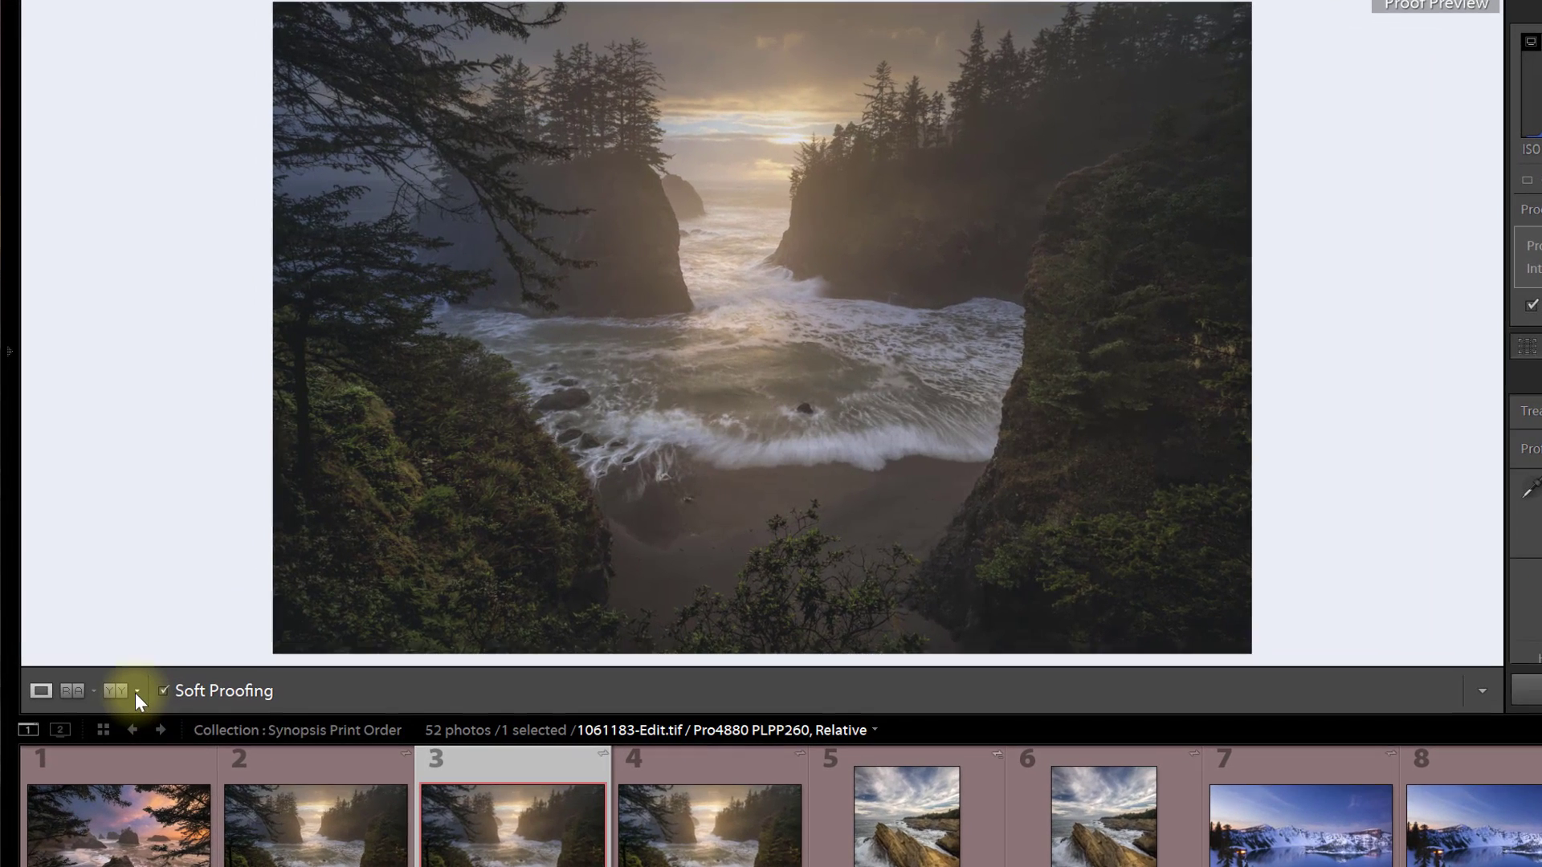
Step: Show the proof copy in the Before/After Top/Bottom comparison view
{"action": "left_click", "coordinate": [129, 674]}
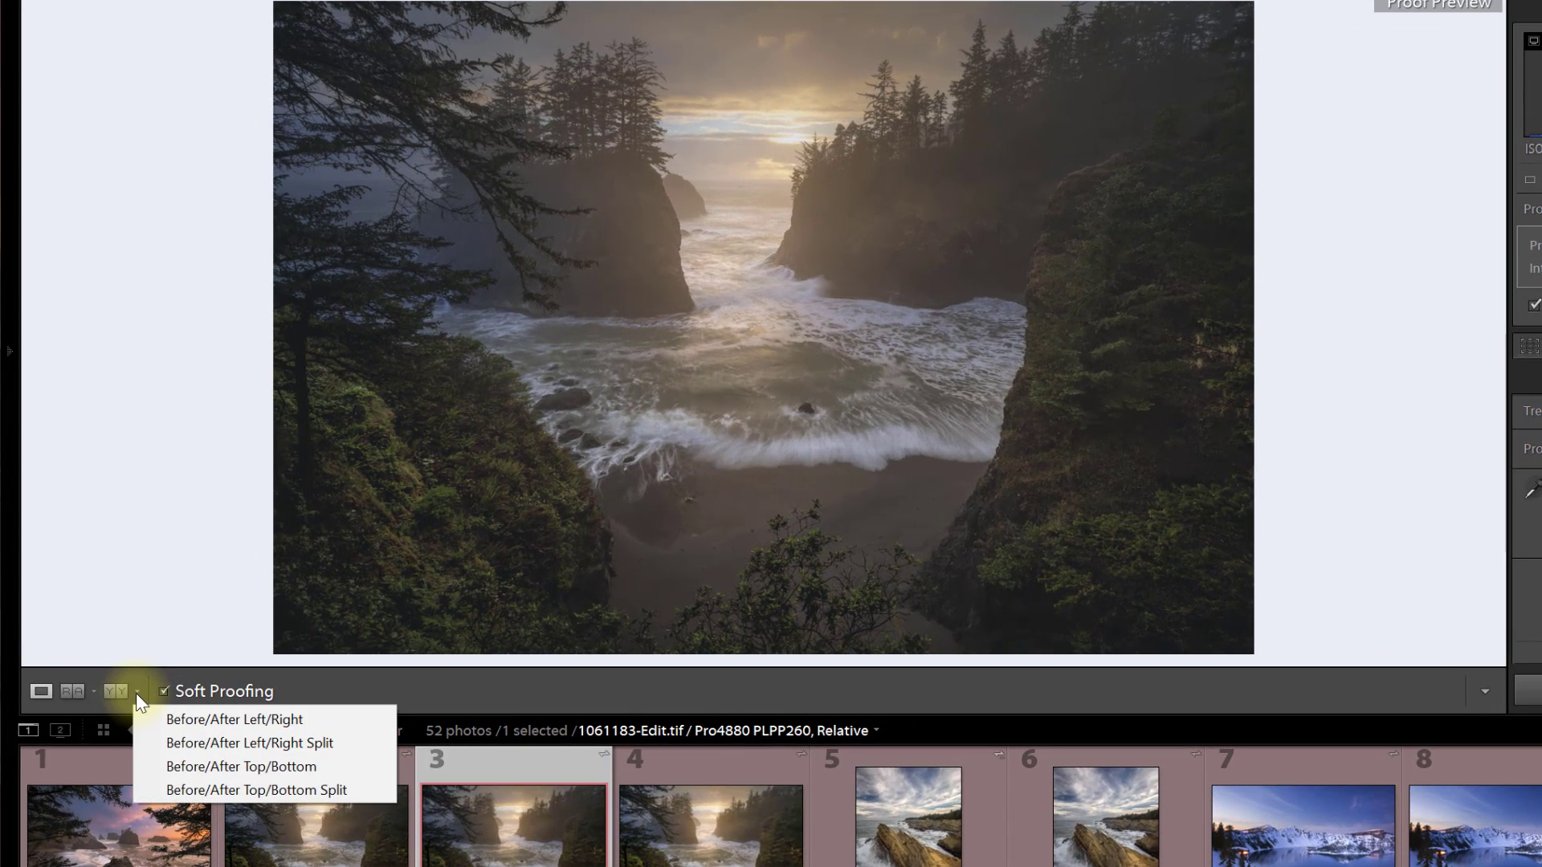
{"action": "left_click", "coordinate": [201, 768]}
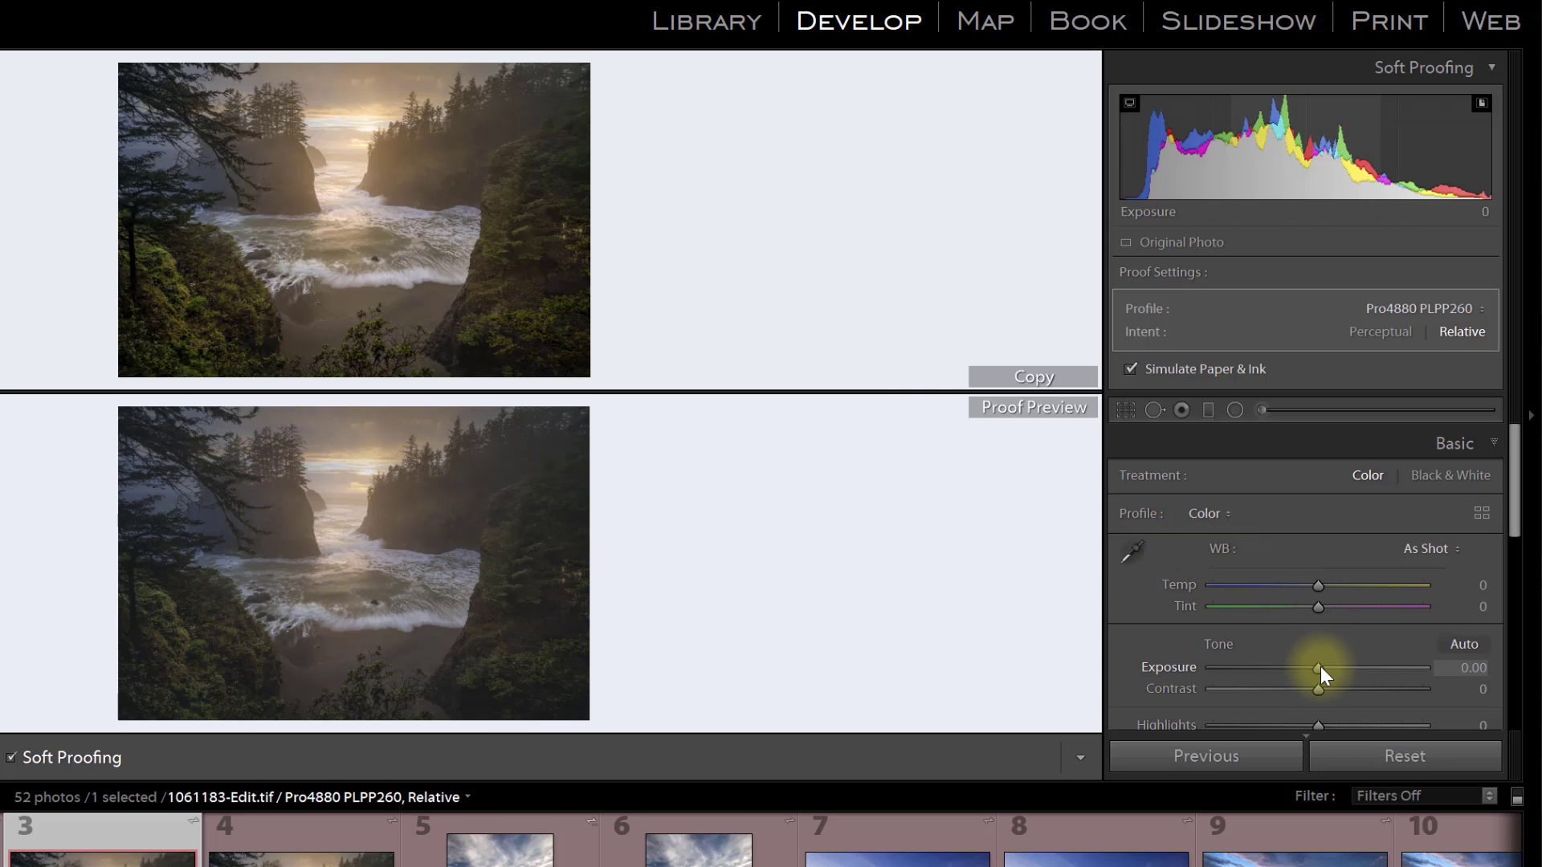
Step: Set the proof copy's Exposure to +0.14, Temp to +3 and Contrast to +4
{"action": "left_click_drag", "start_coordinate": [1321, 666], "coordinate": [1324, 667]}
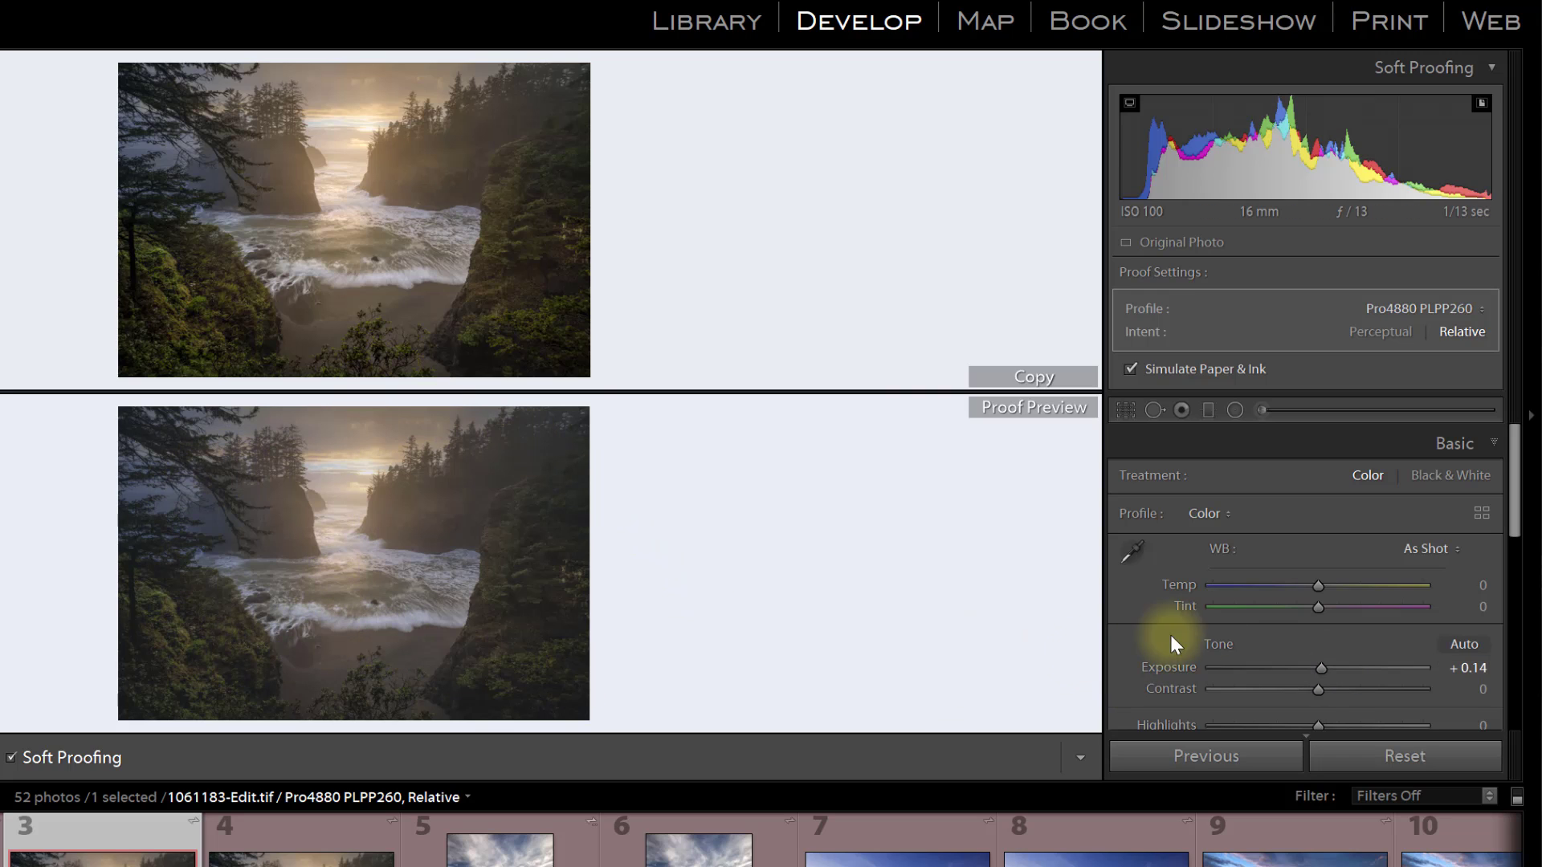
{"action": "left_click_drag", "start_coordinate": [1318, 586], "coordinate": [1324, 587]}
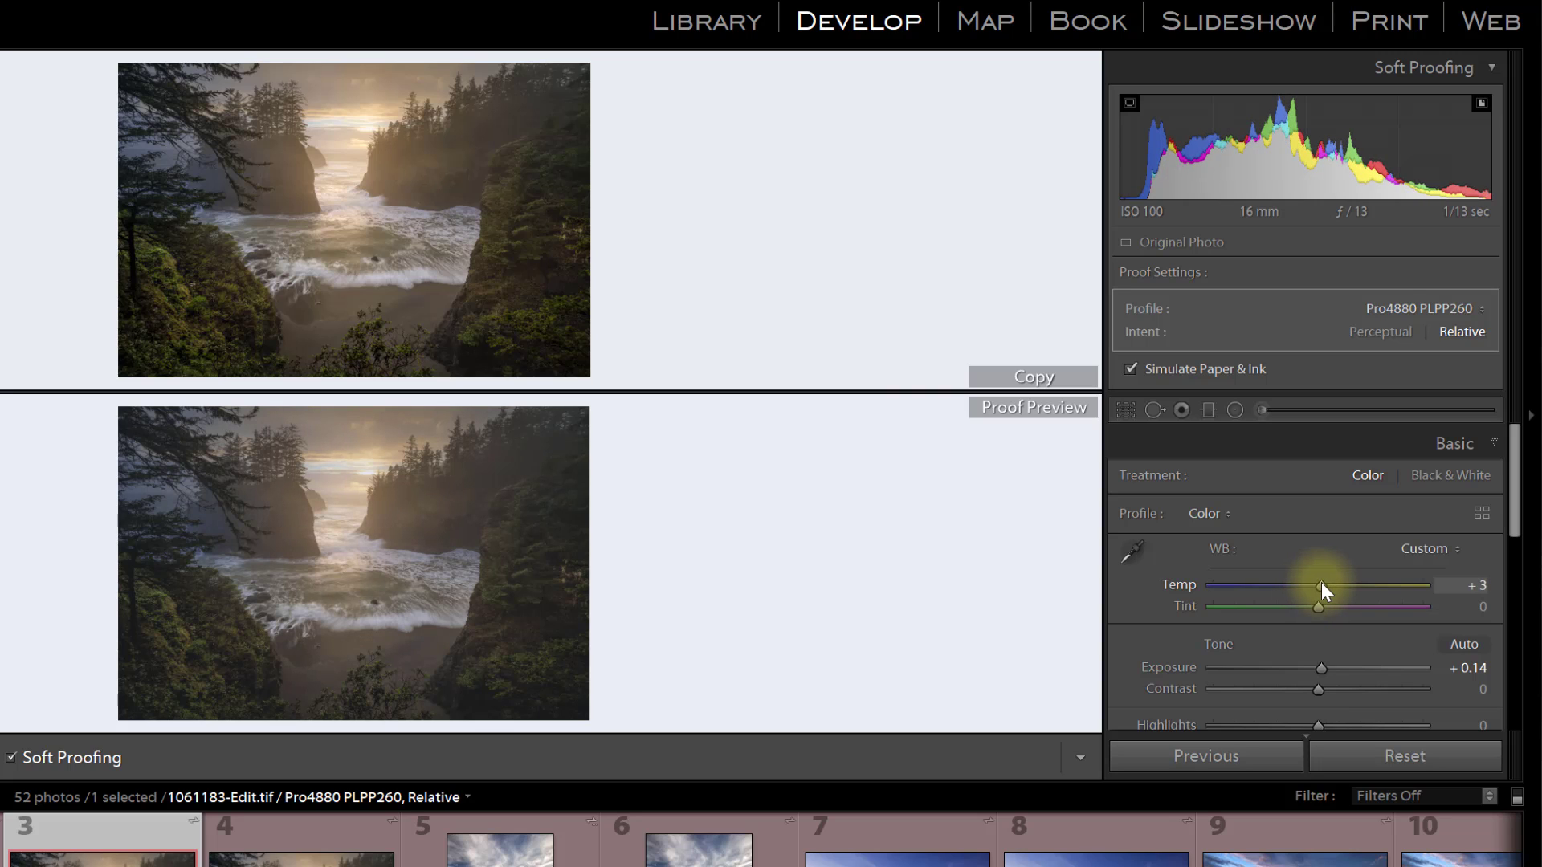
{"action": "scroll", "coordinate": [1325, 648], "scroll_direction": "down", "scroll_amount": 2}
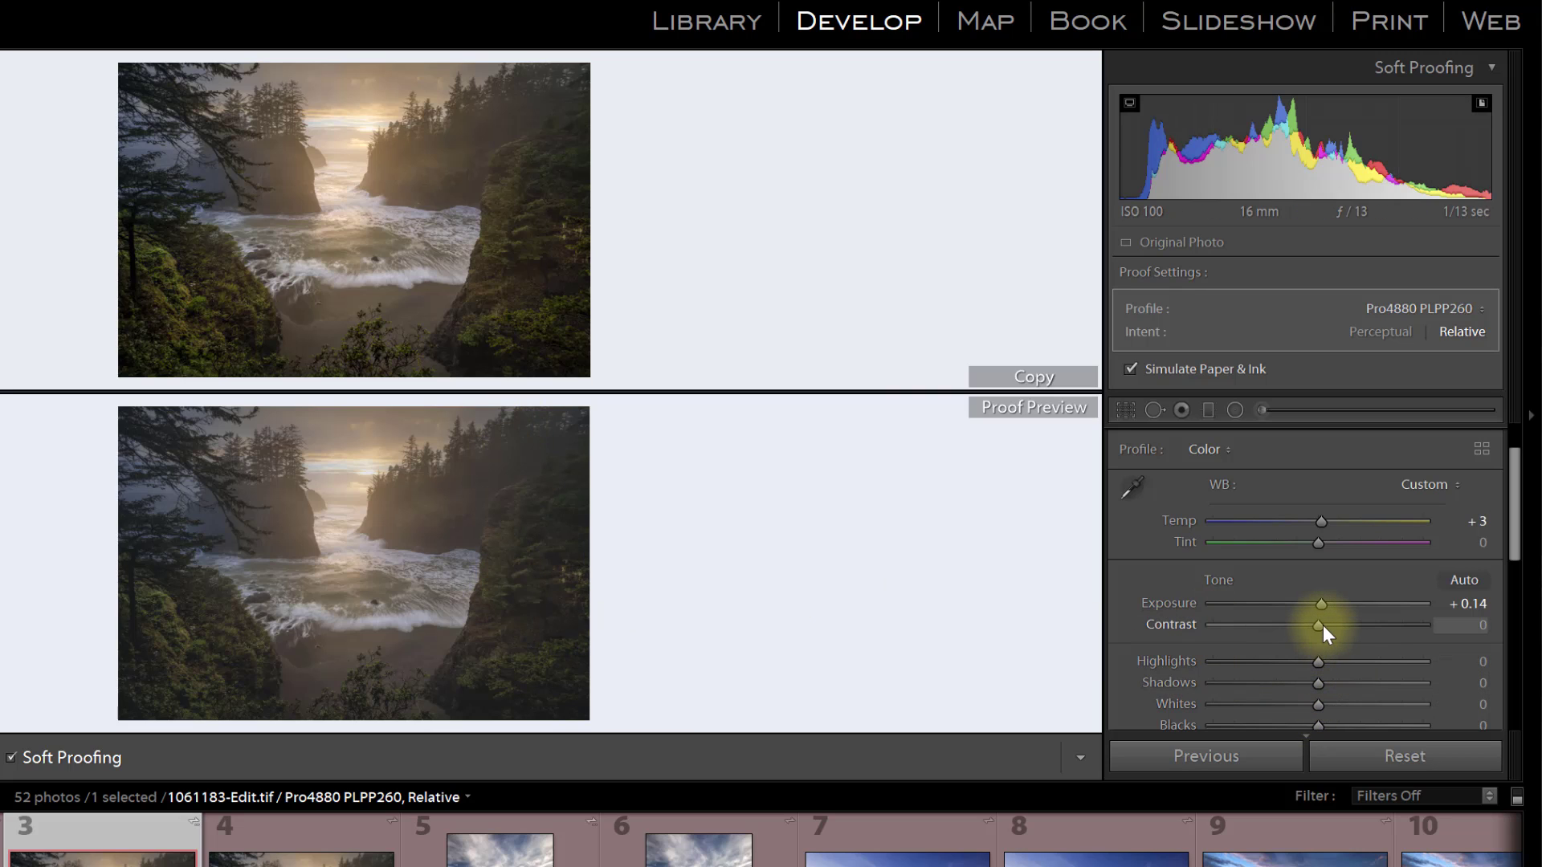
{"action": "left_click_drag", "start_coordinate": [1322, 626], "coordinate": [1328, 627]}
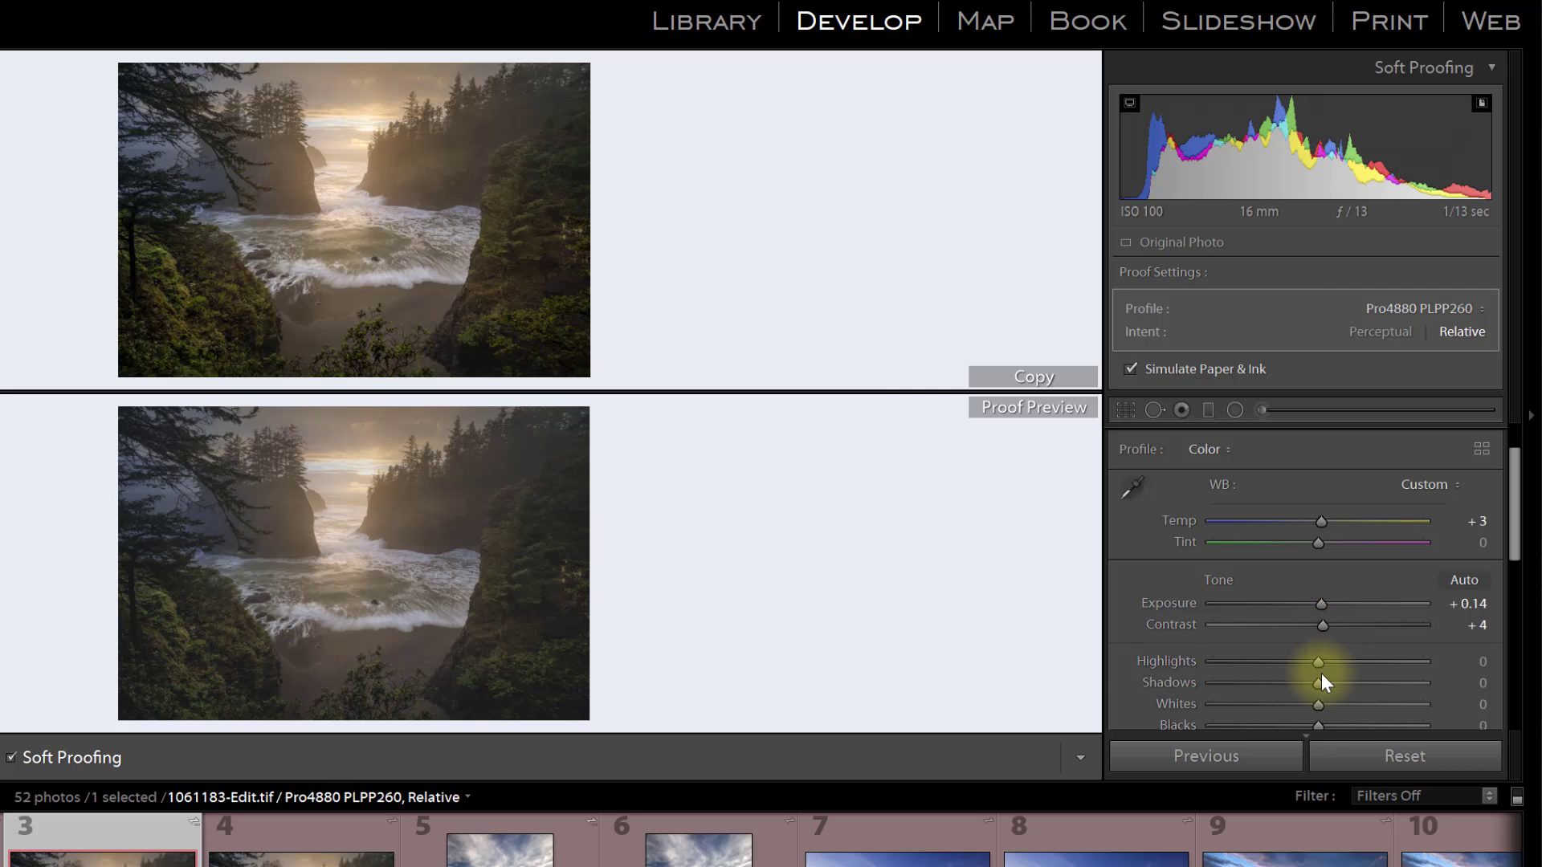
Step: Set the proof copy's Clarity to +5, Vibrance to +8 and Saturation to +2, and raise Exposure to +0.36
{"action": "scroll", "coordinate": [1322, 674], "scroll_direction": "down", "scroll_amount": 2}
{"action": "scroll", "coordinate": [1322, 677], "scroll_direction": "down", "scroll_amount": 2}
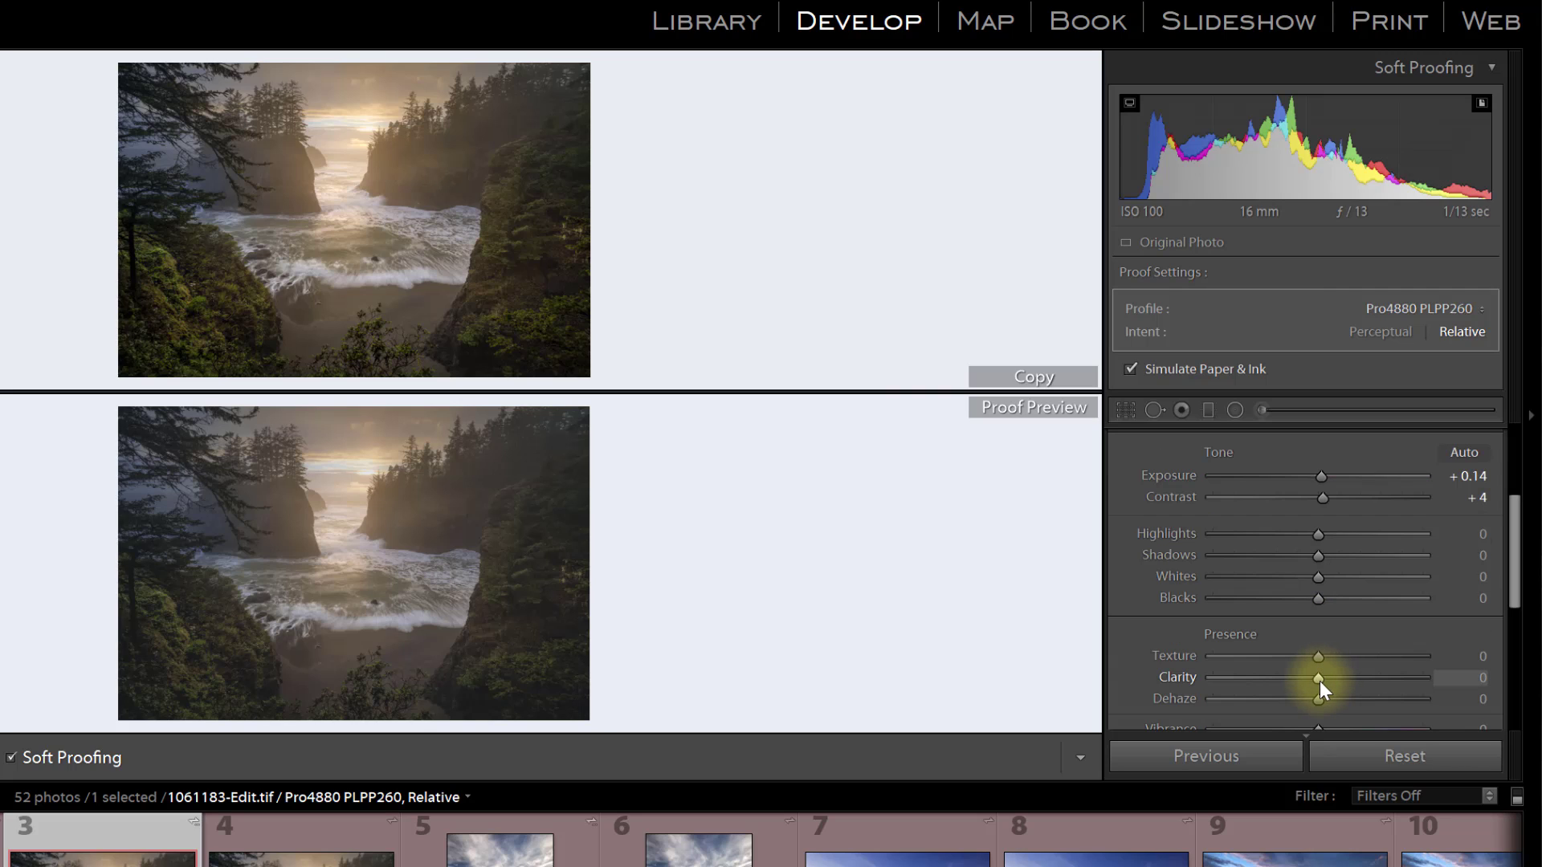
{"action": "left_click_drag", "start_coordinate": [1319, 678], "coordinate": [1326, 678]}
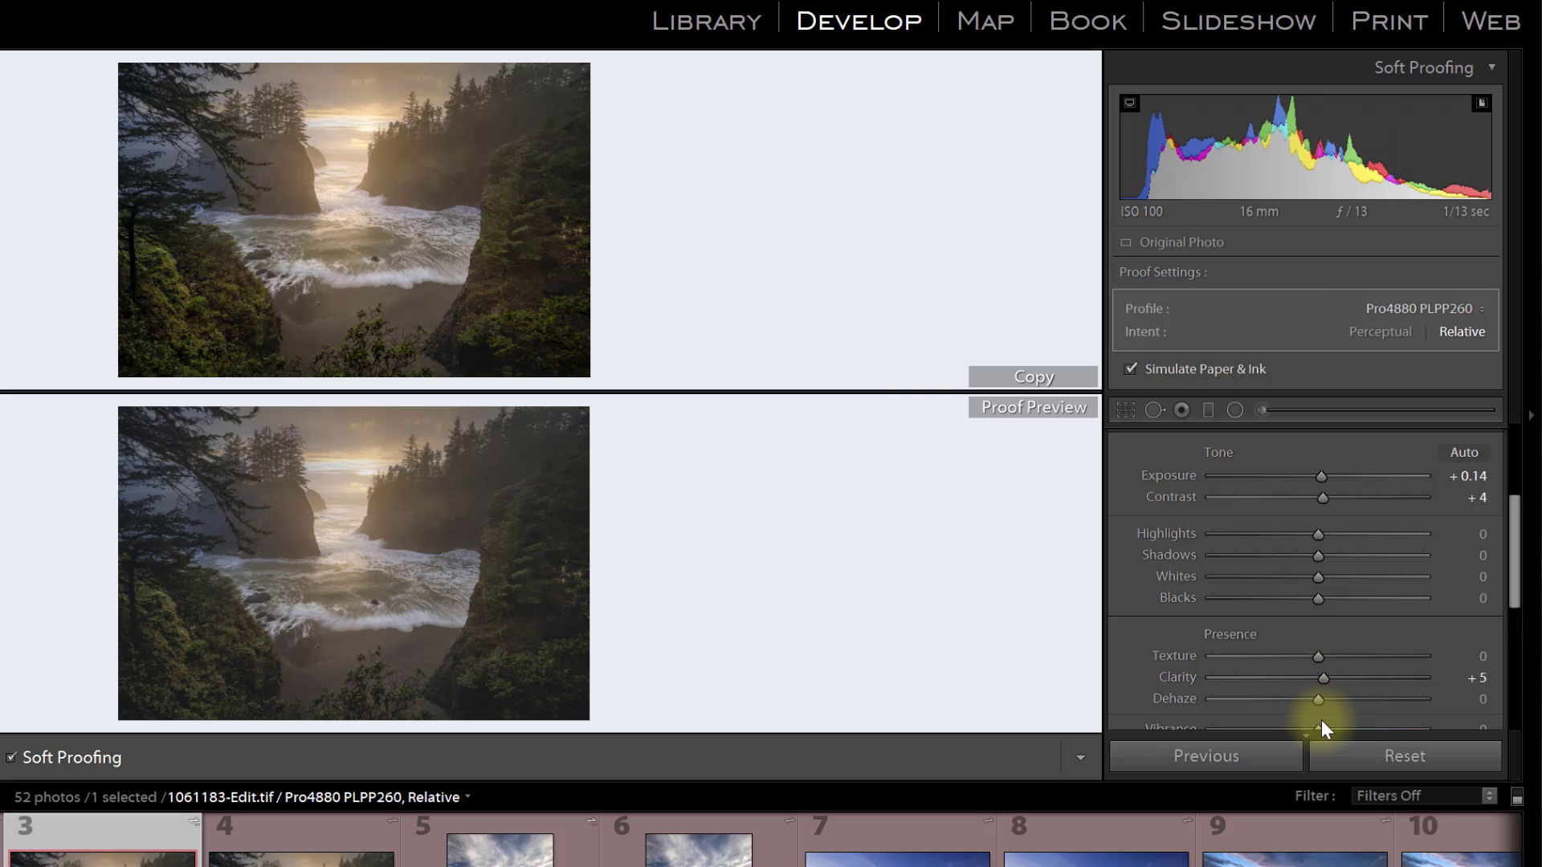
{"action": "scroll", "coordinate": [1324, 678], "scroll_direction": "down", "scroll_amount": 4}
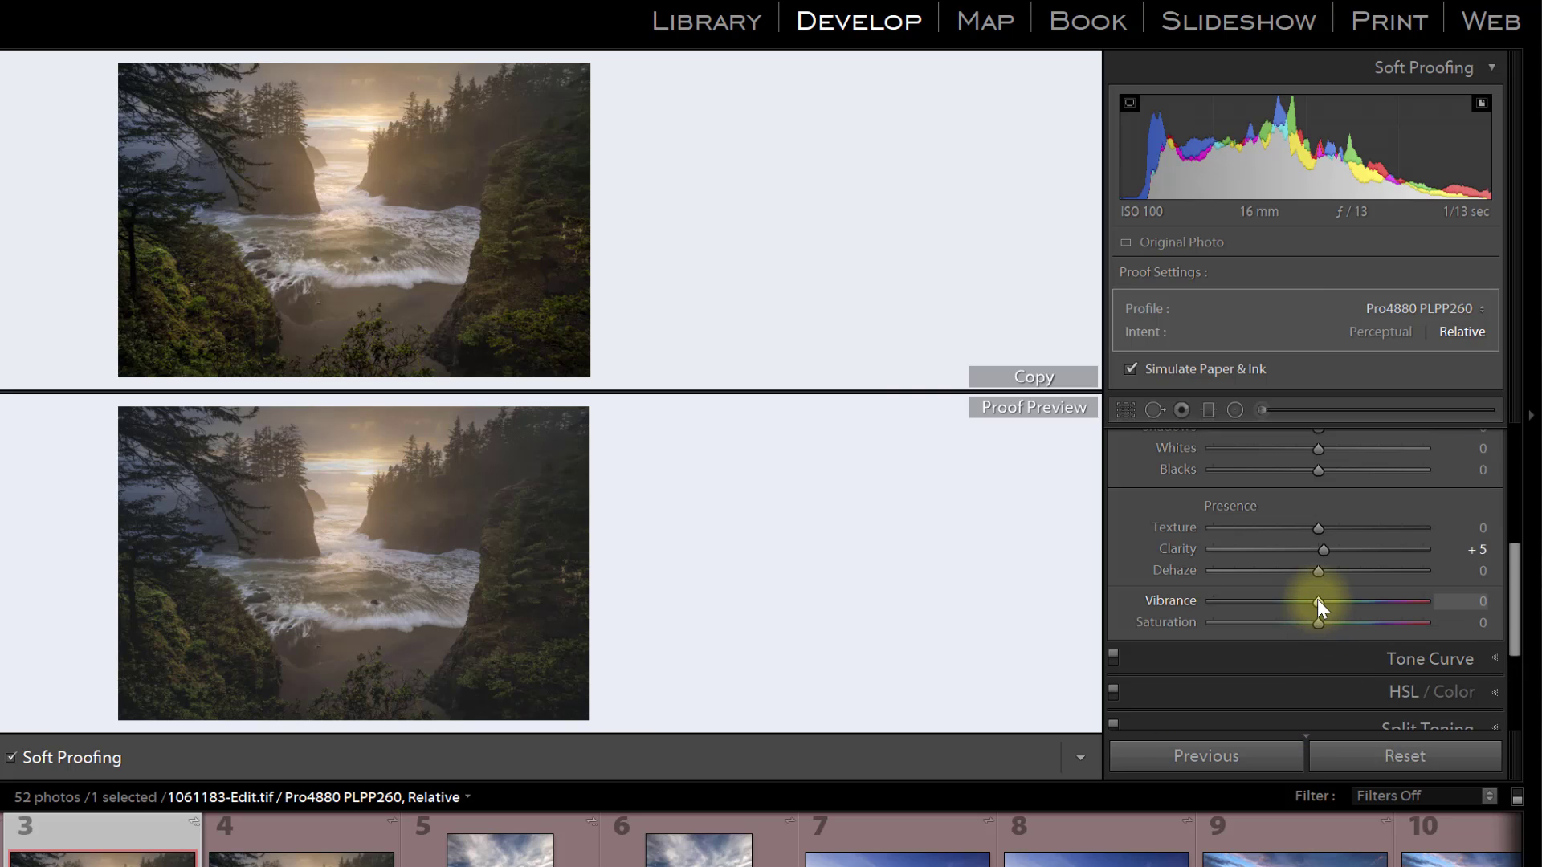
{"action": "left_click_drag", "start_coordinate": [1317, 599], "coordinate": [1323, 624]}
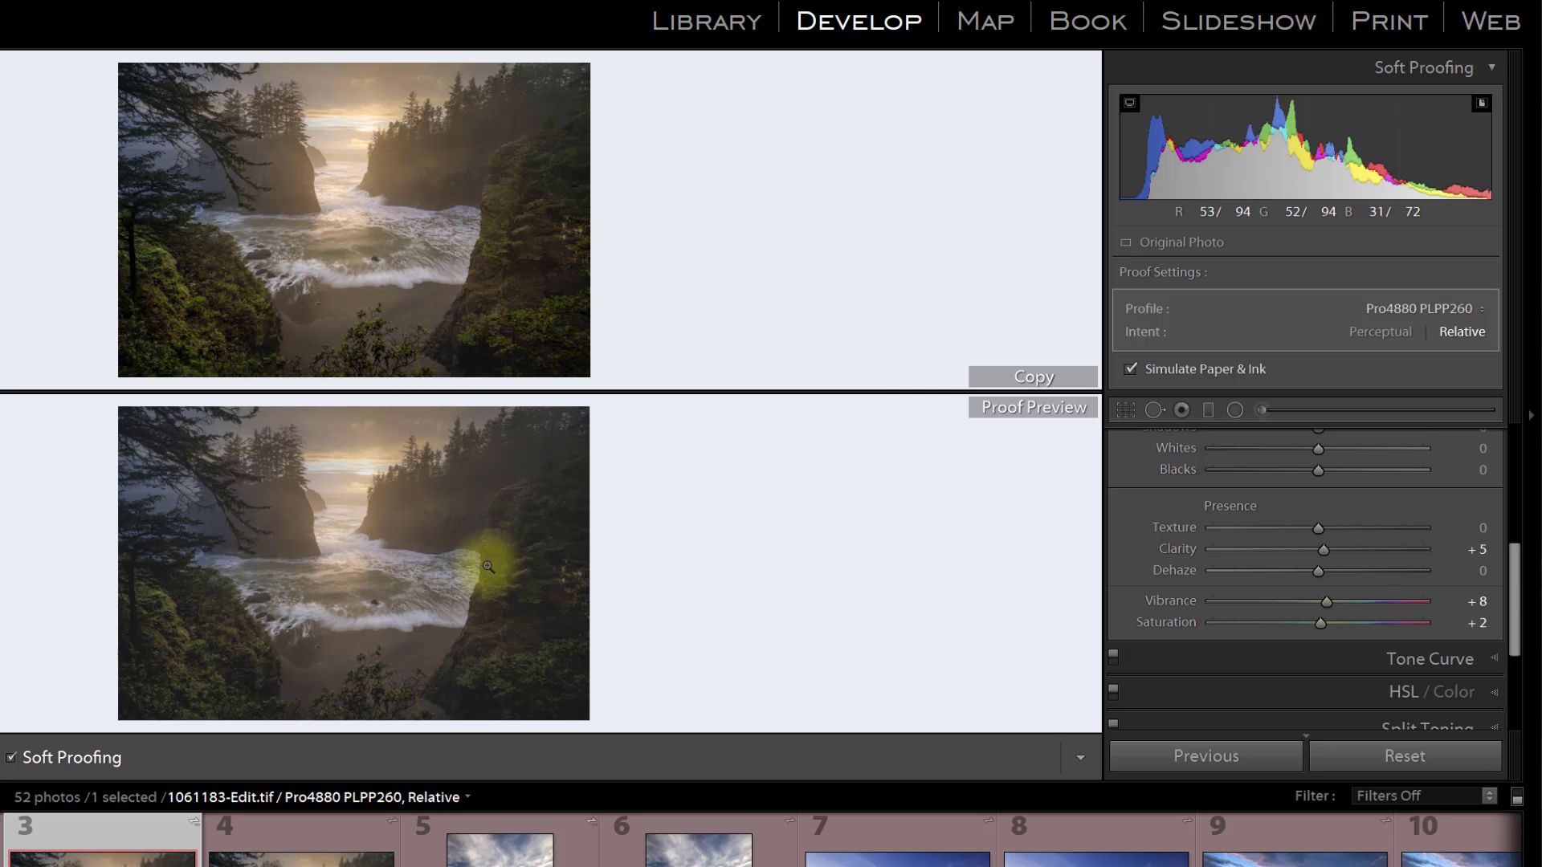
{"action": "scroll", "coordinate": [1237, 589], "scroll_direction": "up", "scroll_amount": 3}
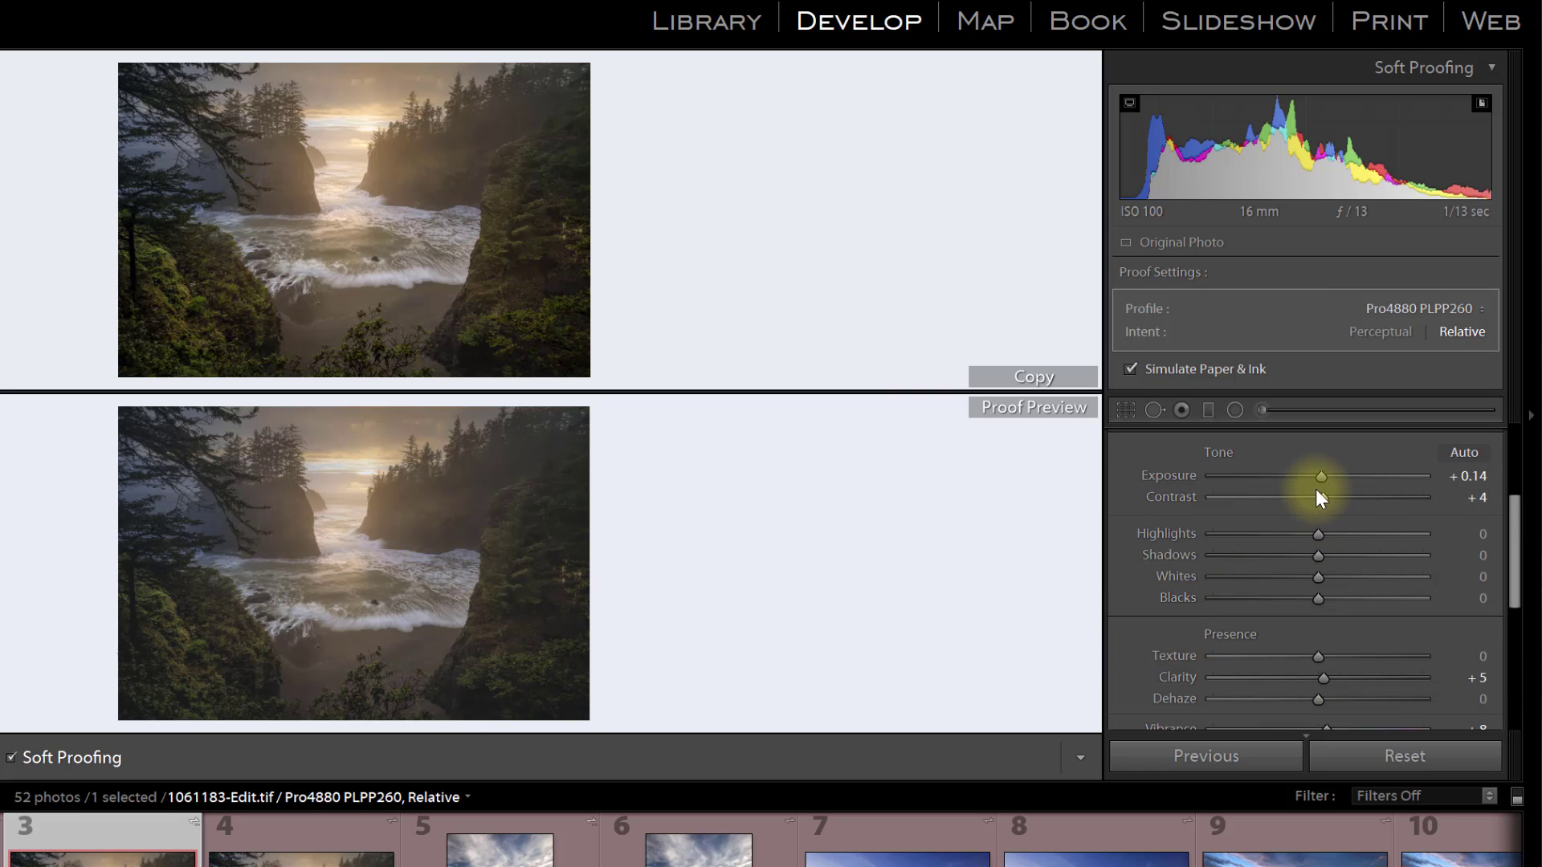
{"action": "left_click_drag", "start_coordinate": [1323, 474], "coordinate": [1329, 474]}
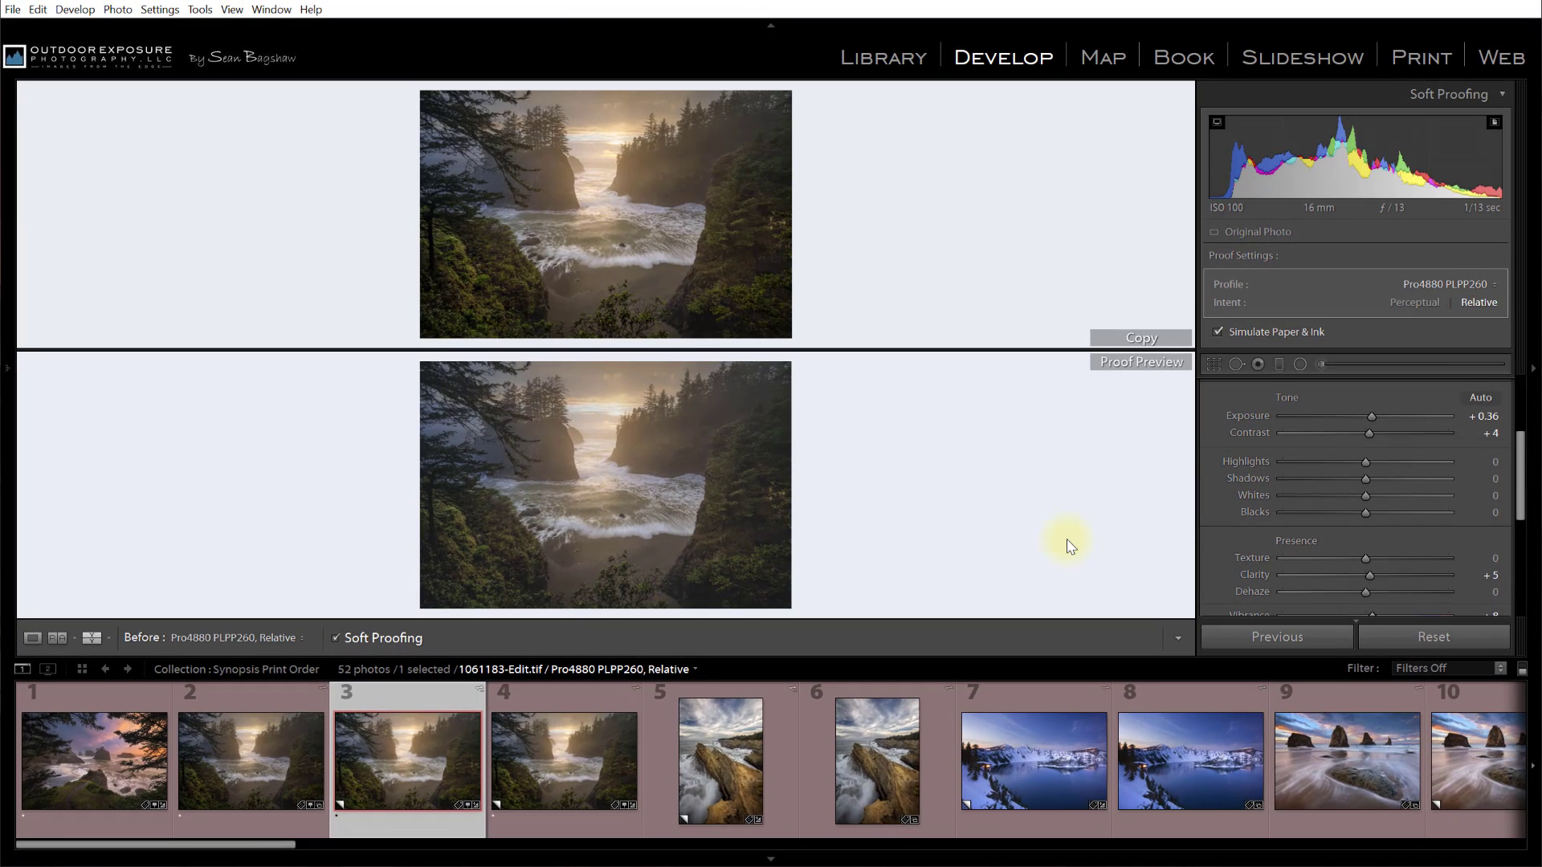
Step: Turn off soft proofing and return to the single-image Loupe view
{"action": "left_click", "coordinate": [335, 638]}
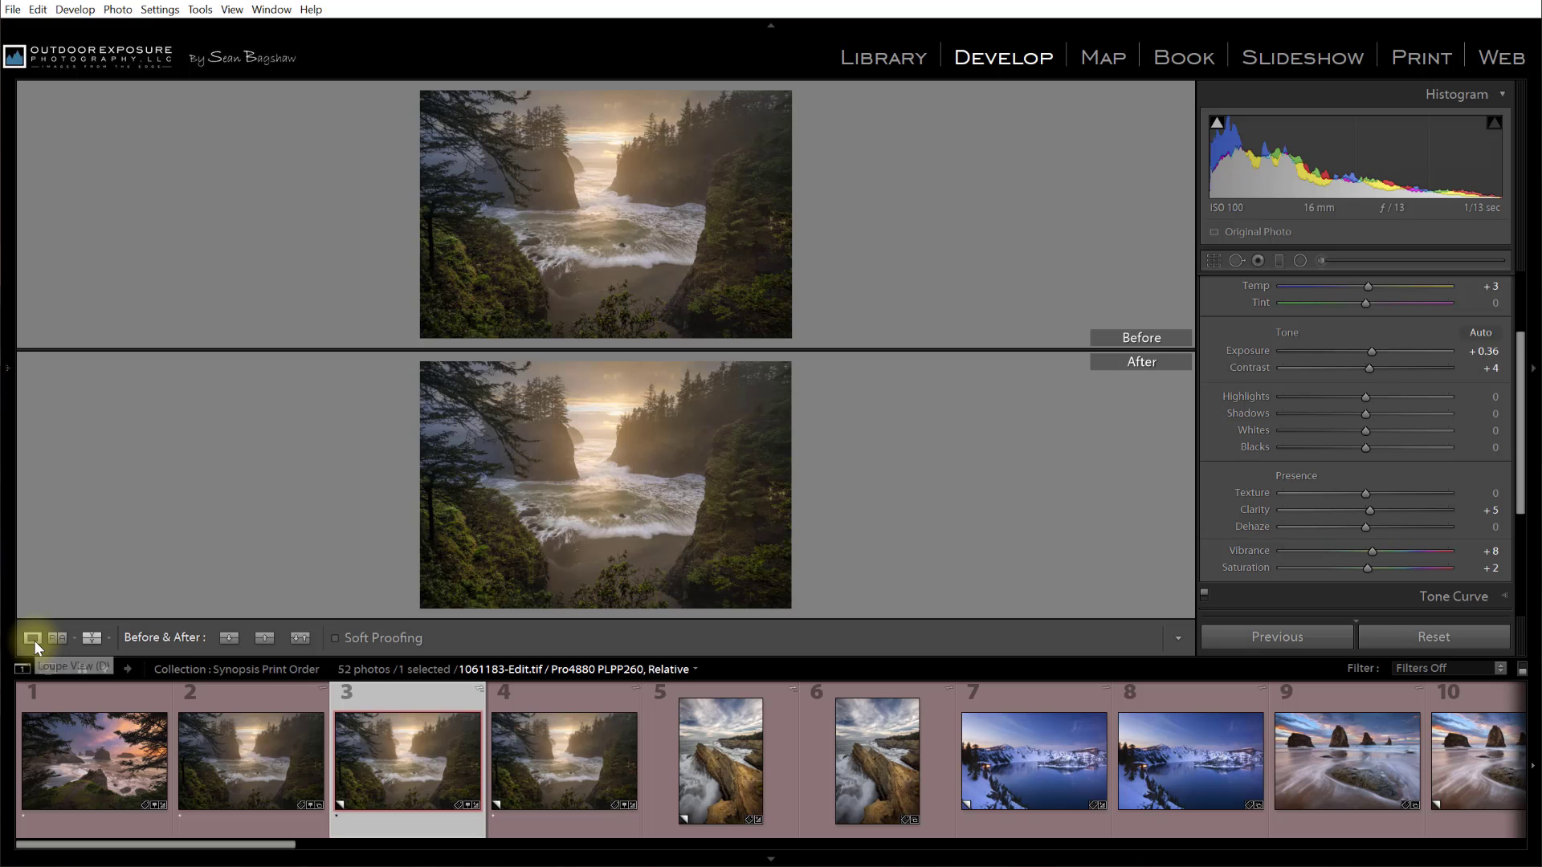
{"action": "left_click", "coordinate": [33, 639]}
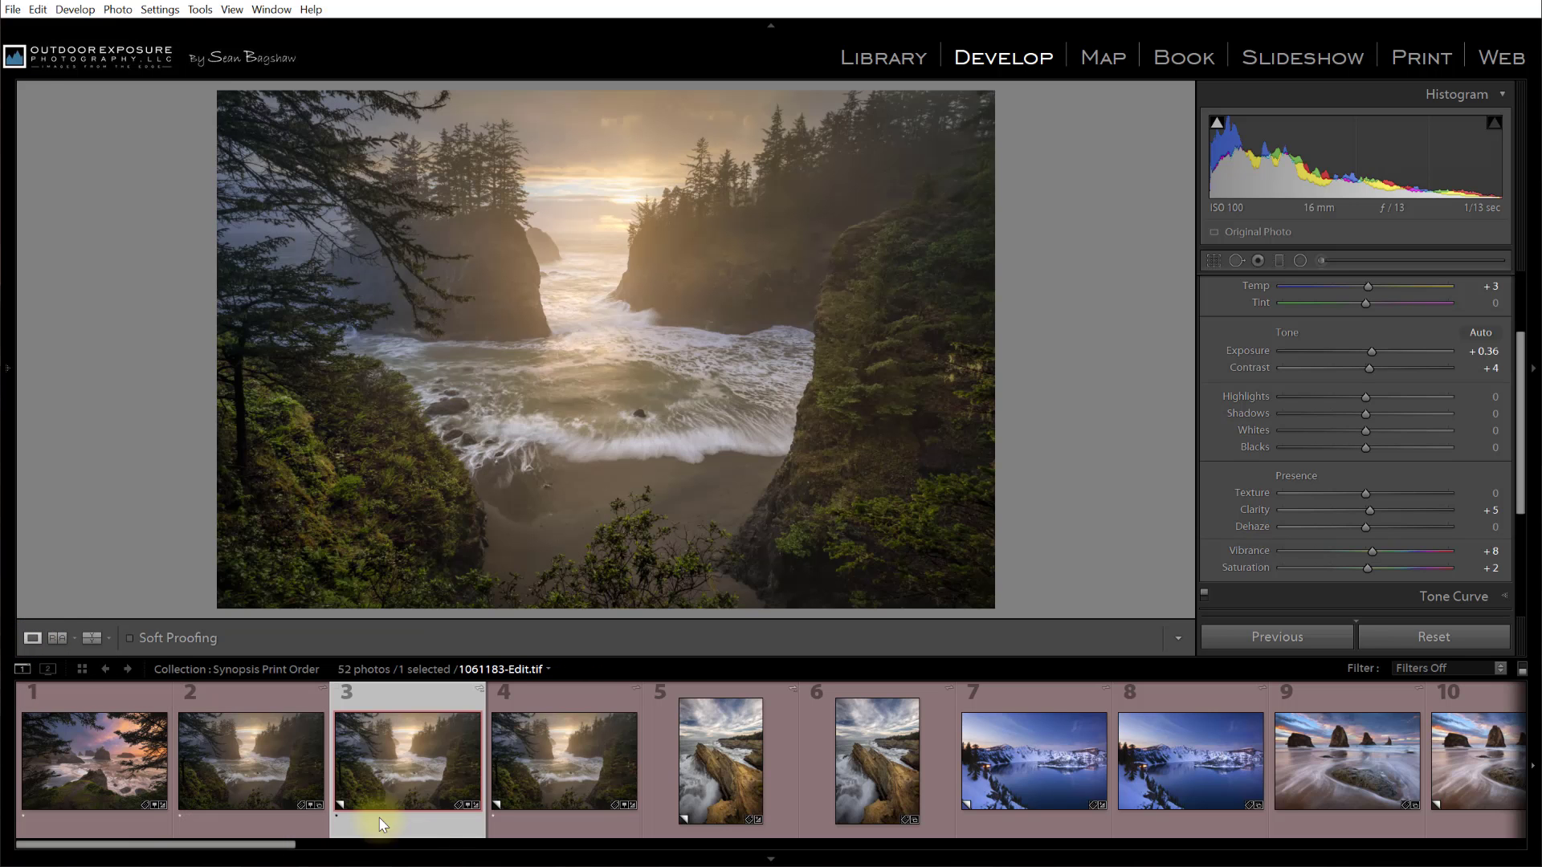
Step: Compare the original cove photo with the adjusted proof copy by alternating between them, ending on the proof copy
{"action": "left_click", "coordinate": [264, 769]}
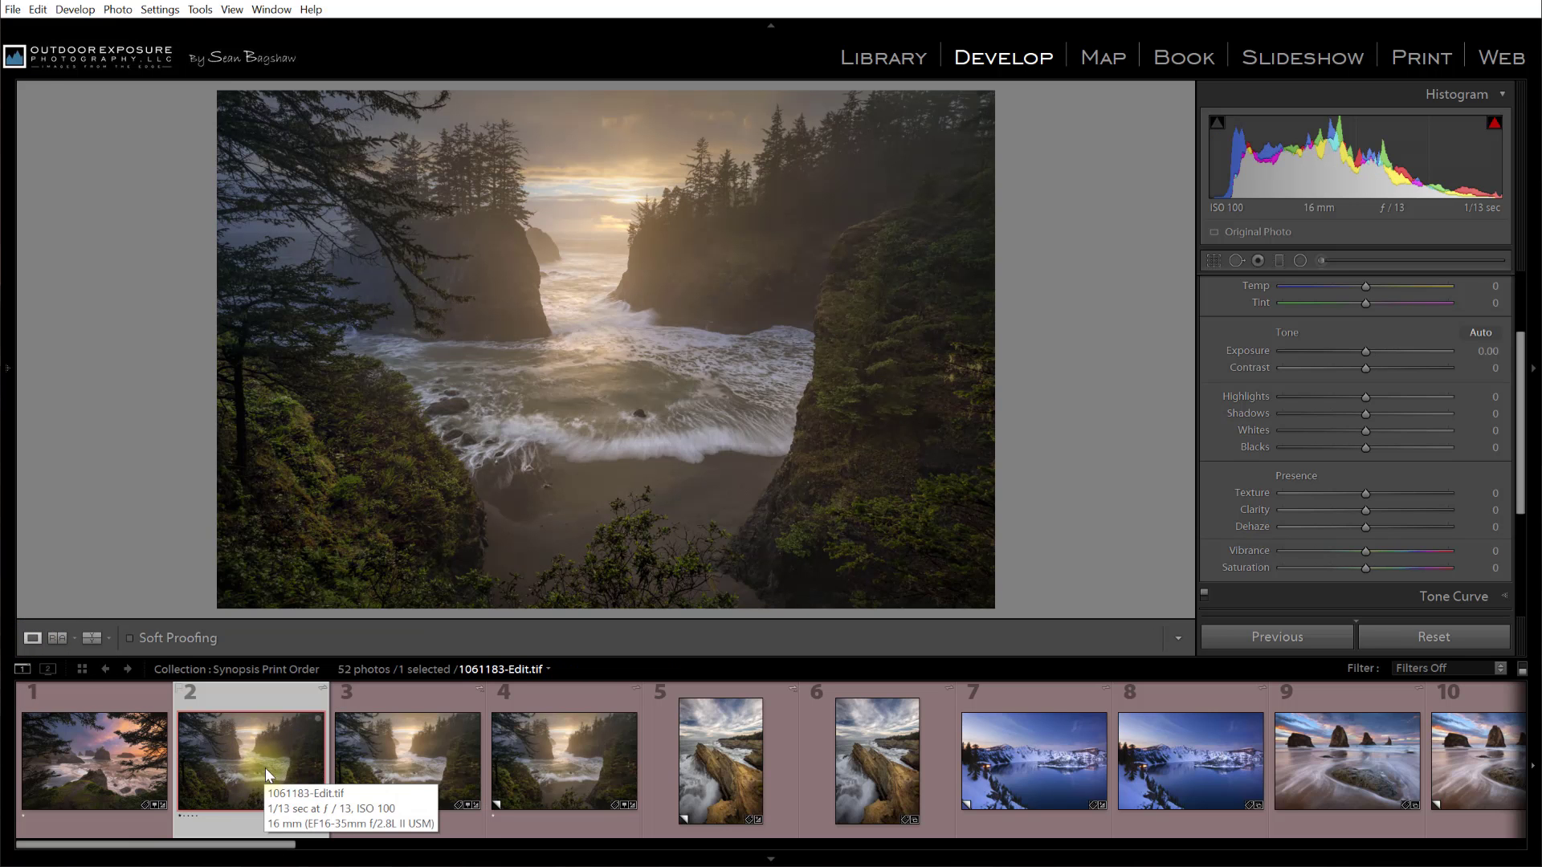
{"action": "left_click", "coordinate": [403, 773]}
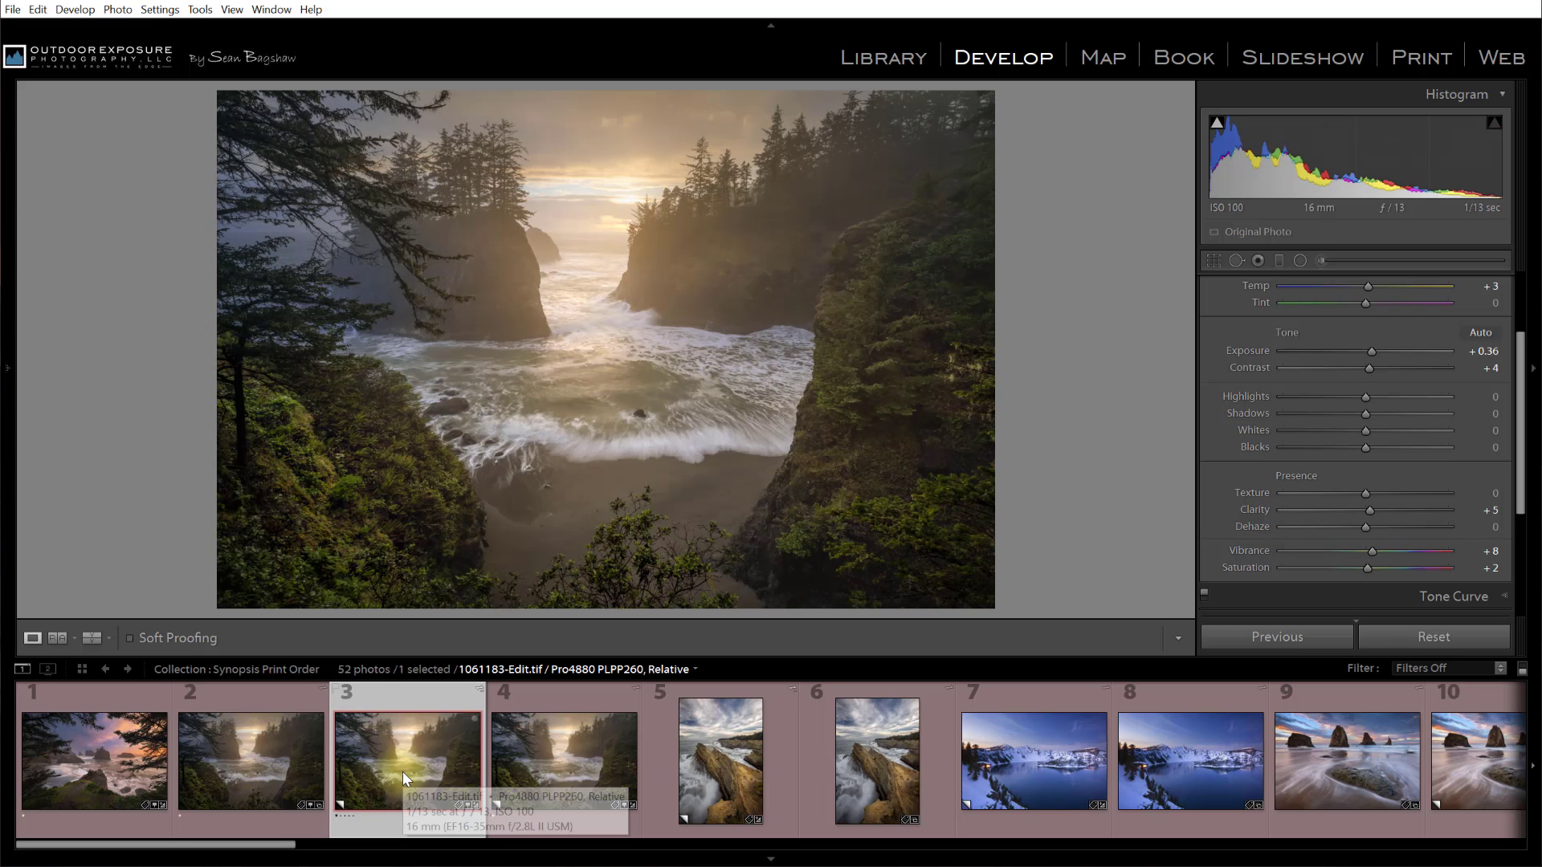
{"action": "left_click", "coordinate": [251, 765]}
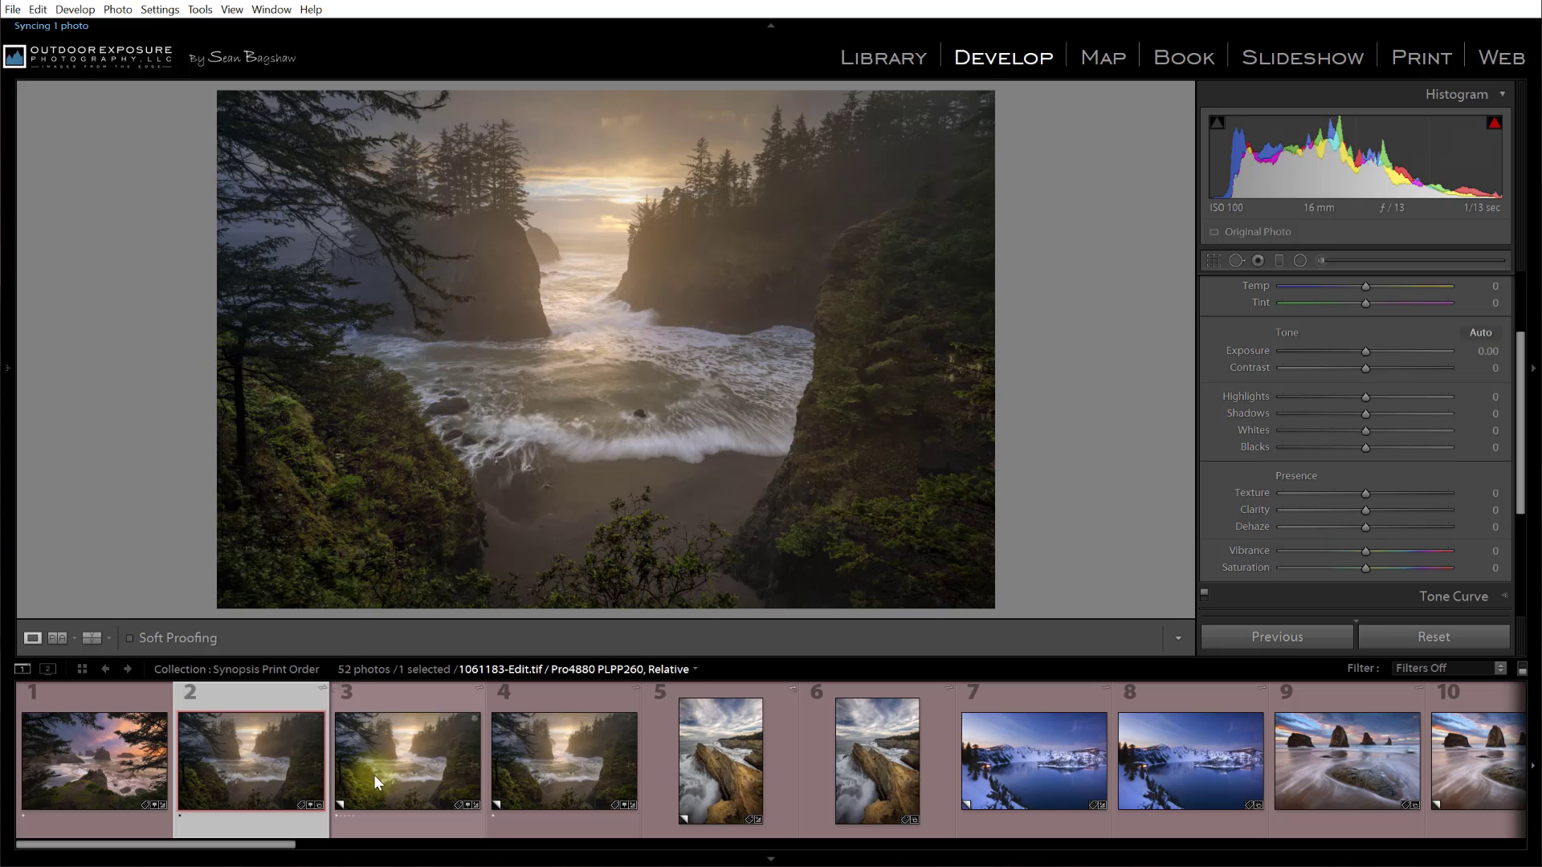
{"action": "left_click", "coordinate": [397, 773]}
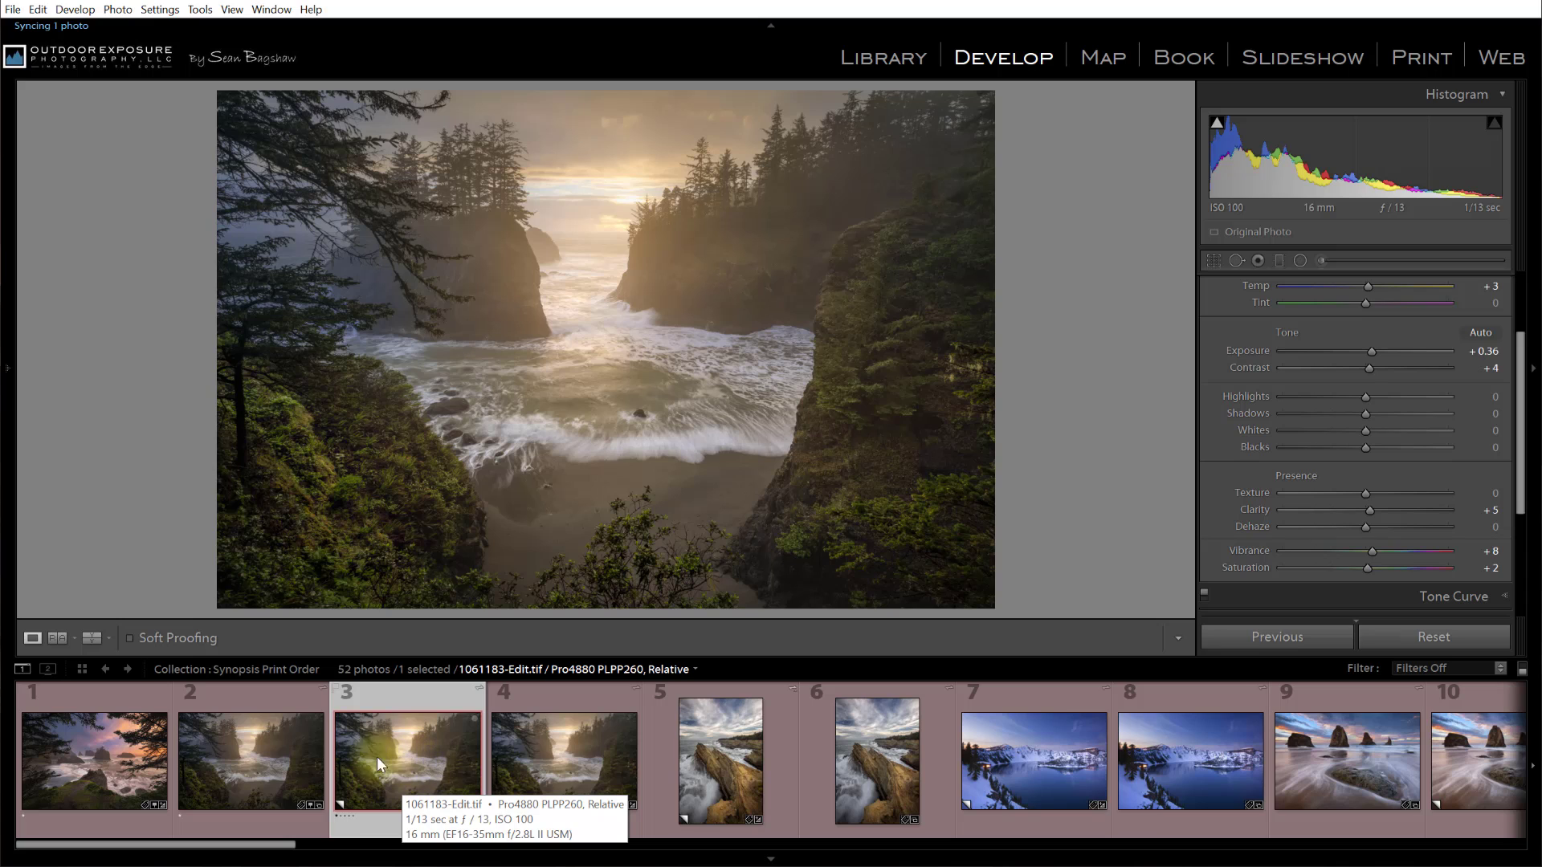
{"action": "left_click", "coordinate": [252, 784]}
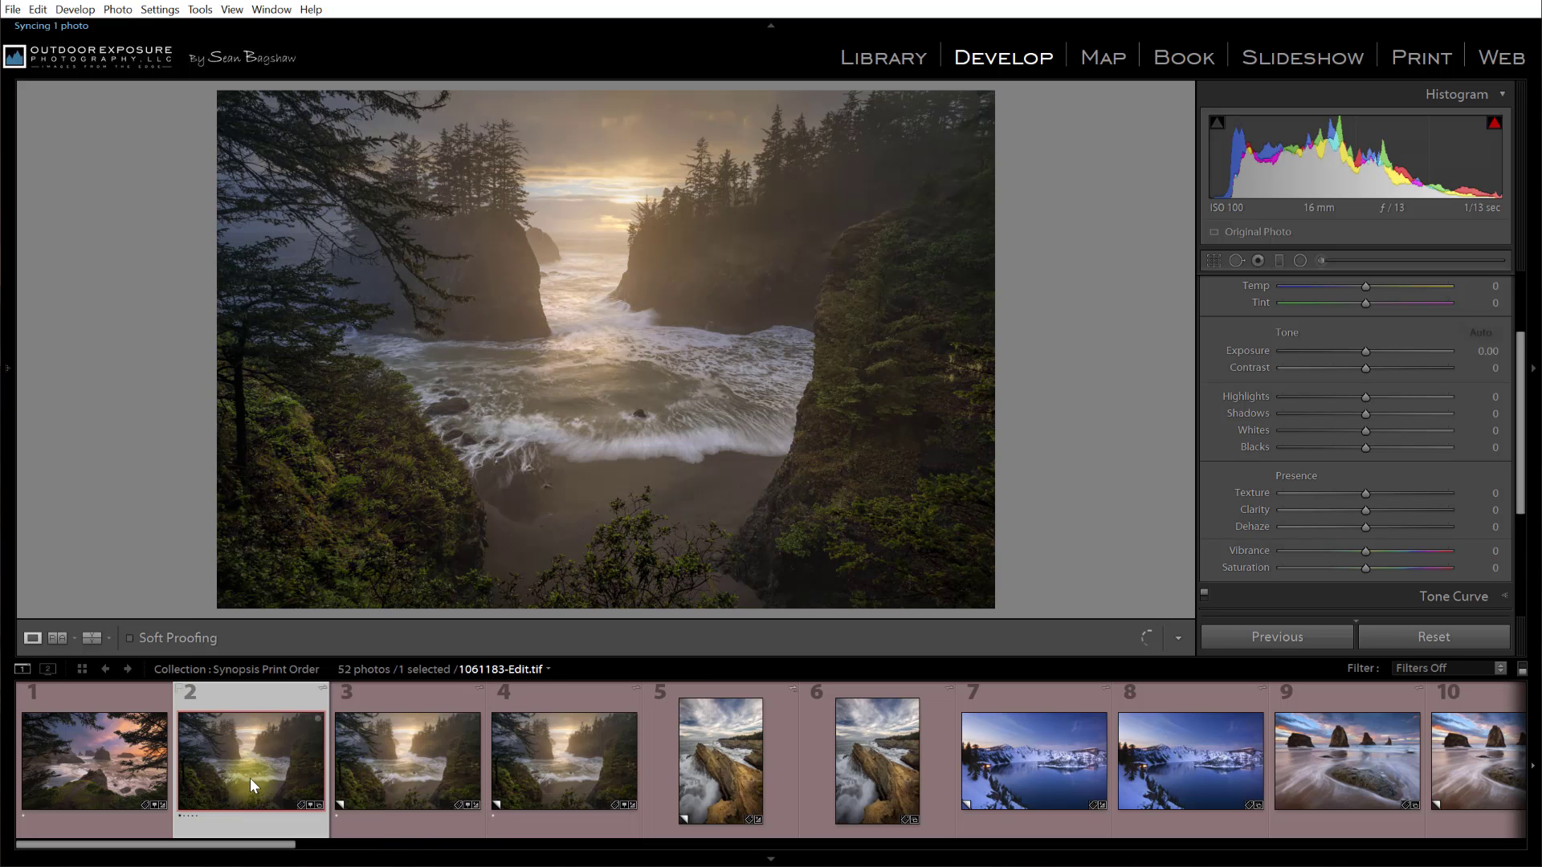
{"action": "left_click", "coordinate": [411, 754]}
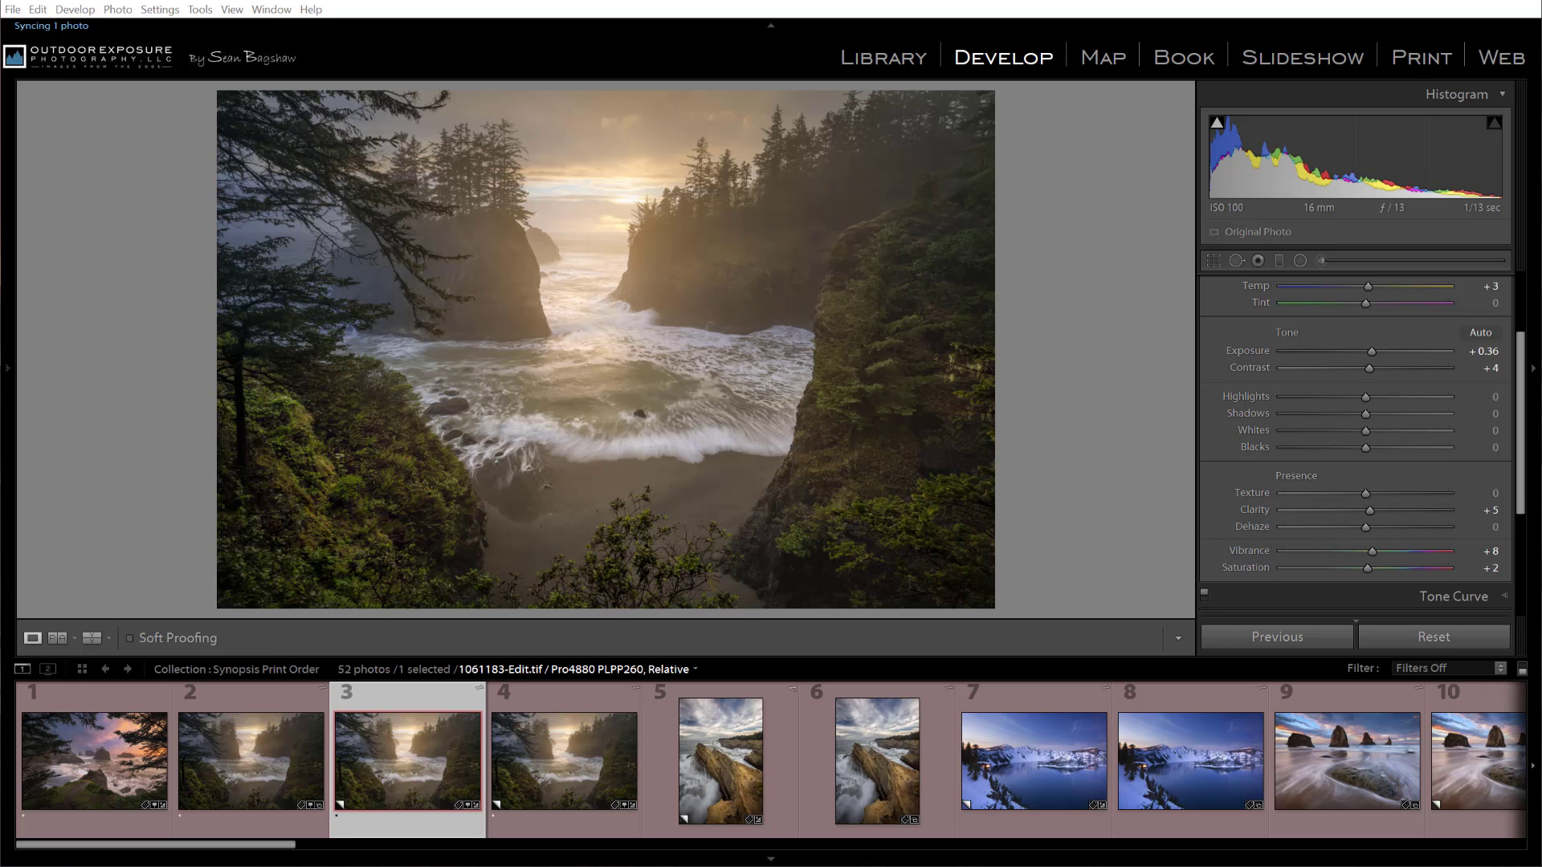
Step: Open the proof copy in the Print module, check the print job's color management settings, and print it
{"action": "left_click", "coordinate": [1419, 58]}
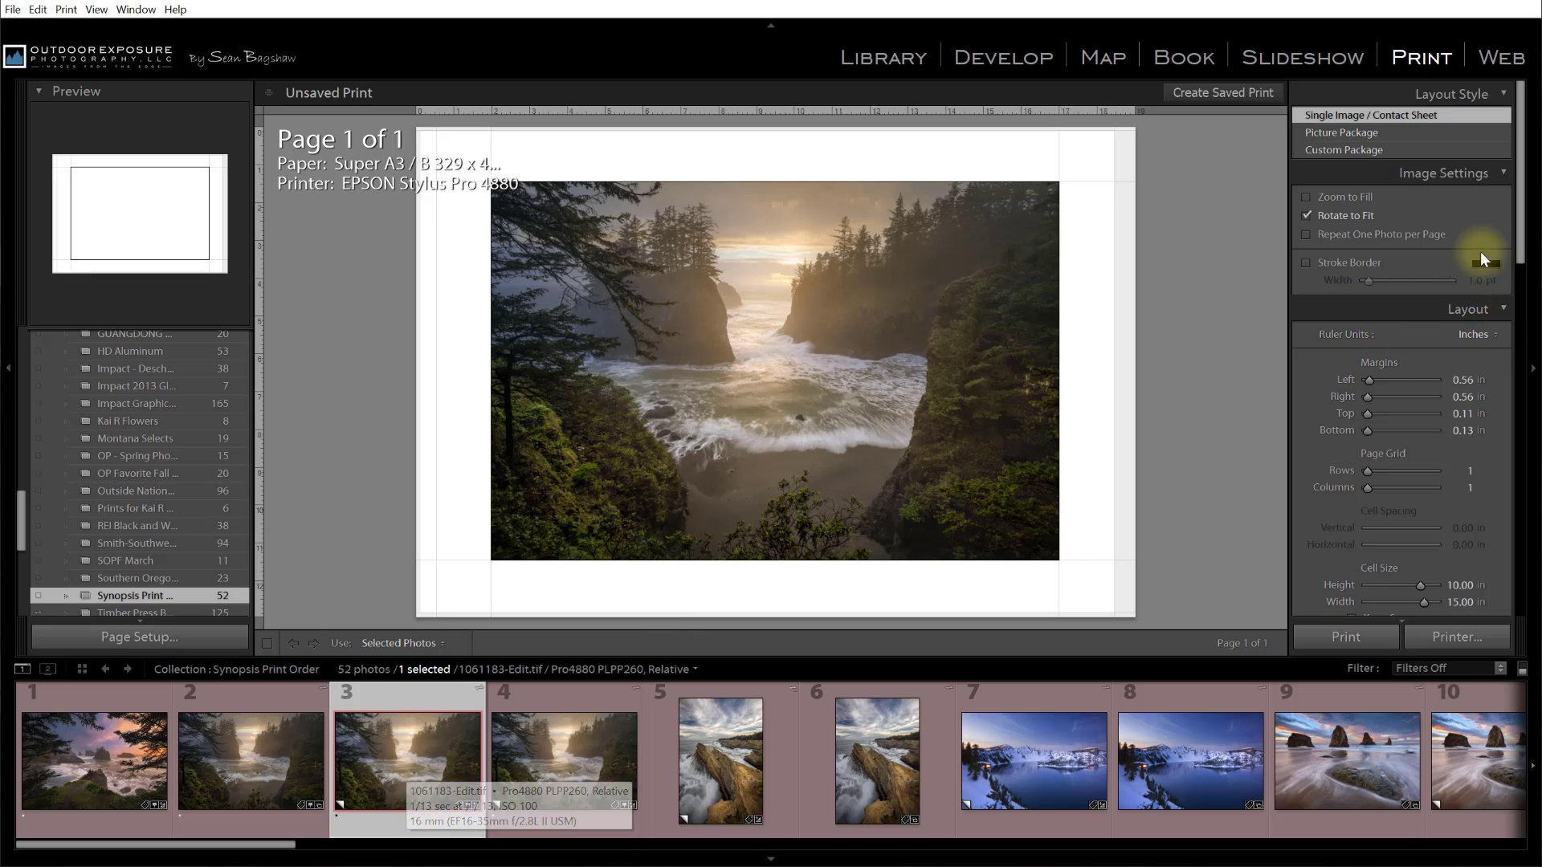
{"action": "left_click_drag", "start_coordinate": [1519, 249], "coordinate": [1518, 570]}
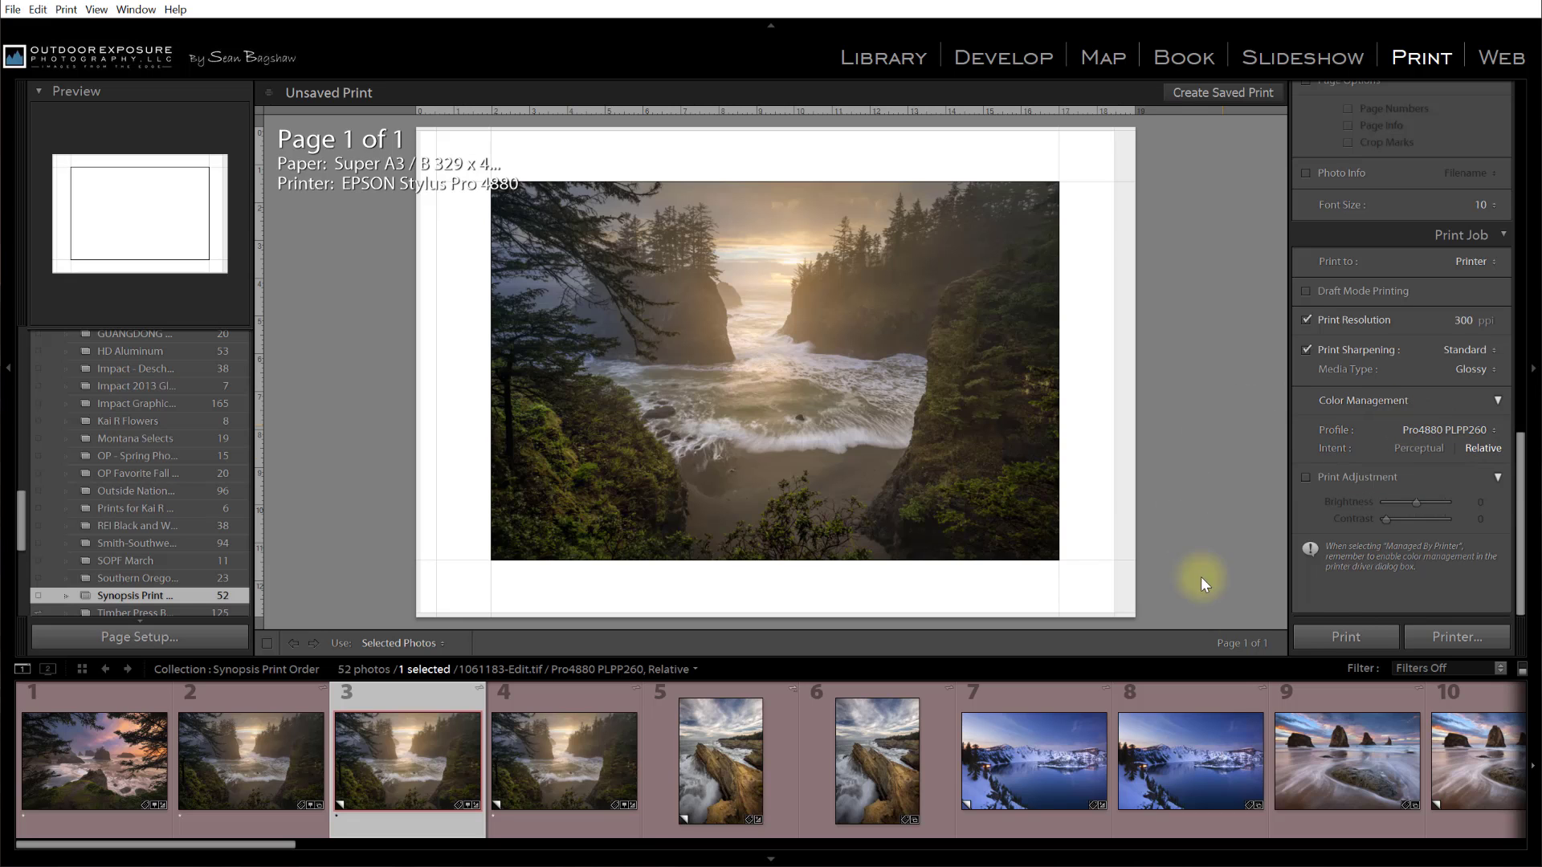
{"action": "left_click", "coordinate": [1333, 636]}
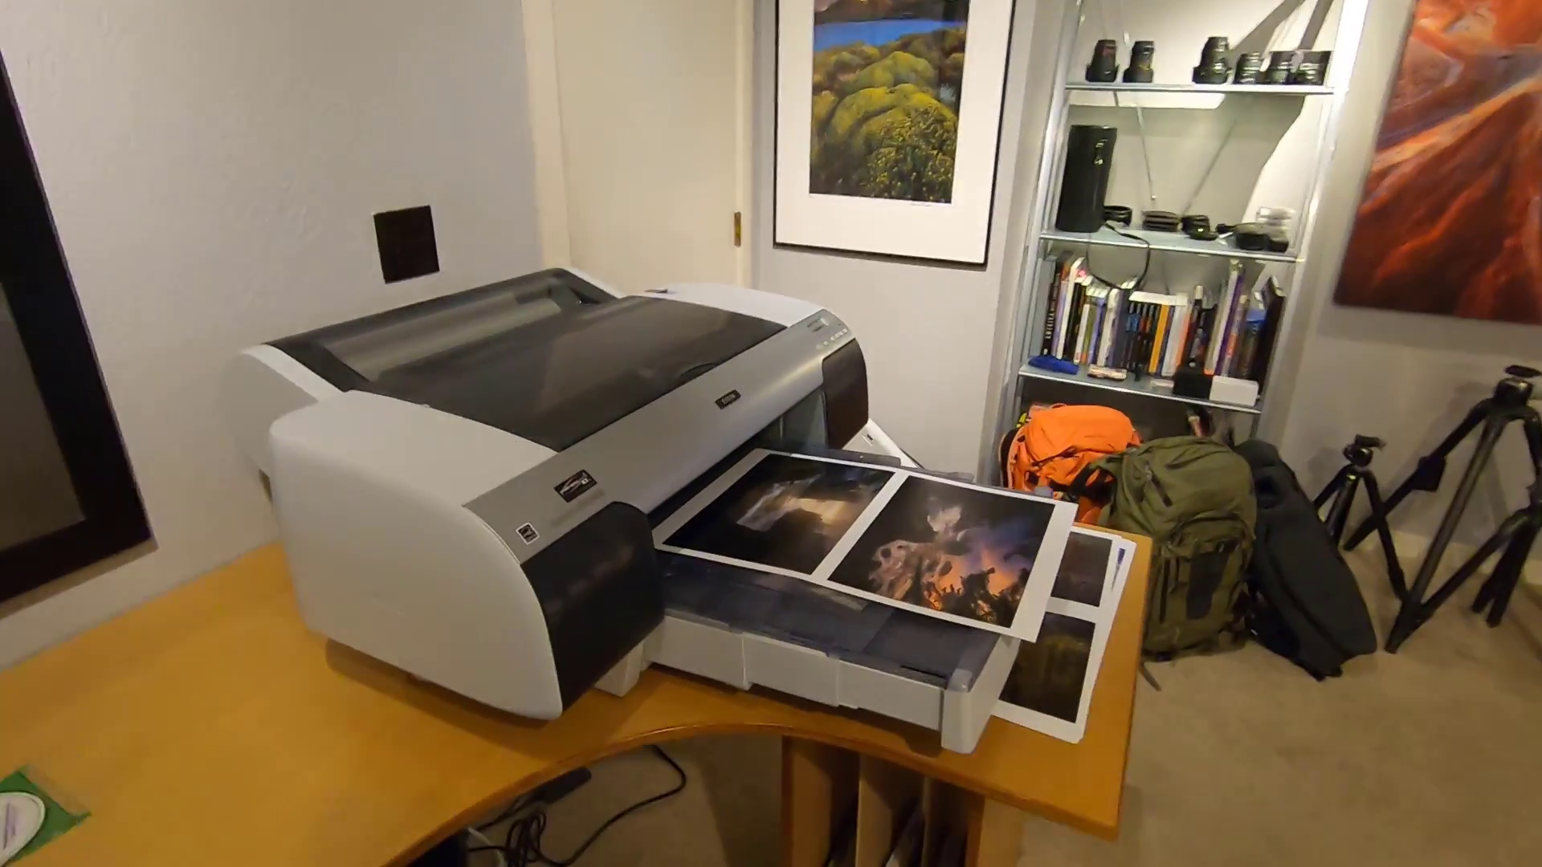
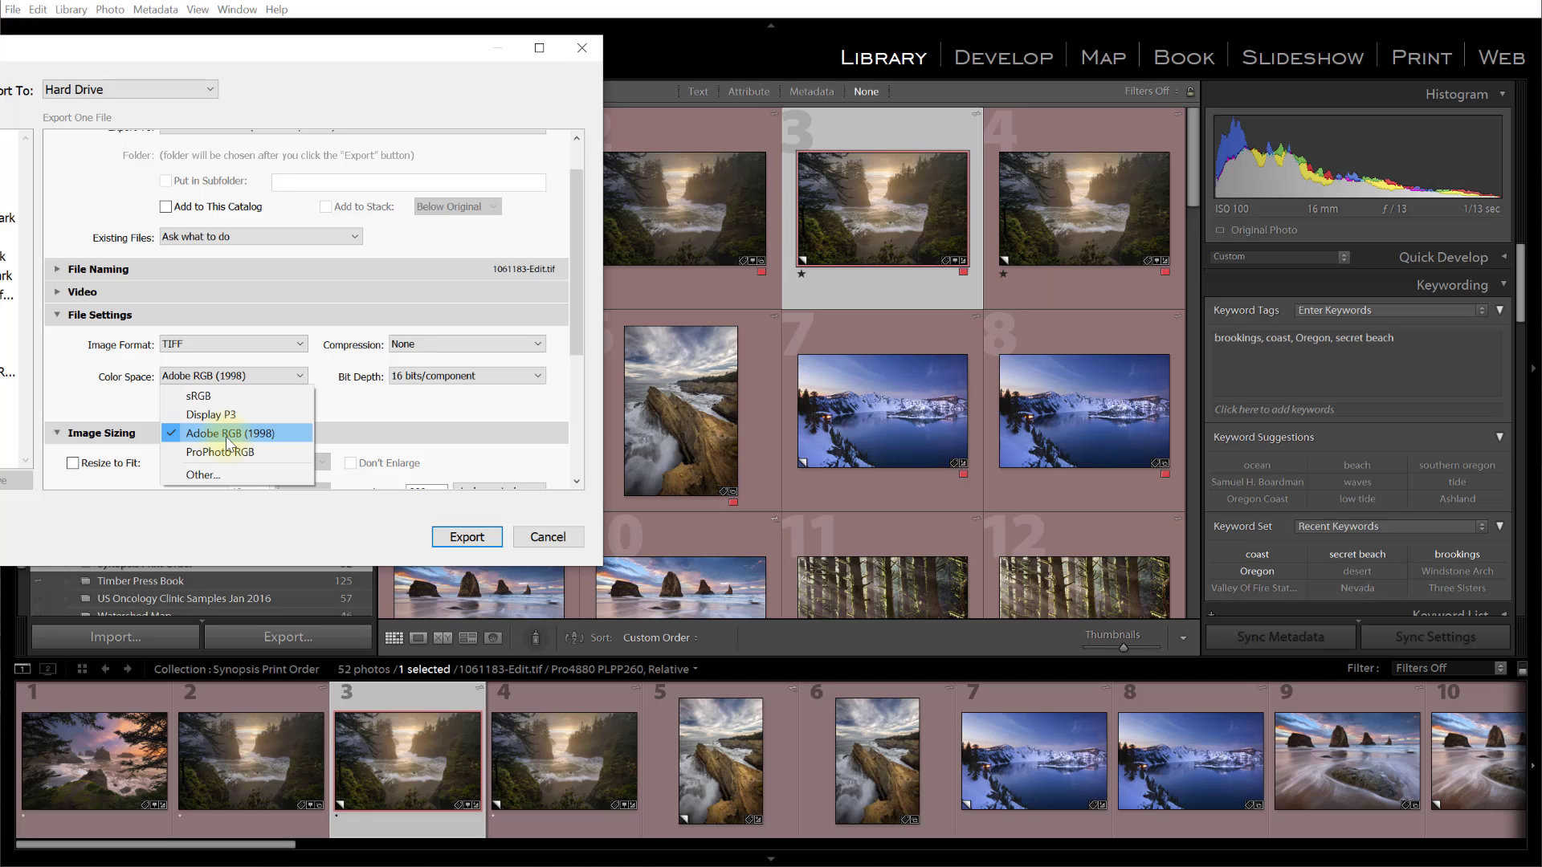
Step: Choose Adobe RGB (1998) as the TIFF export's color space and review the image sizing and output sharpening settings
{"action": "left_click", "coordinate": [226, 438]}
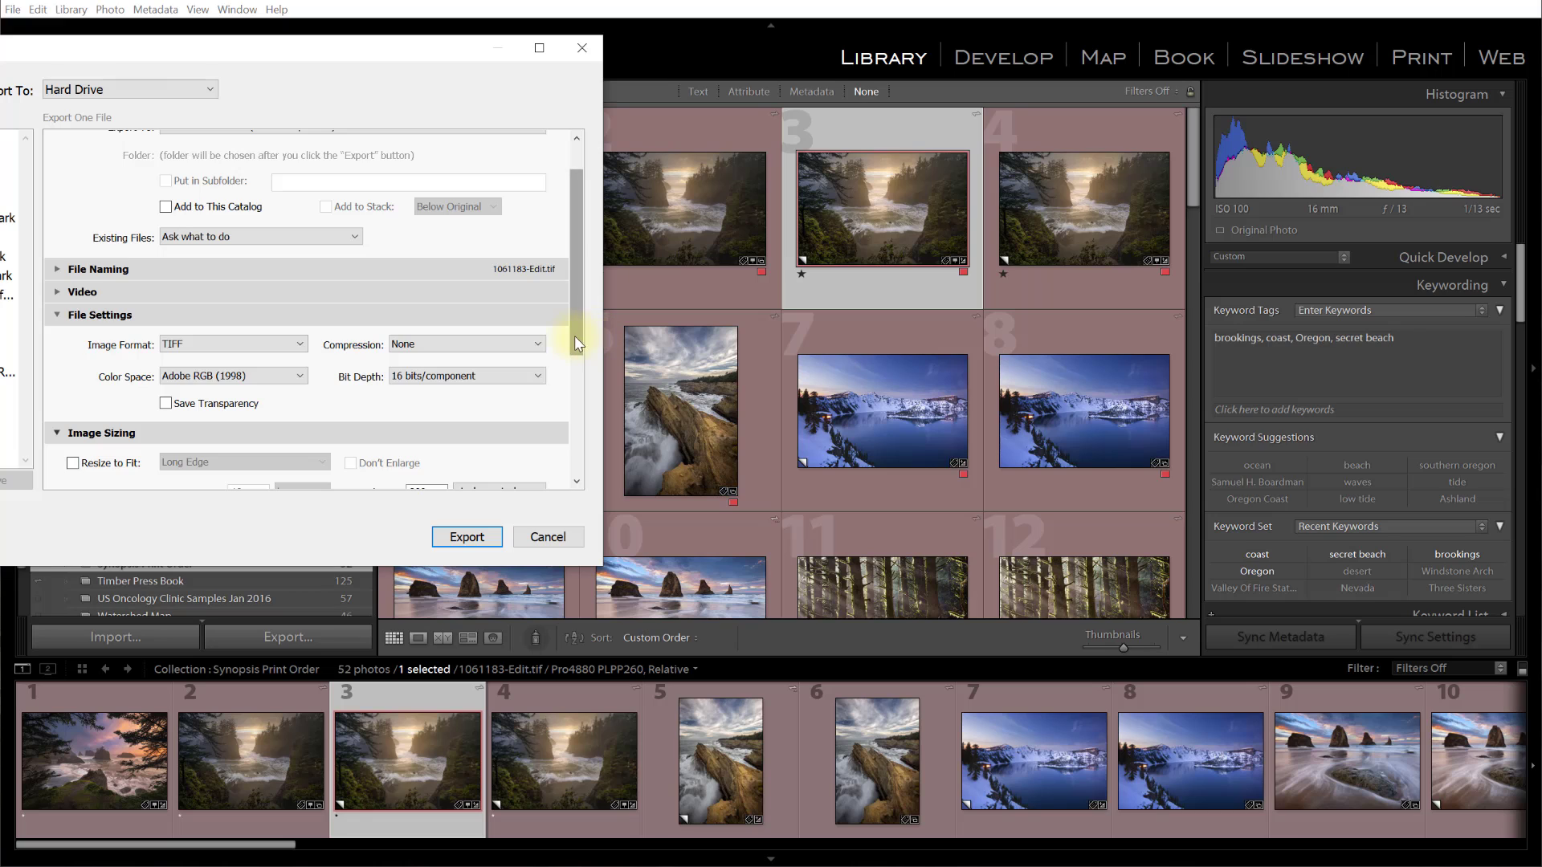
{"action": "left_click_drag", "start_coordinate": [575, 336], "coordinate": [571, 398]}
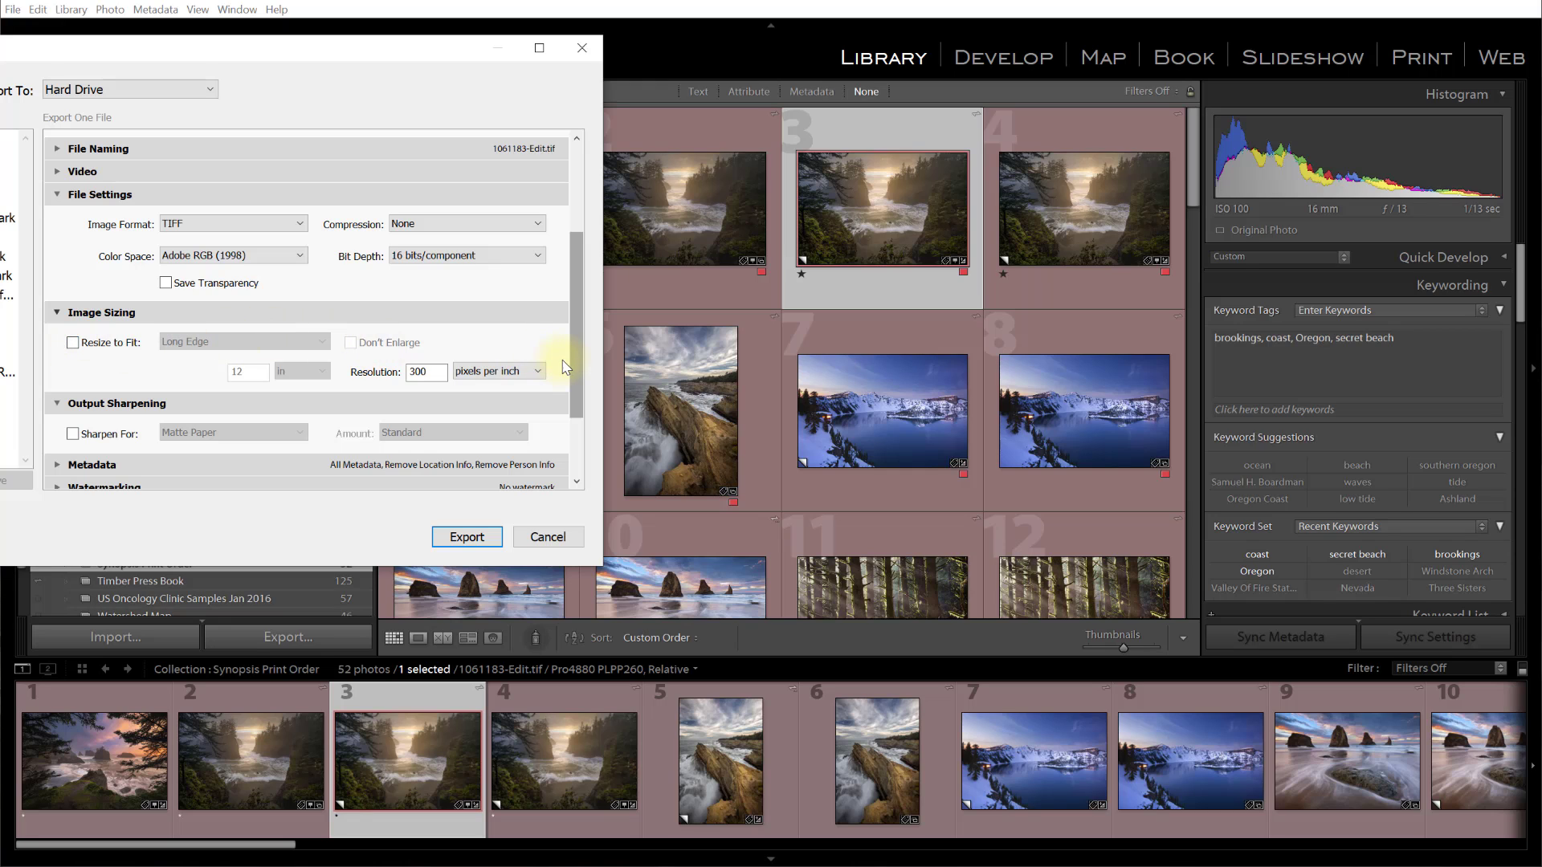
Step: Export the selected proof copy as a TIFF to the Desktop folder, leaving Resize to Fit and Sharpen For off
{"action": "left_click_drag", "start_coordinate": [572, 365], "coordinate": [572, 419]}
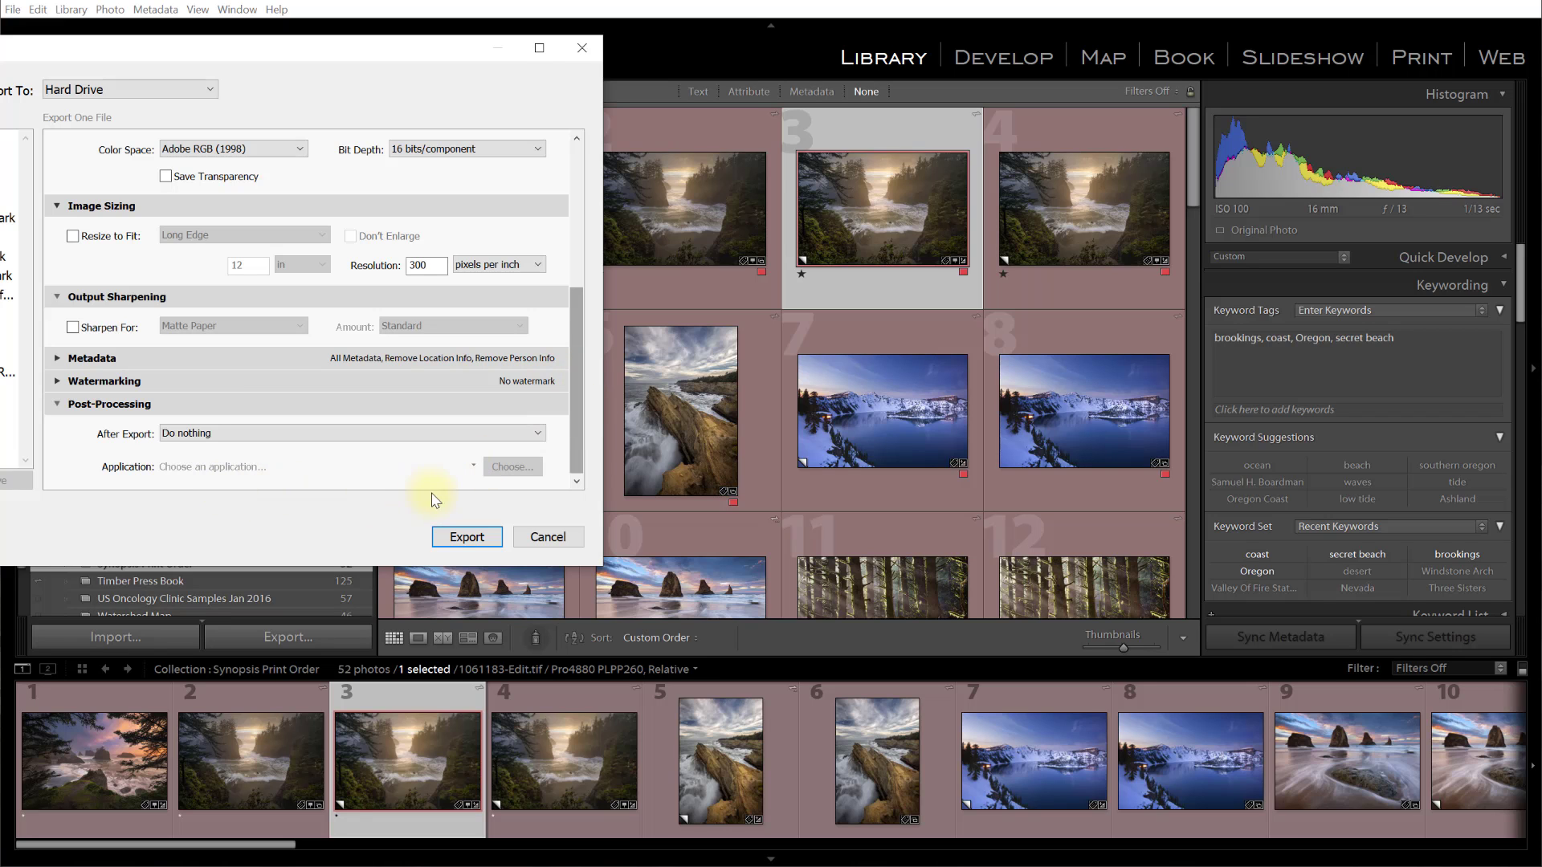
{"action": "left_click", "coordinate": [455, 540]}
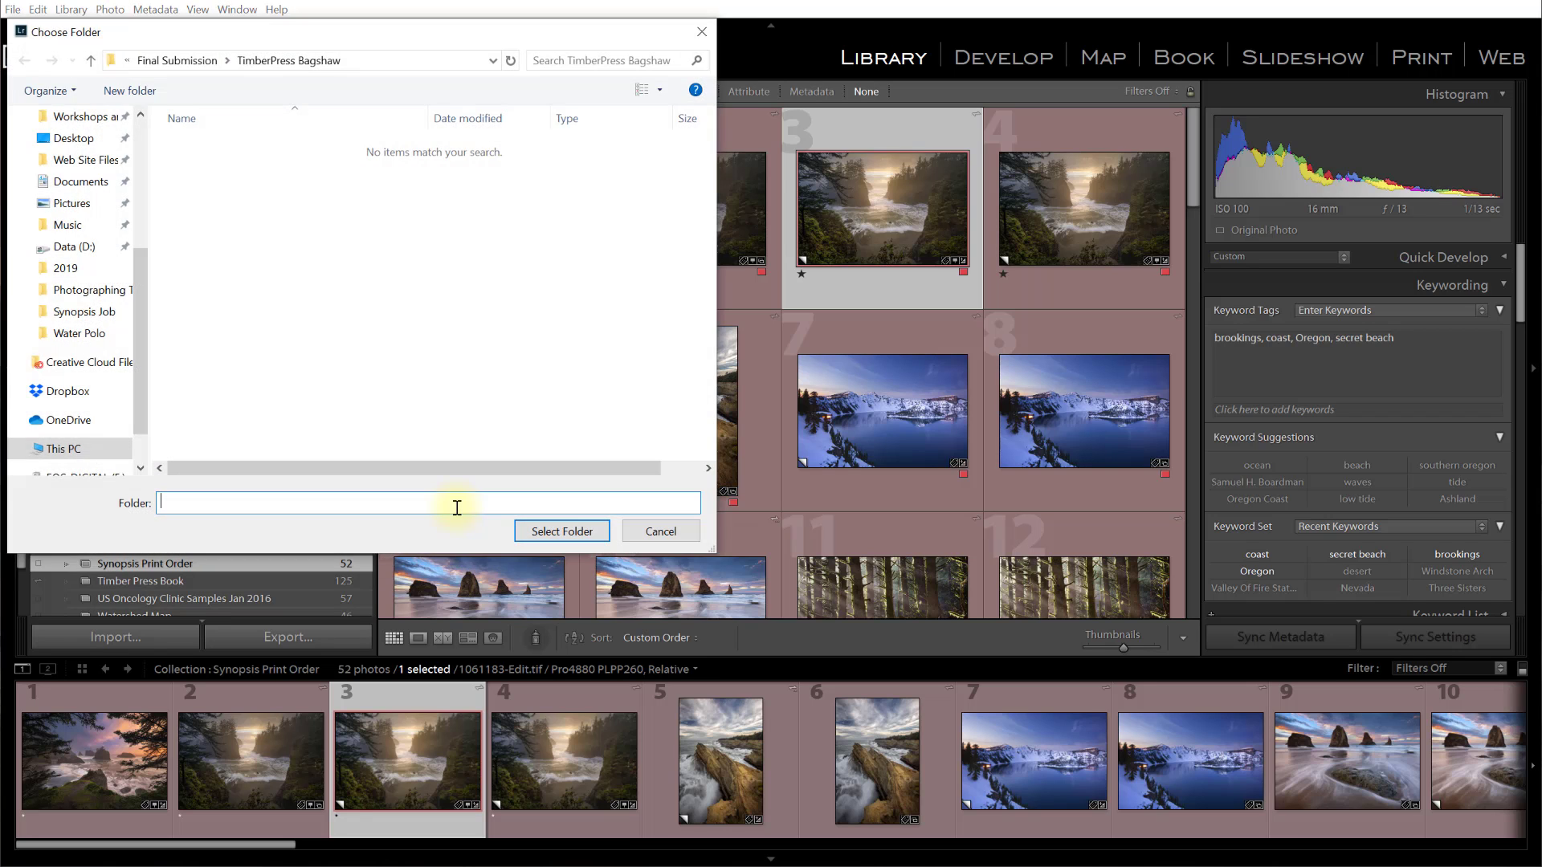
{"action": "left_click", "coordinate": [69, 138]}
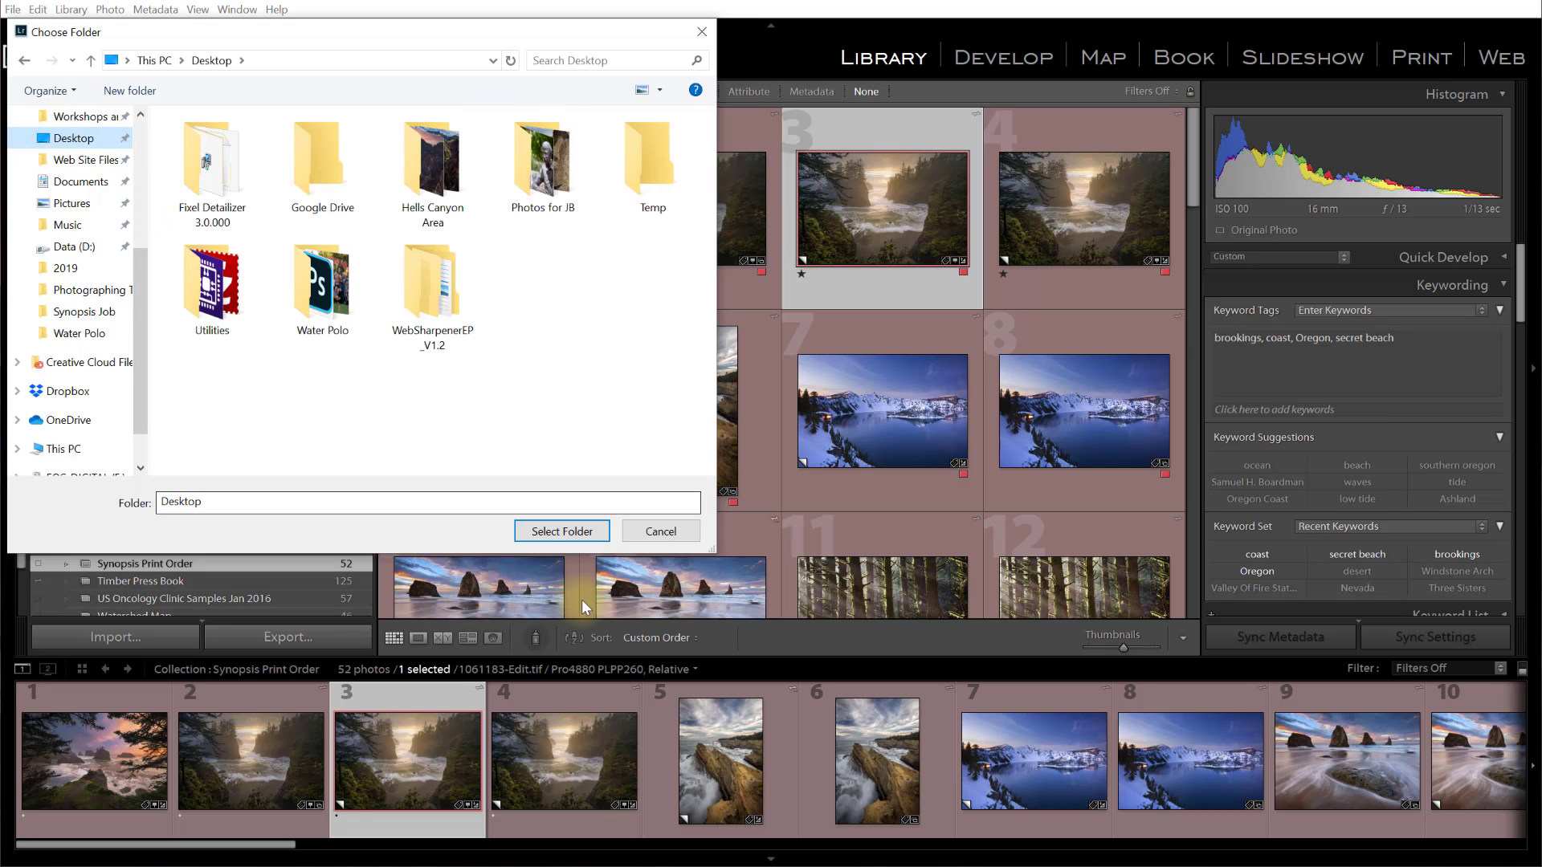
{"action": "left_click", "coordinate": [545, 531]}
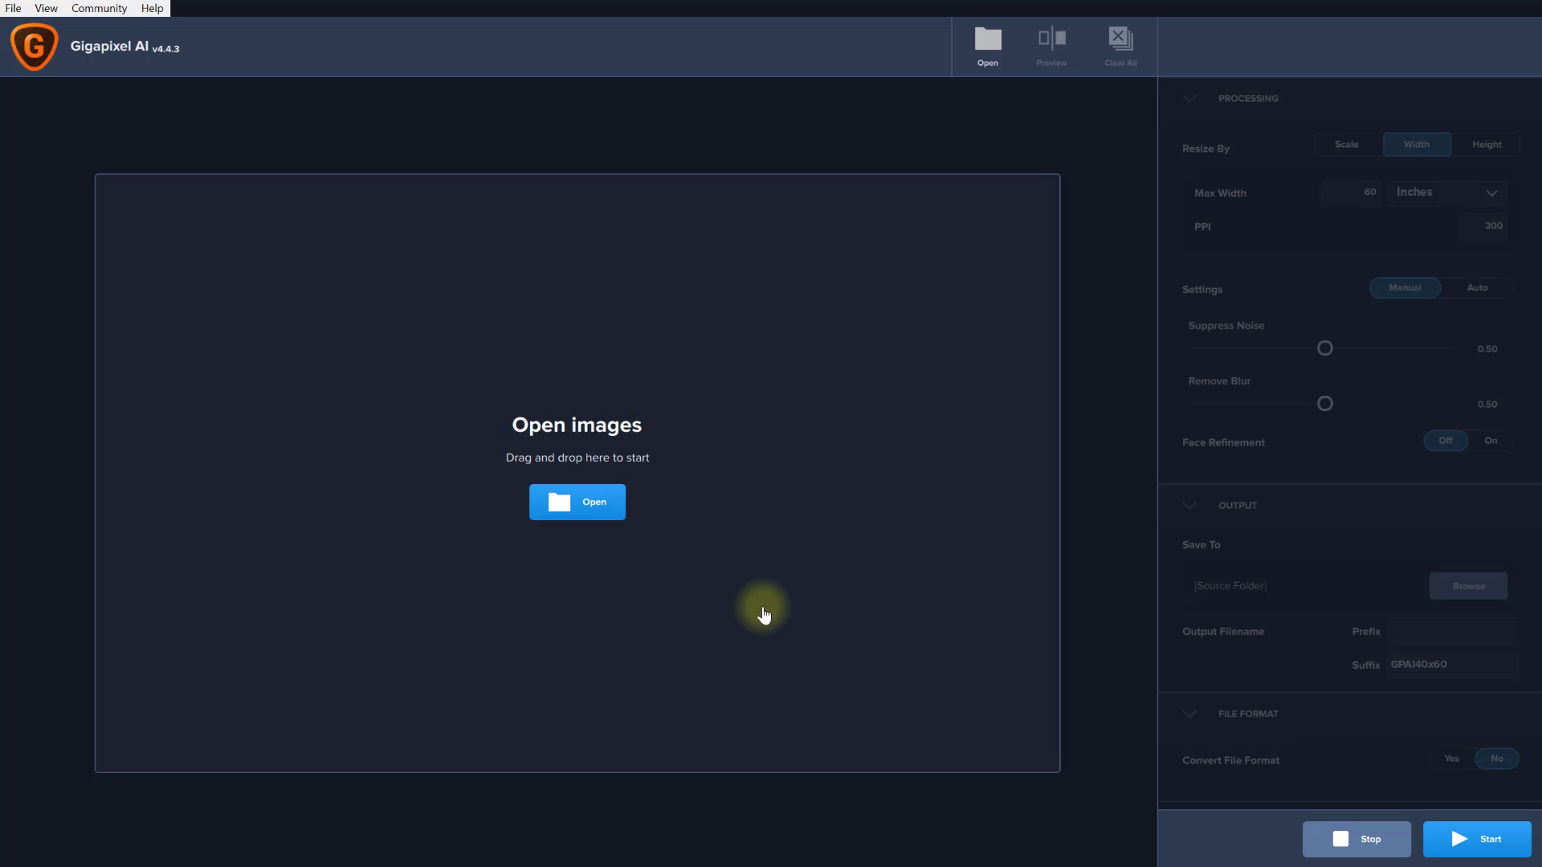
Step: Switch to Gigapixel AI and open 1061183-Edit.tif from the Desktop for enlargement
{"action": "left_click", "coordinate": [579, 504]}
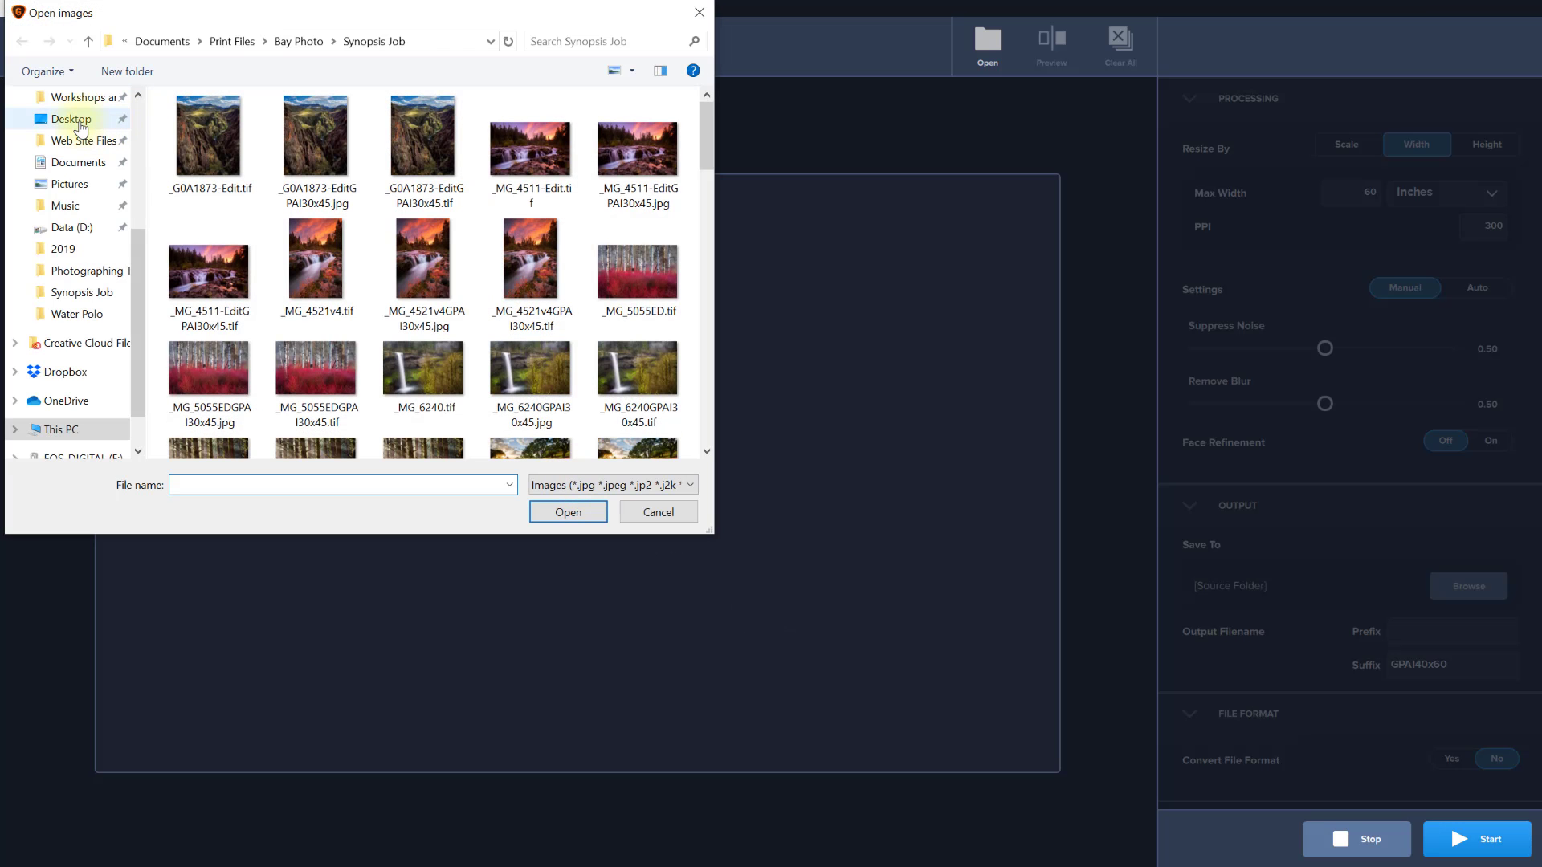
{"action": "left_click", "coordinate": [74, 121]}
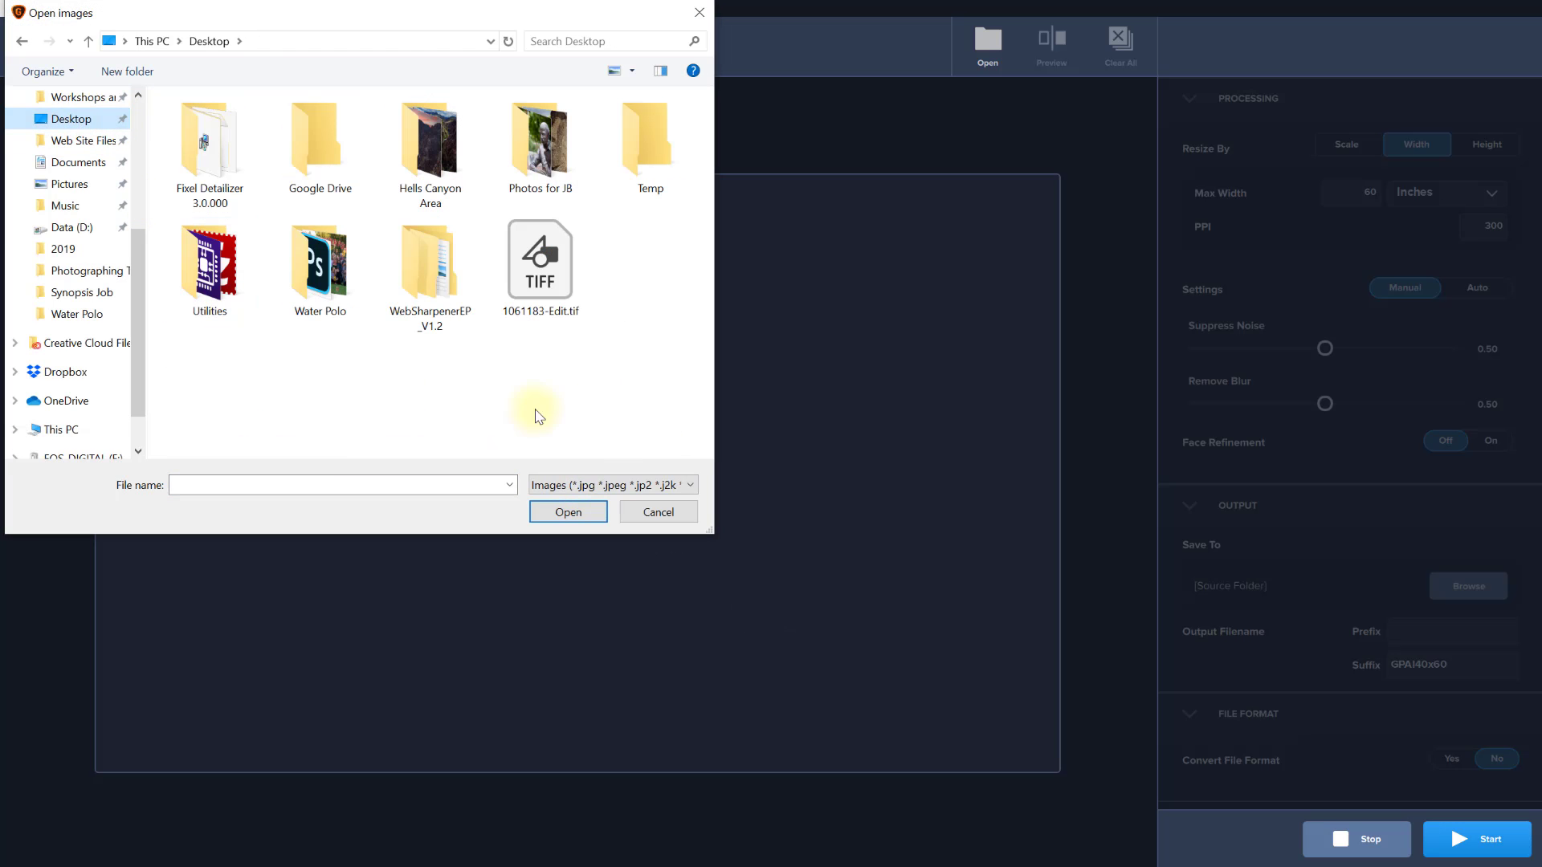
{"action": "double_click", "coordinate": [538, 282]}
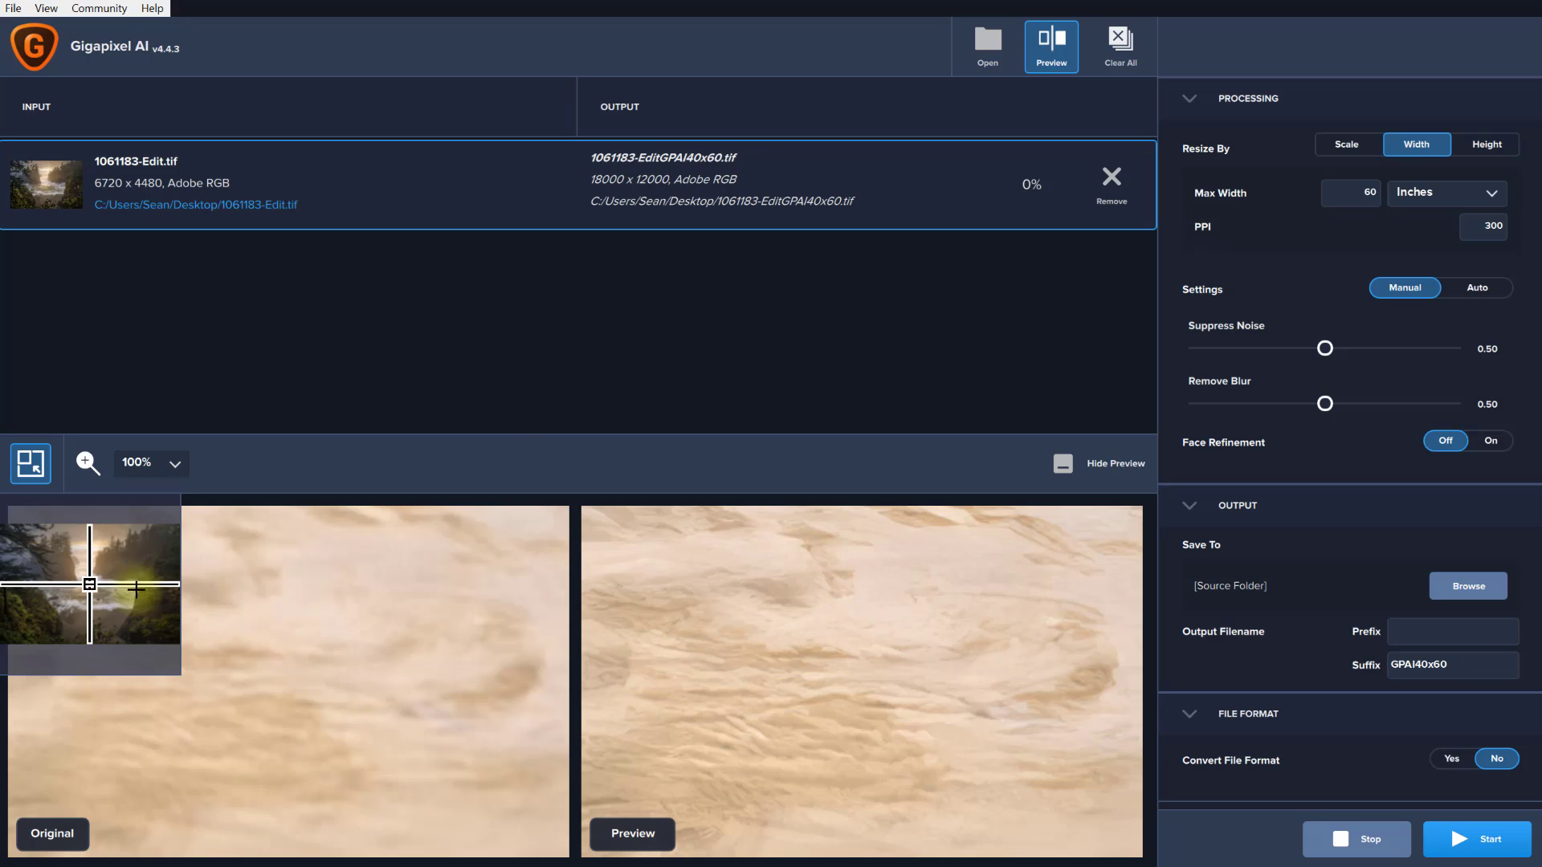
Step: Compare the original and enlarged preview in the foliage, trees, sky and beach areas, and start processing the enlargement
{"action": "left_click", "coordinate": [34, 612]}
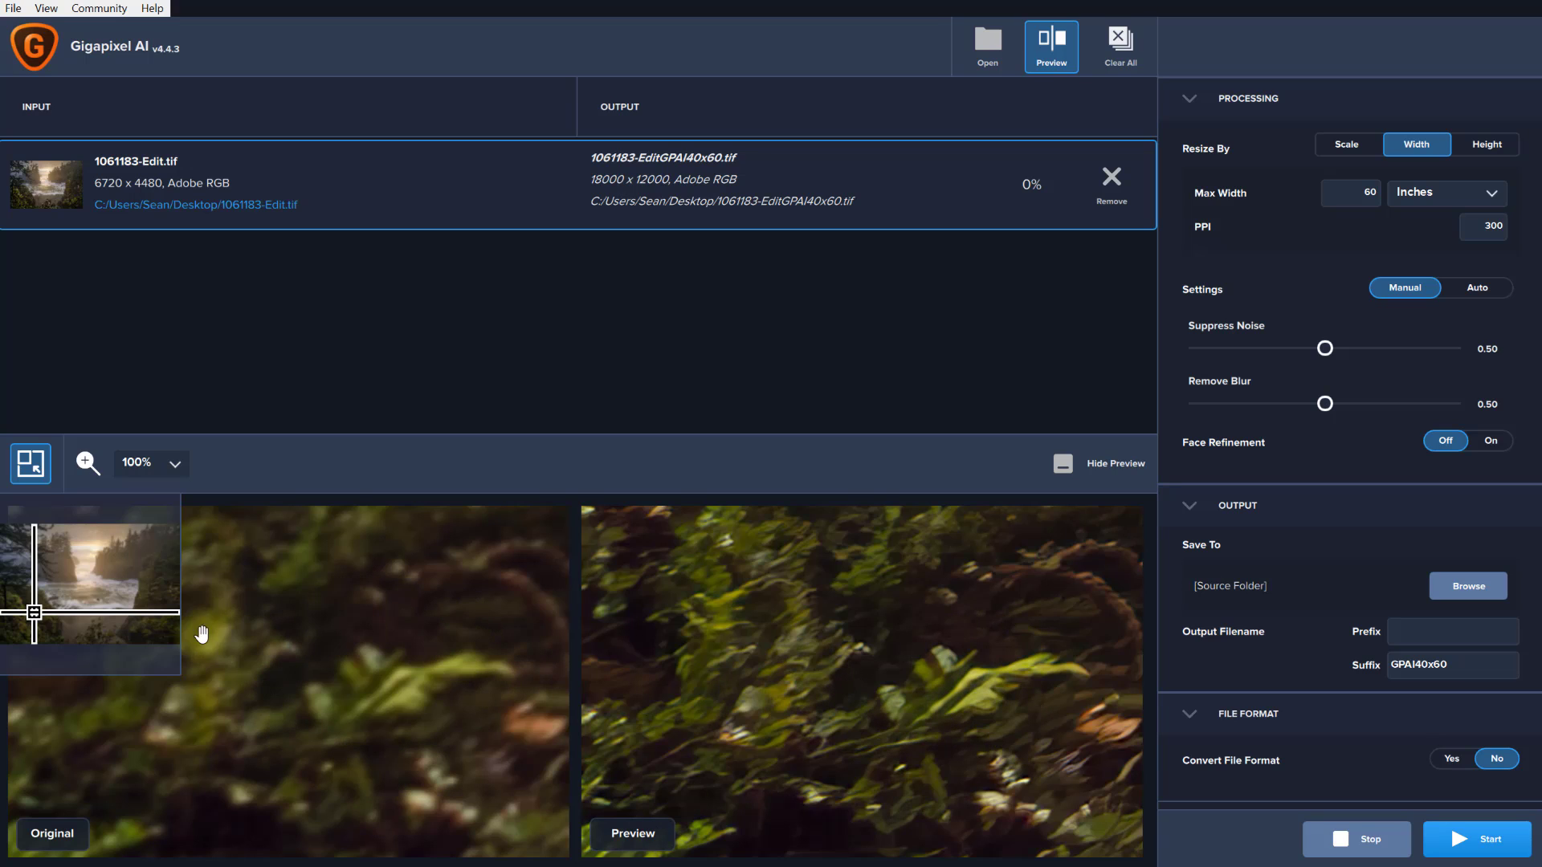
{"action": "left_click", "coordinate": [59, 550]}
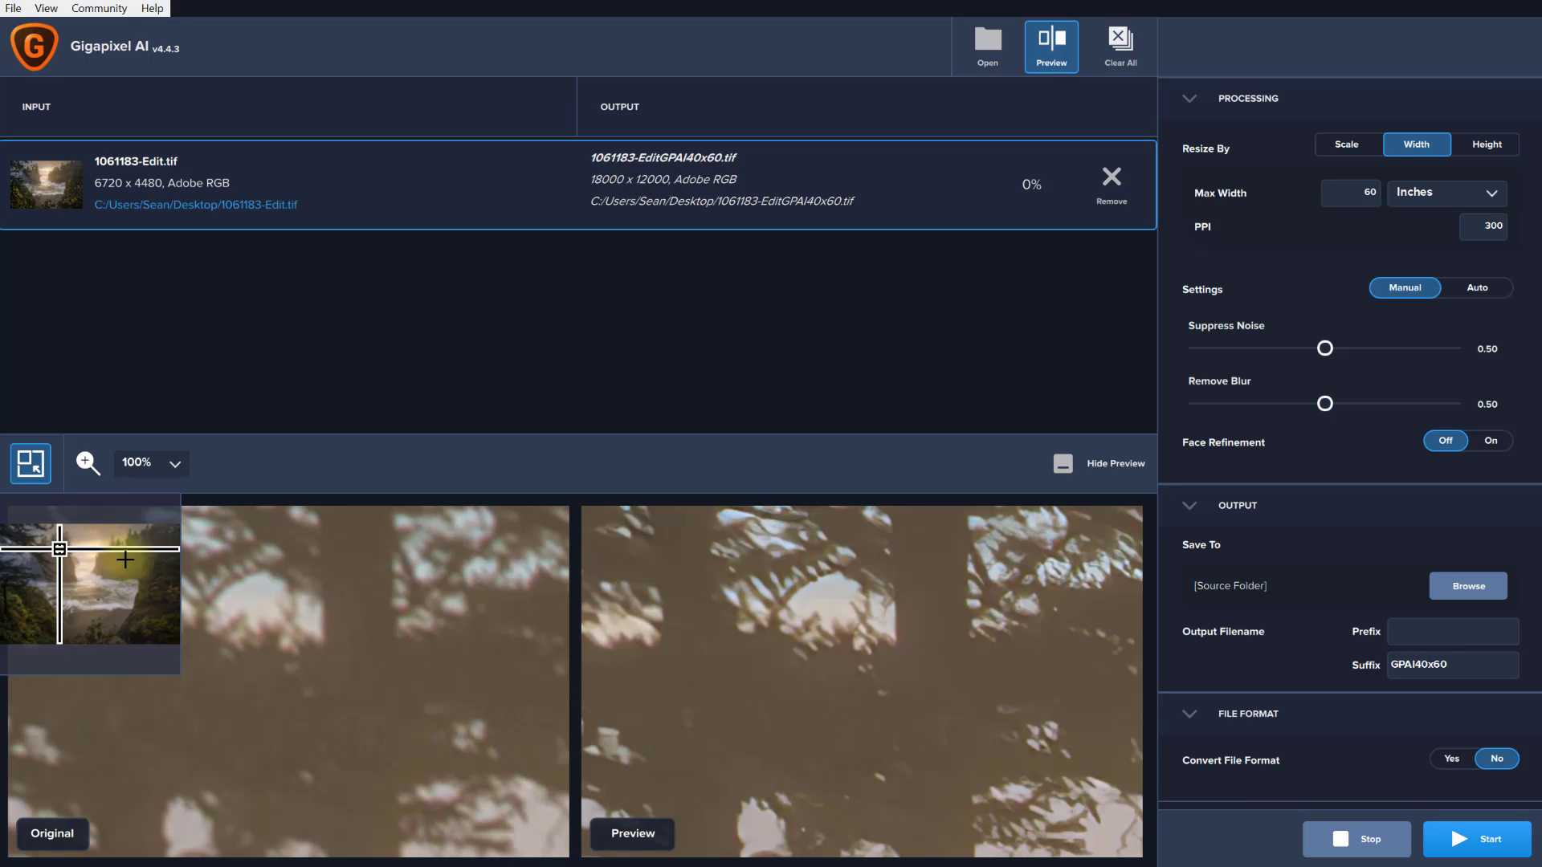
{"action": "left_click", "coordinate": [83, 536]}
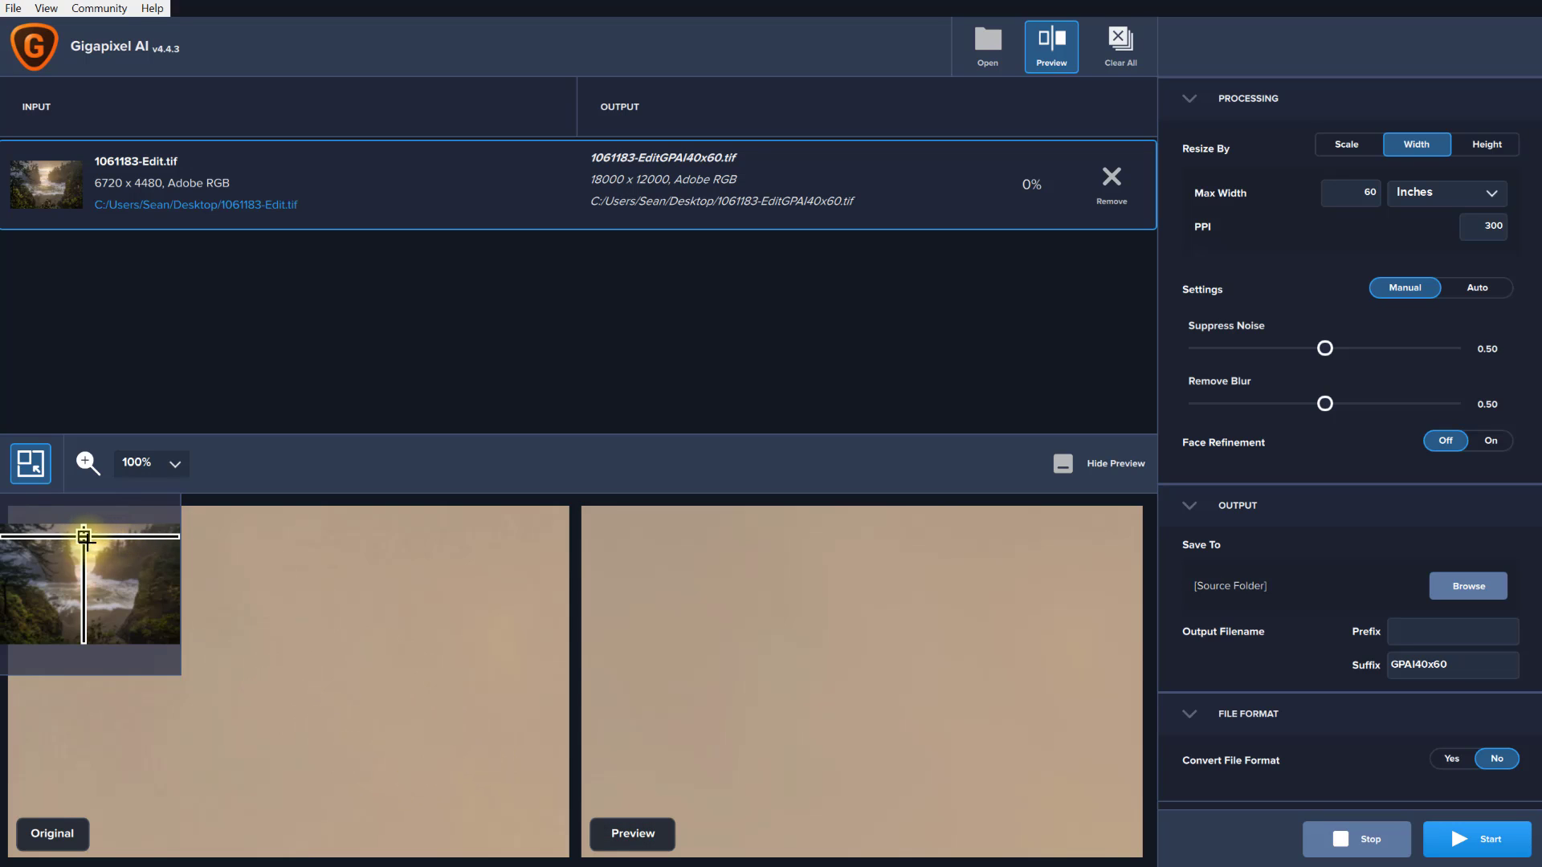
{"action": "left_click_drag", "start_coordinate": [83, 536], "coordinate": [98, 610]}
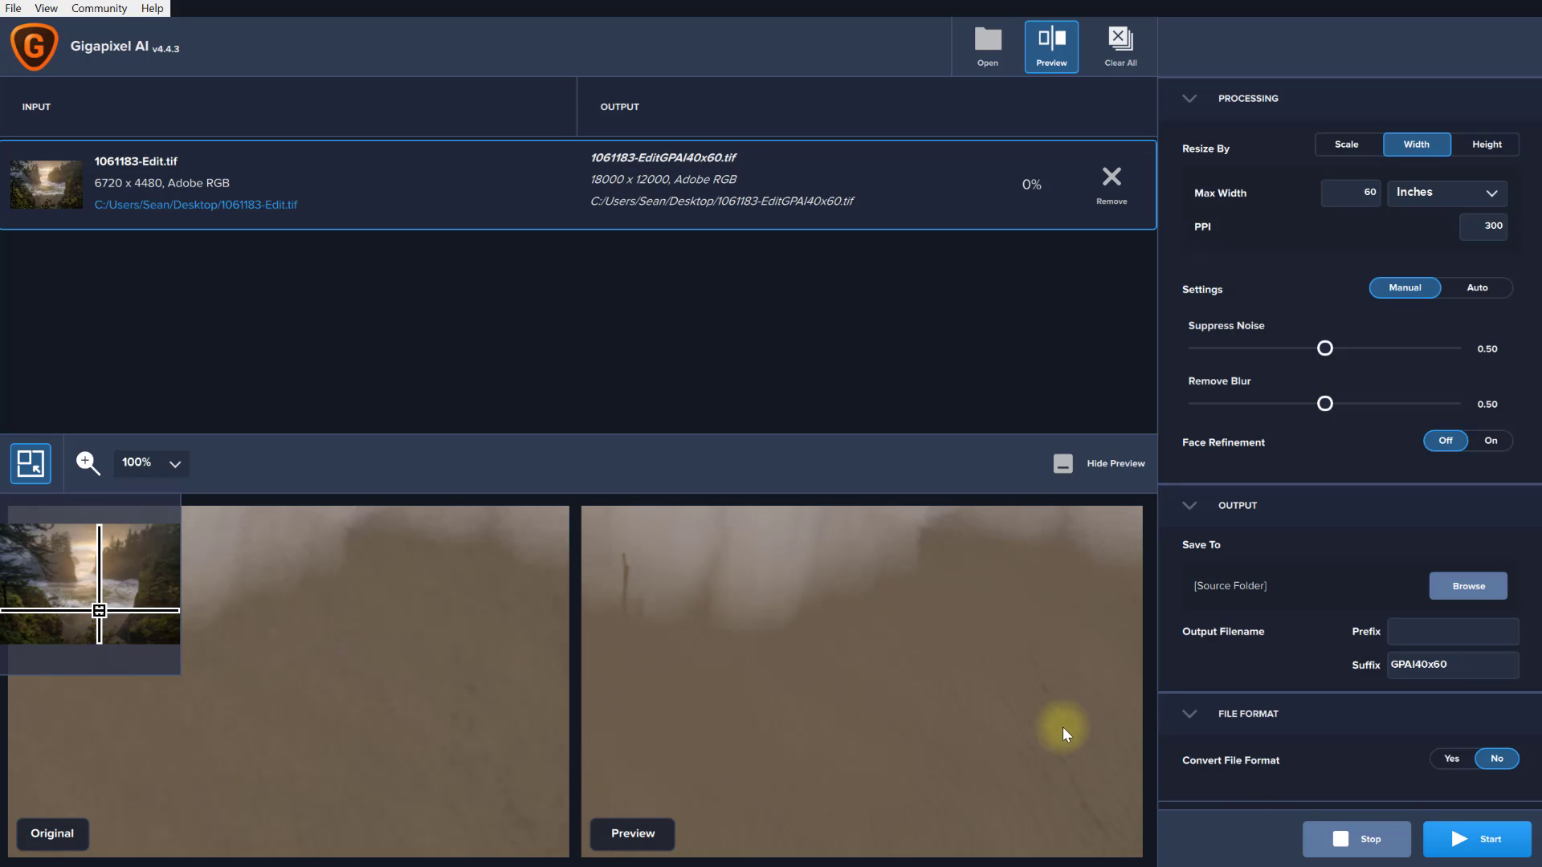
{"action": "left_click", "coordinate": [1459, 843]}
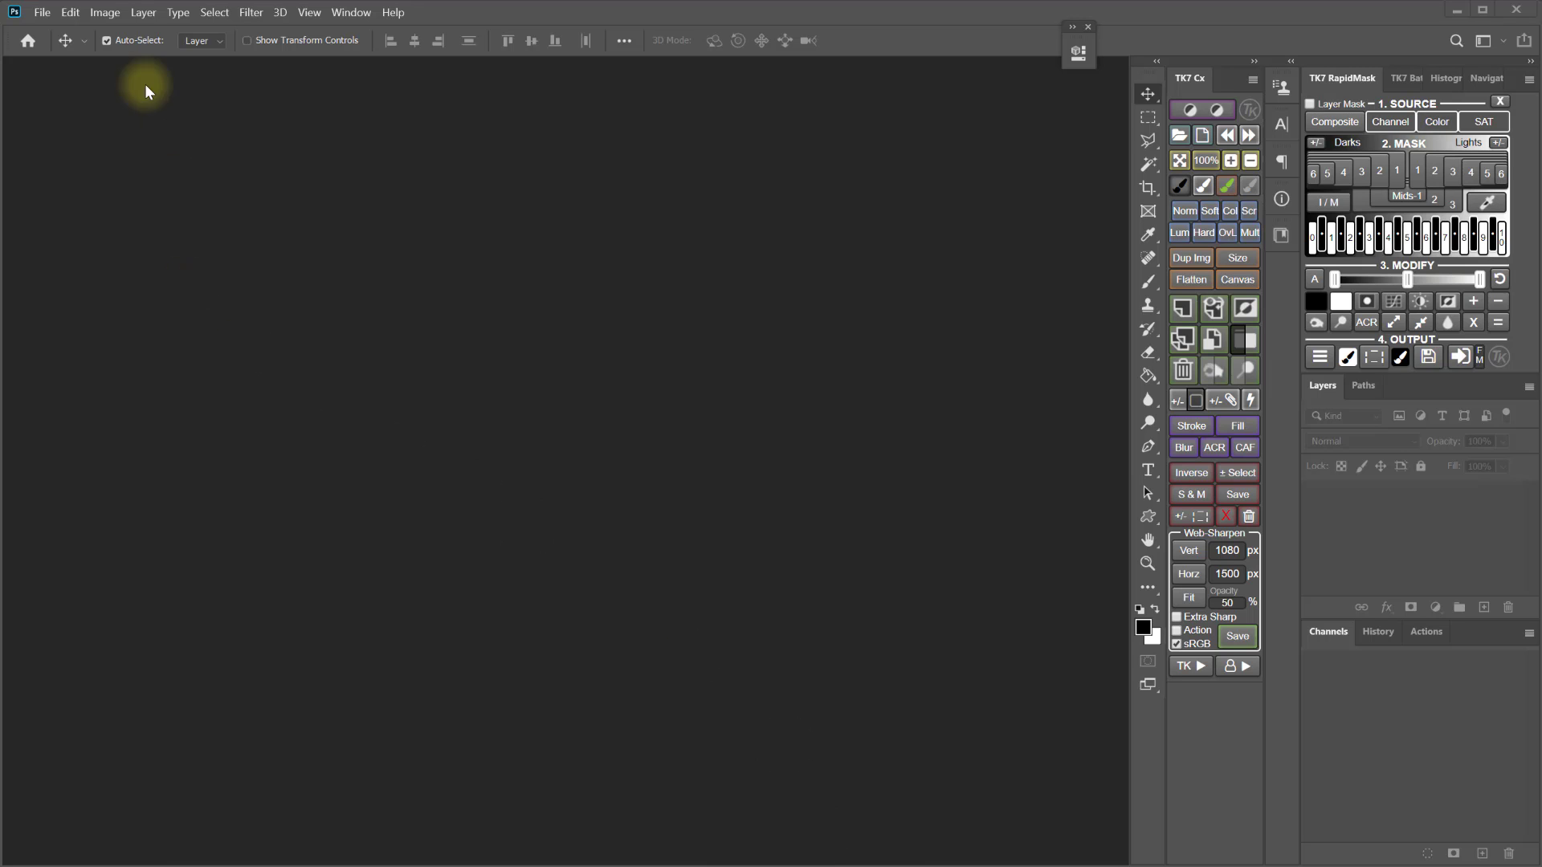
Step: Switch to Photoshop and open 1061183-Edit.tif and 1061183-EditGPAI40x60.tif from the Desktop, passing the enlarged file through Camera Raw unchanged
{"action": "left_click", "coordinate": [45, 13]}
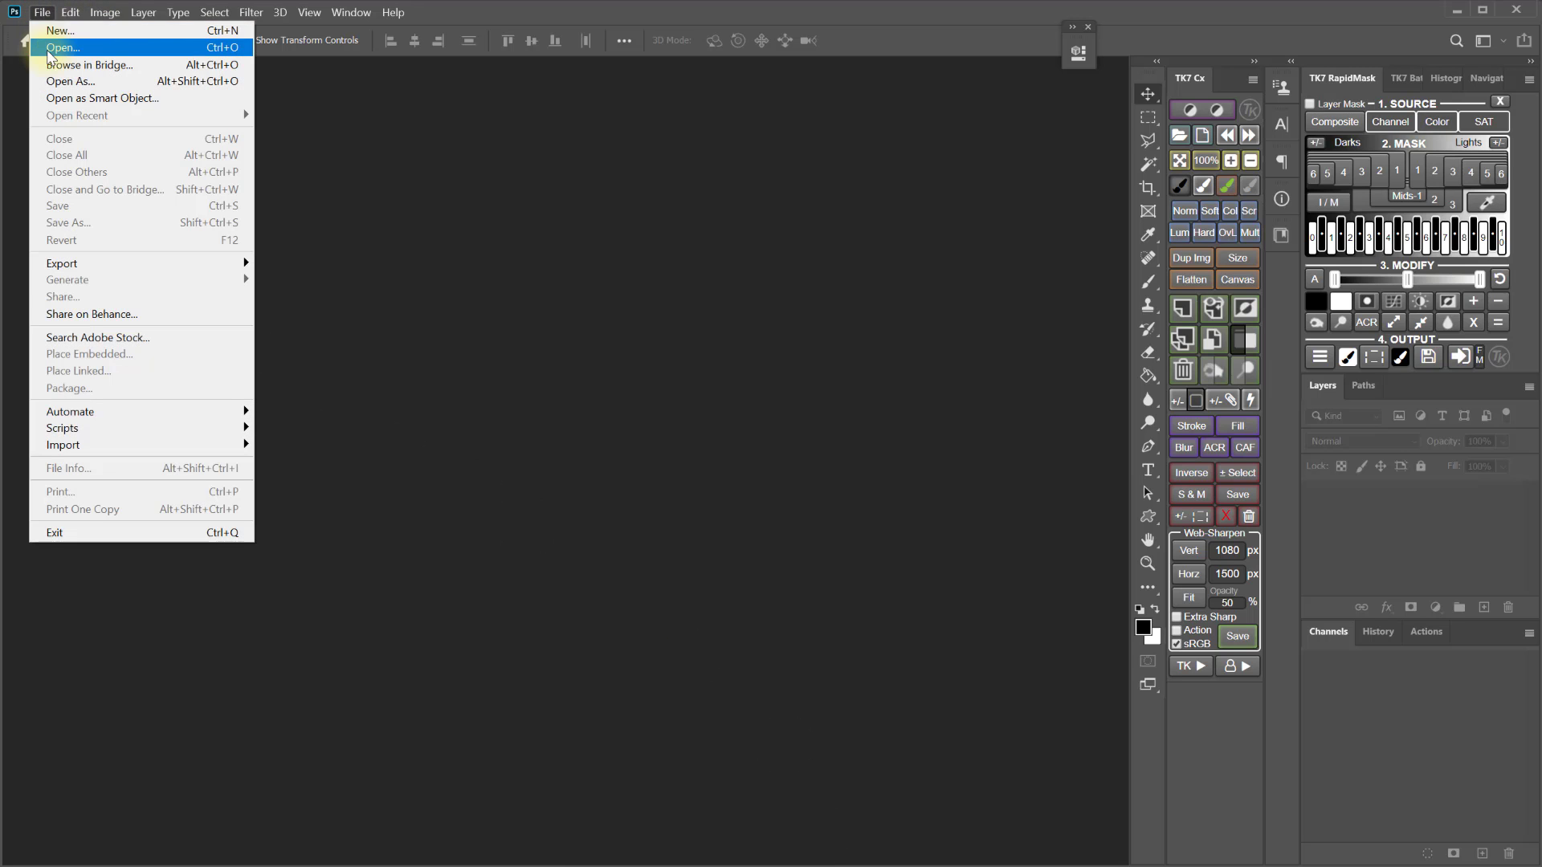
{"action": "left_click", "coordinate": [56, 48]}
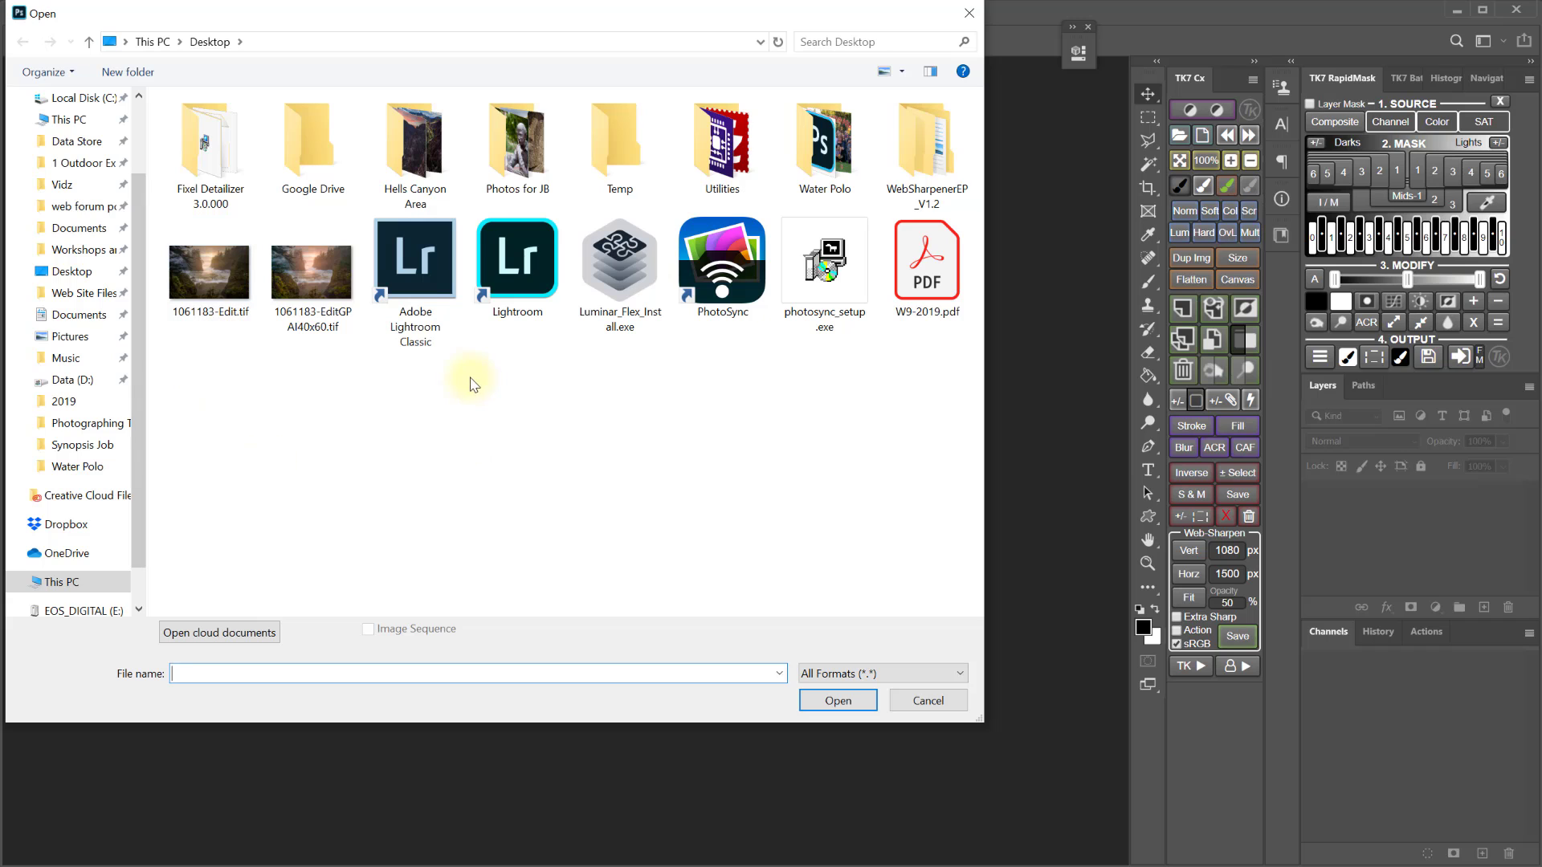
{"action": "left_click", "coordinate": [224, 285]}
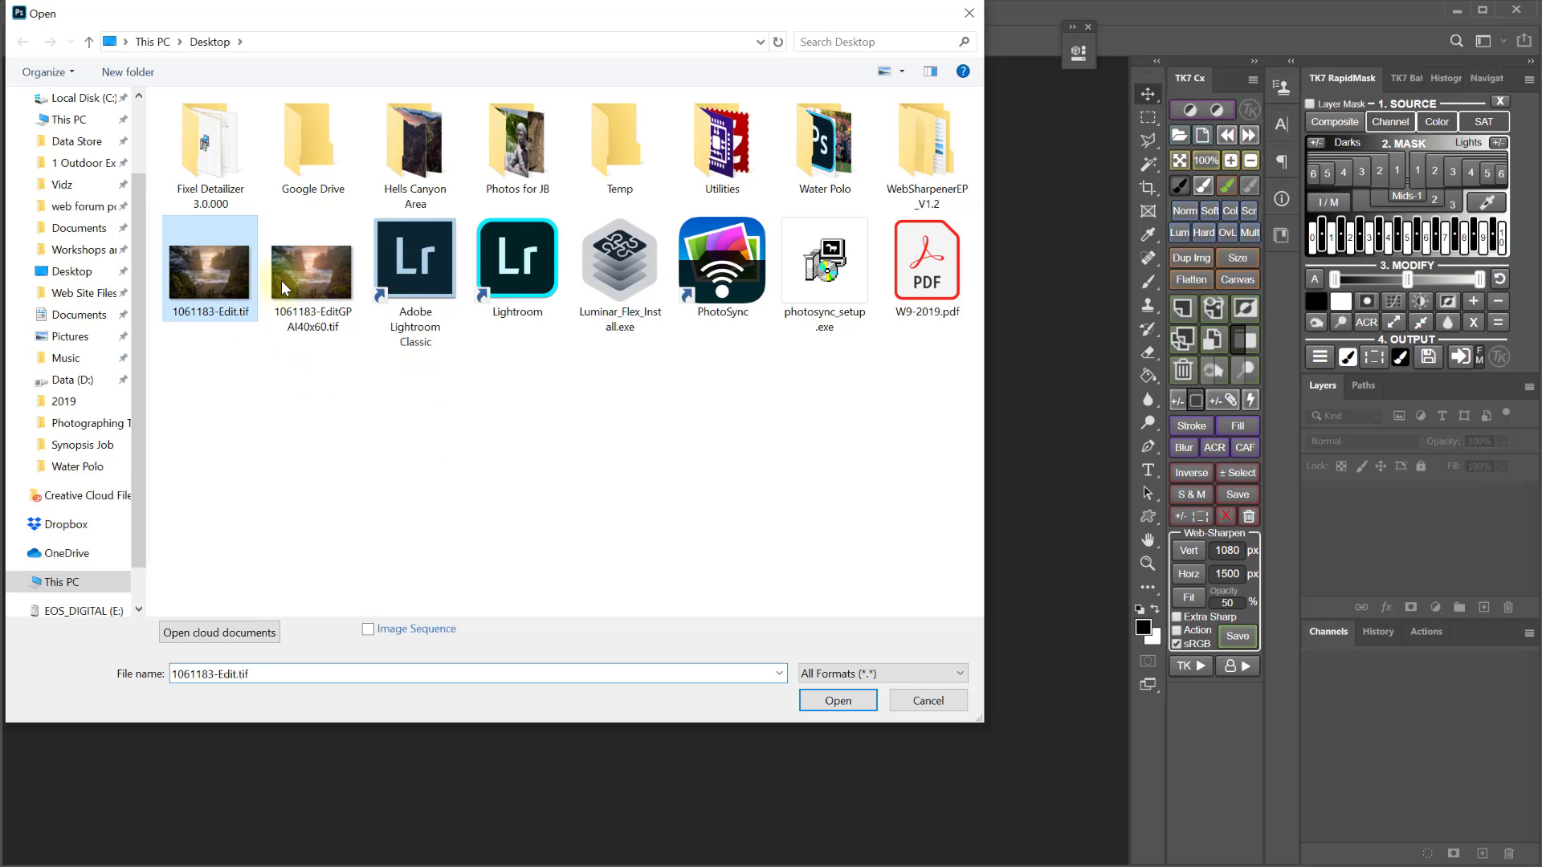
{"action": "left_click", "coordinate": [312, 274], "text": "ctrl"}
{"action": "left_click", "coordinate": [839, 701]}
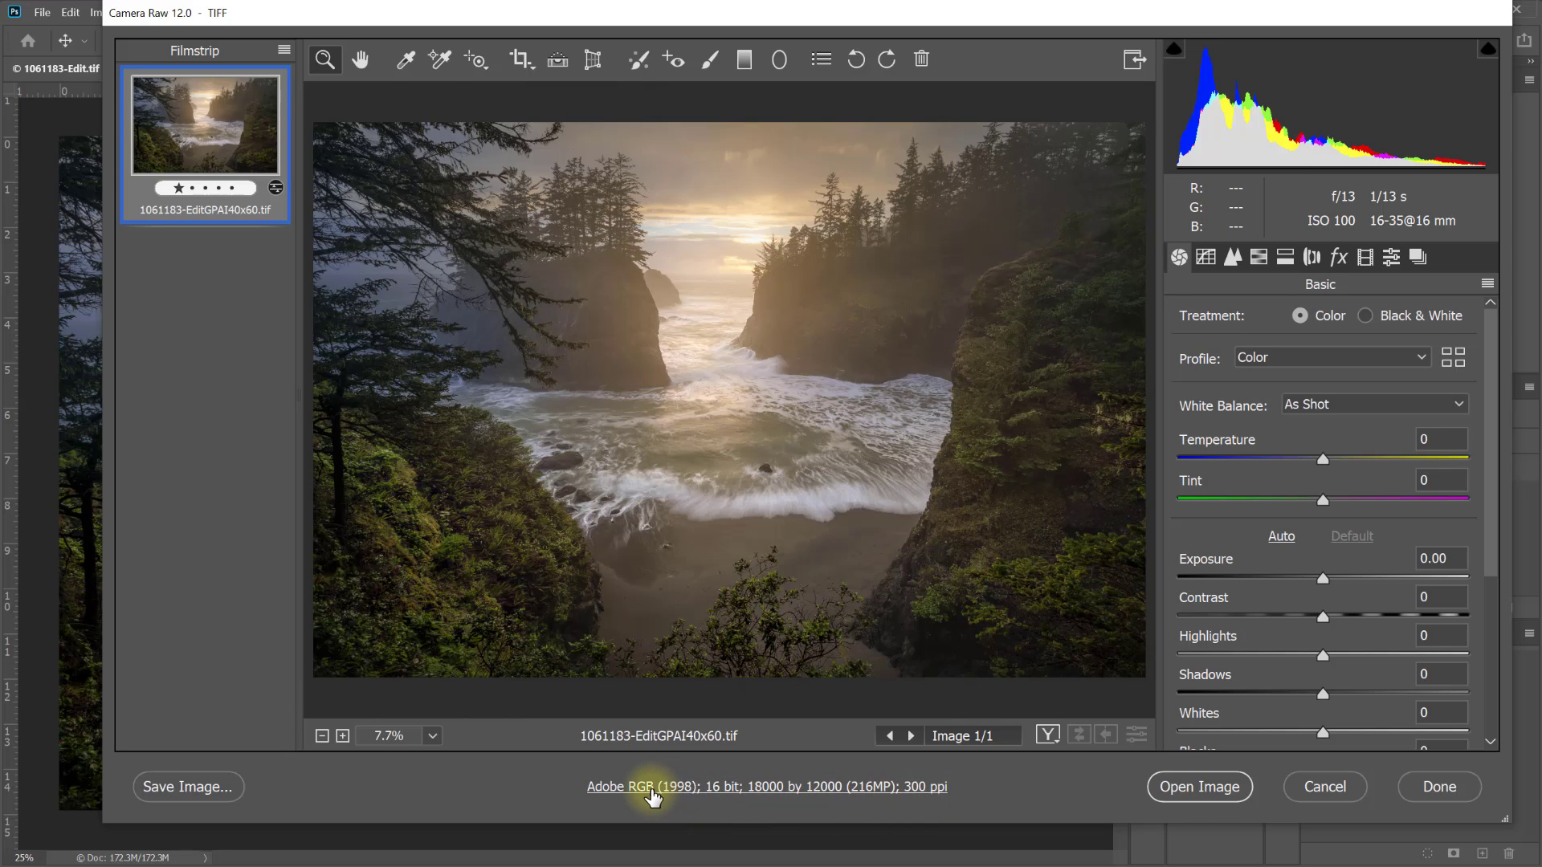
{"action": "left_click", "coordinate": [1197, 789]}
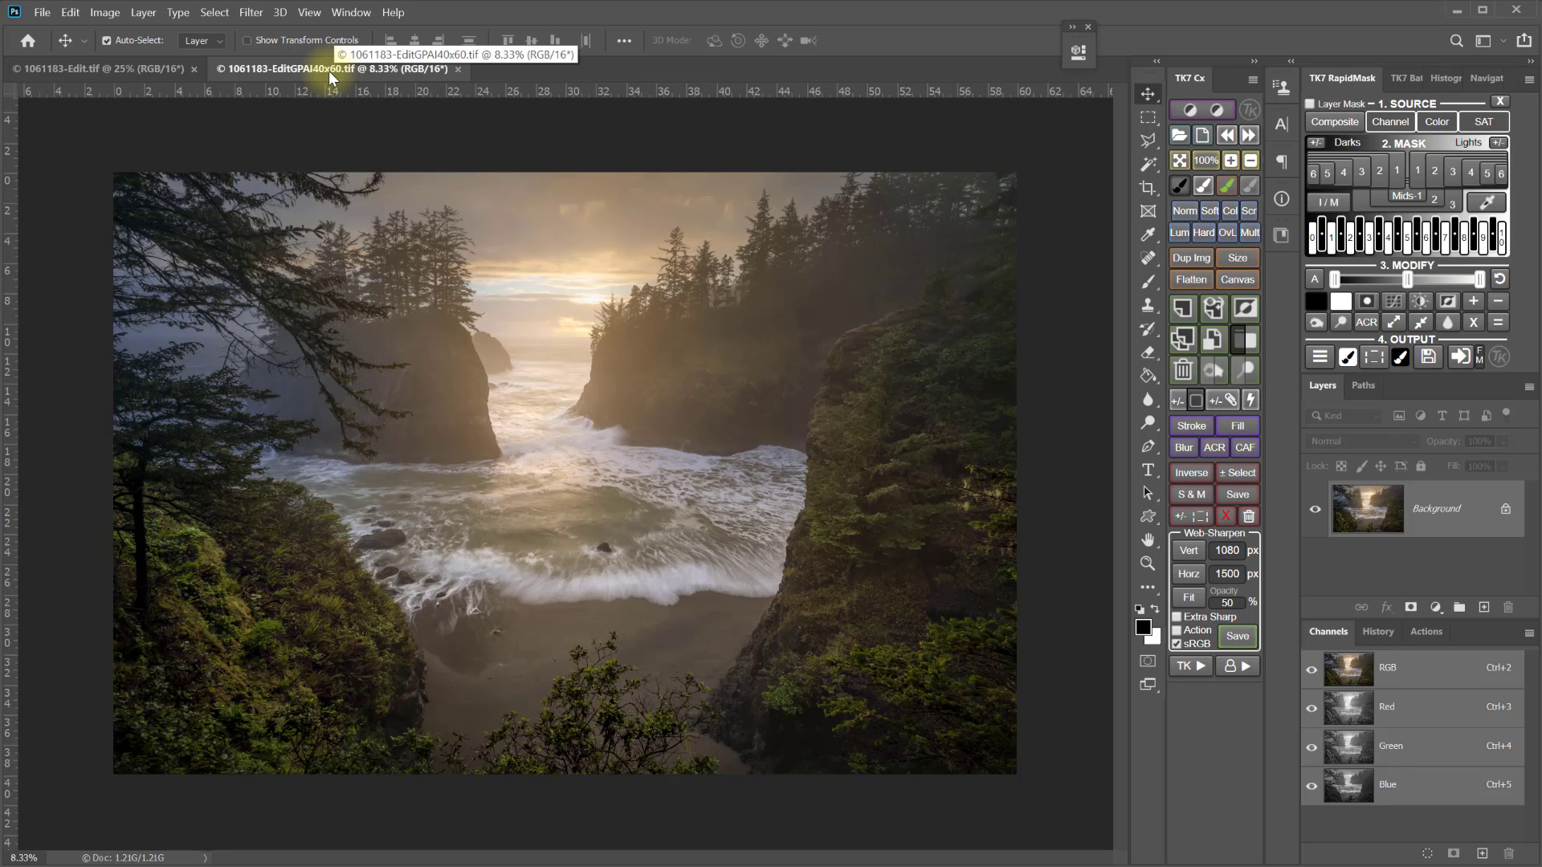
Step: Resize 1061183-Edit.tif to a width of 60 inches using Automatic resampling
{"action": "left_click", "coordinate": [132, 68]}
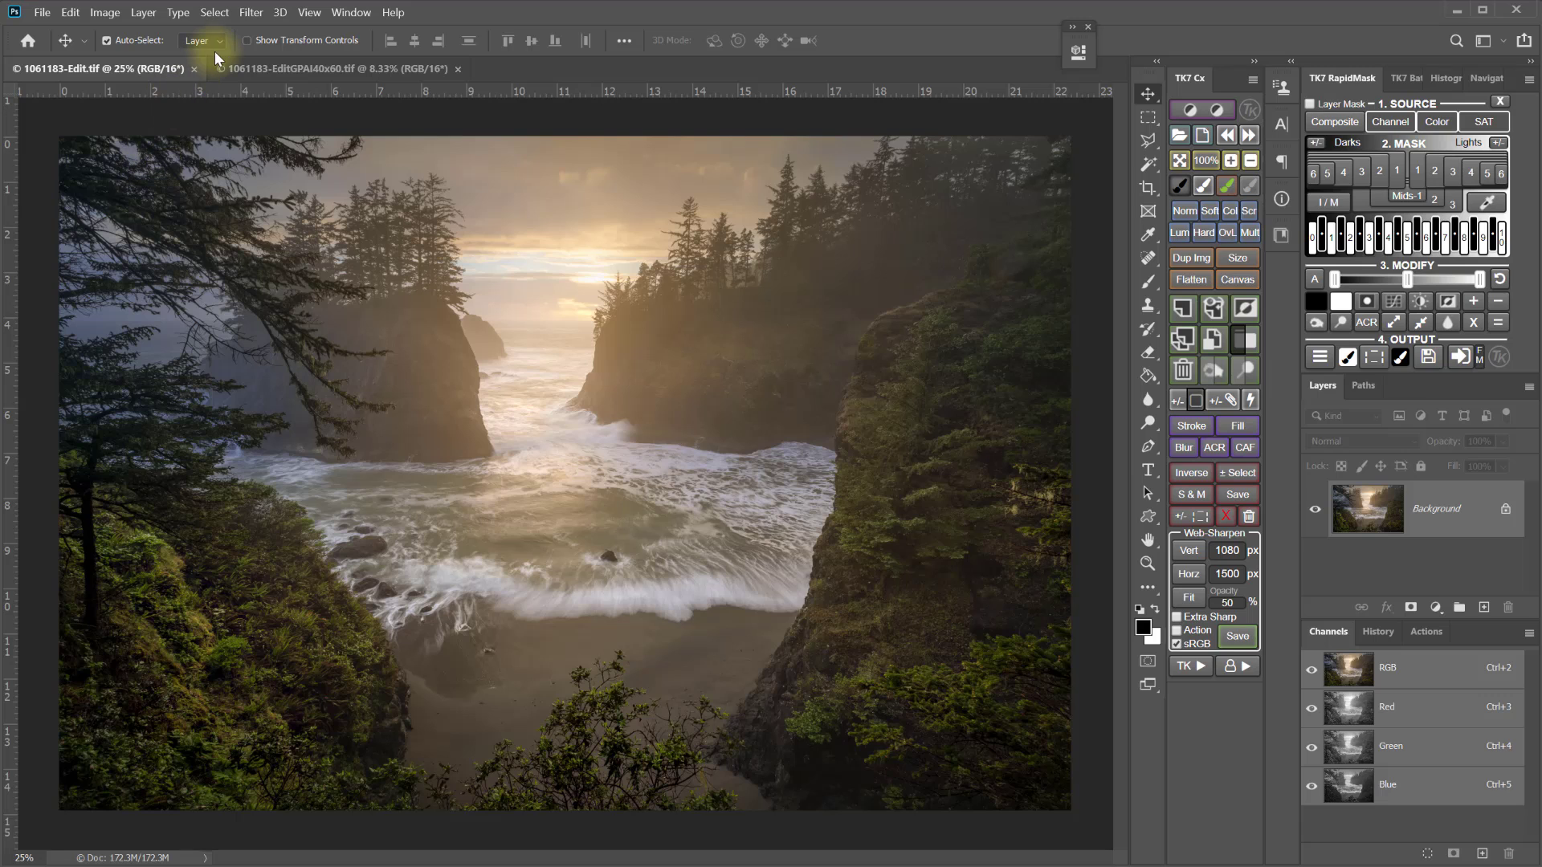
{"action": "left_click", "coordinate": [105, 12]}
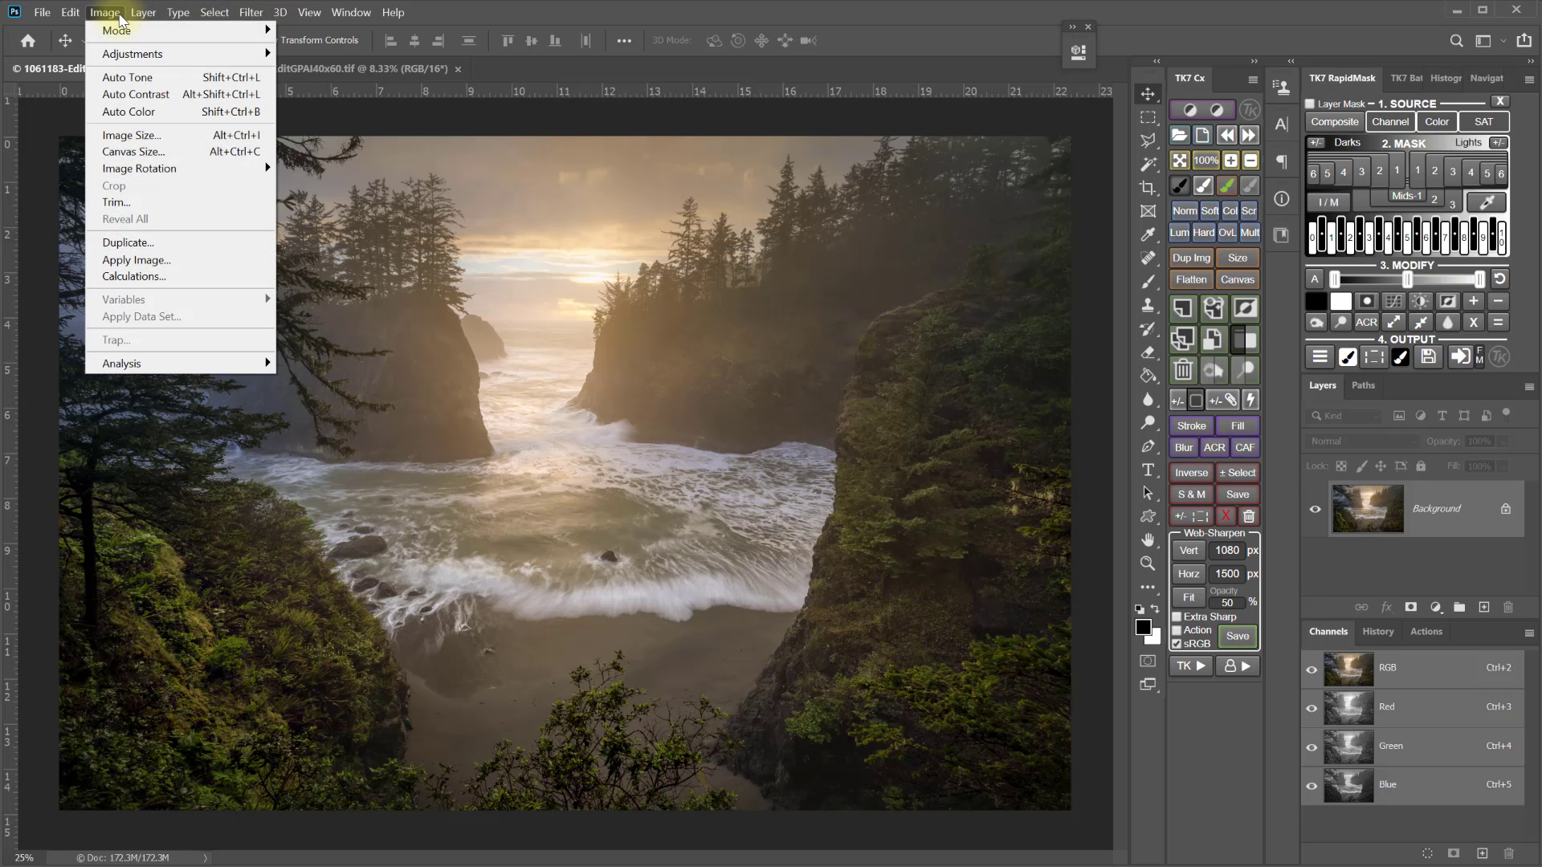
{"action": "left_click", "coordinate": [132, 135]}
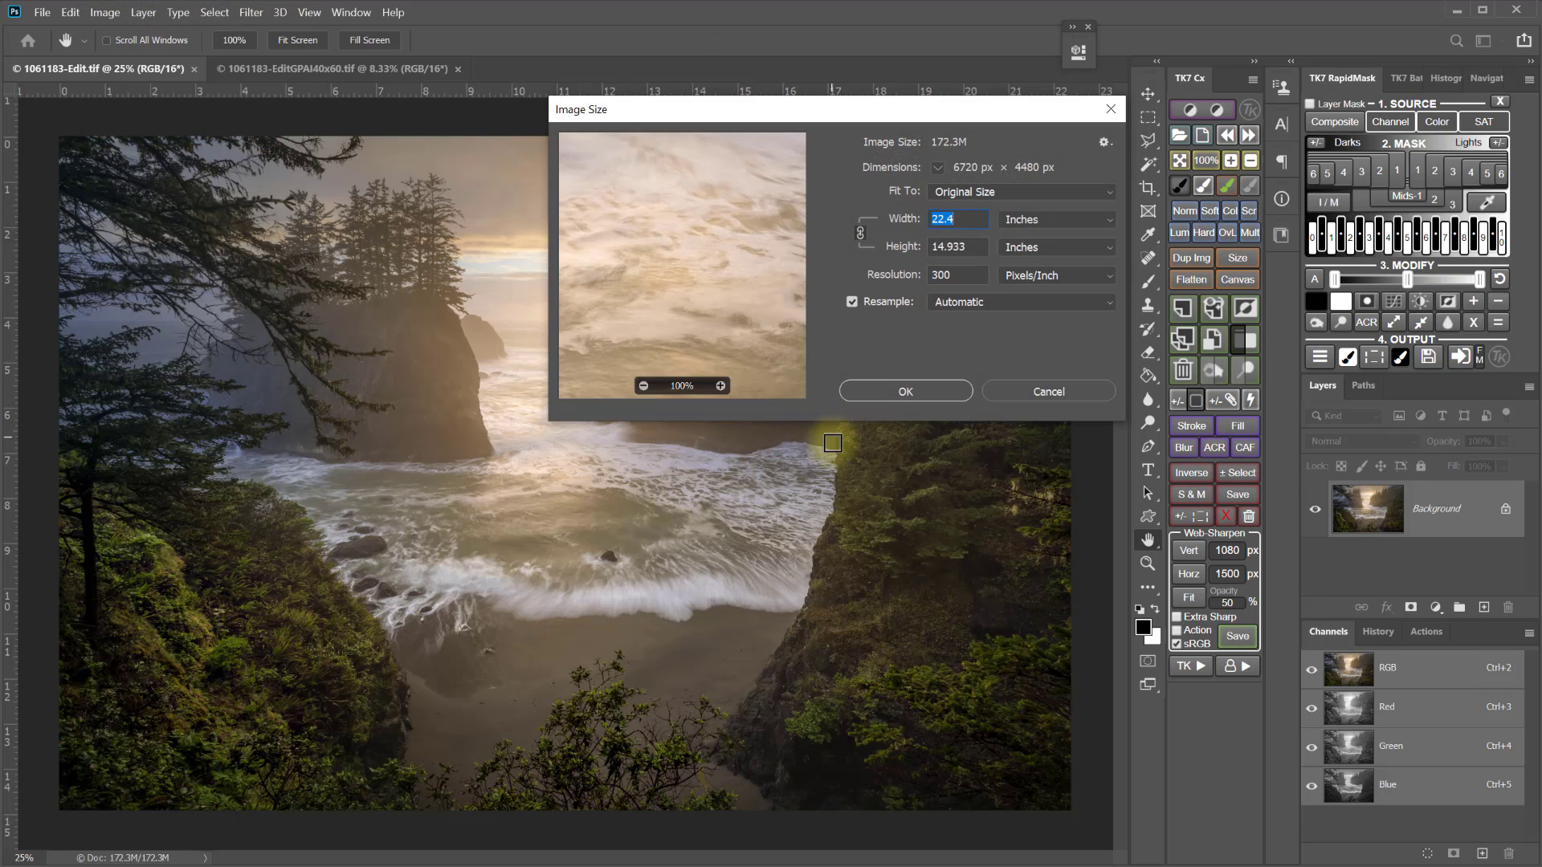
{"action": "type", "text": "60"}
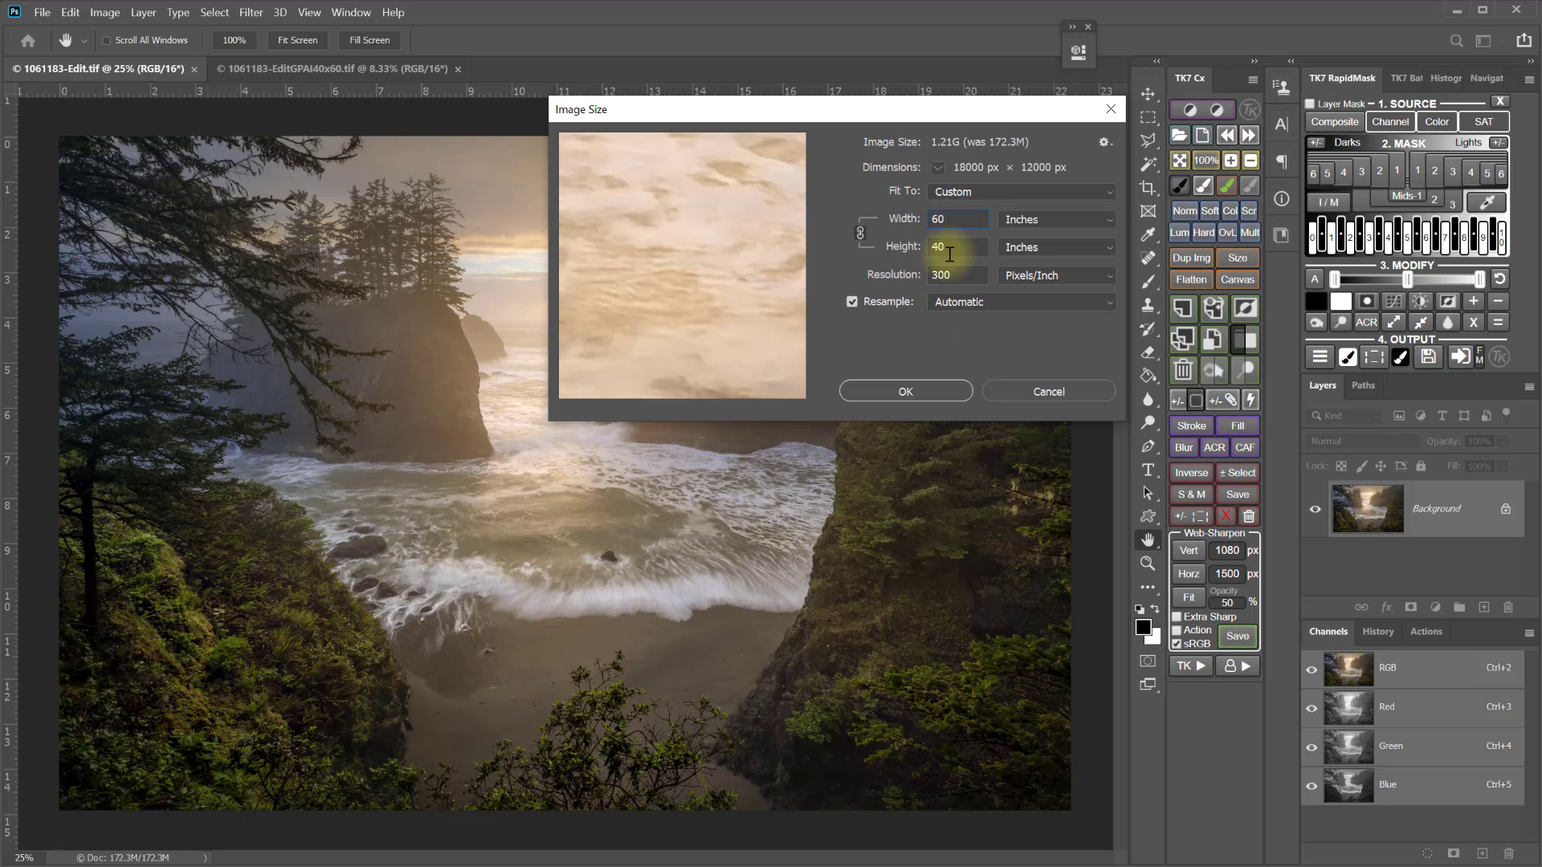
{"action": "left_click", "coordinate": [982, 305]}
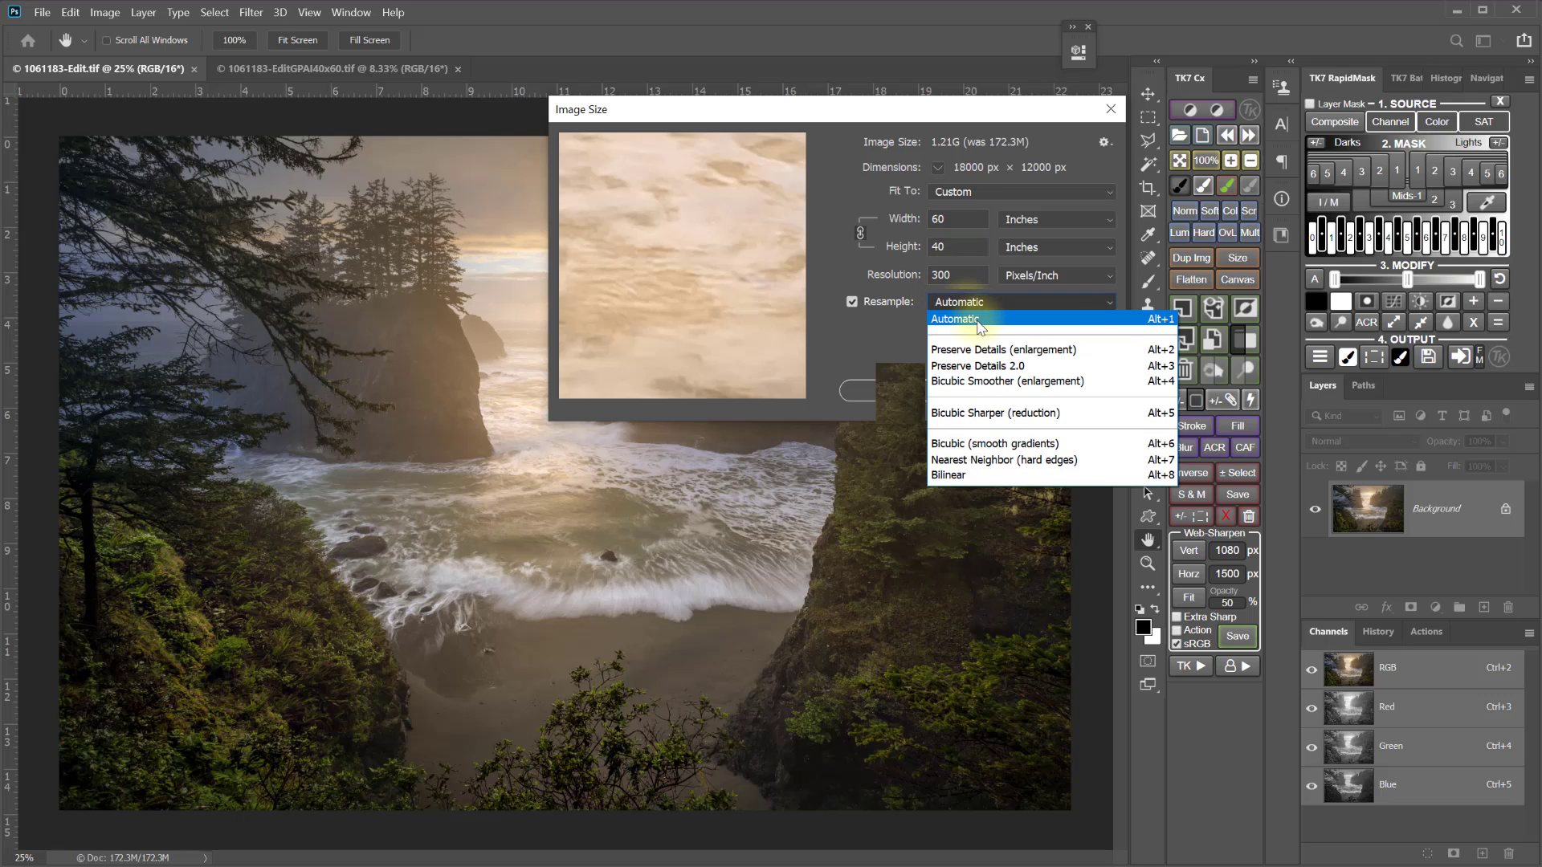
{"action": "left_click", "coordinate": [979, 321]}
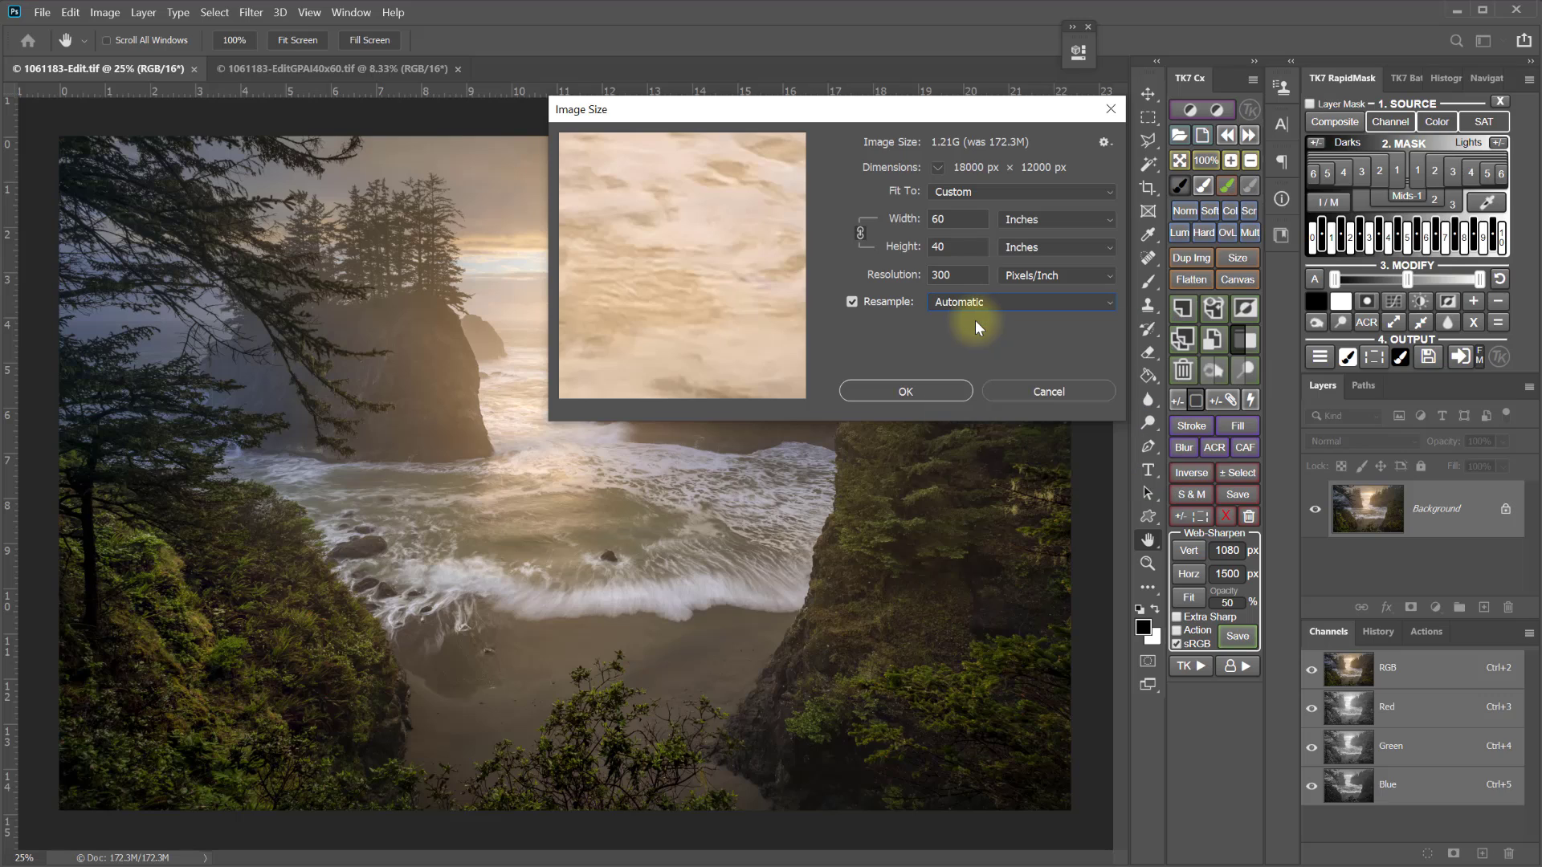
{"action": "left_click", "coordinate": [905, 392]}
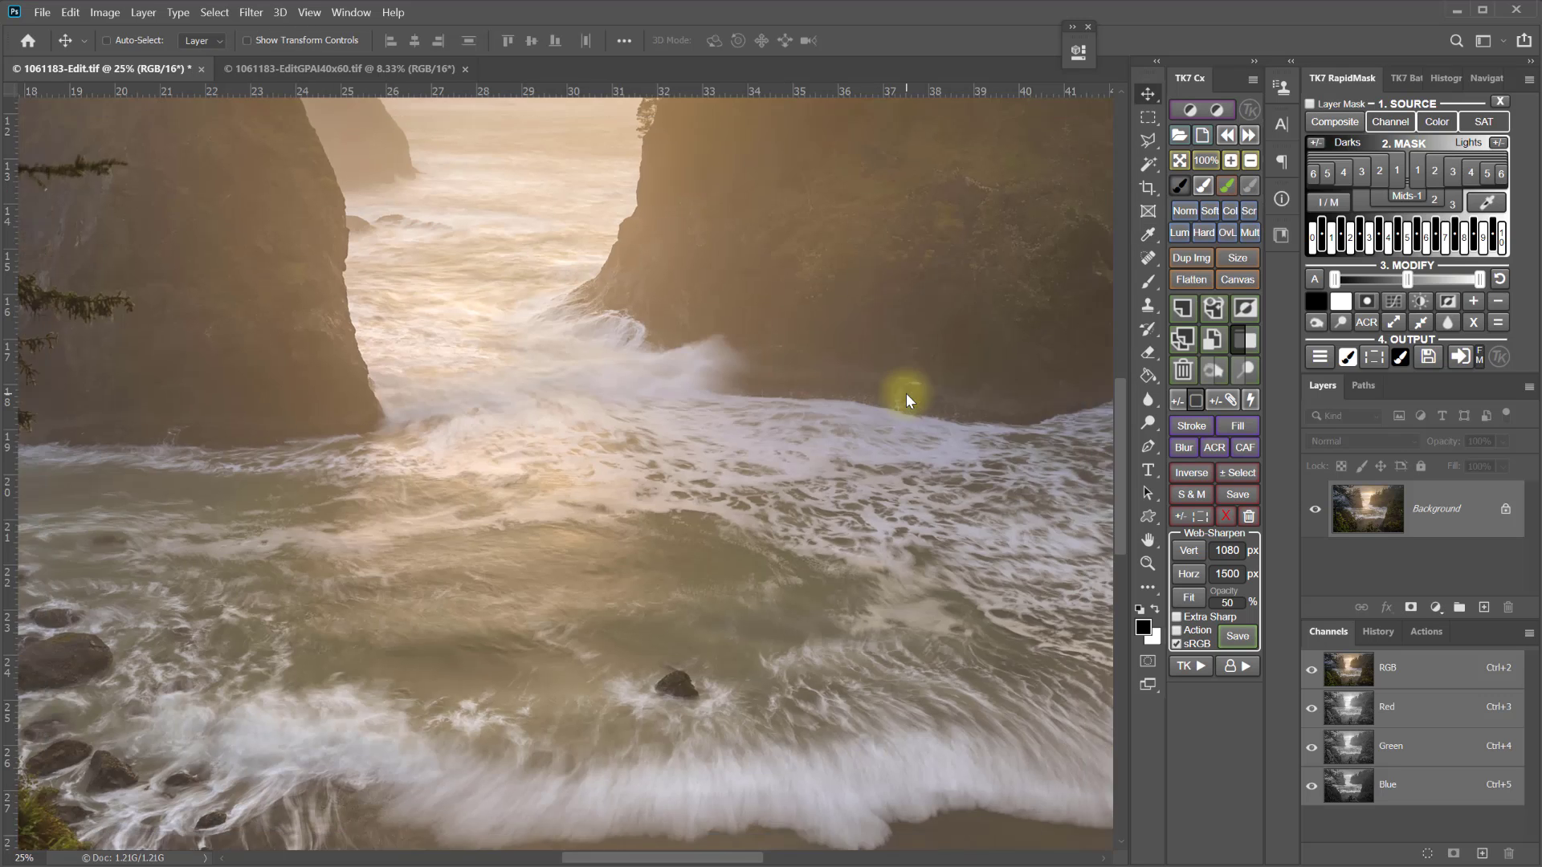
Step: Copy the resized 1061183-Edit.tif image into 1061183-EditGPAI40x60.tif as a new layer aligned over the background
{"action": "key", "text": "ctrl+0"}
{"action": "key", "text": "ctrl+minus"}
{"action": "key", "text": "ctrl+minus"}
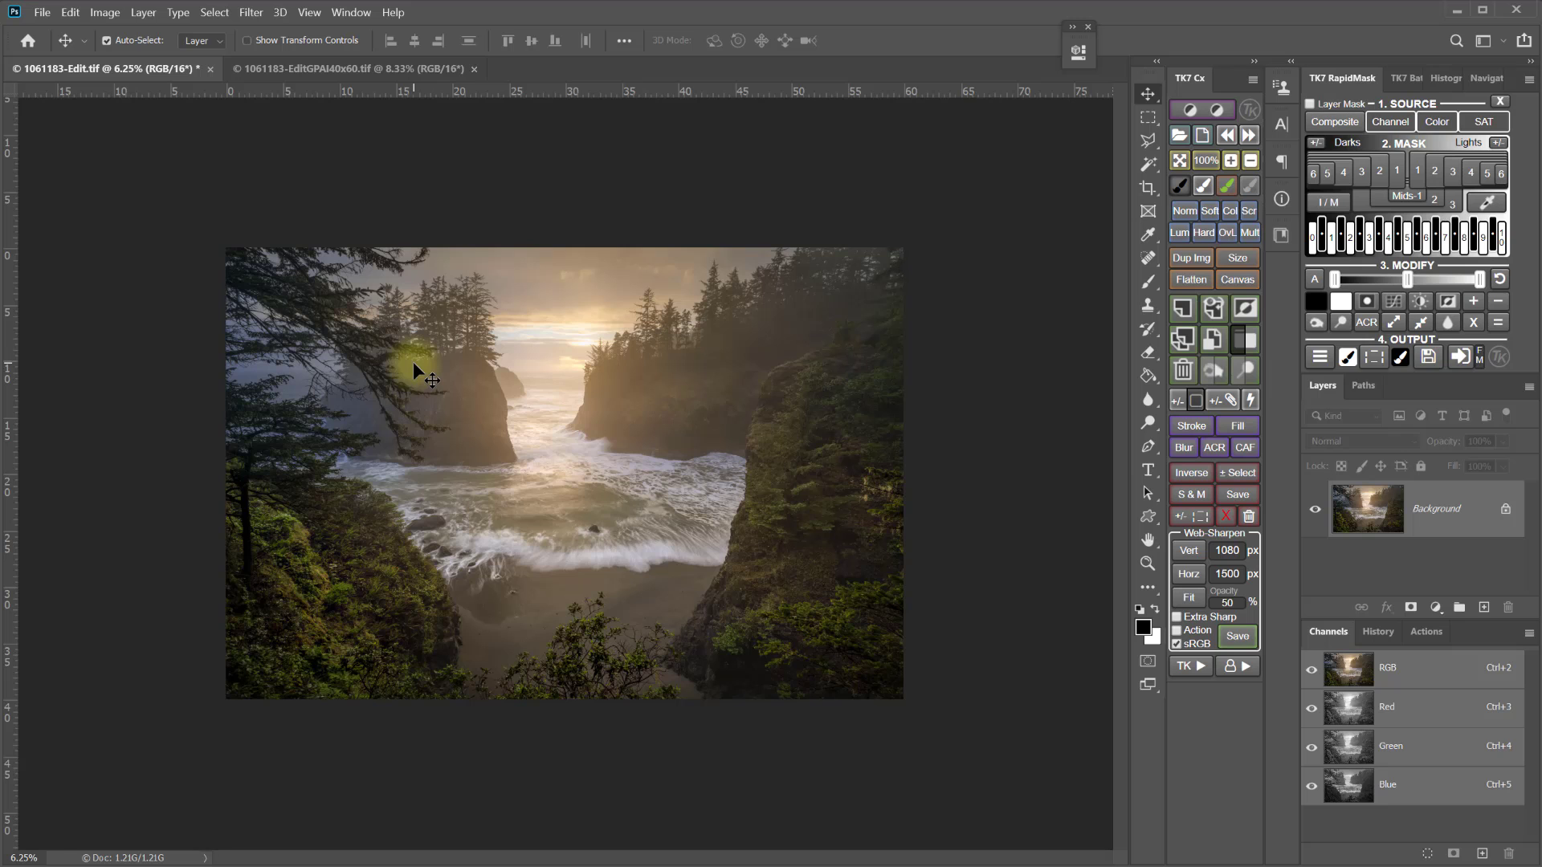
{"action": "left_click", "coordinate": [342, 65]}
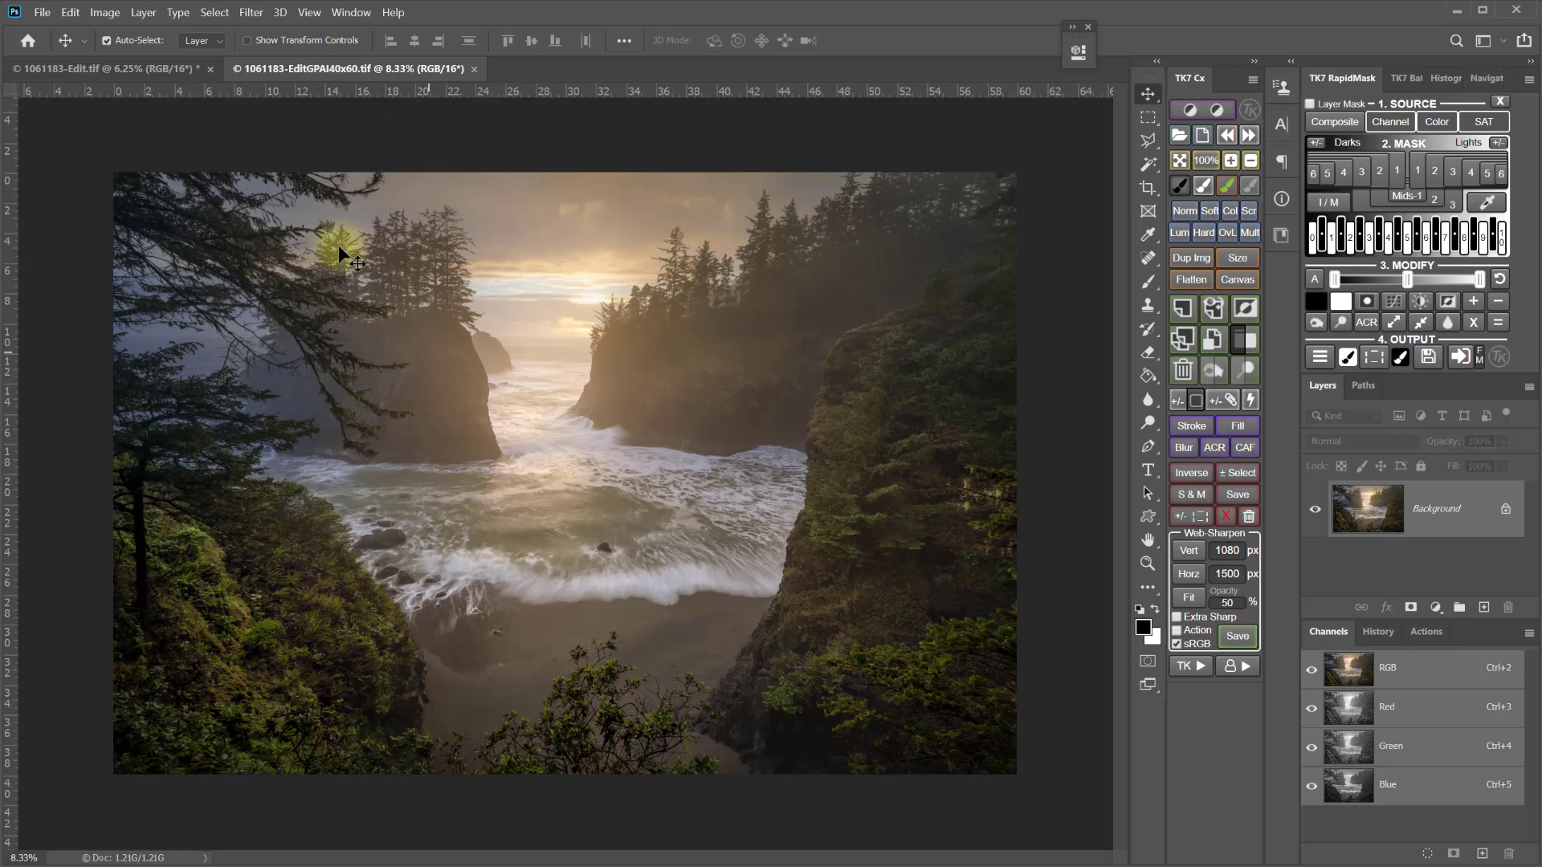
{"action": "left_click", "coordinate": [128, 70]}
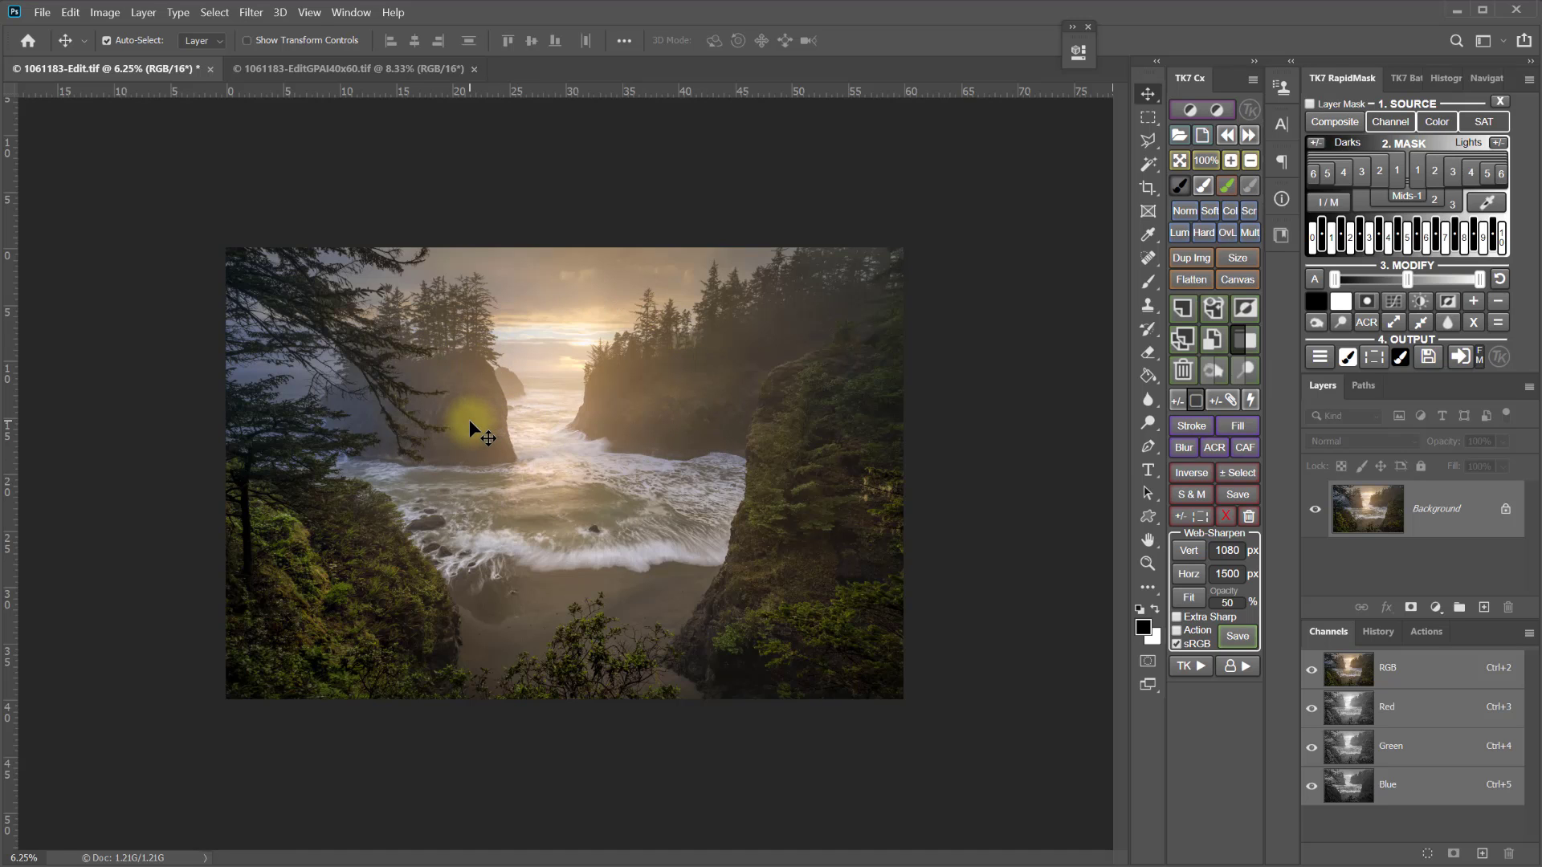
{"action": "left_click_drag", "start_coordinate": [469, 421], "coordinate": [392, 257]}
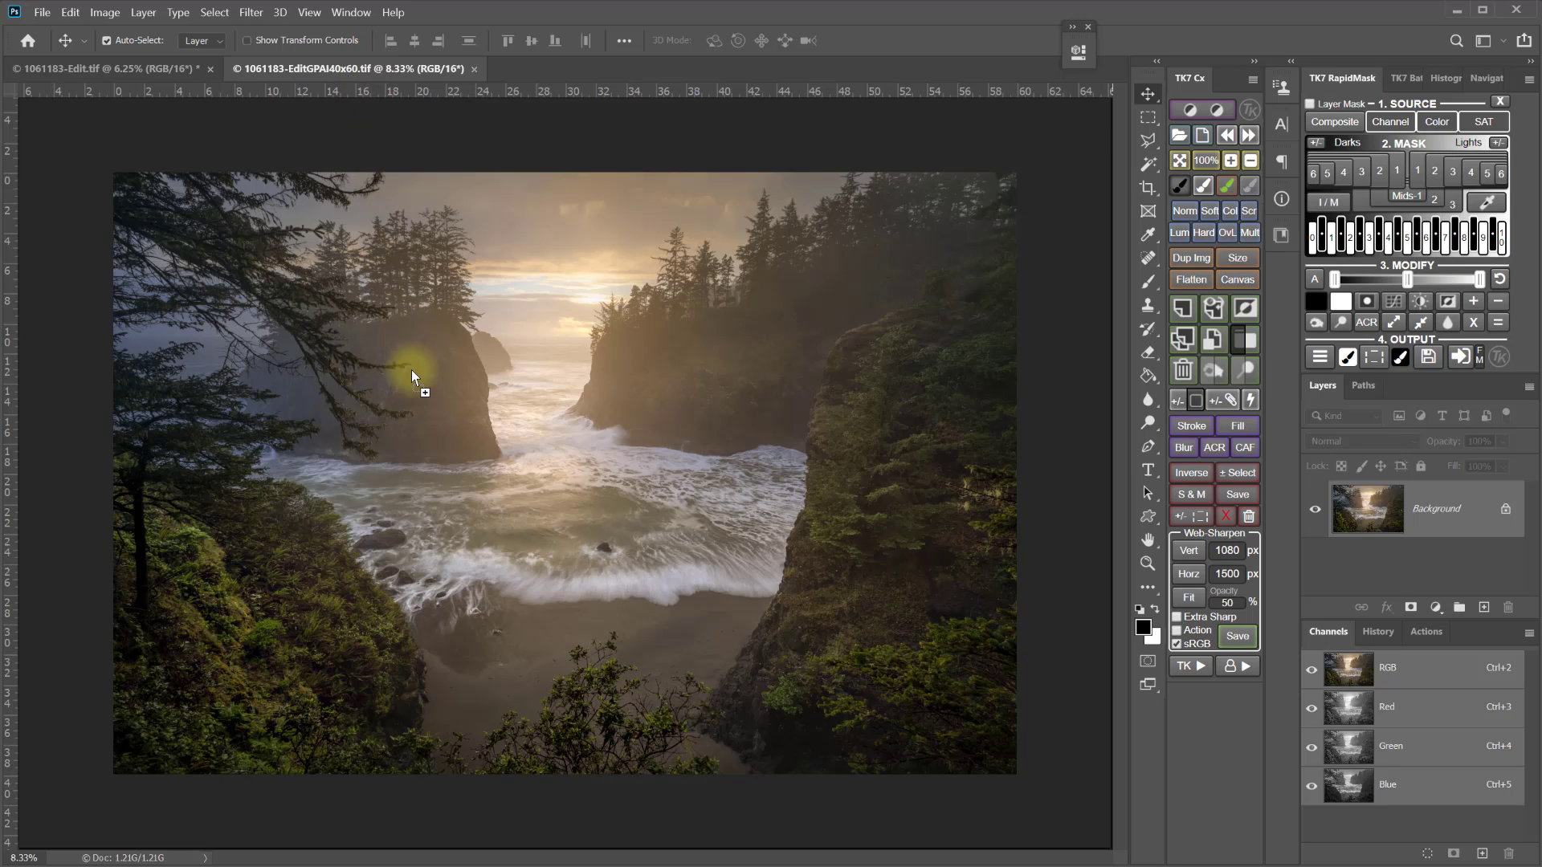
{"action": "left_click_drag", "start_coordinate": [411, 370], "coordinate": [412, 369]}
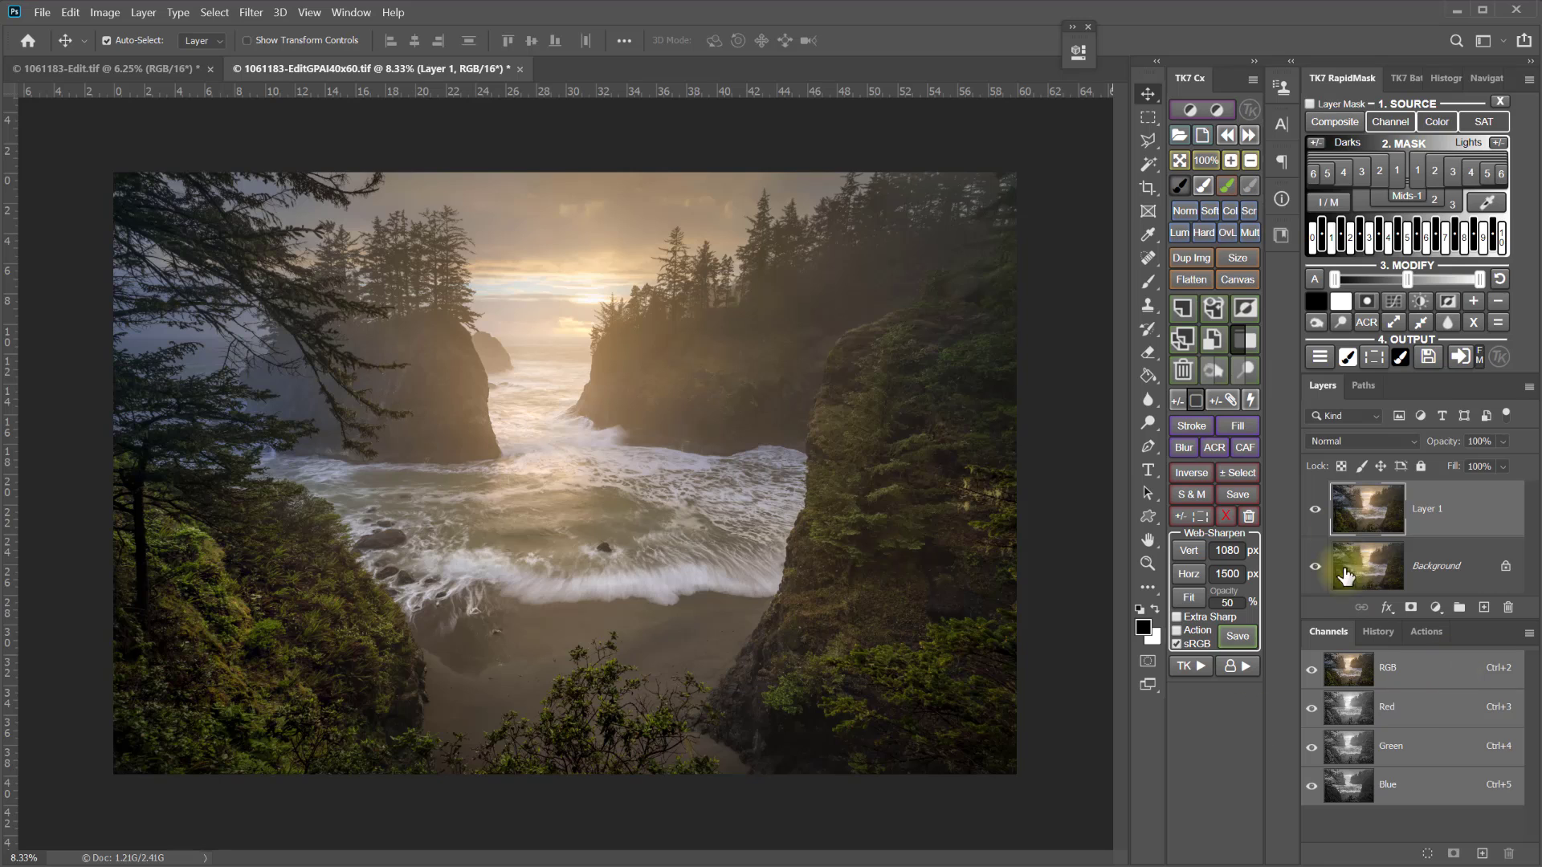
Step: Compare the two enlargements at 100% around the rocks and foliage by toggling Layer 1's visibility, ending with Layer 1 hidden
{"action": "left_click", "coordinate": [1315, 511]}
{"action": "left_click", "coordinate": [1315, 511]}
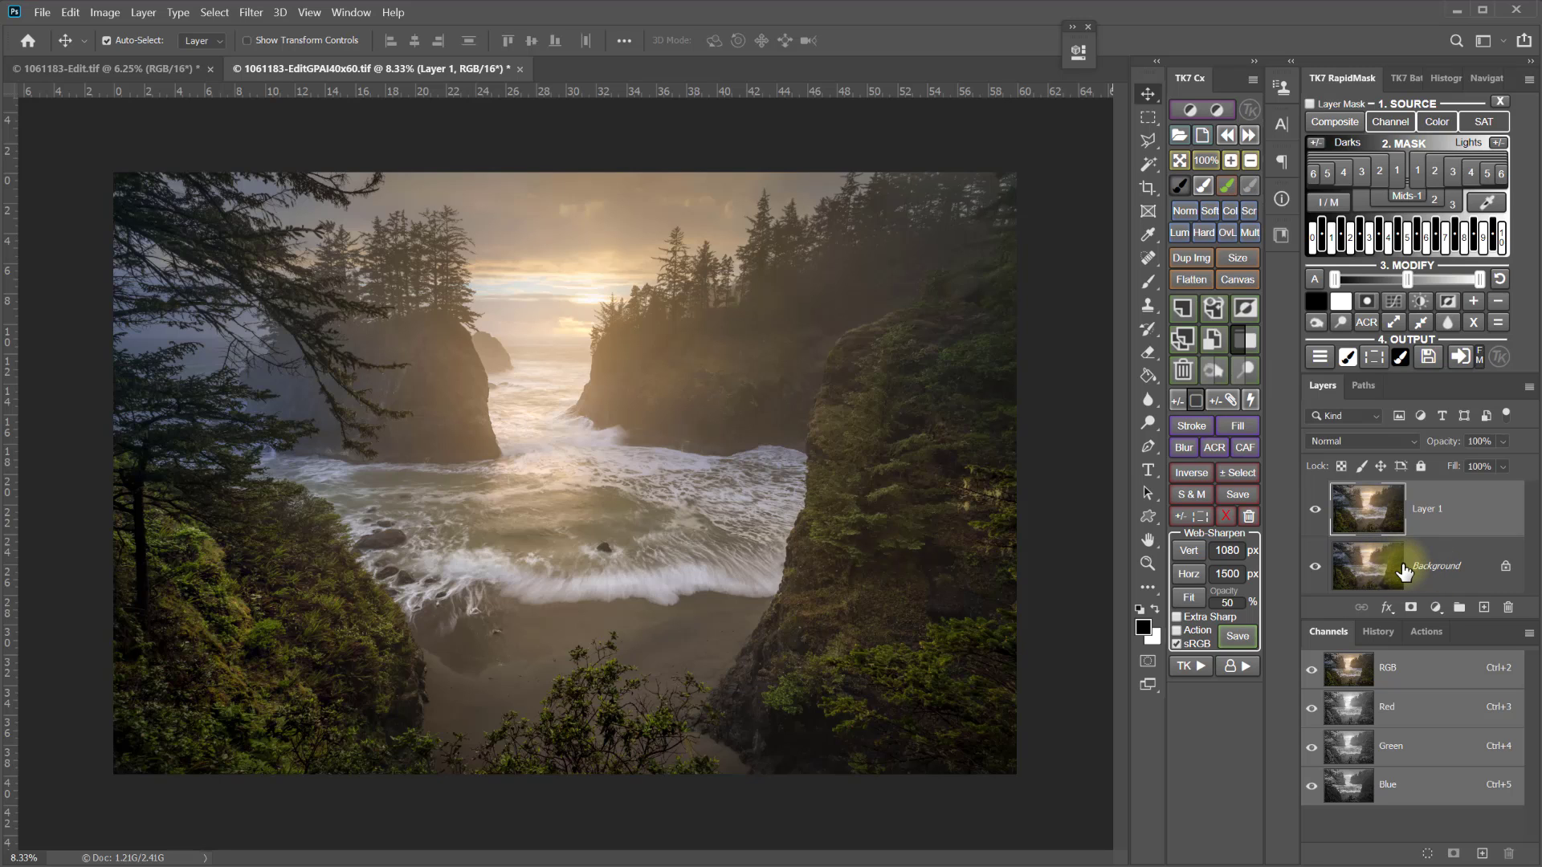
{"action": "key", "text": "ctrl"}
{"action": "key", "text": "ctrl+1"}
{"action": "key", "text": "ctrl"}
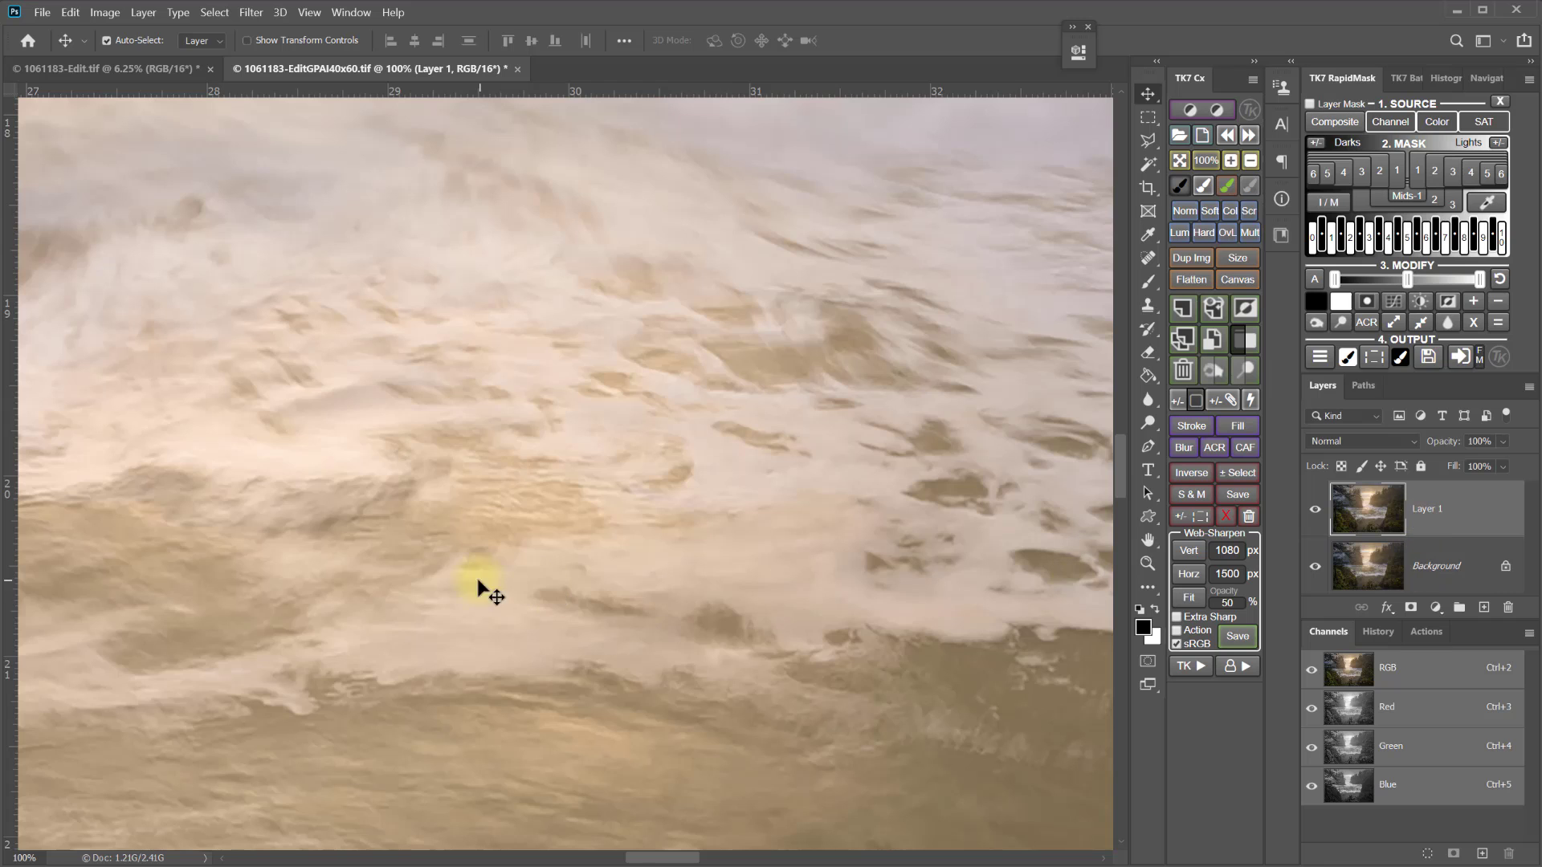
{"action": "left_click_drag", "start_coordinate": [187, 671], "coordinate": [1143, 489]}
{"action": "left_click_drag", "start_coordinate": [234, 619], "coordinate": [295, 240]}
{"action": "left_click_drag", "start_coordinate": [311, 326], "coordinate": [336, 420]}
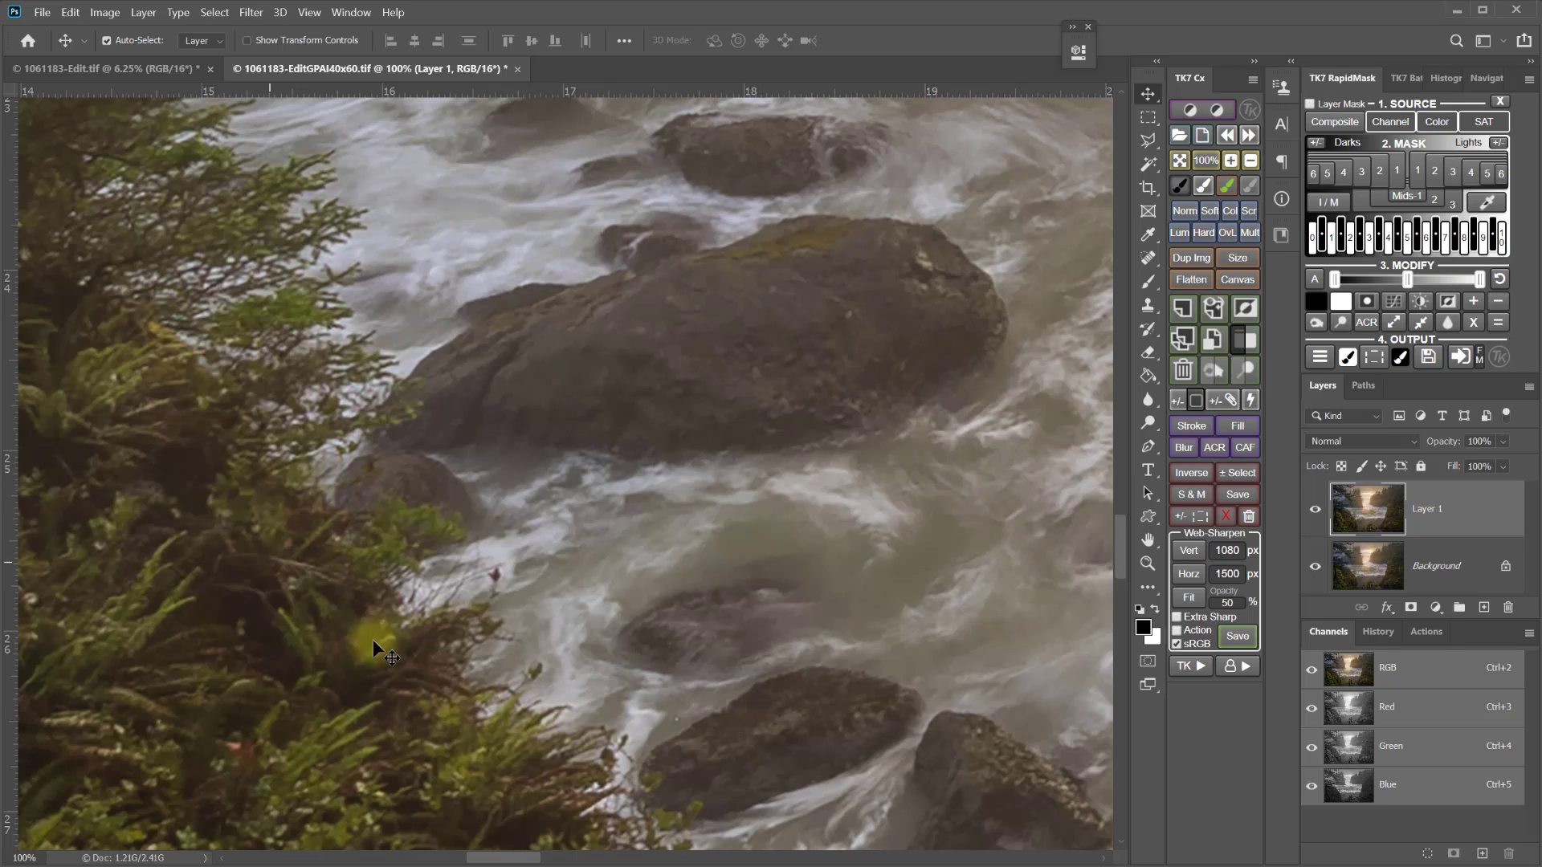
{"action": "left_click", "coordinate": [1316, 514]}
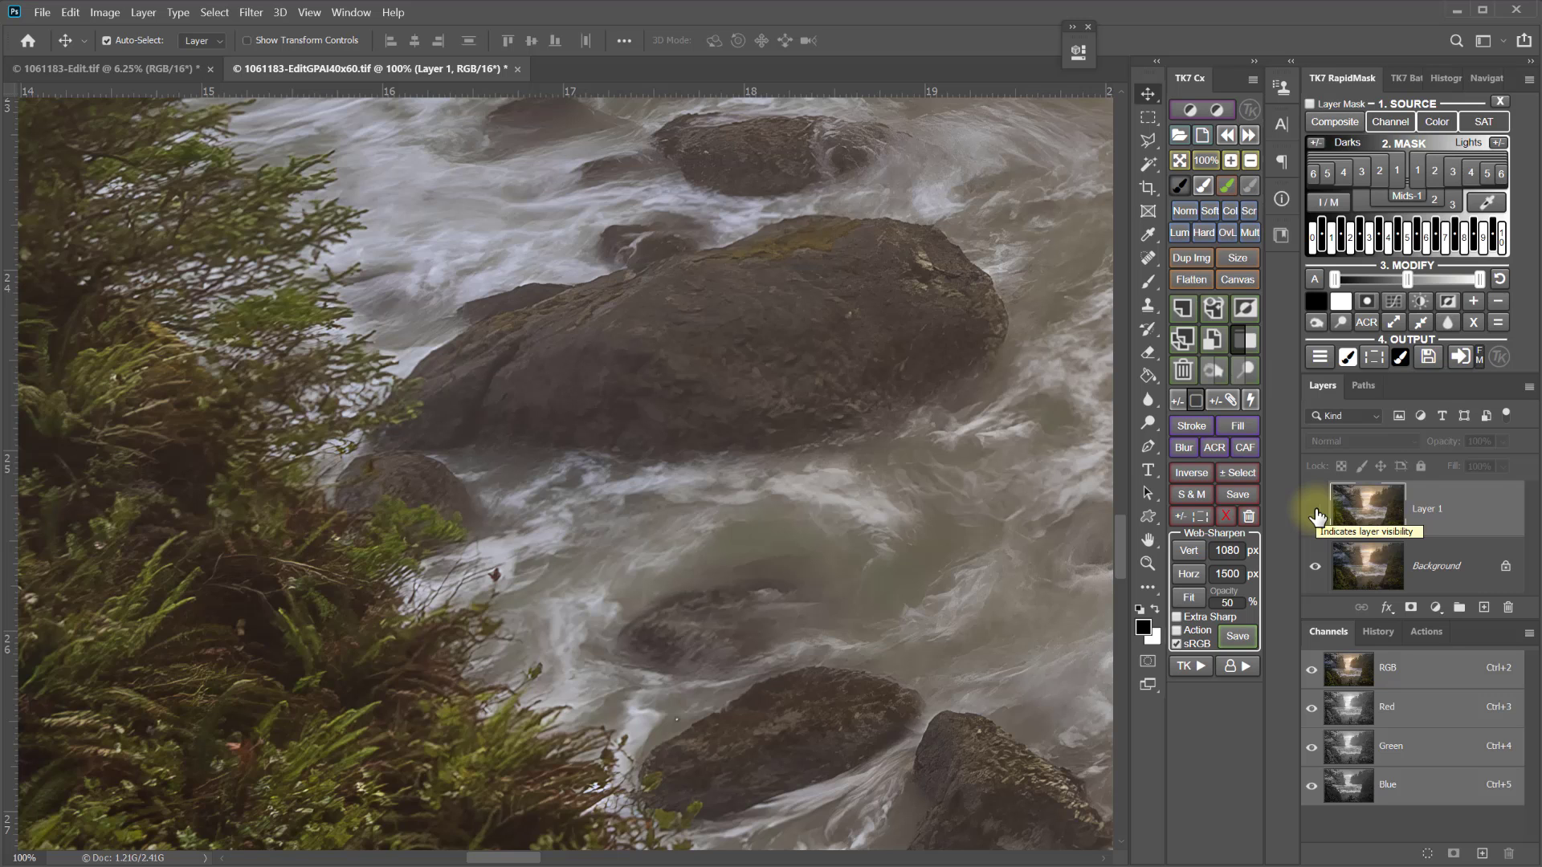
{"action": "left_click", "coordinate": [1316, 514]}
{"action": "left_click", "coordinate": [1315, 514]}
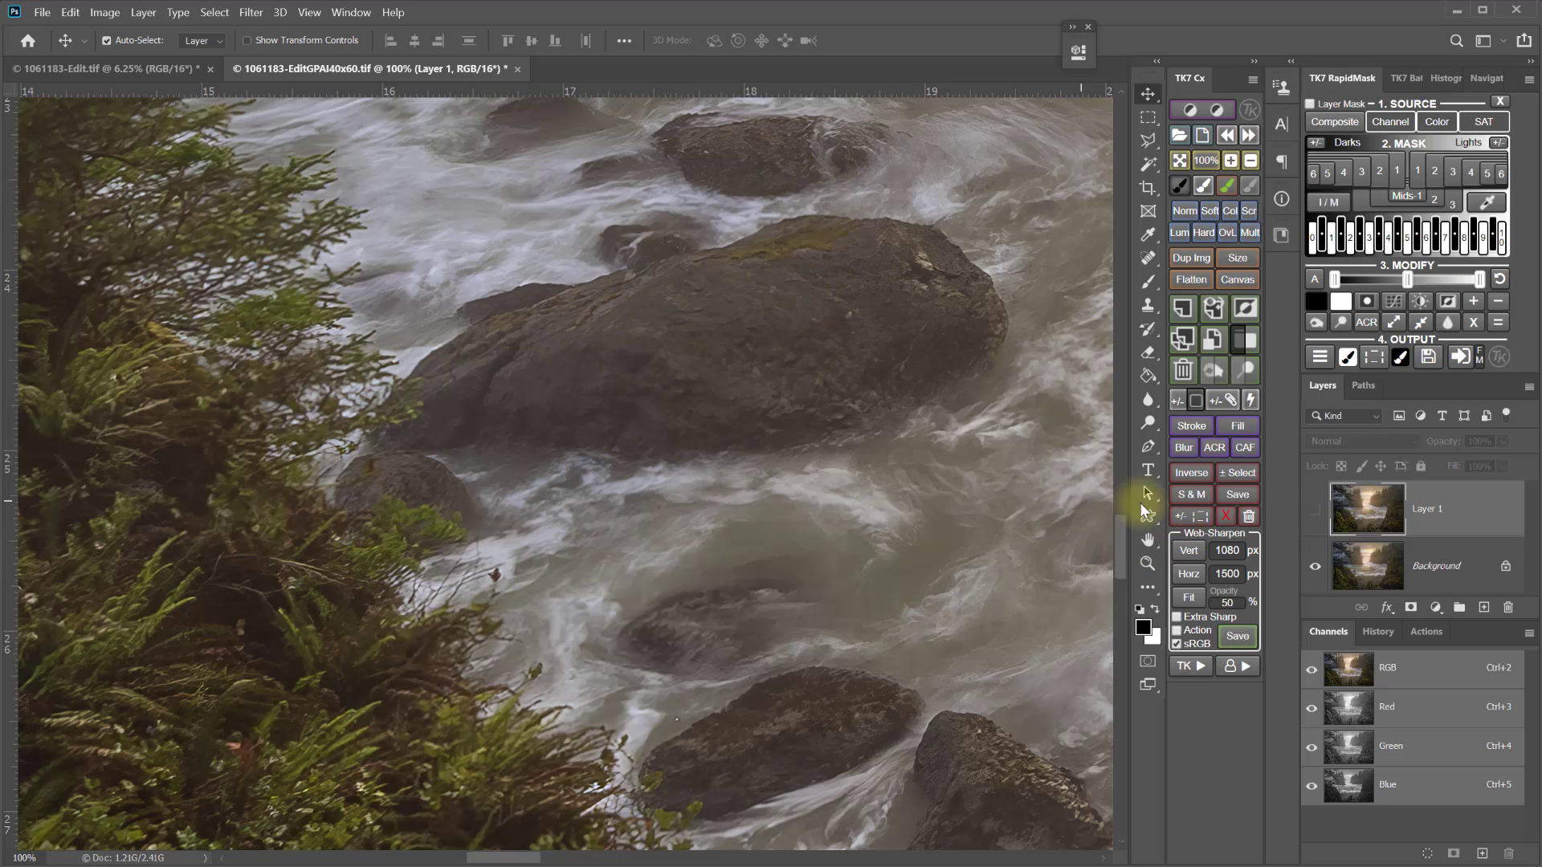
{"action": "left_click", "coordinate": [1313, 514]}
{"action": "left_click", "coordinate": [1312, 514]}
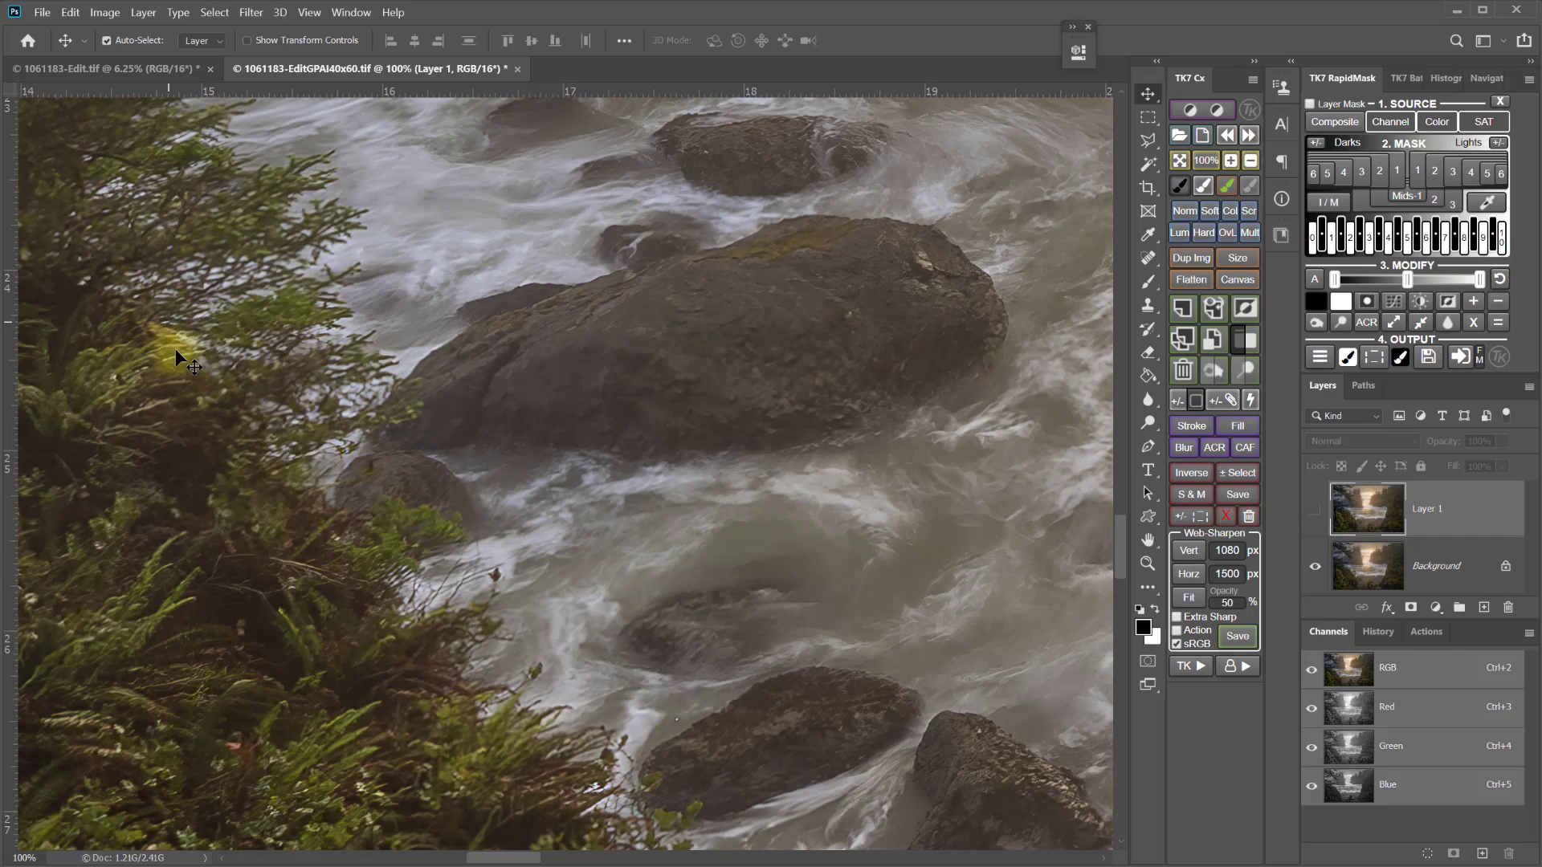
Step: Compare the two enlargements over the rocks and at the distant treetops by toggling Layer 1's visibility, leaving Layer 1 visible
{"action": "left_click", "coordinate": [1316, 512]}
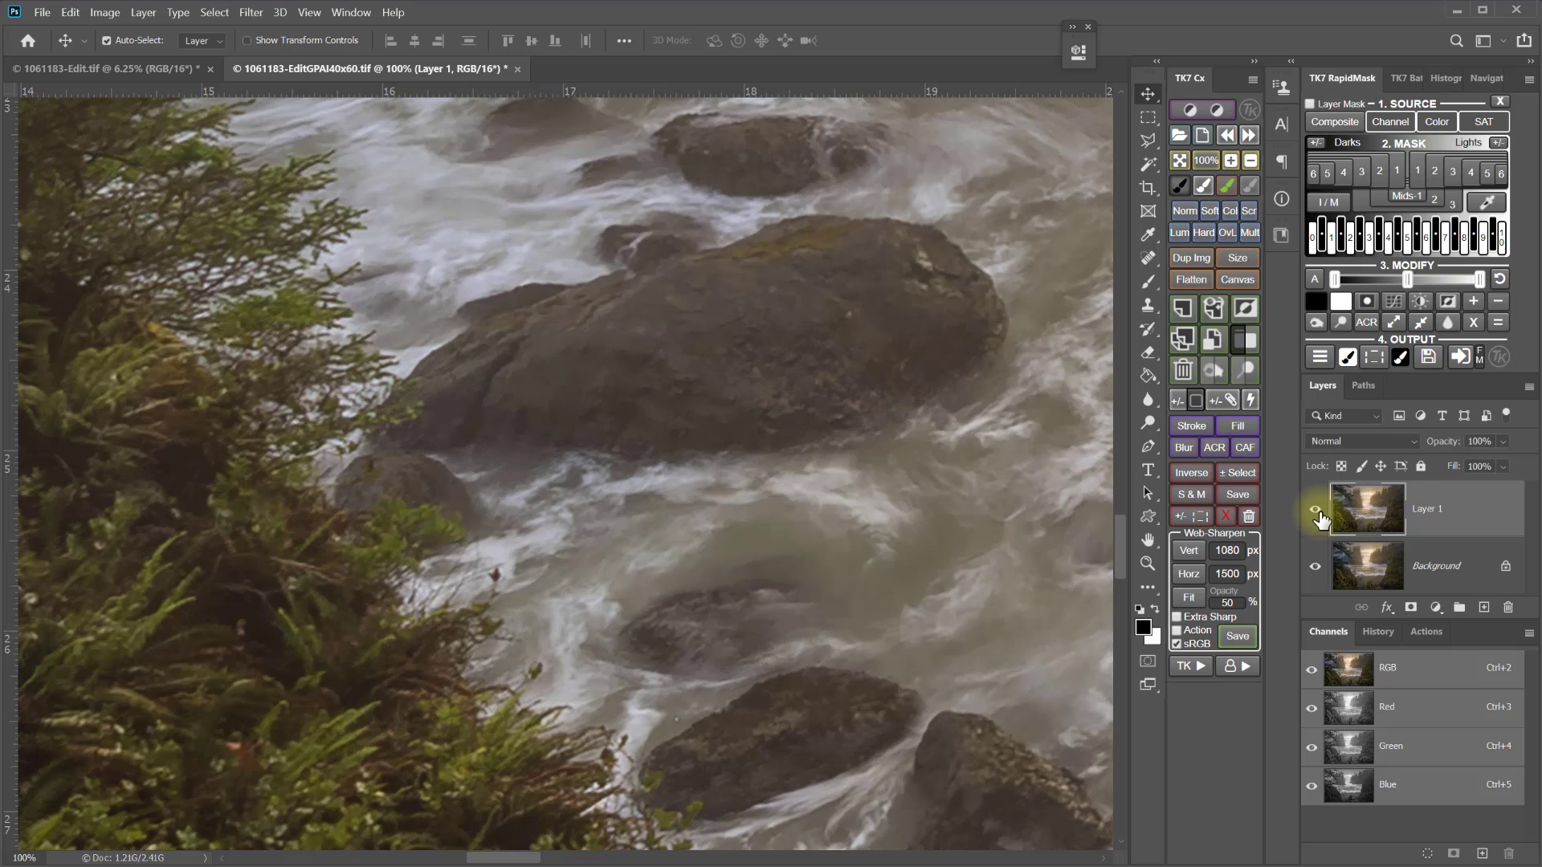
{"action": "left_click", "coordinate": [1315, 511]}
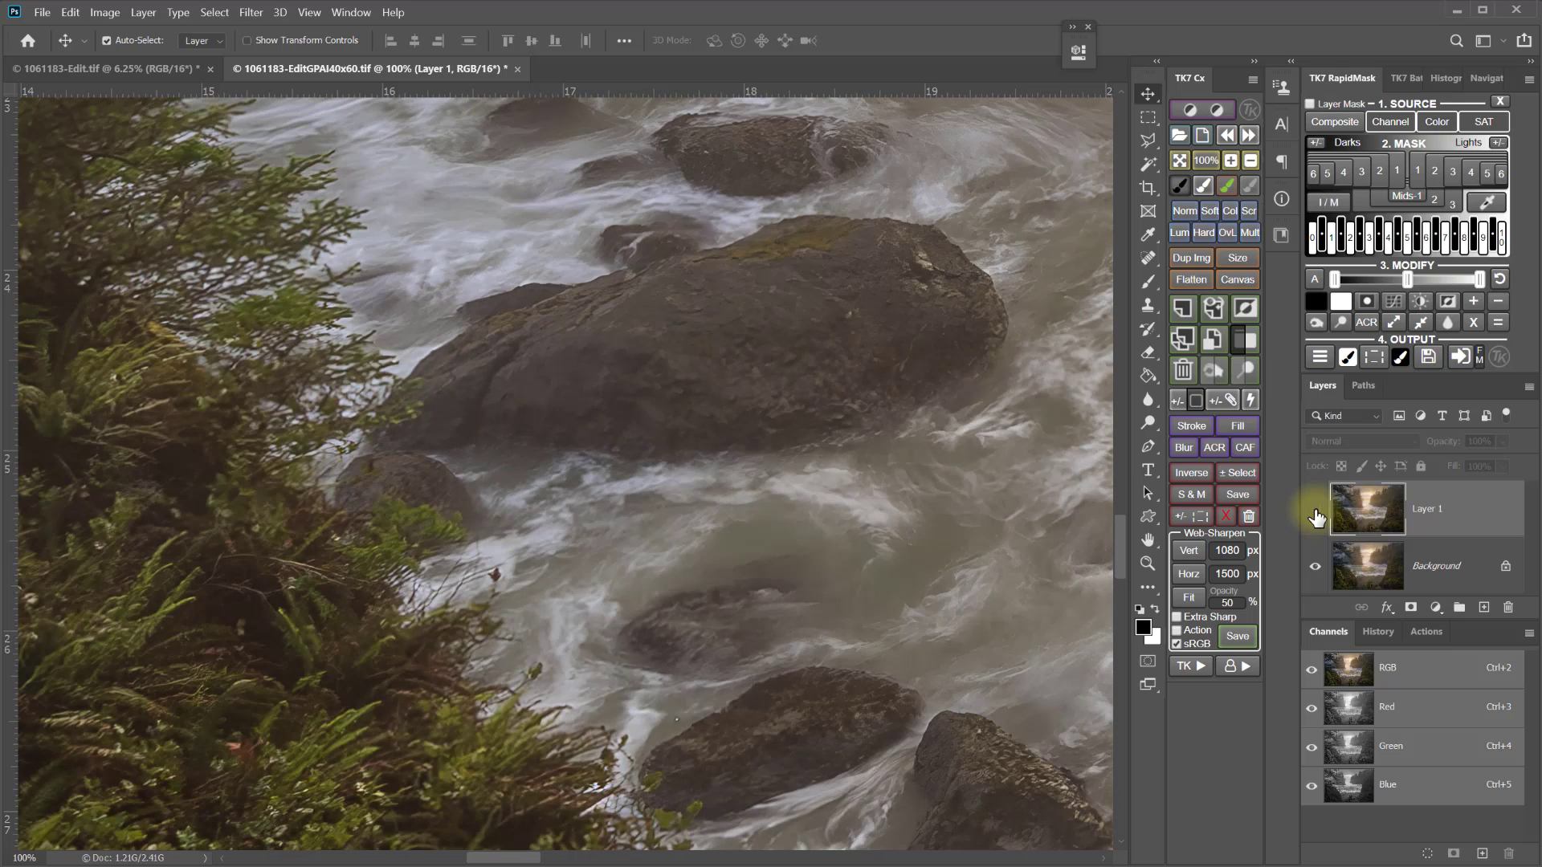
{"action": "left_click_drag", "start_coordinate": [868, 155], "coordinate": [816, 592]}
{"action": "left_click_drag", "start_coordinate": [358, 451], "coordinate": [891, 710]}
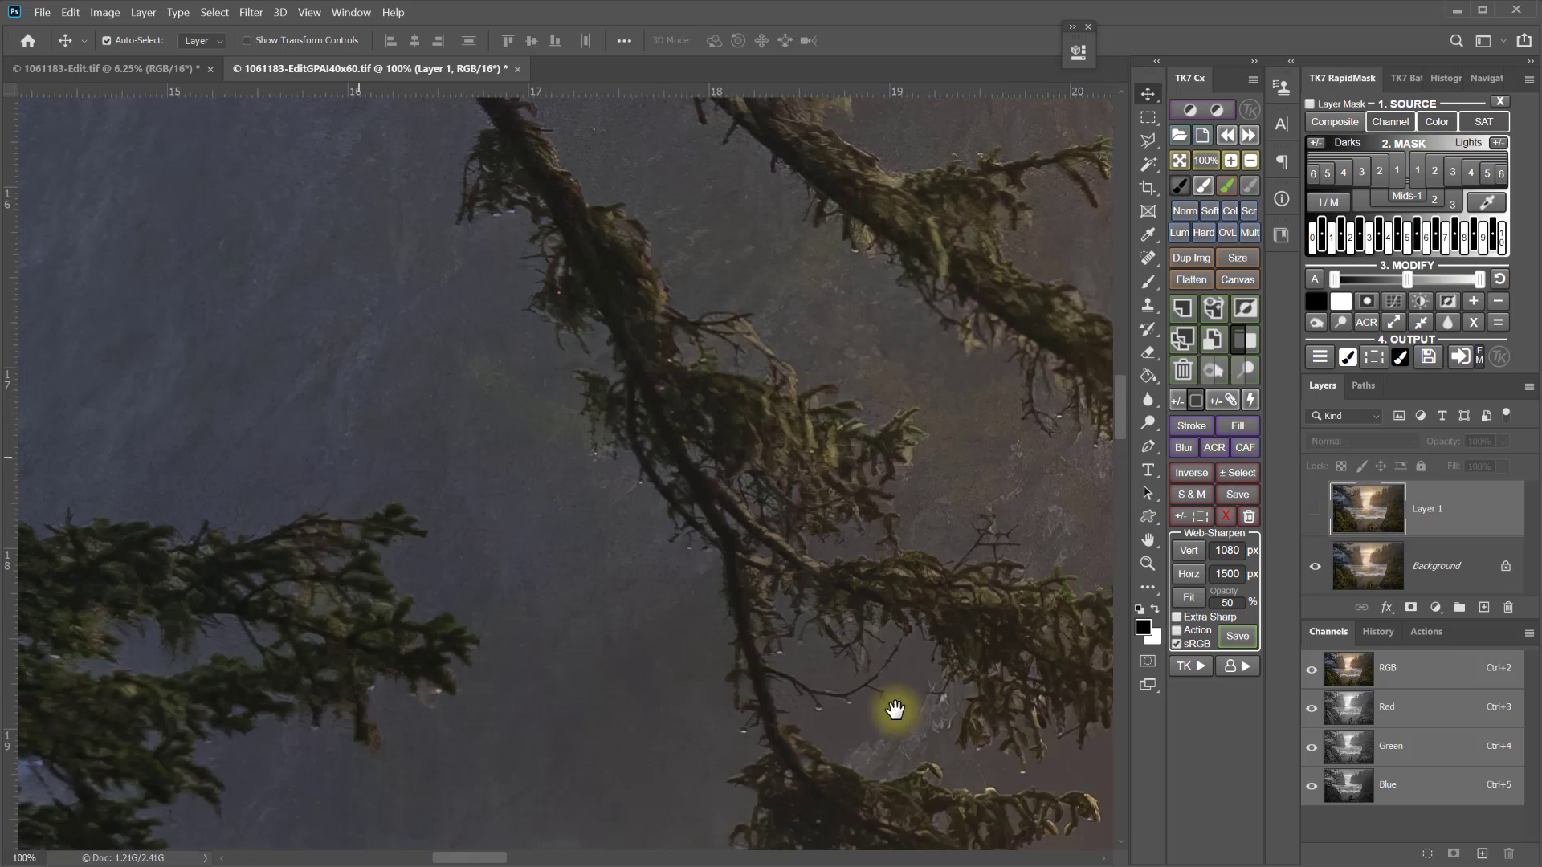
{"action": "left_click_drag", "start_coordinate": [623, 605], "coordinate": [879, 498]}
{"action": "left_click_drag", "start_coordinate": [396, 654], "coordinate": [683, 128]}
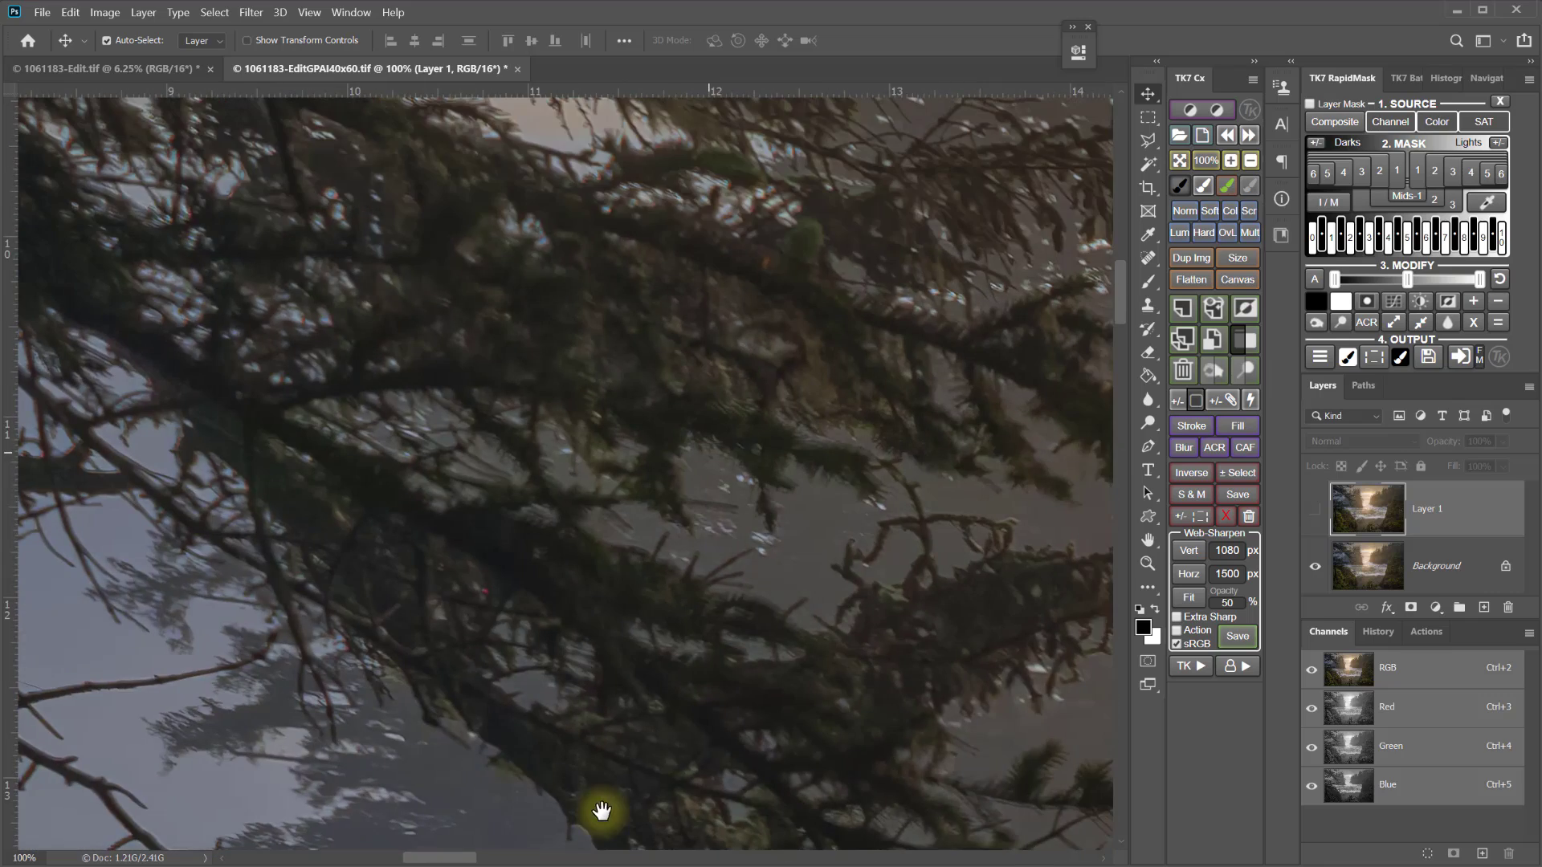
{"action": "left_click_drag", "start_coordinate": [937, 455], "coordinate": [413, 840]}
{"action": "left_click_drag", "start_coordinate": [827, 506], "coordinate": [523, 709]}
{"action": "left_click_drag", "start_coordinate": [785, 561], "coordinate": [736, 650]}
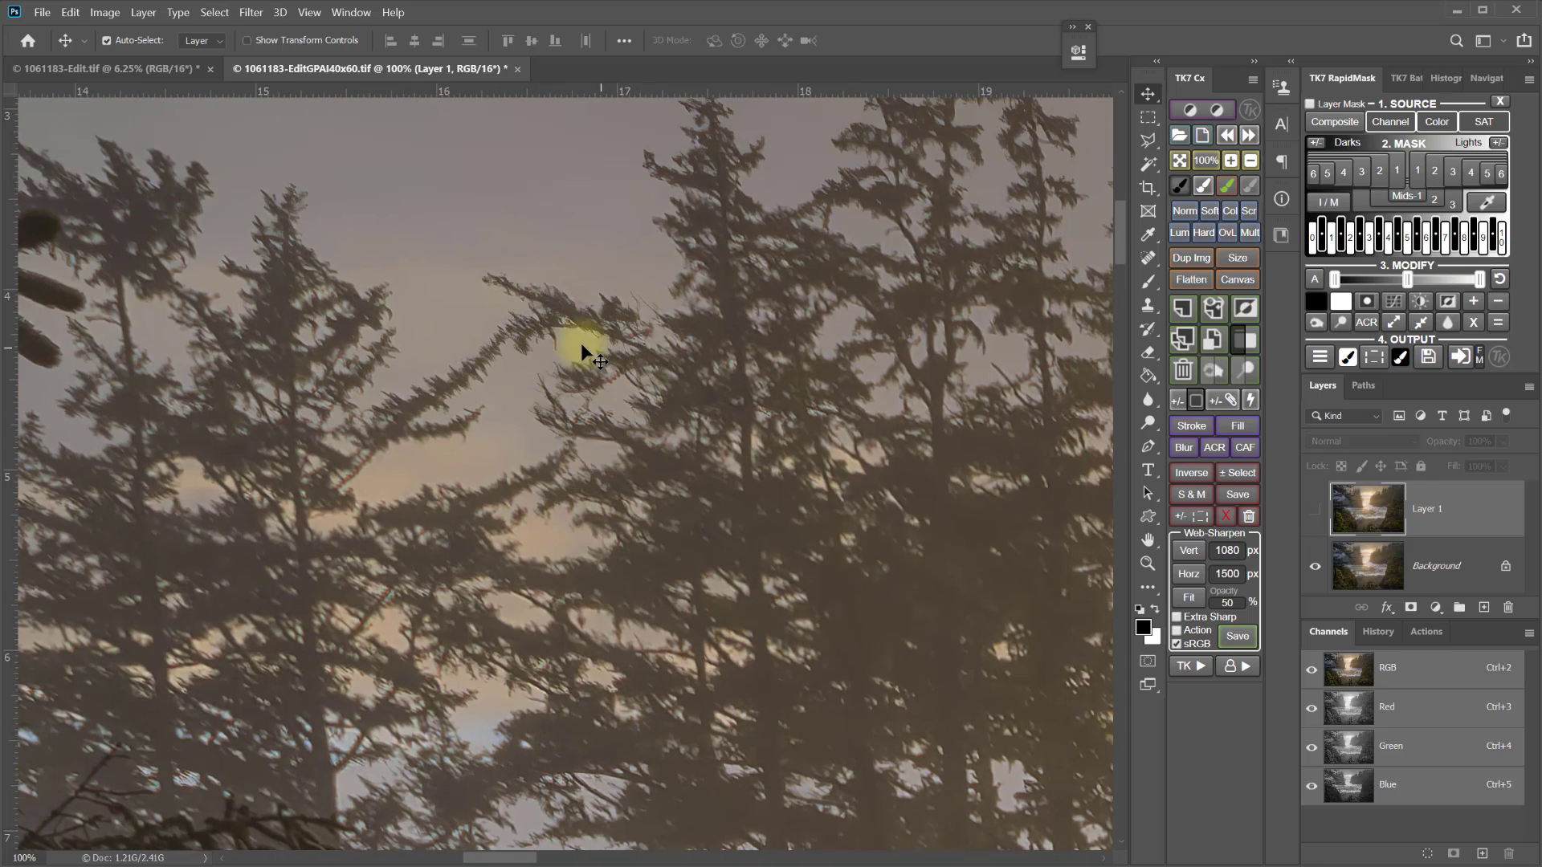
{"action": "left_click_drag", "start_coordinate": [654, 441], "coordinate": [554, 568]}
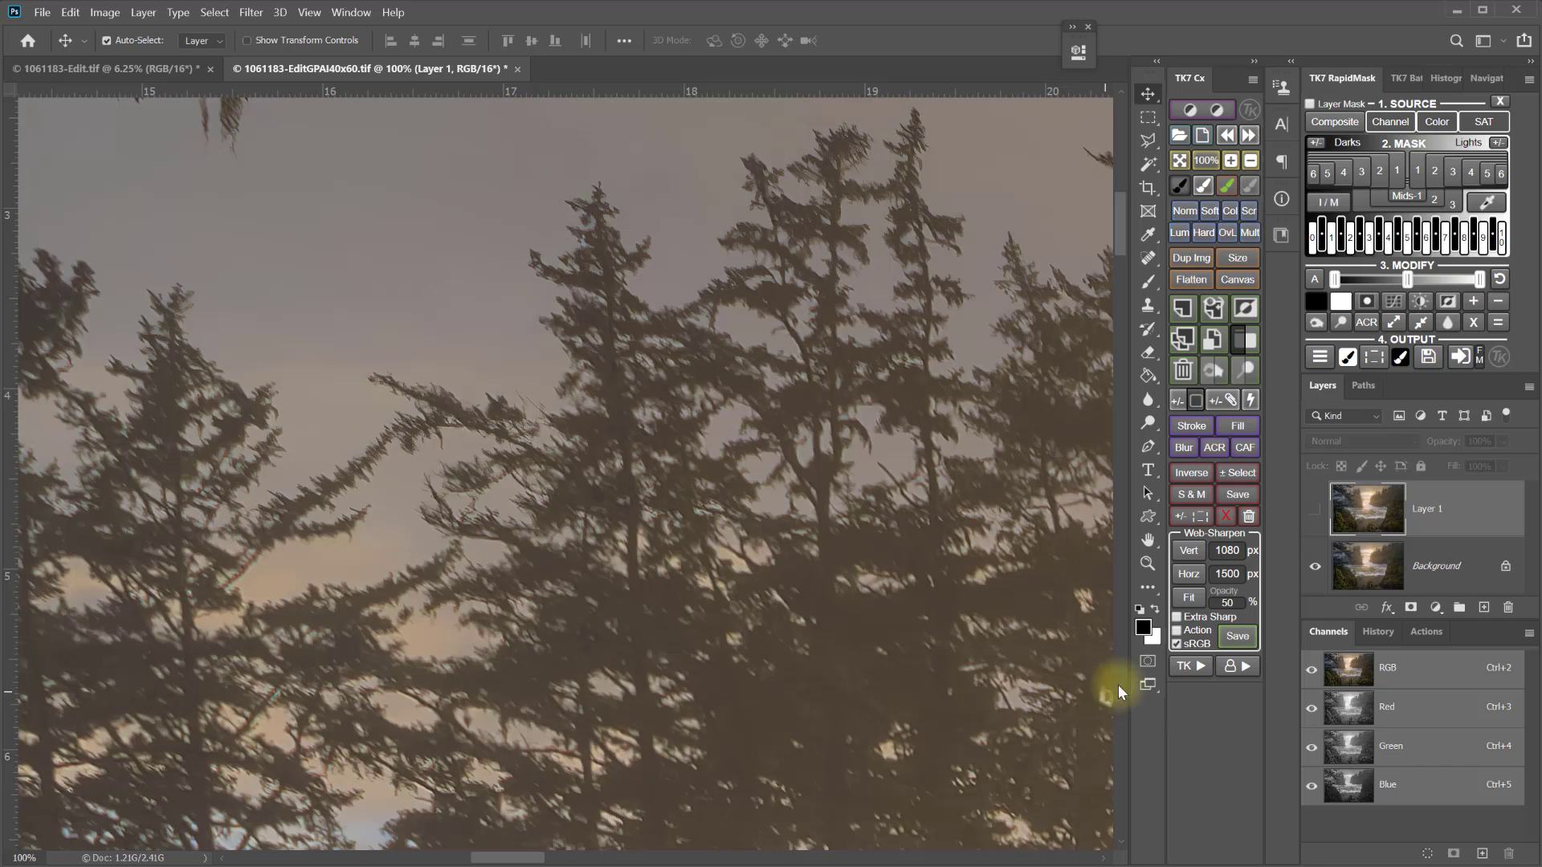
{"action": "left_click", "coordinate": [1316, 510]}
{"action": "left_click", "coordinate": [1315, 511]}
{"action": "left_click", "coordinate": [1315, 511]}
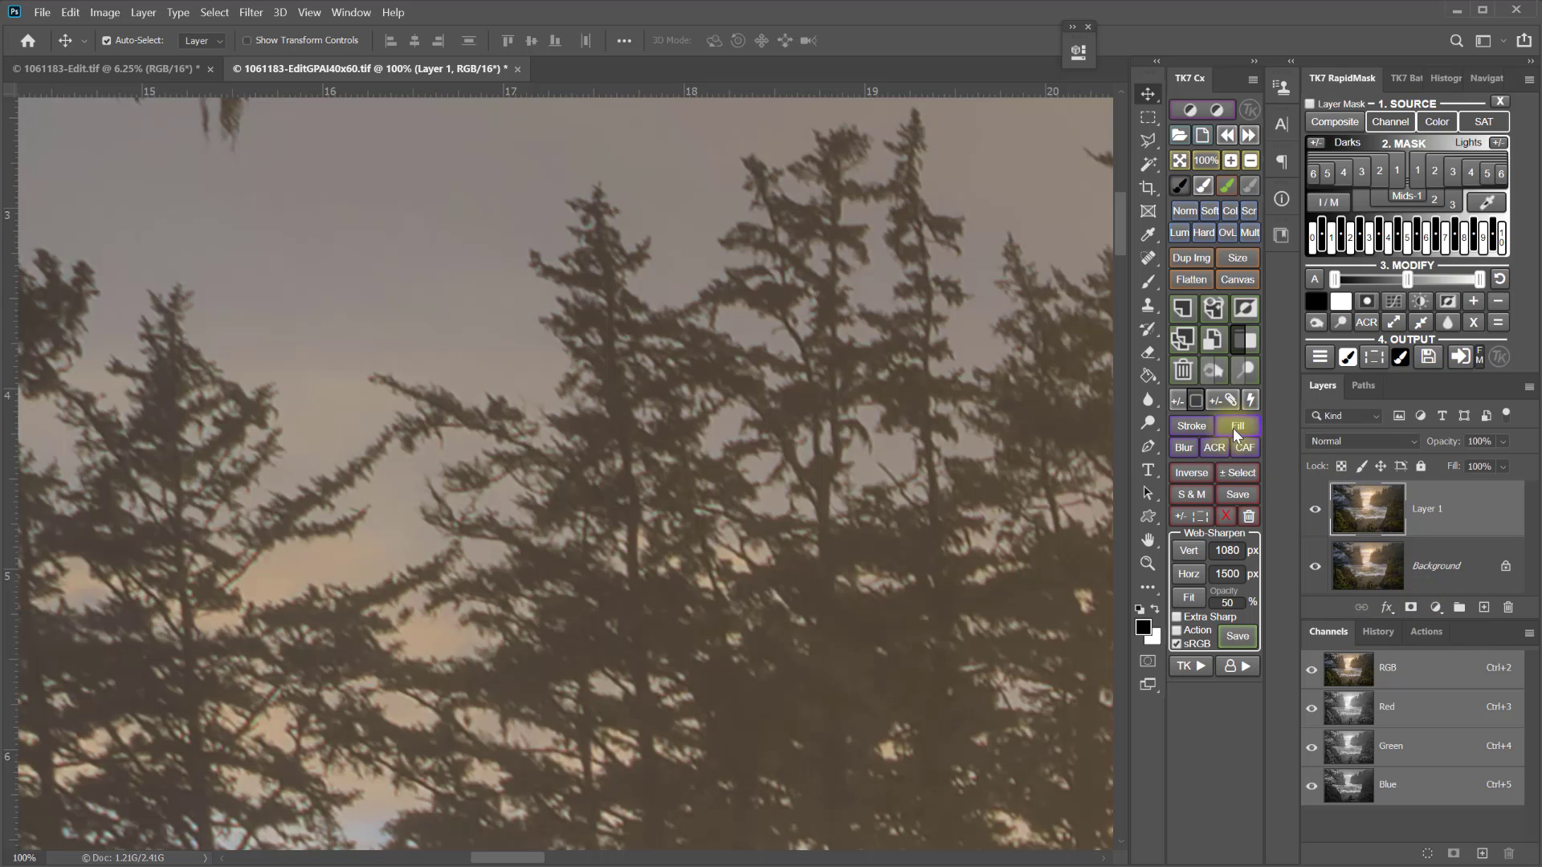
Step: Add a black mask to Layer 1 and set up a white brush at size 400 and 40% opacity
{"action": "left_click", "coordinate": [1196, 401]}
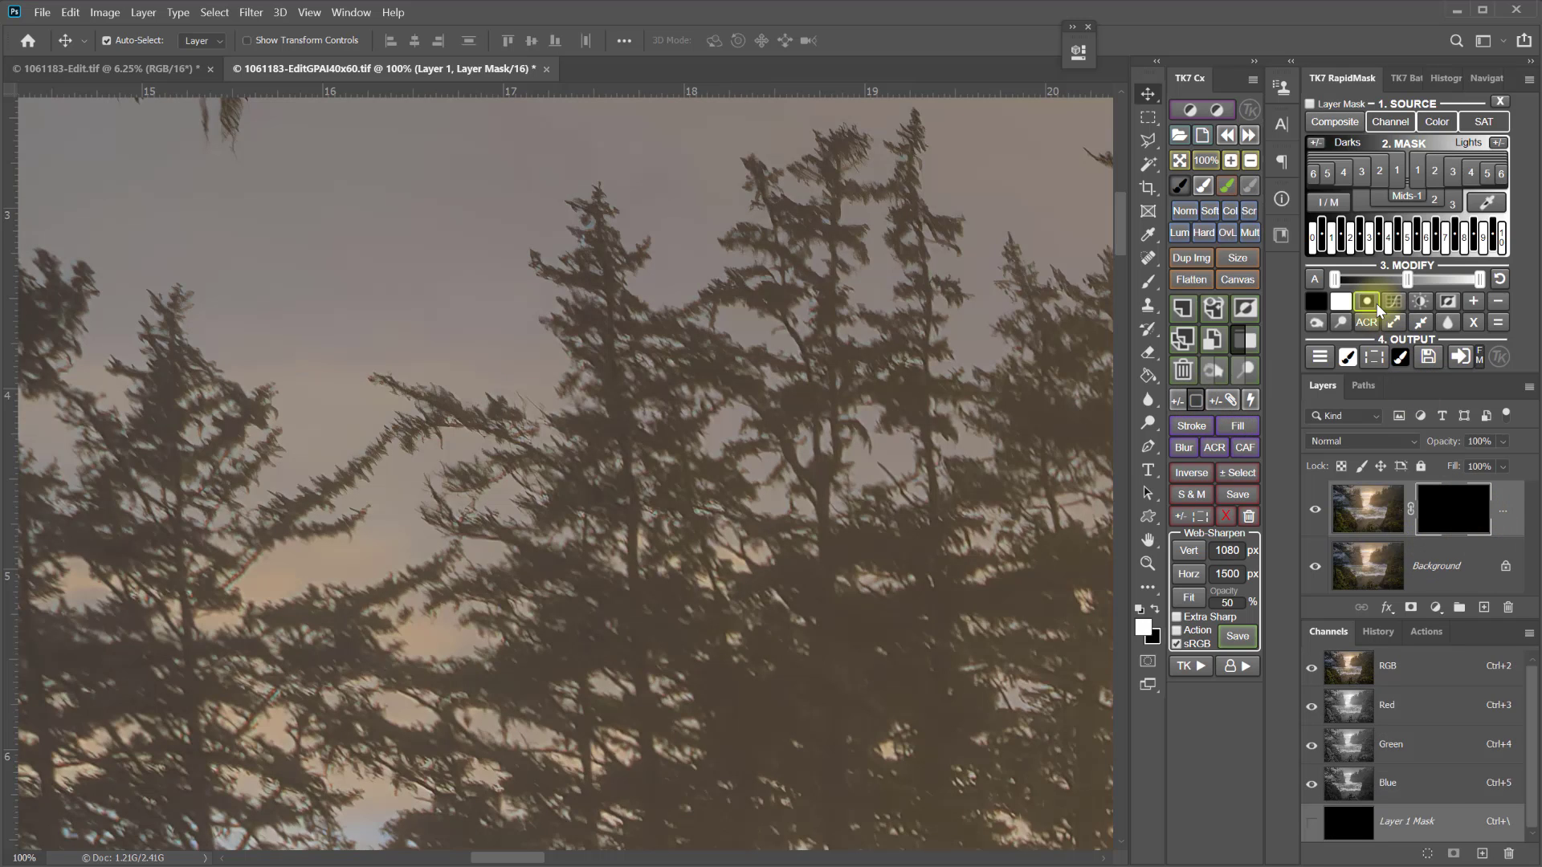
{"action": "left_click", "coordinate": [1211, 188]}
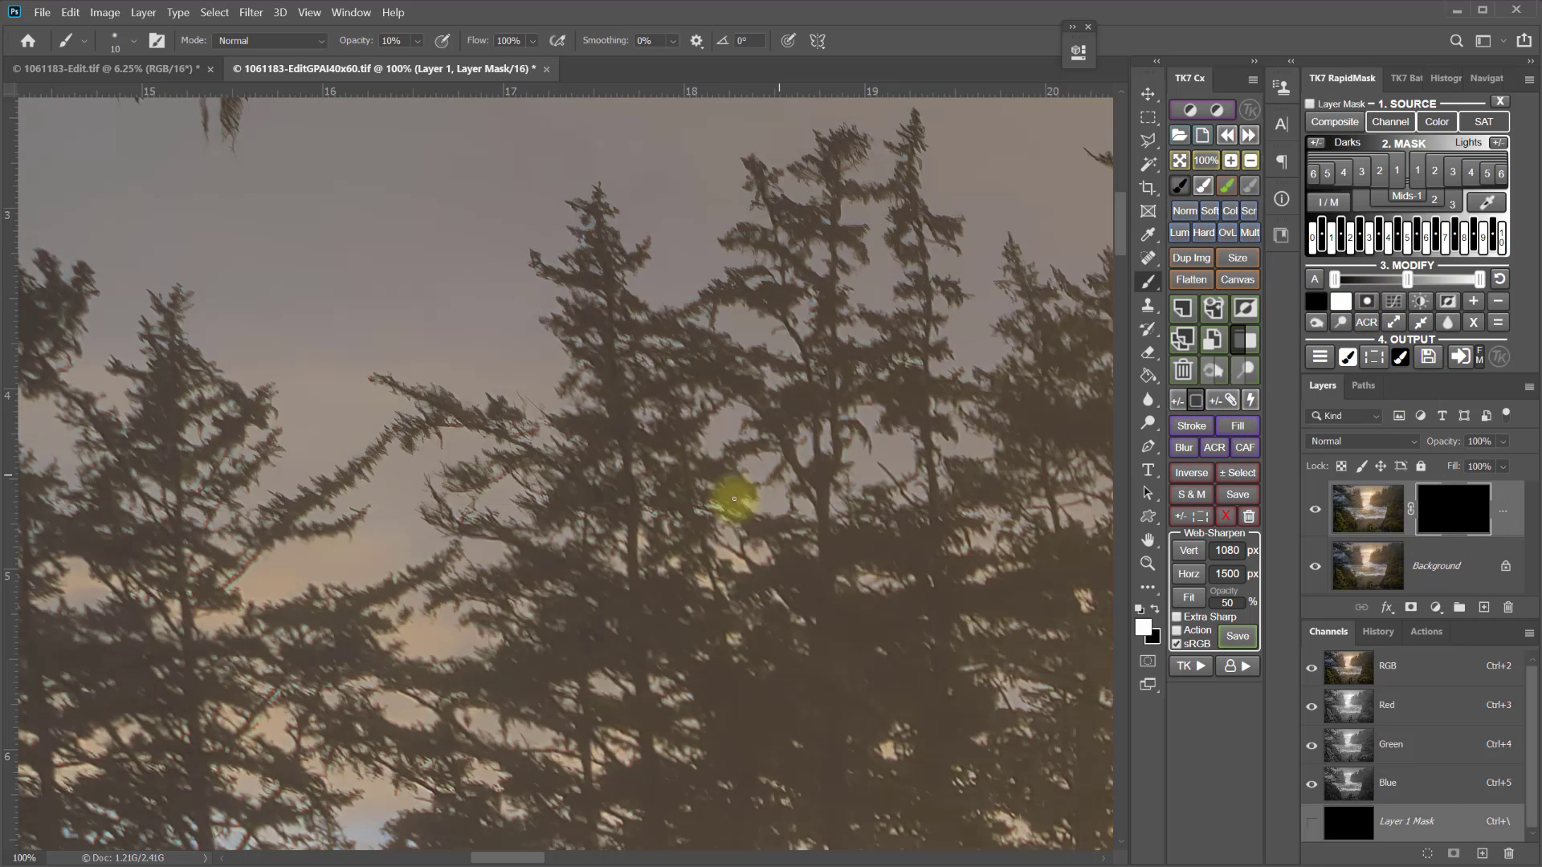
{"action": "key", "text": "bracketright"}
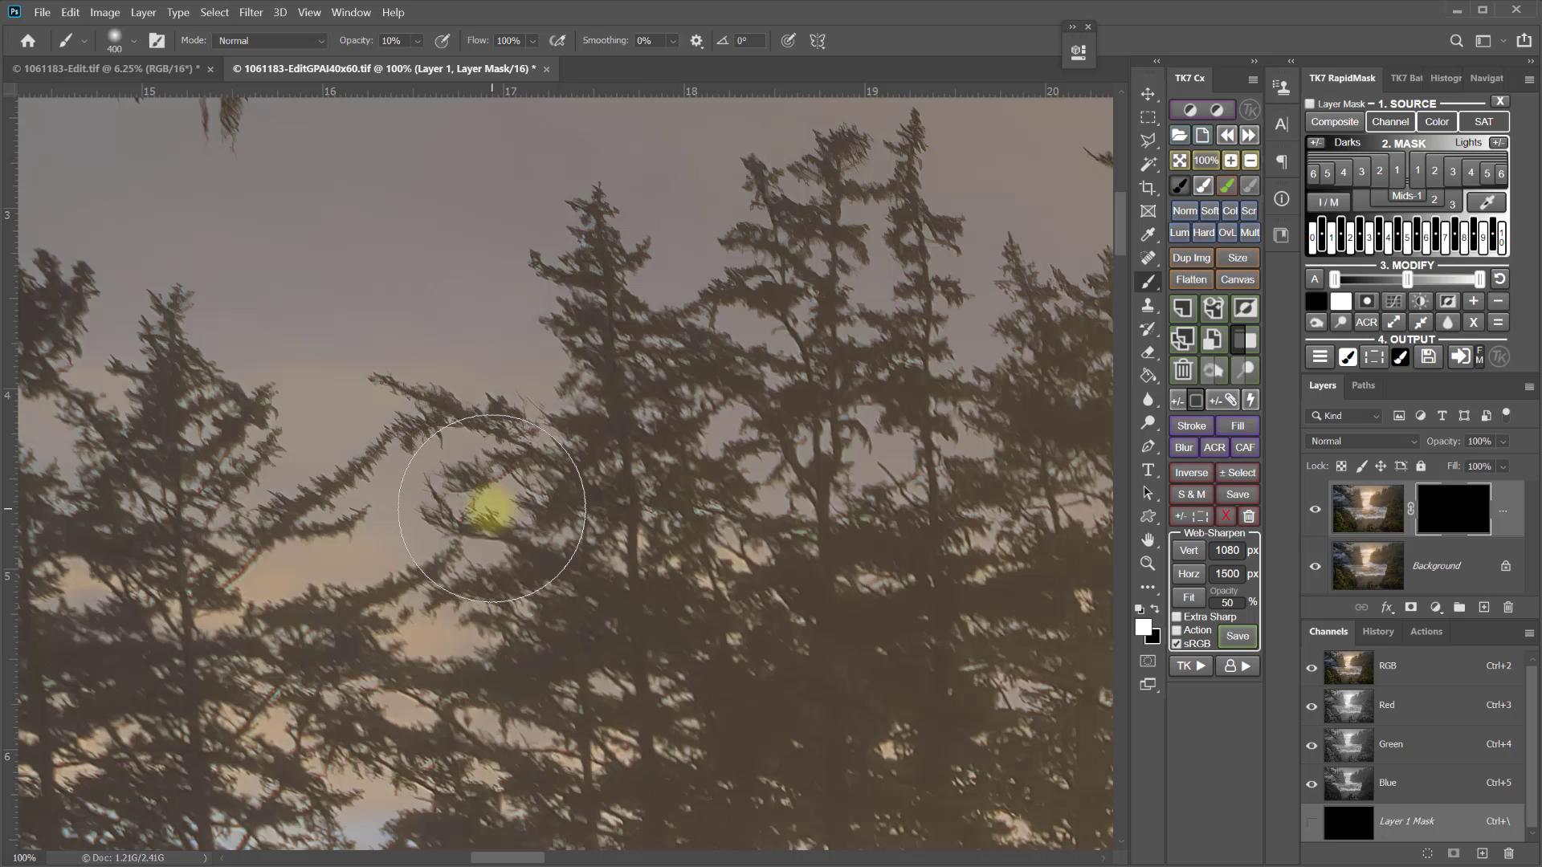
{"action": "key", "text": "4"}
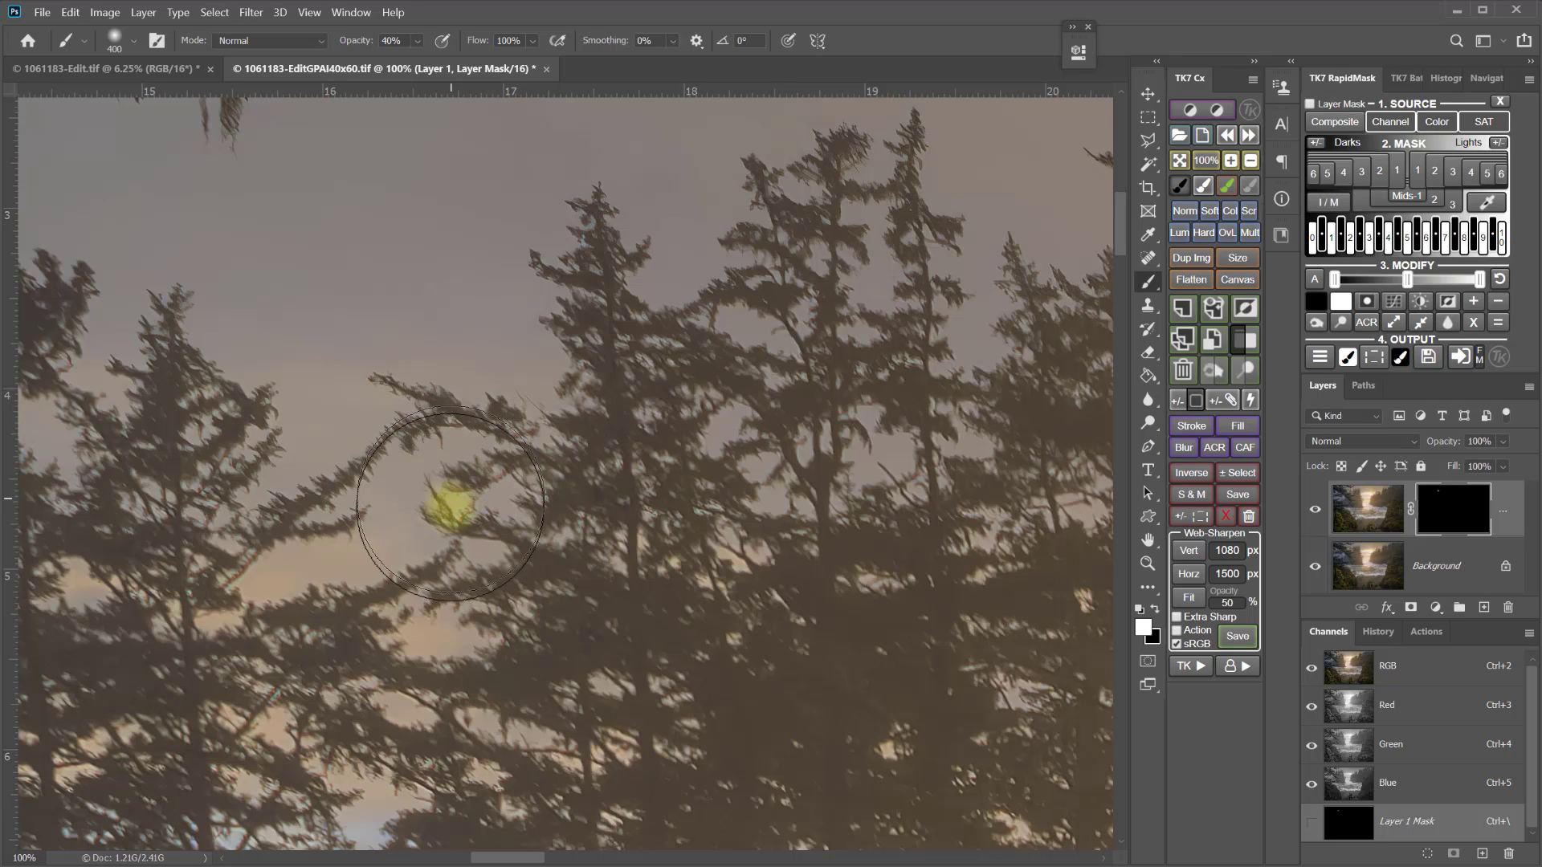
Step: Paint white on Layer 1's mask over the treetops of the left sea stack
{"action": "left_click_drag", "start_coordinate": [275, 516], "coordinate": [152, 578]}
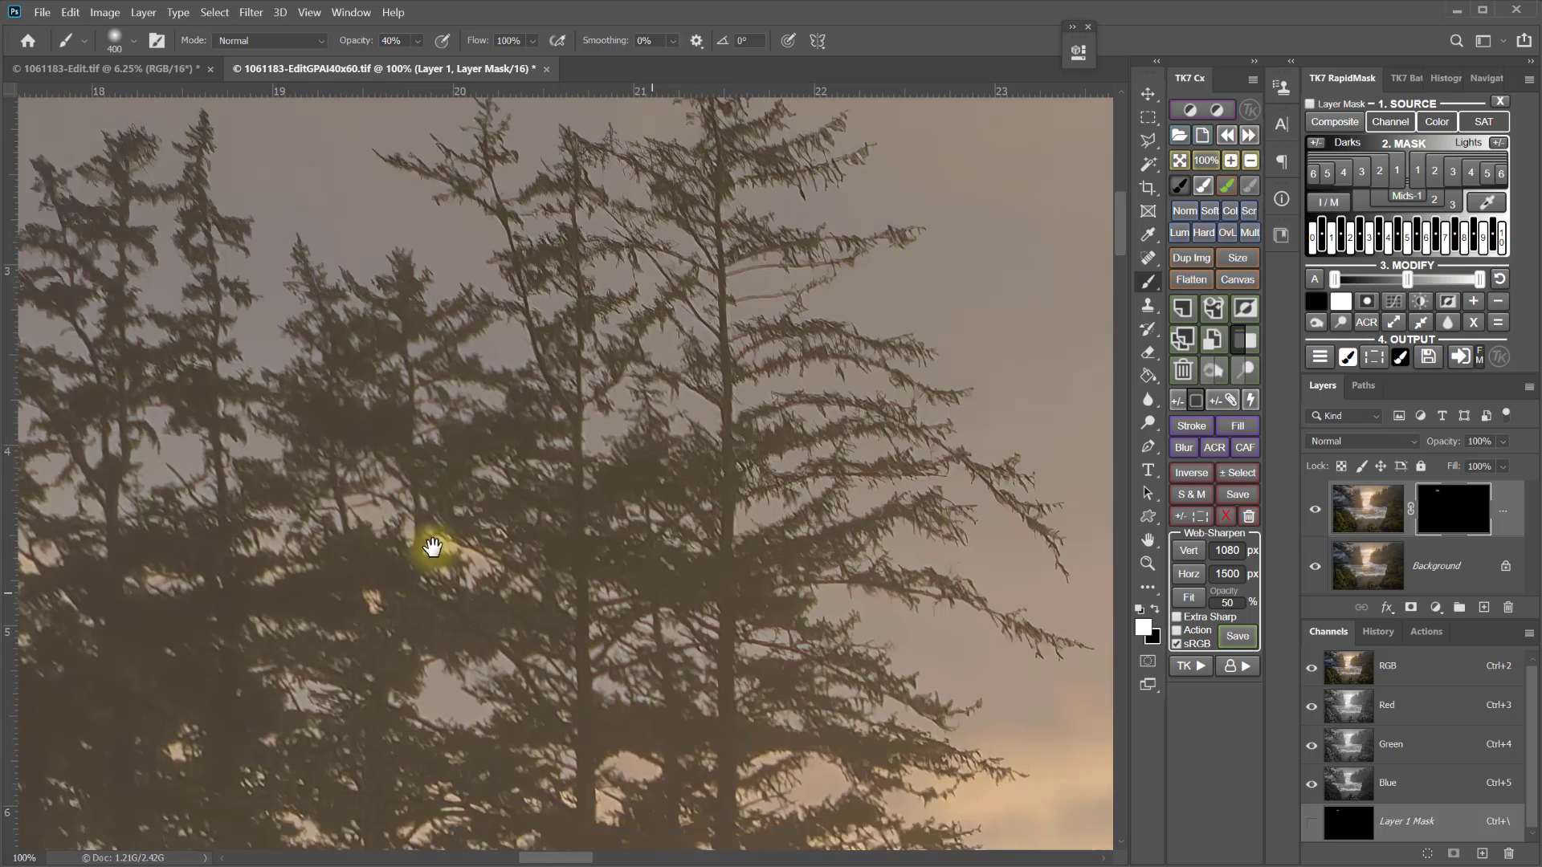
{"action": "left_click_drag", "start_coordinate": [434, 541], "coordinate": [305, 717]}
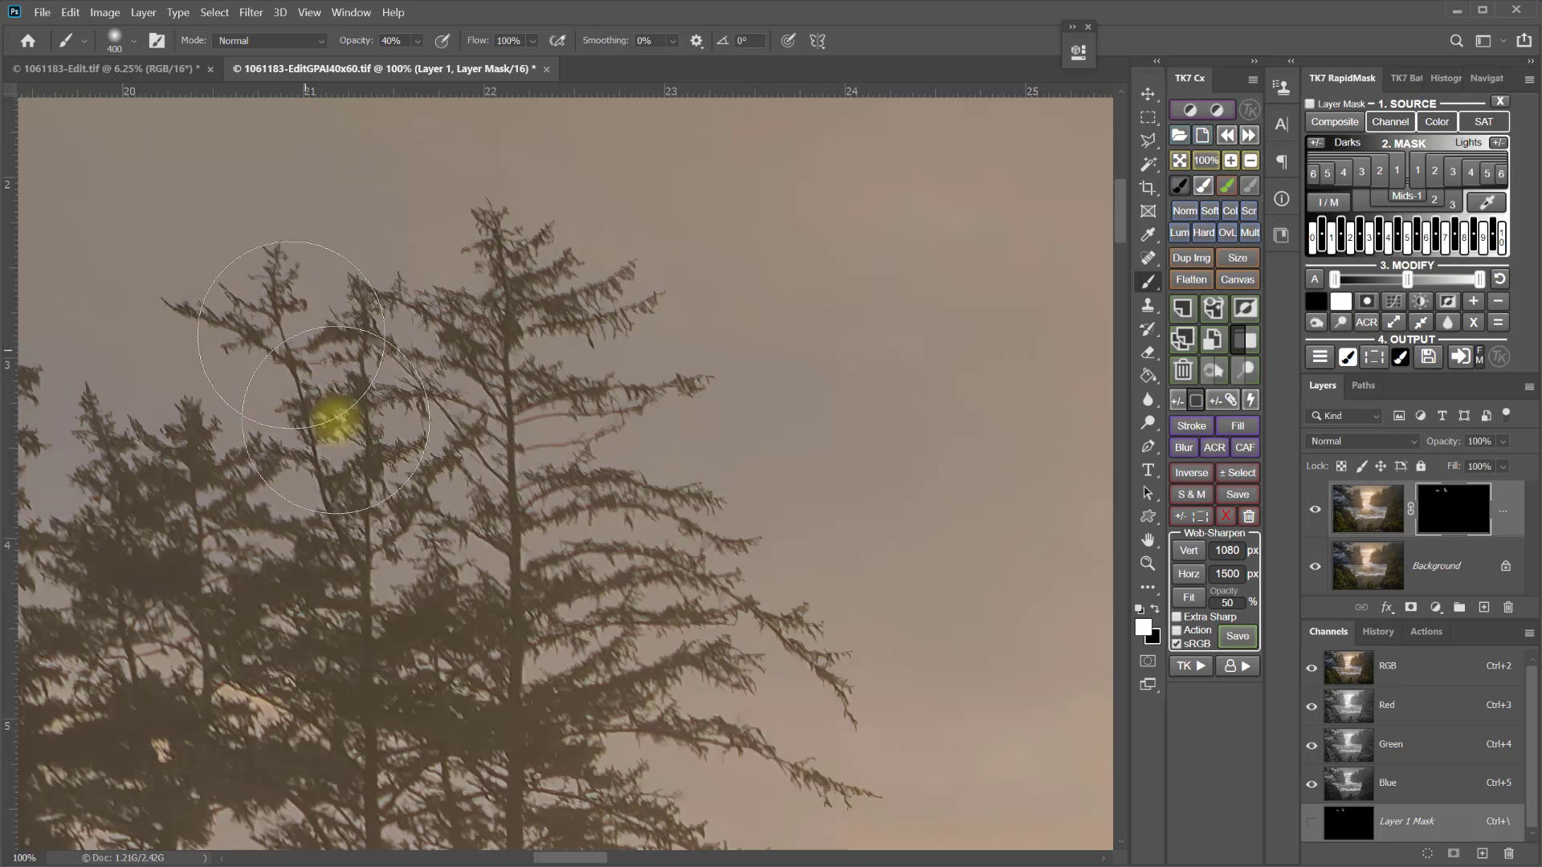
{"action": "left_click_drag", "start_coordinate": [637, 603], "coordinate": [512, 314]}
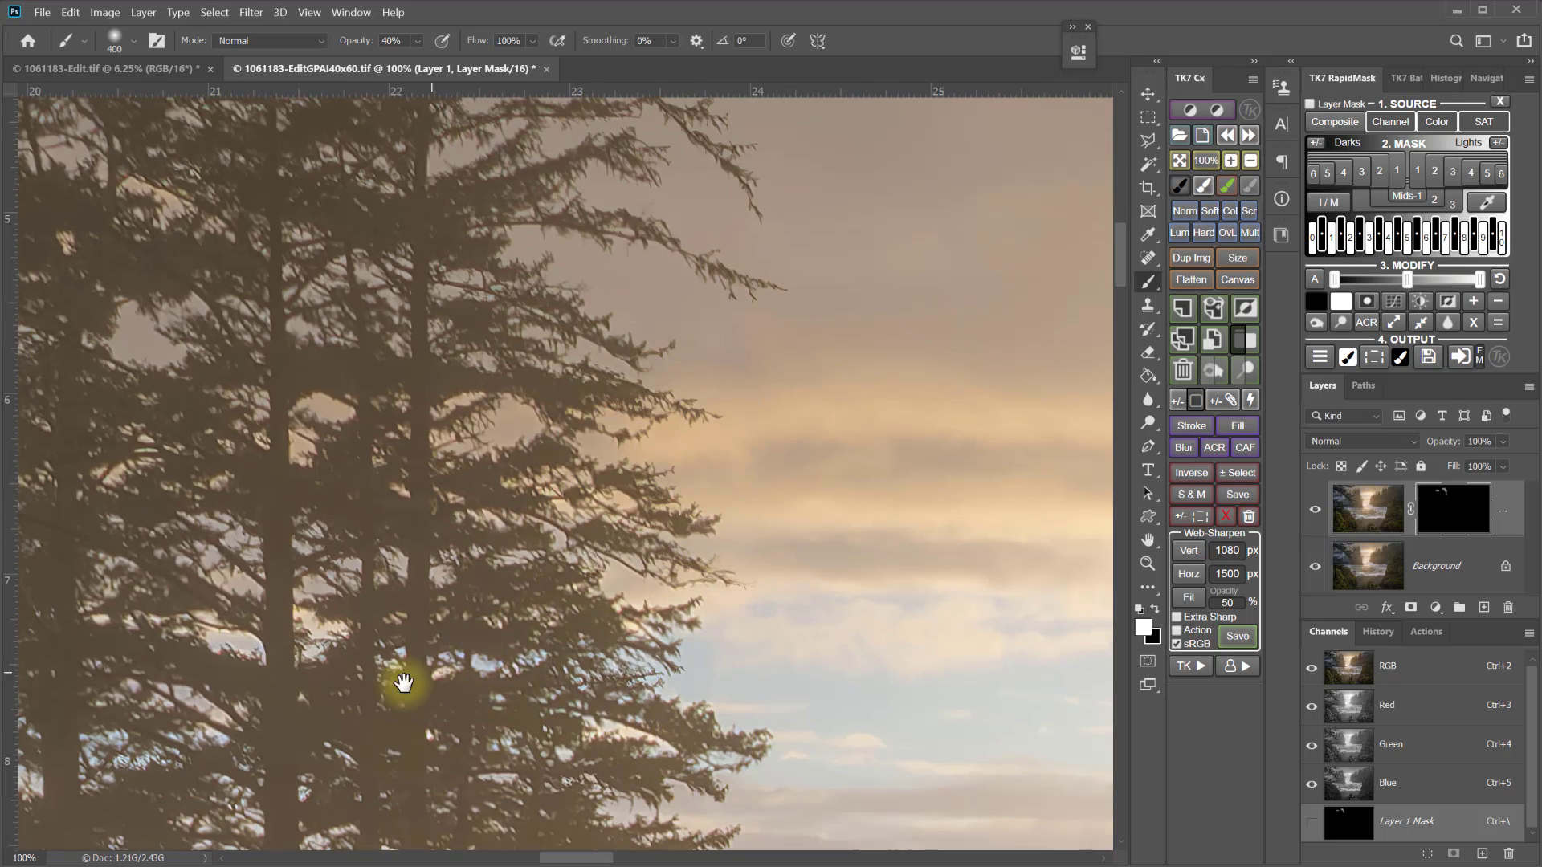
Step: Paint white on Layer 1's mask over the silhouetted trees along the right headland's skyline
{"action": "scroll", "coordinate": [561, 567], "scroll_direction": "right", "scroll_amount": 10}
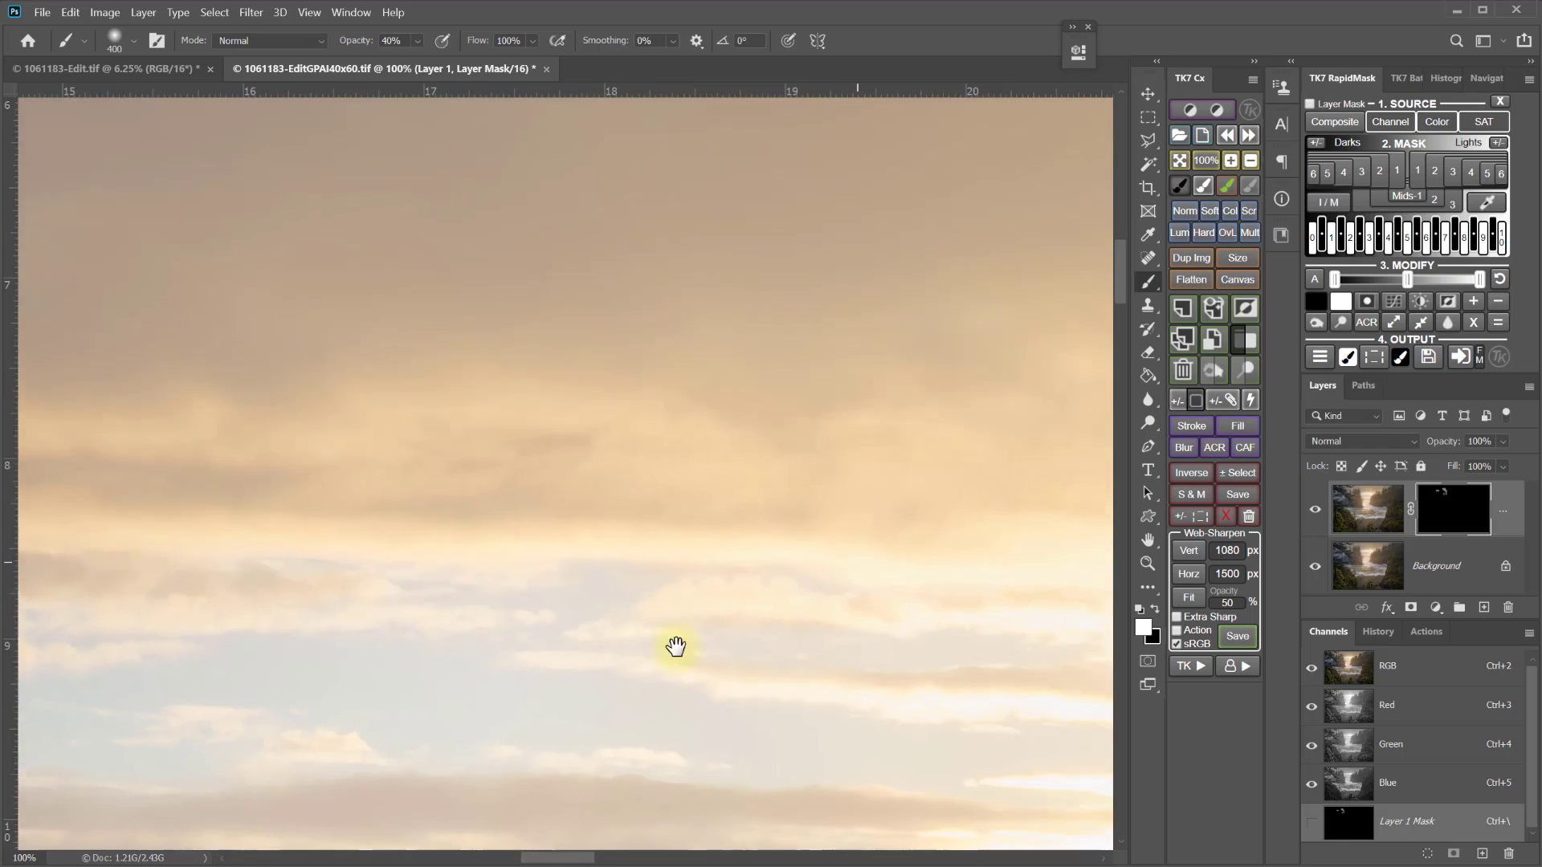
{"action": "left_click_drag", "start_coordinate": [675, 647], "coordinate": [21, 675]}
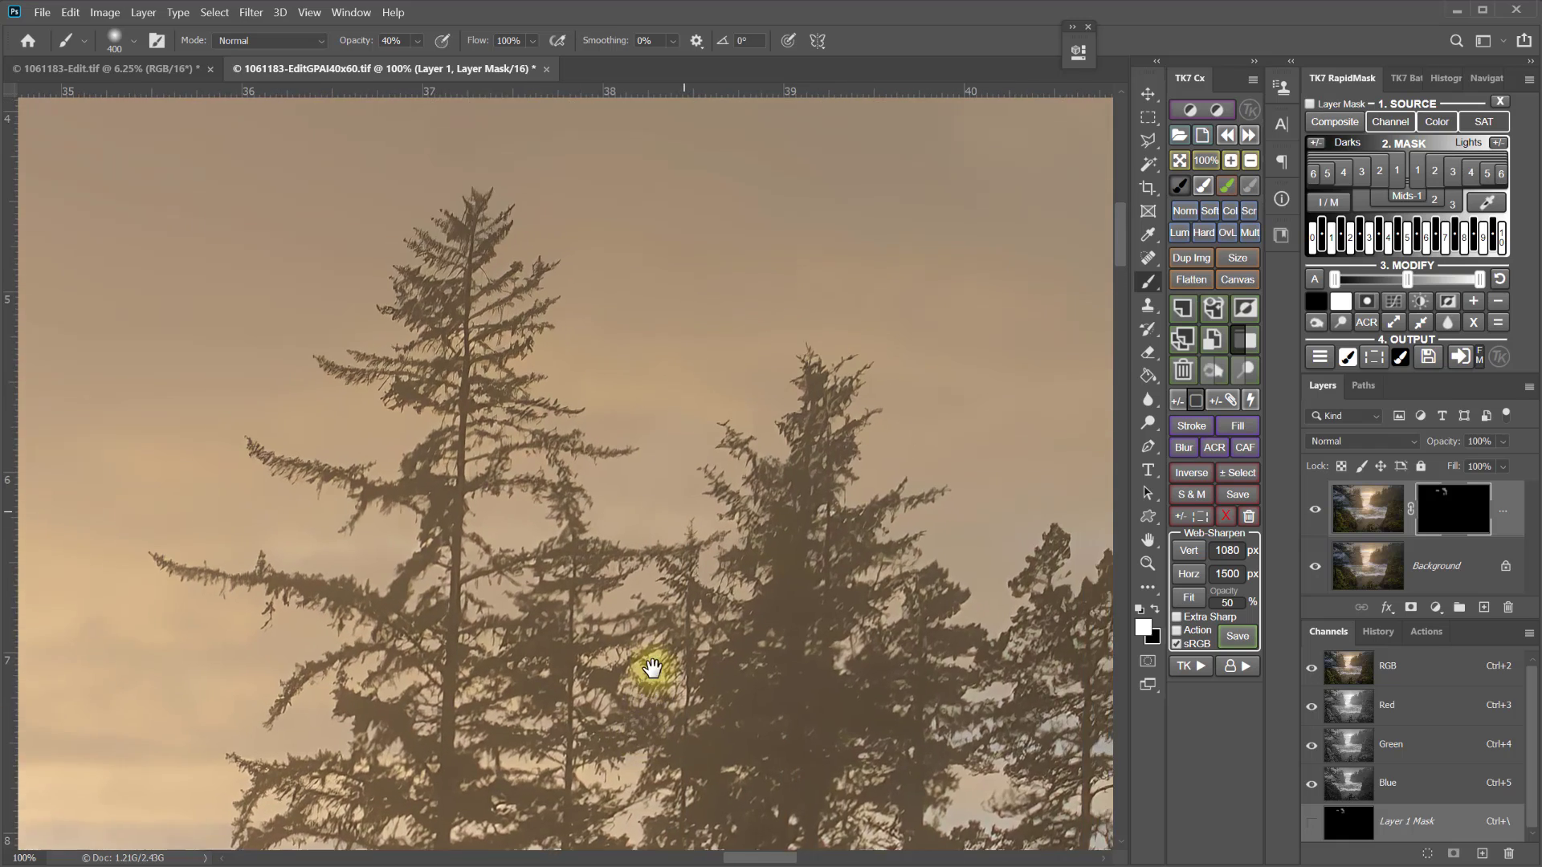
{"action": "left_click_drag", "start_coordinate": [652, 669], "coordinate": [172, 482]}
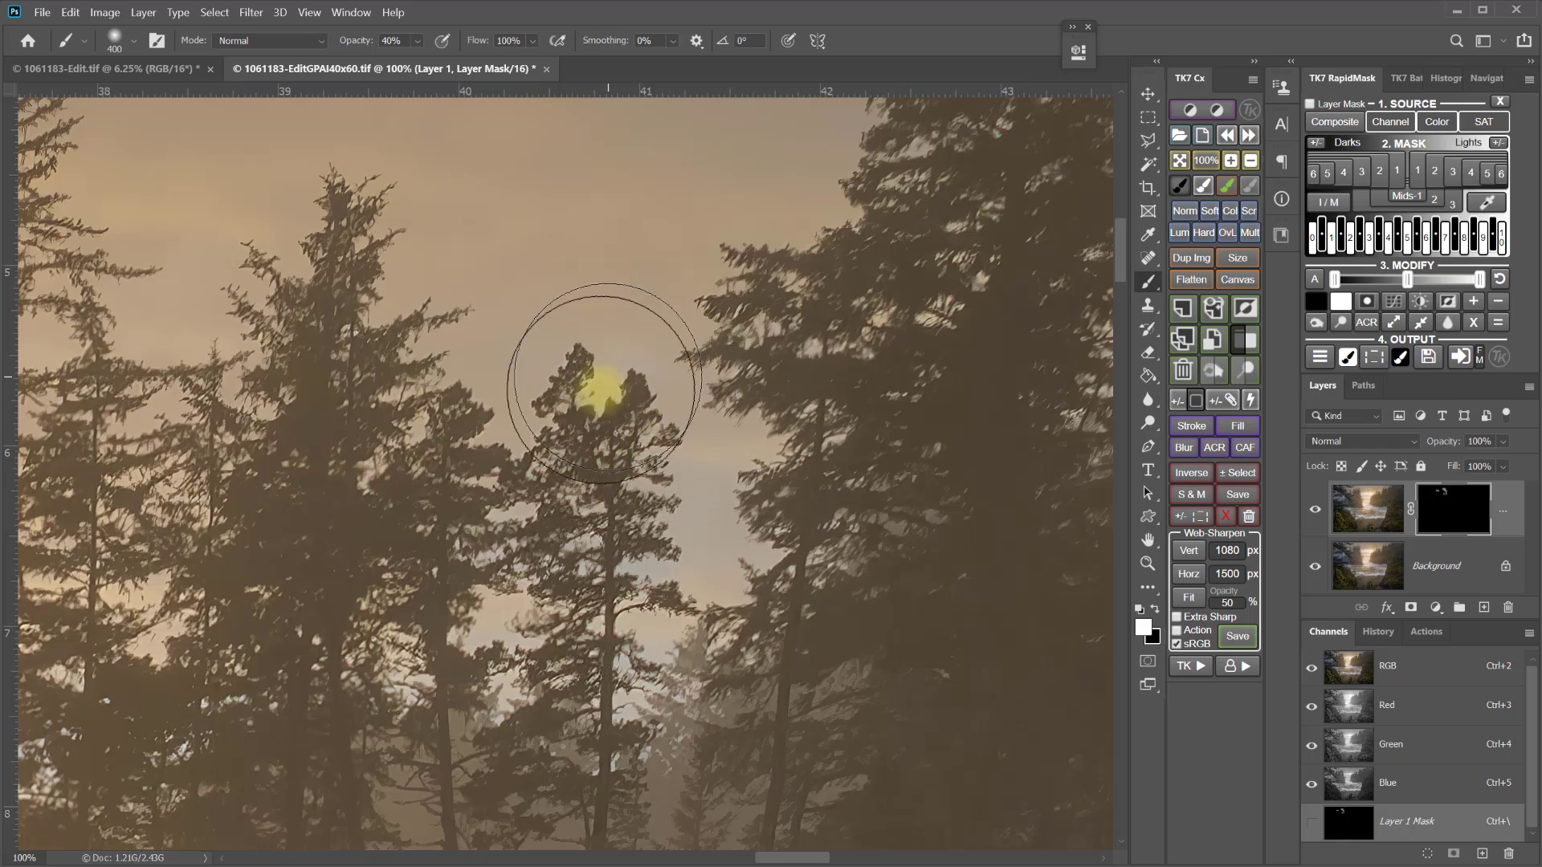
{"action": "left_click_drag", "start_coordinate": [517, 675], "coordinate": [715, 458]}
{"action": "left_click_drag", "start_coordinate": [627, 629], "coordinate": [855, 560]}
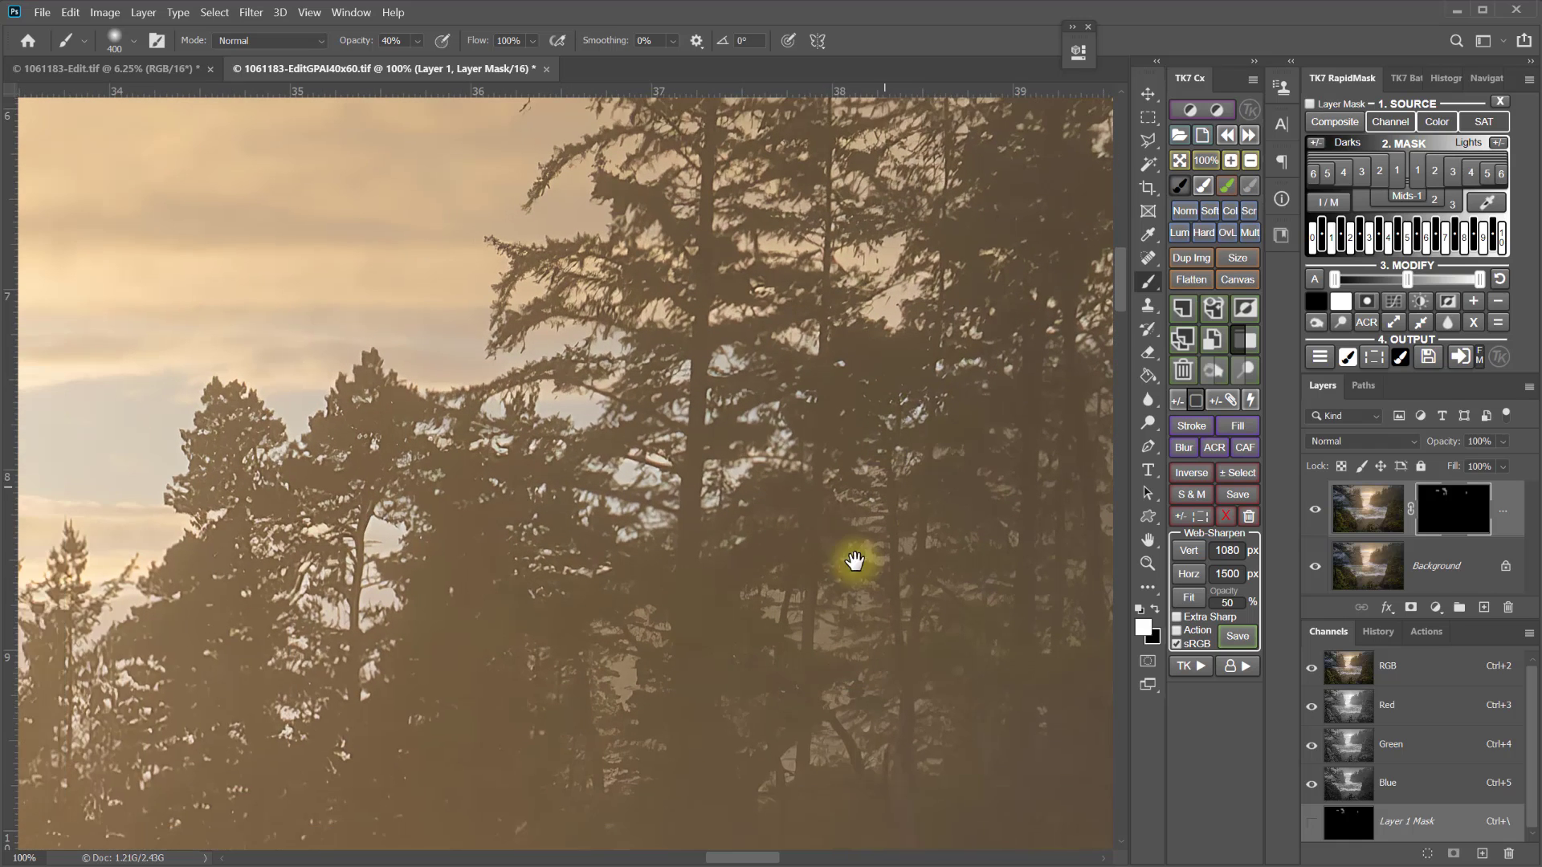
{"action": "left_click_drag", "start_coordinate": [692, 548], "coordinate": [663, 475]}
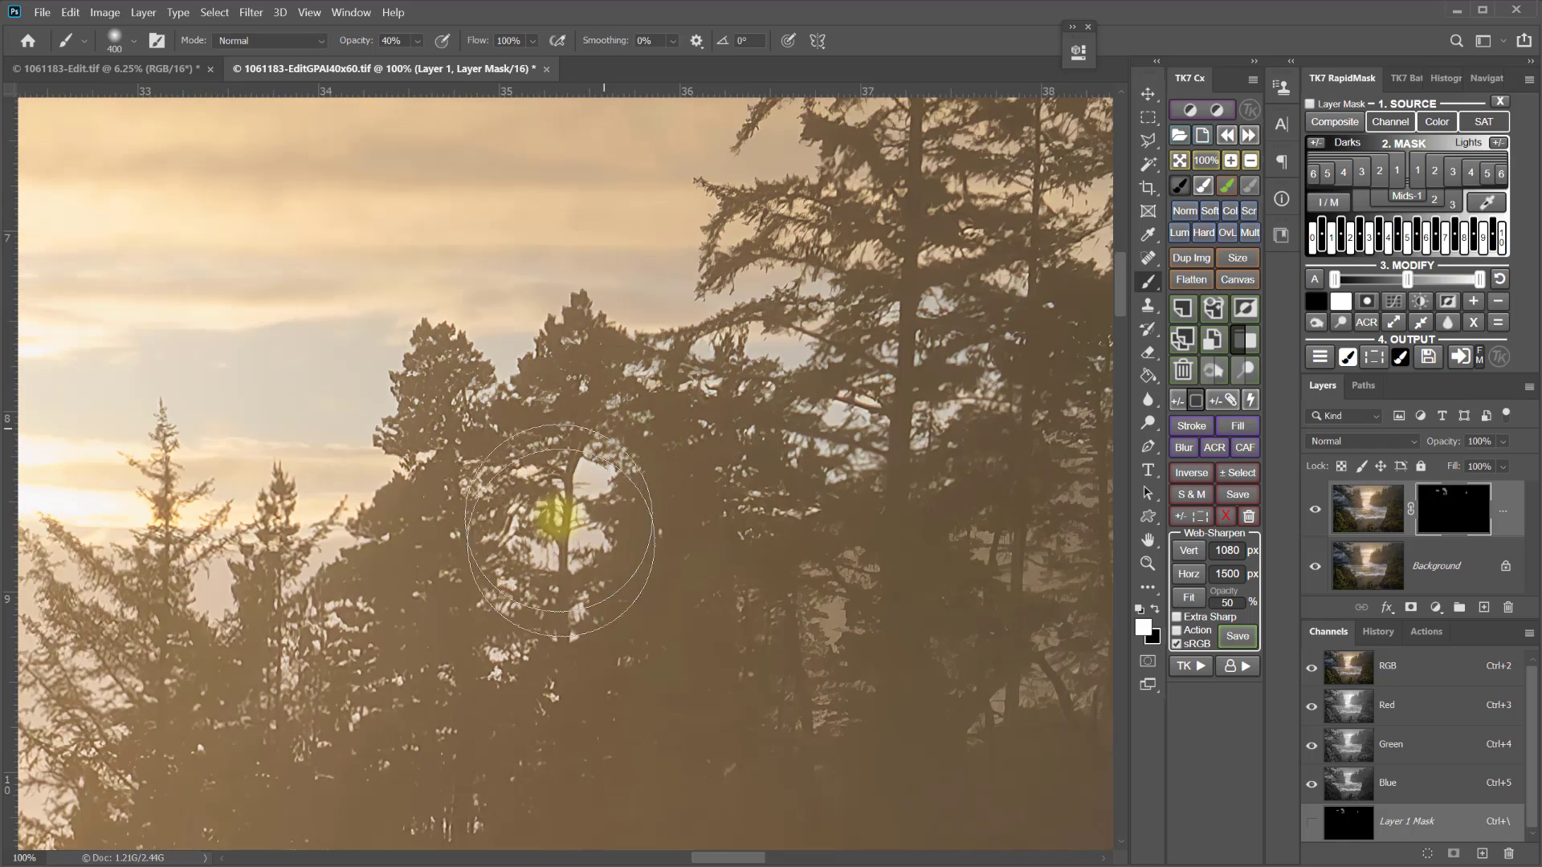
{"action": "left_click_drag", "start_coordinate": [826, 516], "coordinate": [895, 689]}
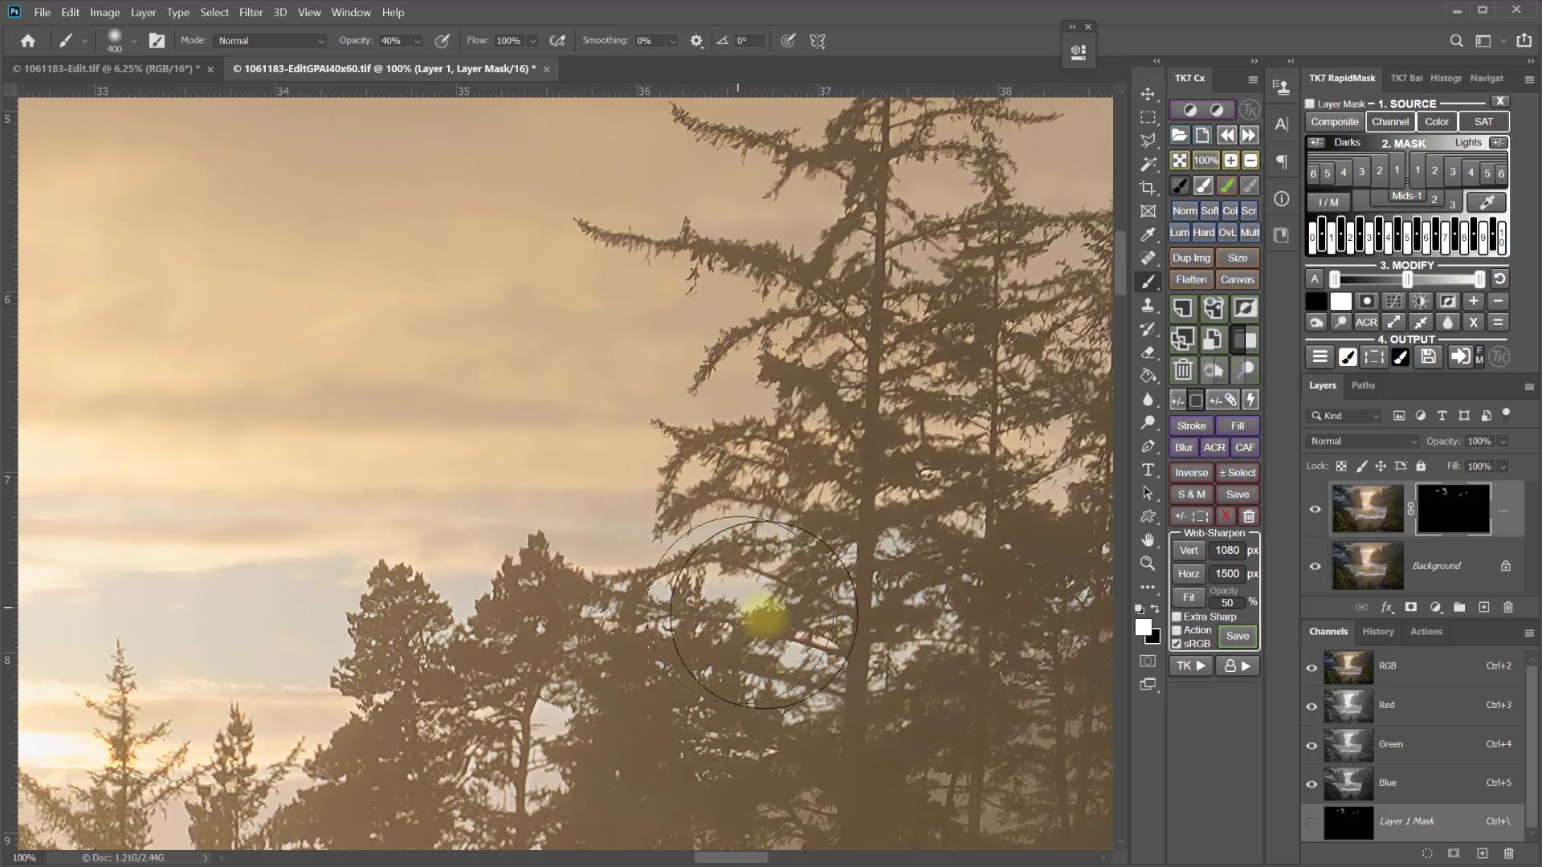
{"action": "left_click_drag", "start_coordinate": [918, 340], "coordinate": [889, 507]}
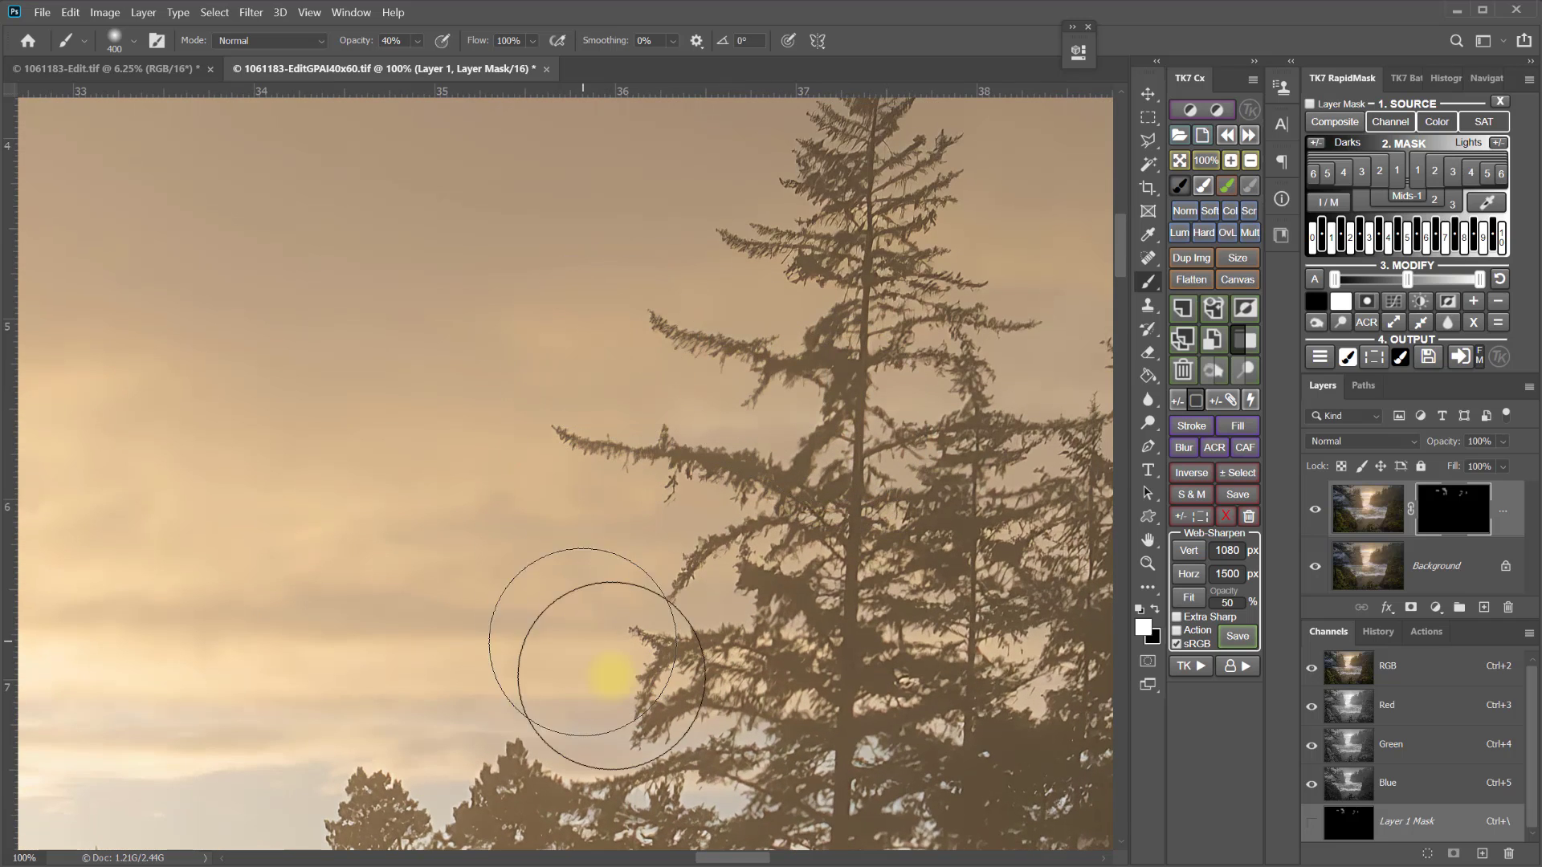
Step: Paint white on Layer 1's mask over the upper leaves and twigs of the foreground shrub on the beach
{"action": "scroll", "coordinate": [720, 763], "scroll_direction": "down", "scroll_amount": 15}
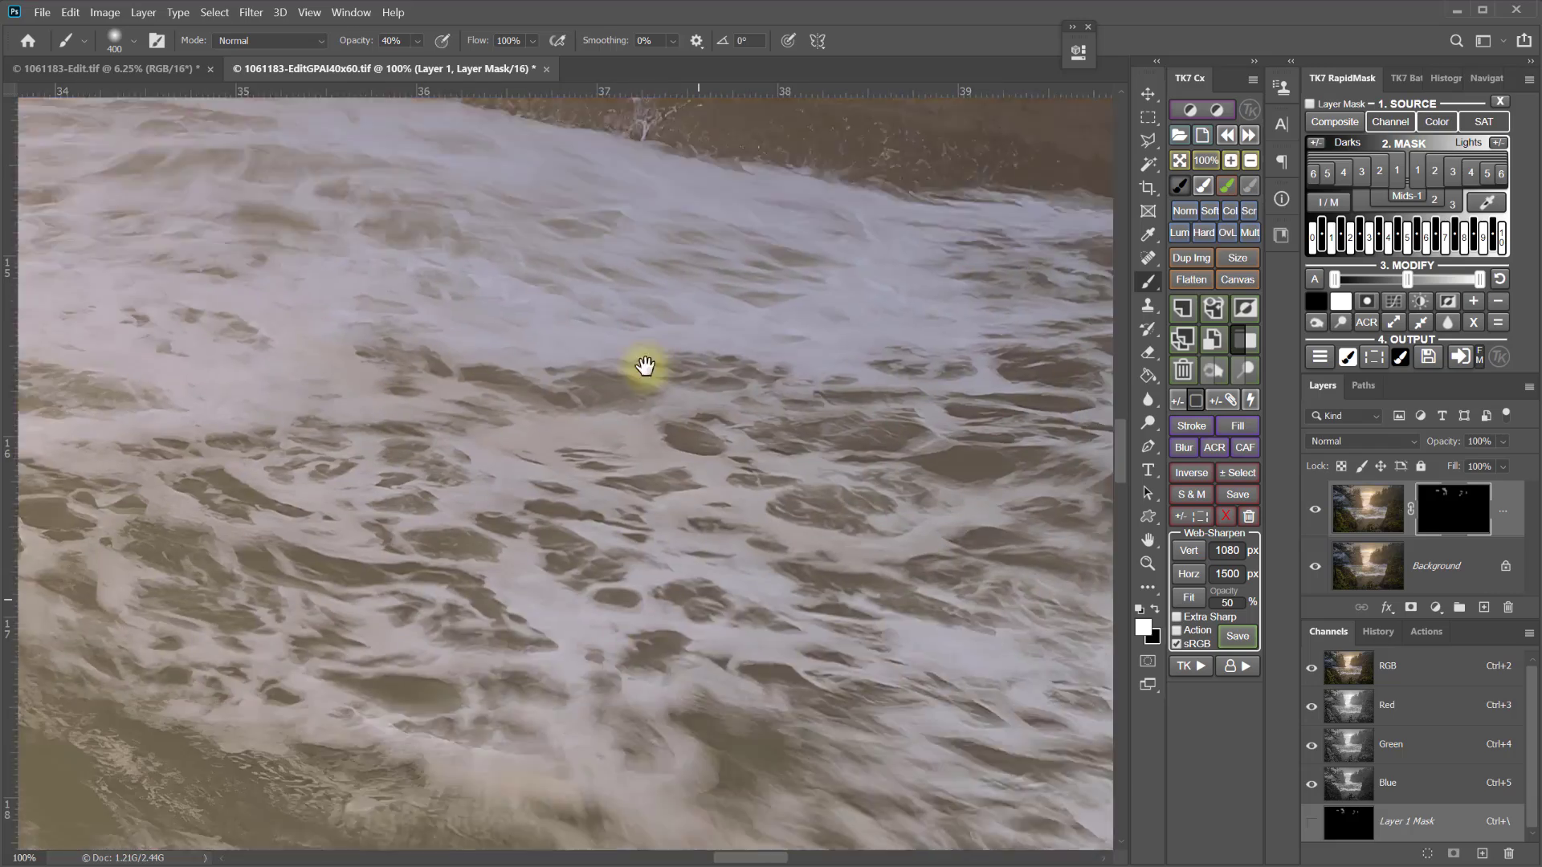
{"action": "left_click_drag", "start_coordinate": [644, 365], "coordinate": [187, 257]}
{"action": "scroll", "coordinate": [187, 257], "scroll_direction": "right", "scroll_amount": 12}
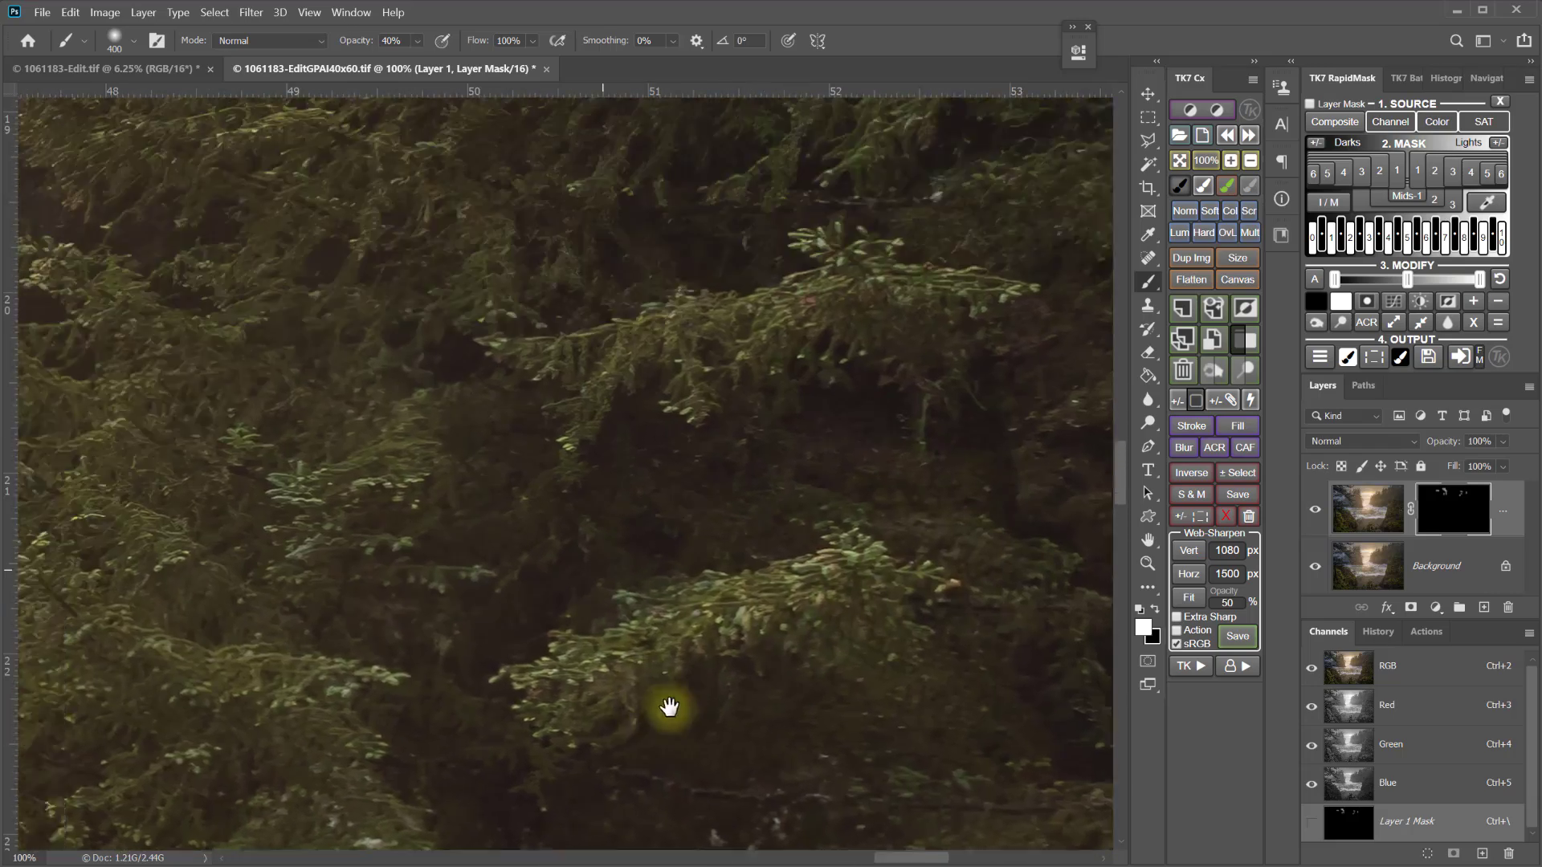
{"action": "left_click_drag", "start_coordinate": [669, 707], "coordinate": [864, 233]}
{"action": "left_click_drag", "start_coordinate": [747, 509], "coordinate": [723, 286]}
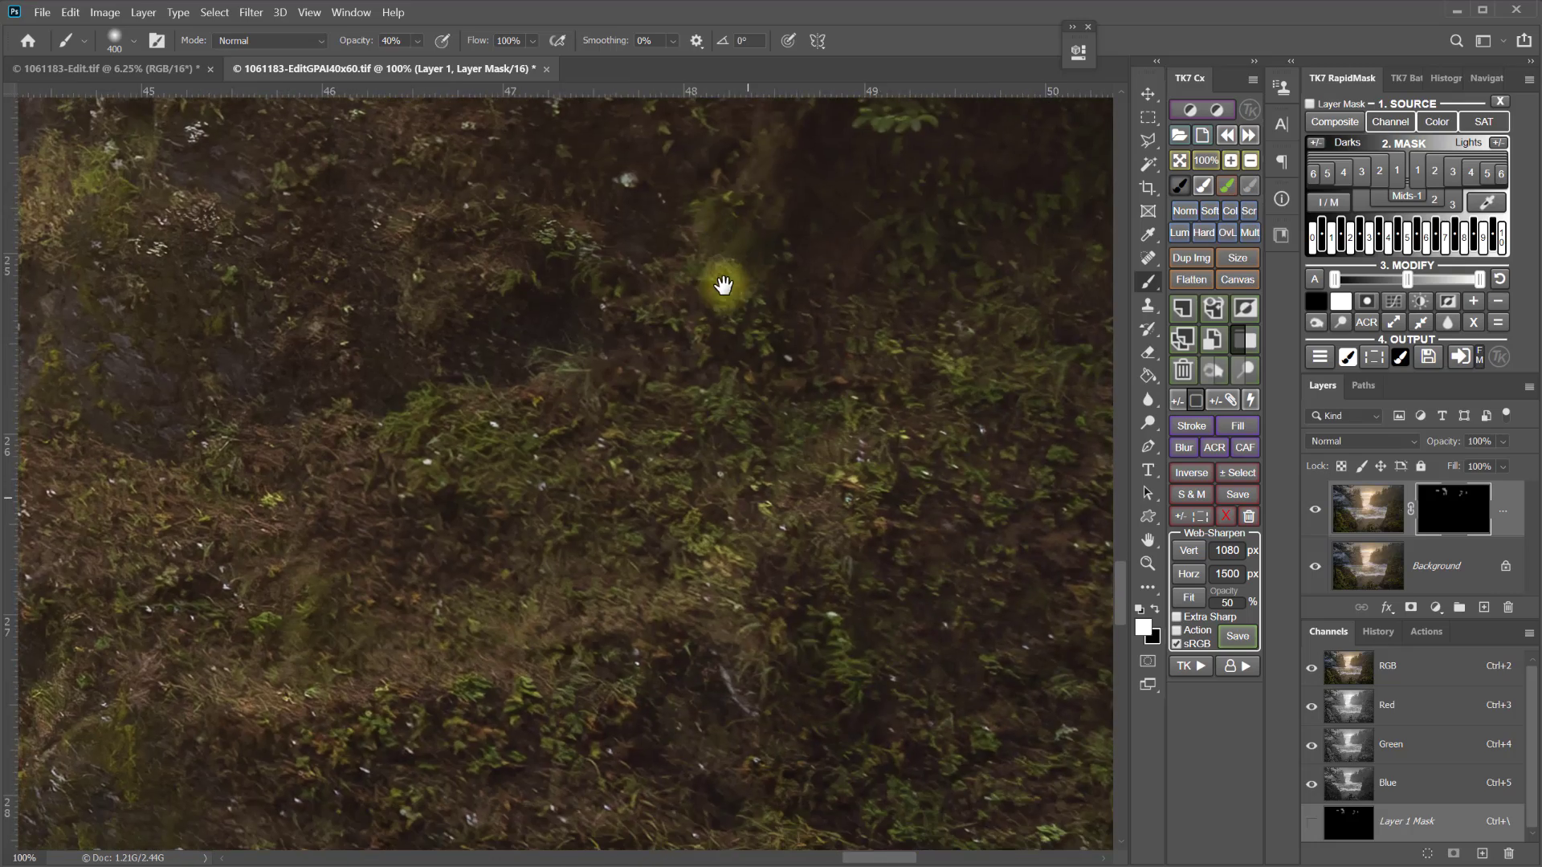
{"action": "left_click_drag", "start_coordinate": [561, 658], "coordinate": [588, 533]}
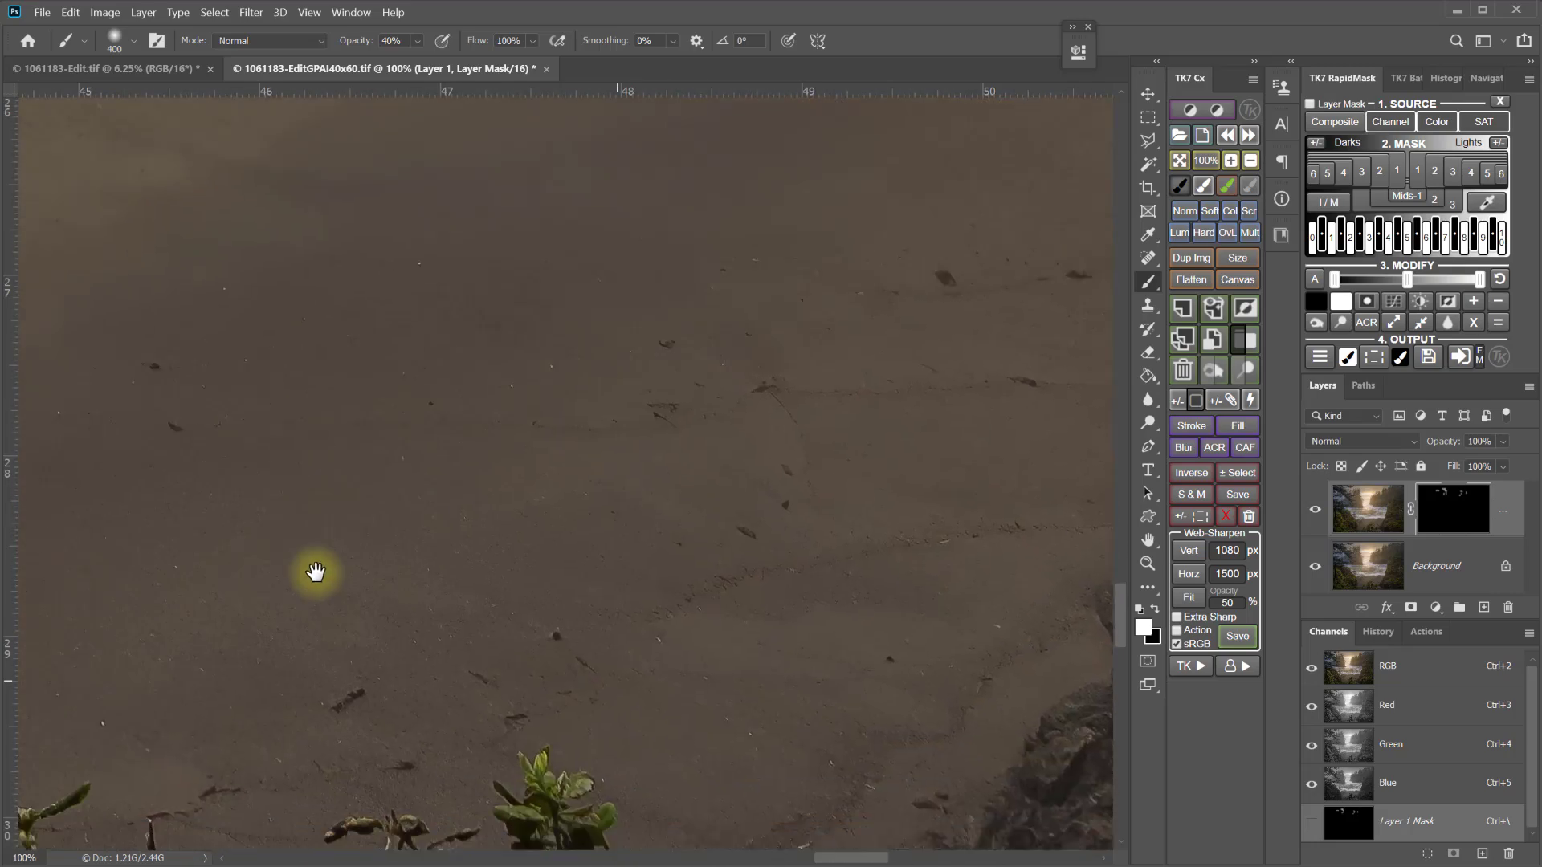
{"action": "left_click_drag", "start_coordinate": [313, 575], "coordinate": [629, 165]}
{"action": "mouse_move", "coordinate": [803, 579]}
{"action": "left_mouse_down"}
{"action": "mouse_move", "coordinate": [881, 372]}
{"action": "mouse_move", "coordinate": [636, 465]}
{"action": "mouse_move", "coordinate": [801, 613]}
{"action": "mouse_move", "coordinate": [828, 702]}
{"action": "left_mouse_up"}
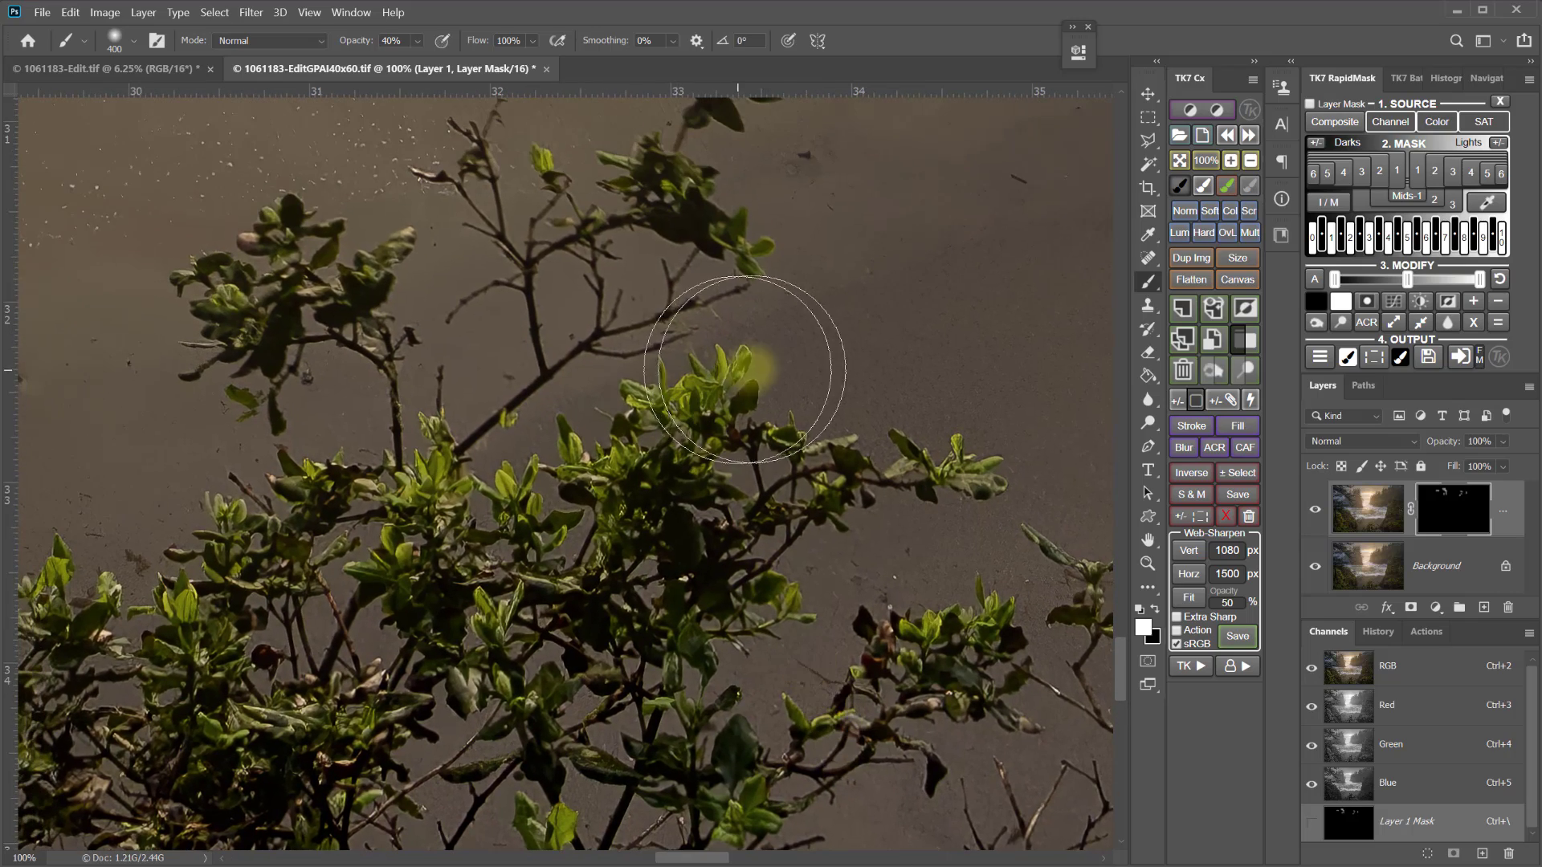
{"action": "left_click", "coordinate": [470, 588]}
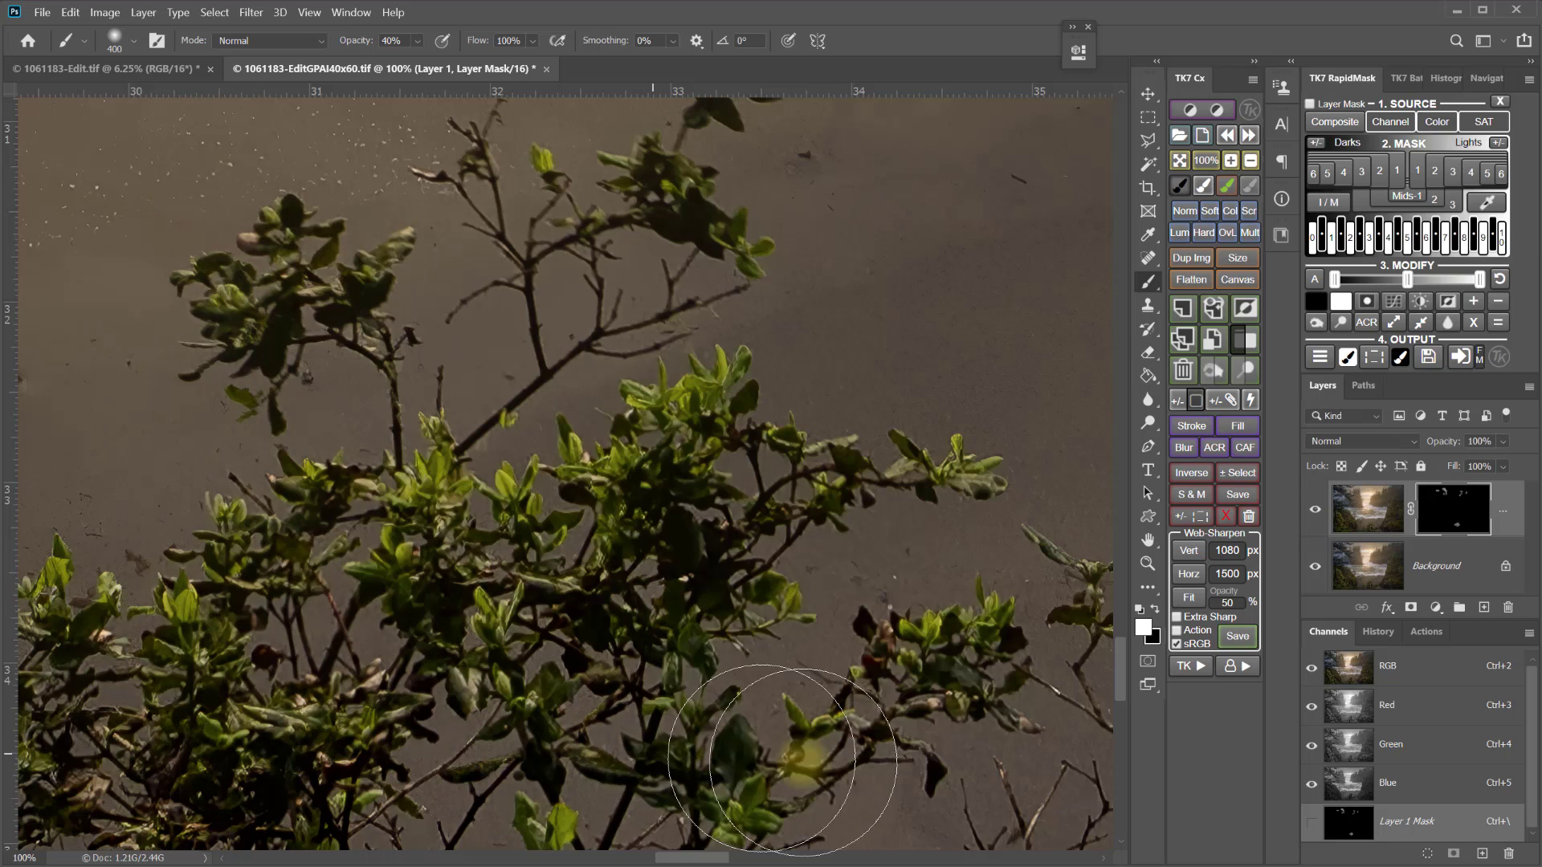
Step: Extend the white mask painting over the foreground shrub's remaining branches and lower foliage on both sides
{"action": "left_click_drag", "start_coordinate": [878, 682], "coordinate": [117, 651]}
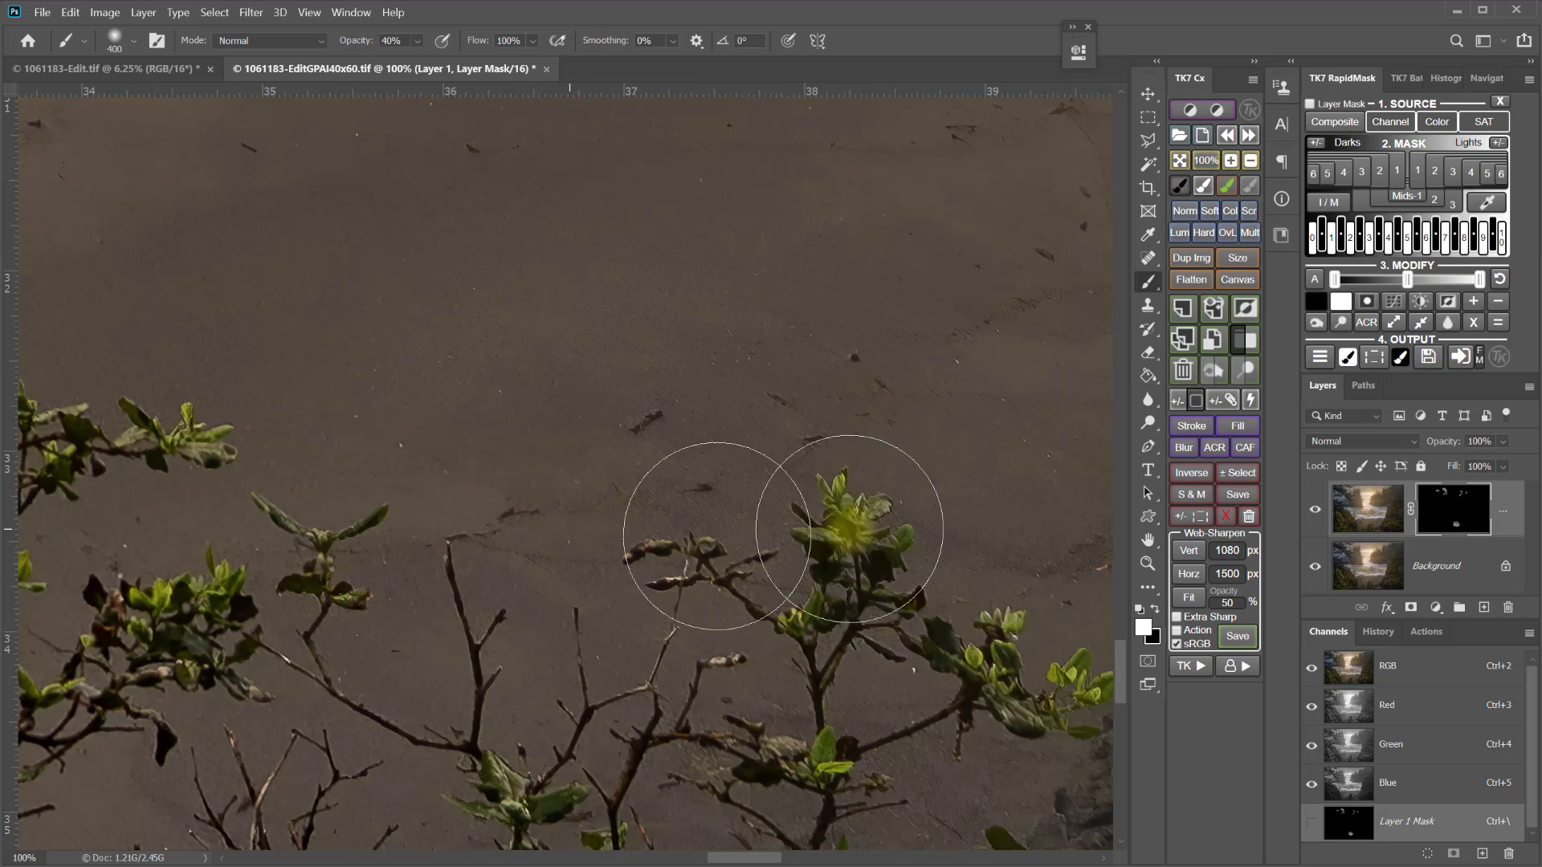
{"action": "left_click_drag", "start_coordinate": [969, 689], "coordinate": [510, 588]}
{"action": "left_click_drag", "start_coordinate": [341, 763], "coordinate": [746, 511]}
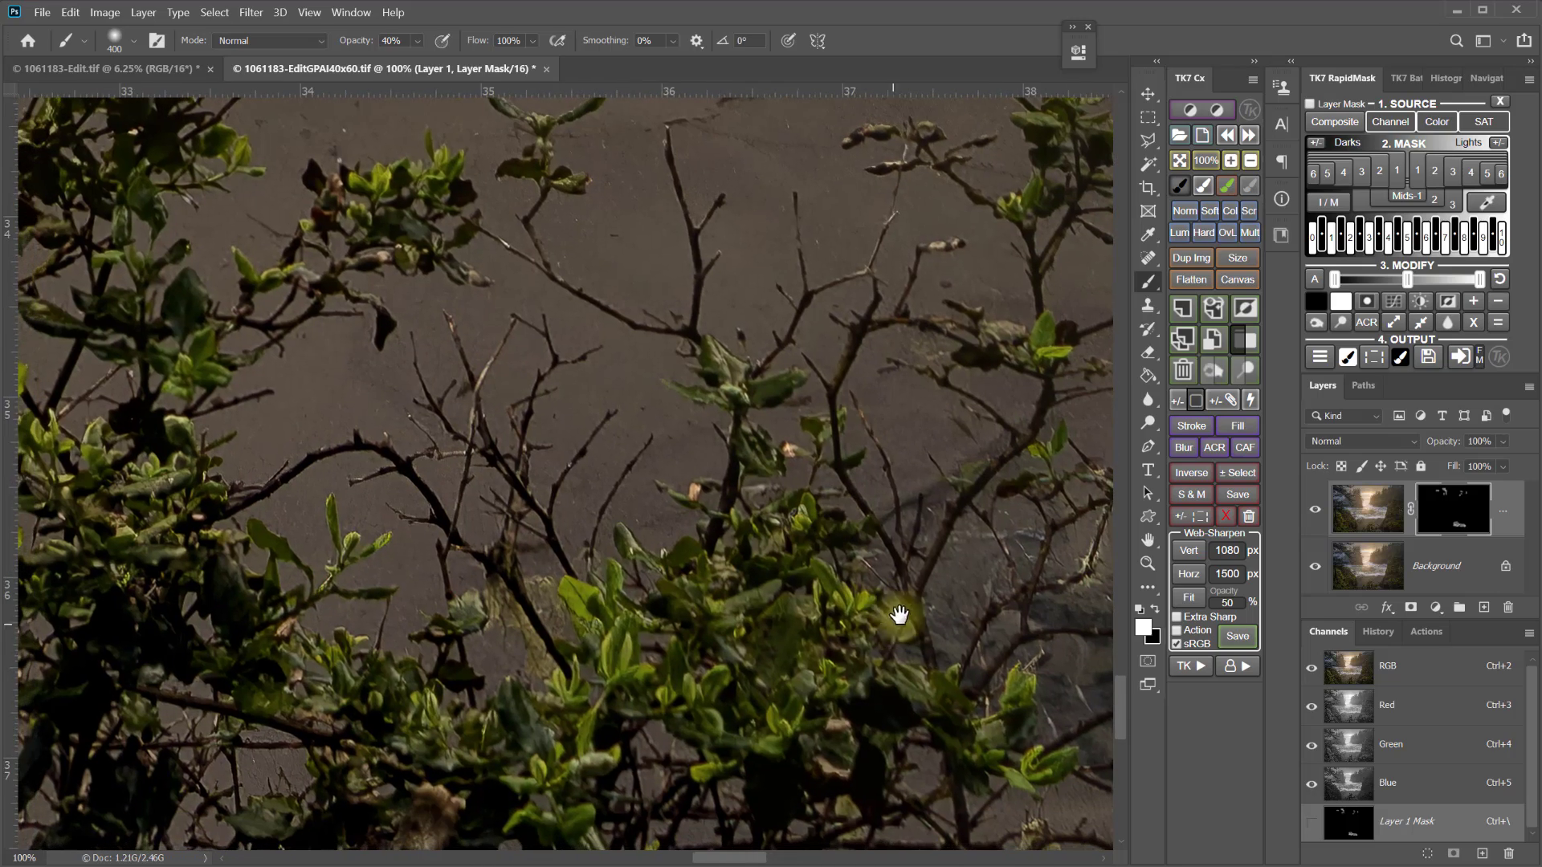
{"action": "left_click_drag", "start_coordinate": [241, 609], "coordinate": [602, 586]}
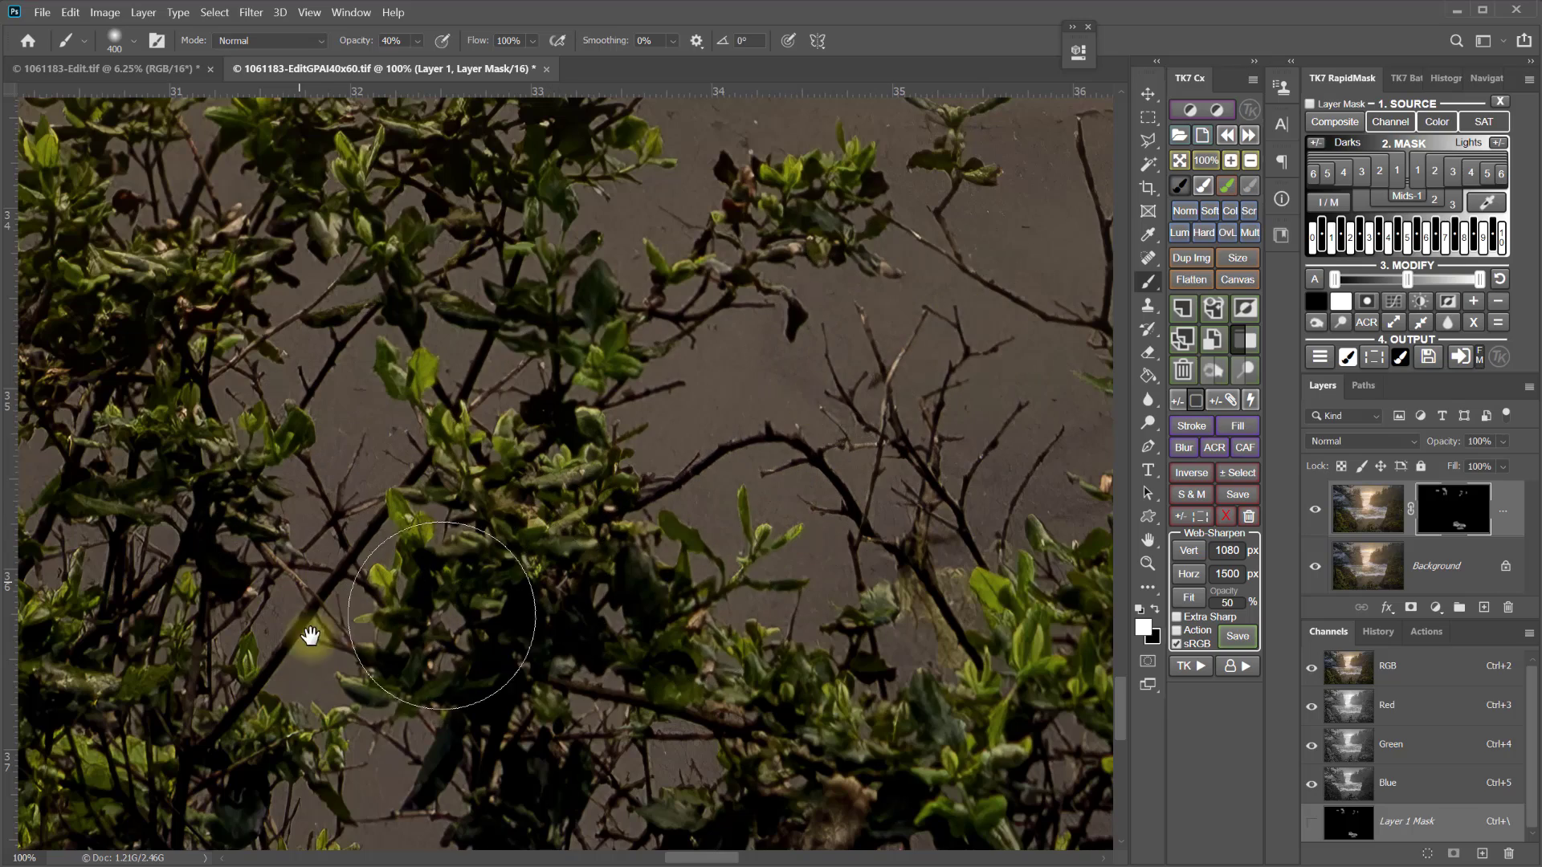
{"action": "left_click_drag", "start_coordinate": [310, 641], "coordinate": [852, 616]}
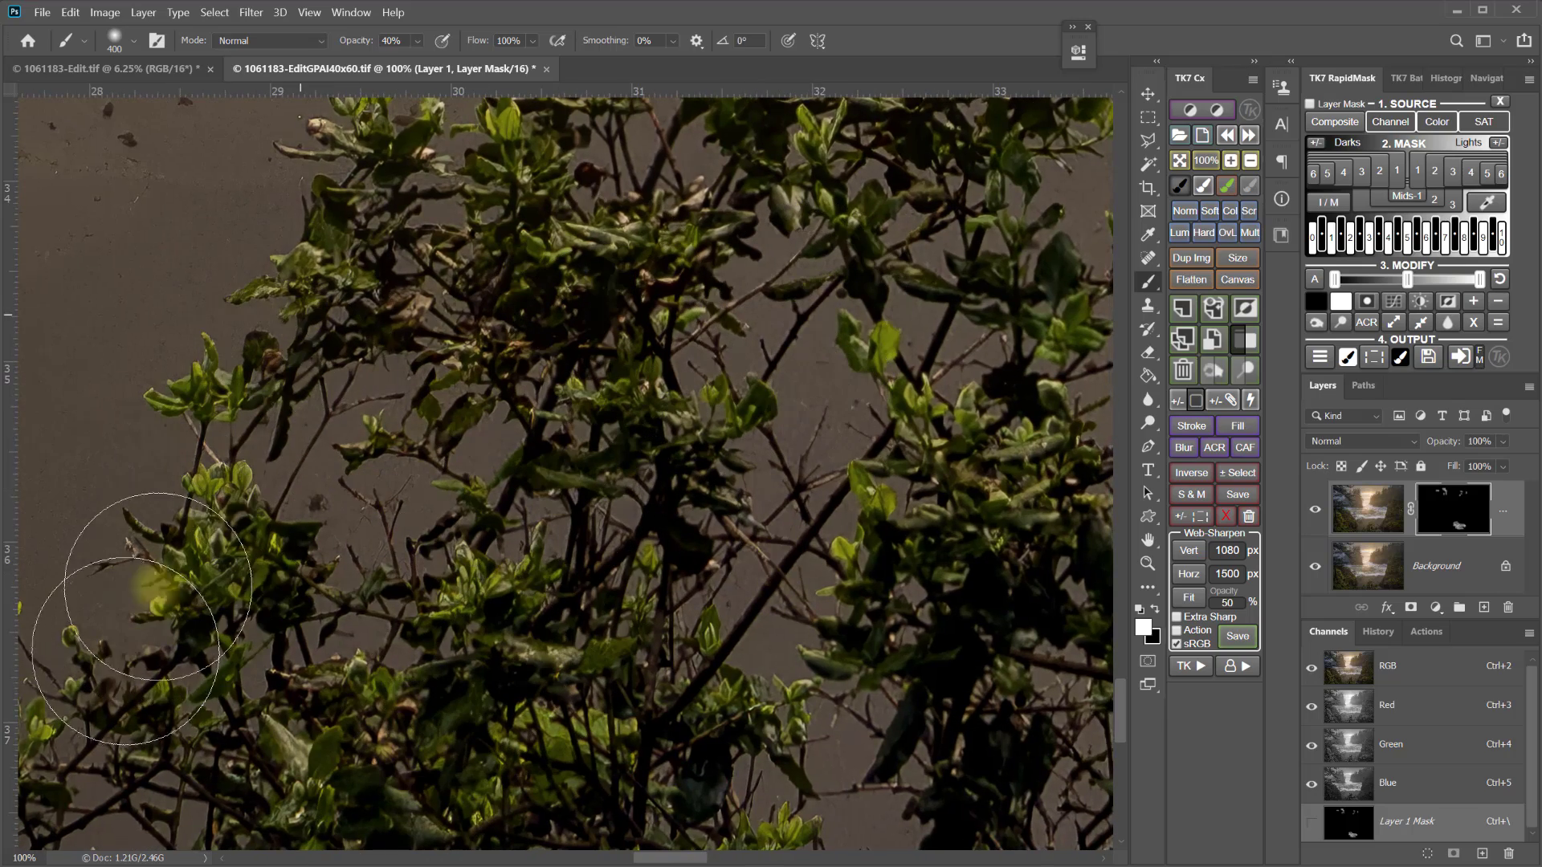
Step: Check the left cliff's foliage, fit the whole image in view and flatten Layer 1 into the background
{"action": "left_click_drag", "start_coordinate": [480, 539], "coordinate": [733, 737]}
{"action": "left_click_drag", "start_coordinate": [725, 285], "coordinate": [544, 795]}
{"action": "left_click_drag", "start_coordinate": [522, 209], "coordinate": [498, 803]}
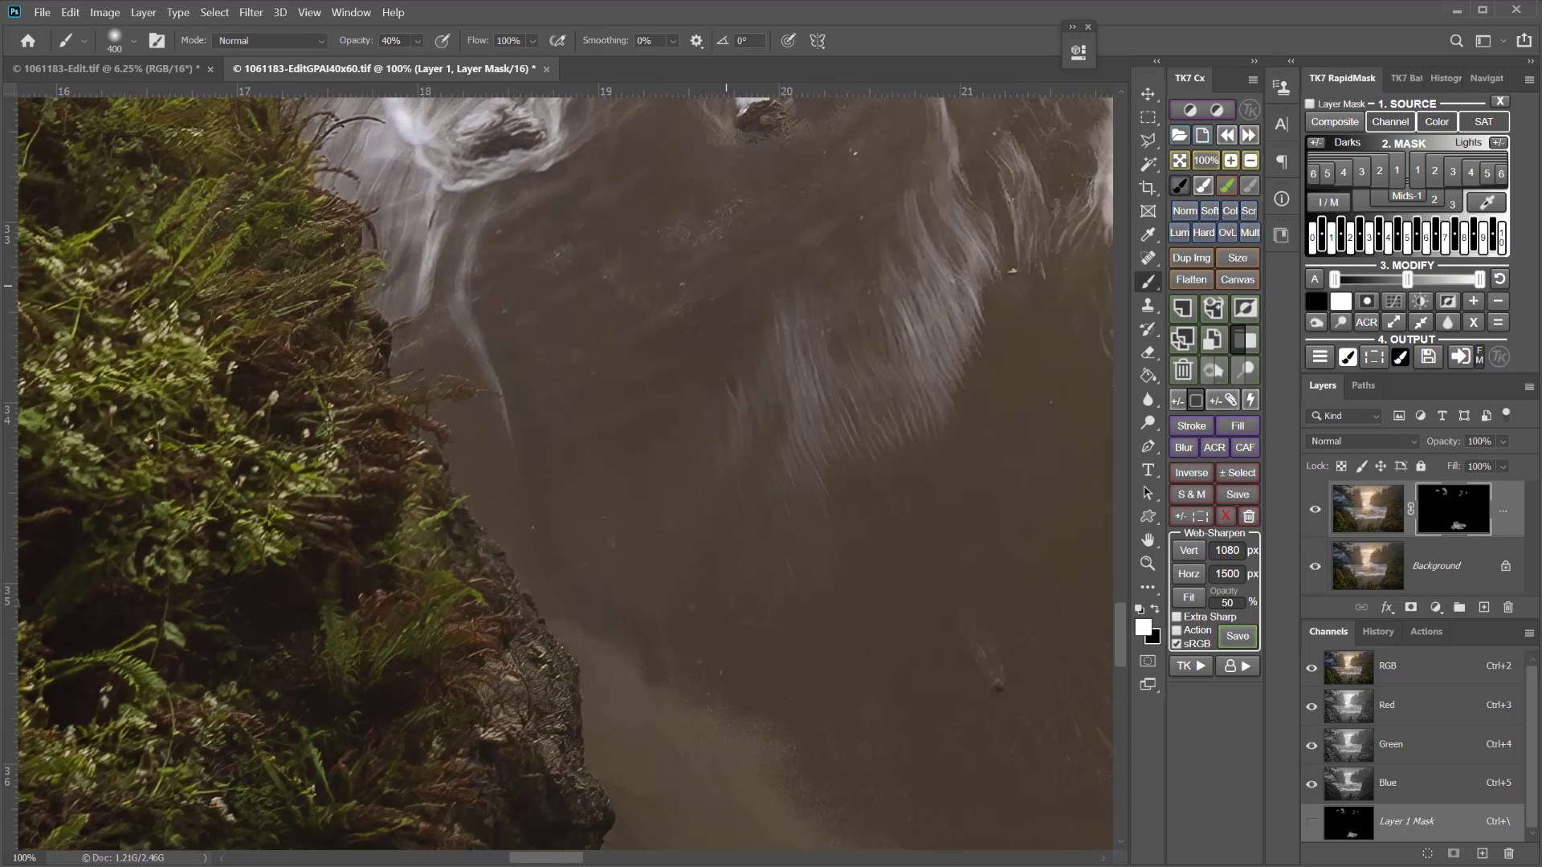
{"action": "mouse_move", "coordinate": [482, 241]}
{"action": "left_mouse_down"}
{"action": "mouse_move", "coordinate": [457, 696]}
{"action": "mouse_move", "coordinate": [410, 752]}
{"action": "left_mouse_up"}
{"action": "left_click", "coordinate": [1179, 160]}
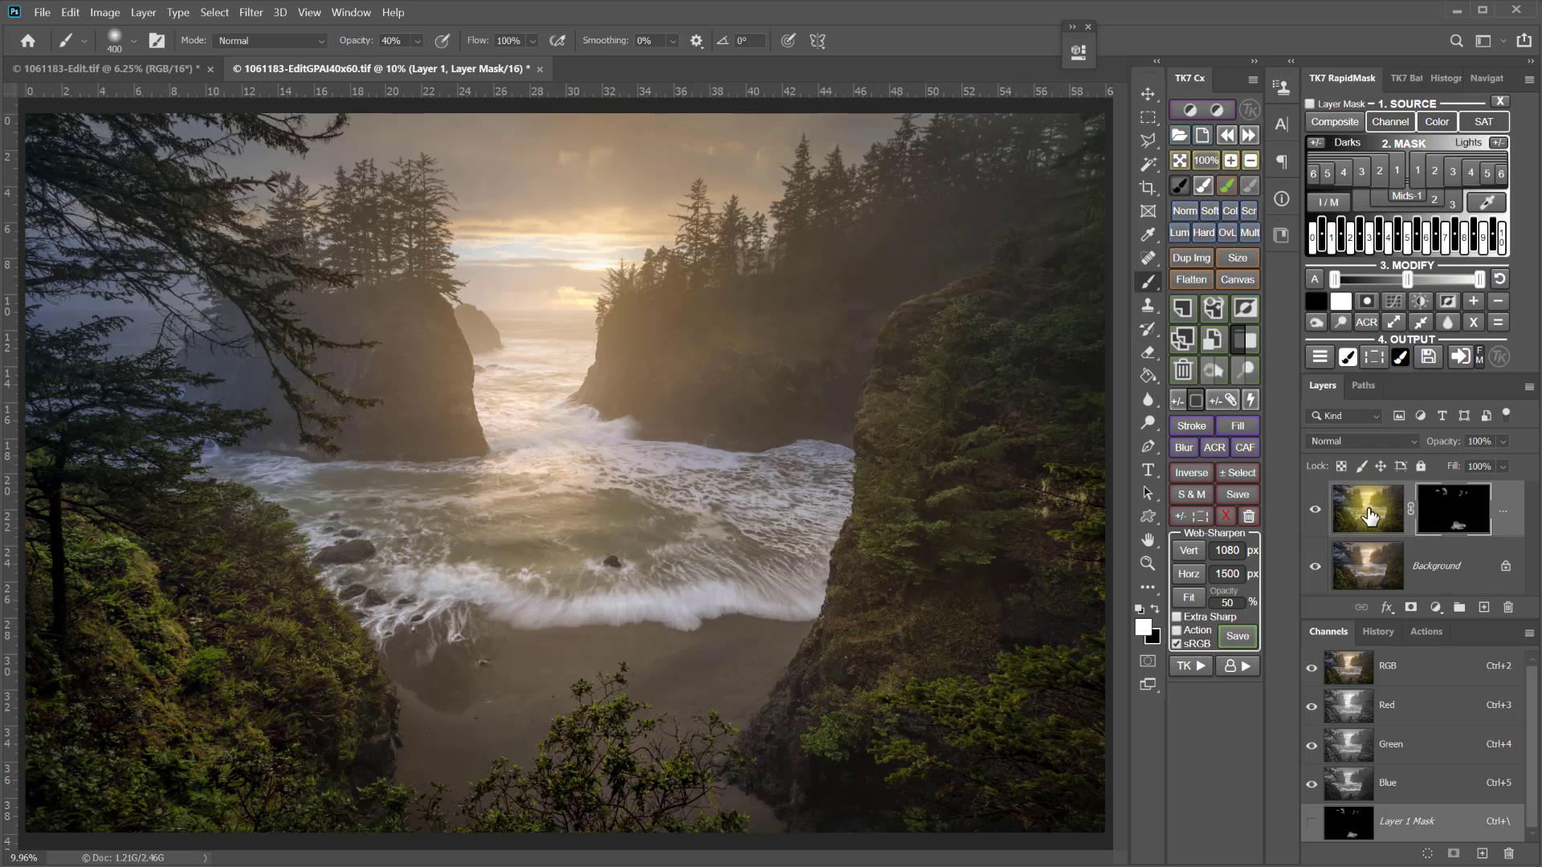
{"action": "left_click", "coordinate": [1182, 282]}
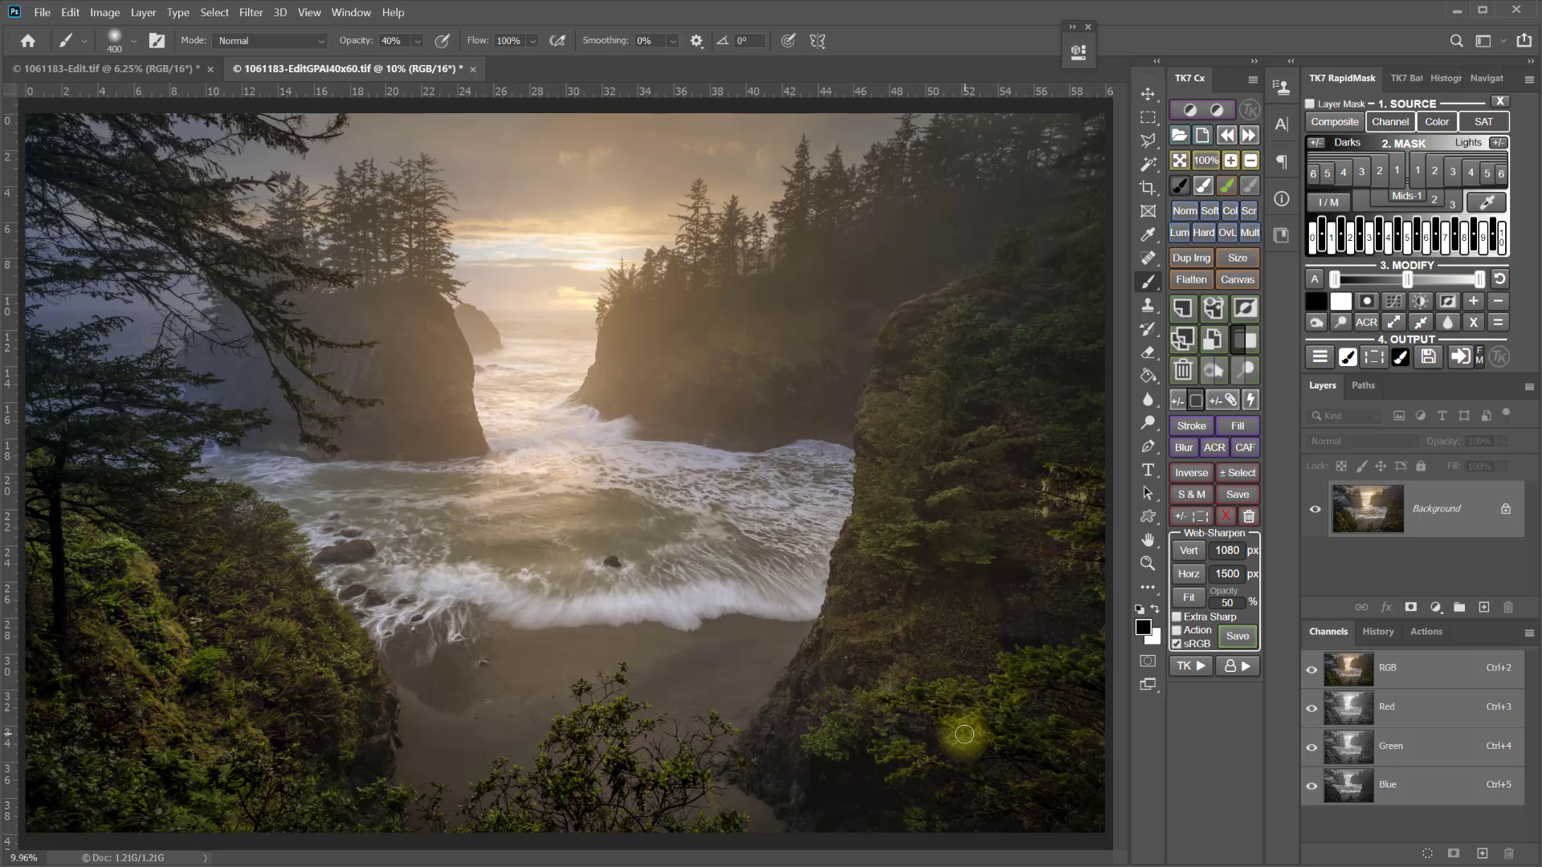
Step: Inspect the surf and shoreline rocks at 100% for leftover spots and activate the Spot Healing Brush
{"action": "left_click", "coordinate": [1205, 160]}
{"action": "left_click_drag", "start_coordinate": [485, 659], "coordinate": [875, 388]}
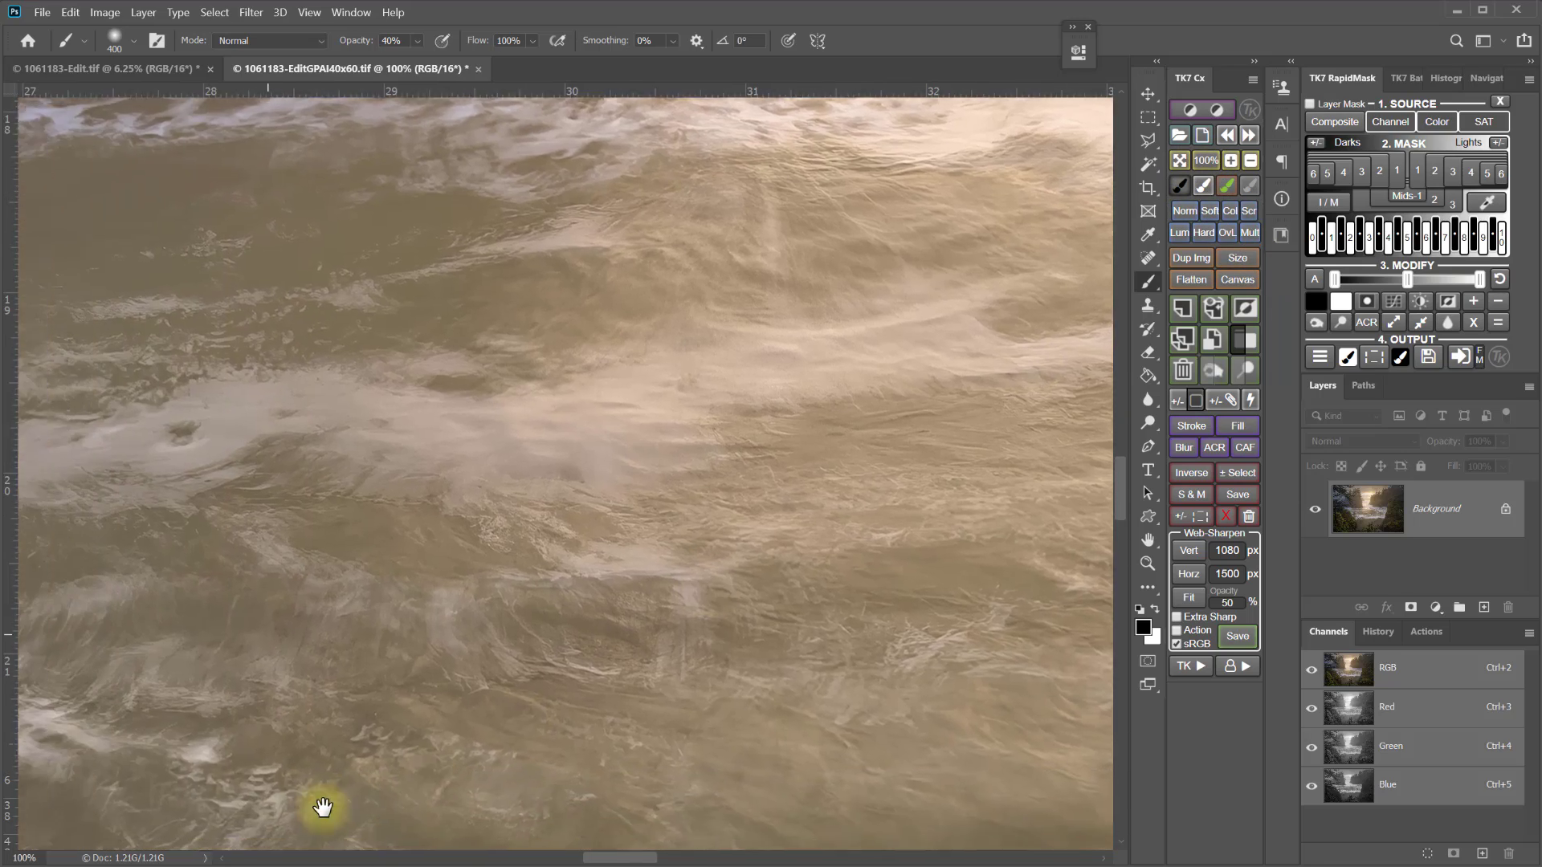
{"action": "left_click_drag", "start_coordinate": [321, 809], "coordinate": [916, 554]}
{"action": "left_click_drag", "start_coordinate": [560, 795], "coordinate": [1067, 561]}
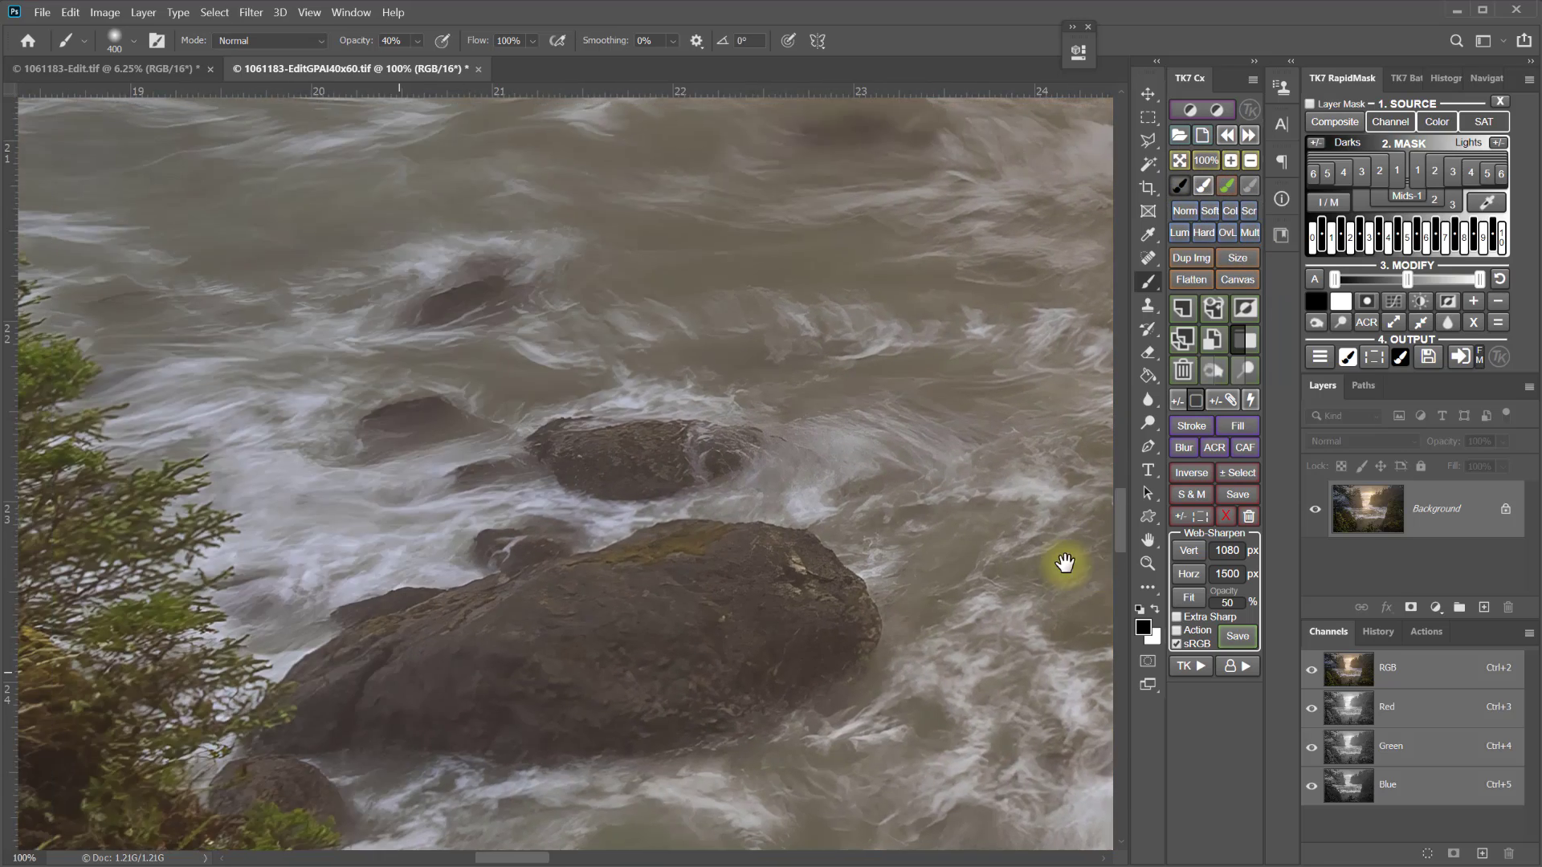
{"action": "left_click_drag", "start_coordinate": [523, 551], "coordinate": [861, 855]}
{"action": "left_click_drag", "start_coordinate": [687, 639], "coordinate": [1084, 860]}
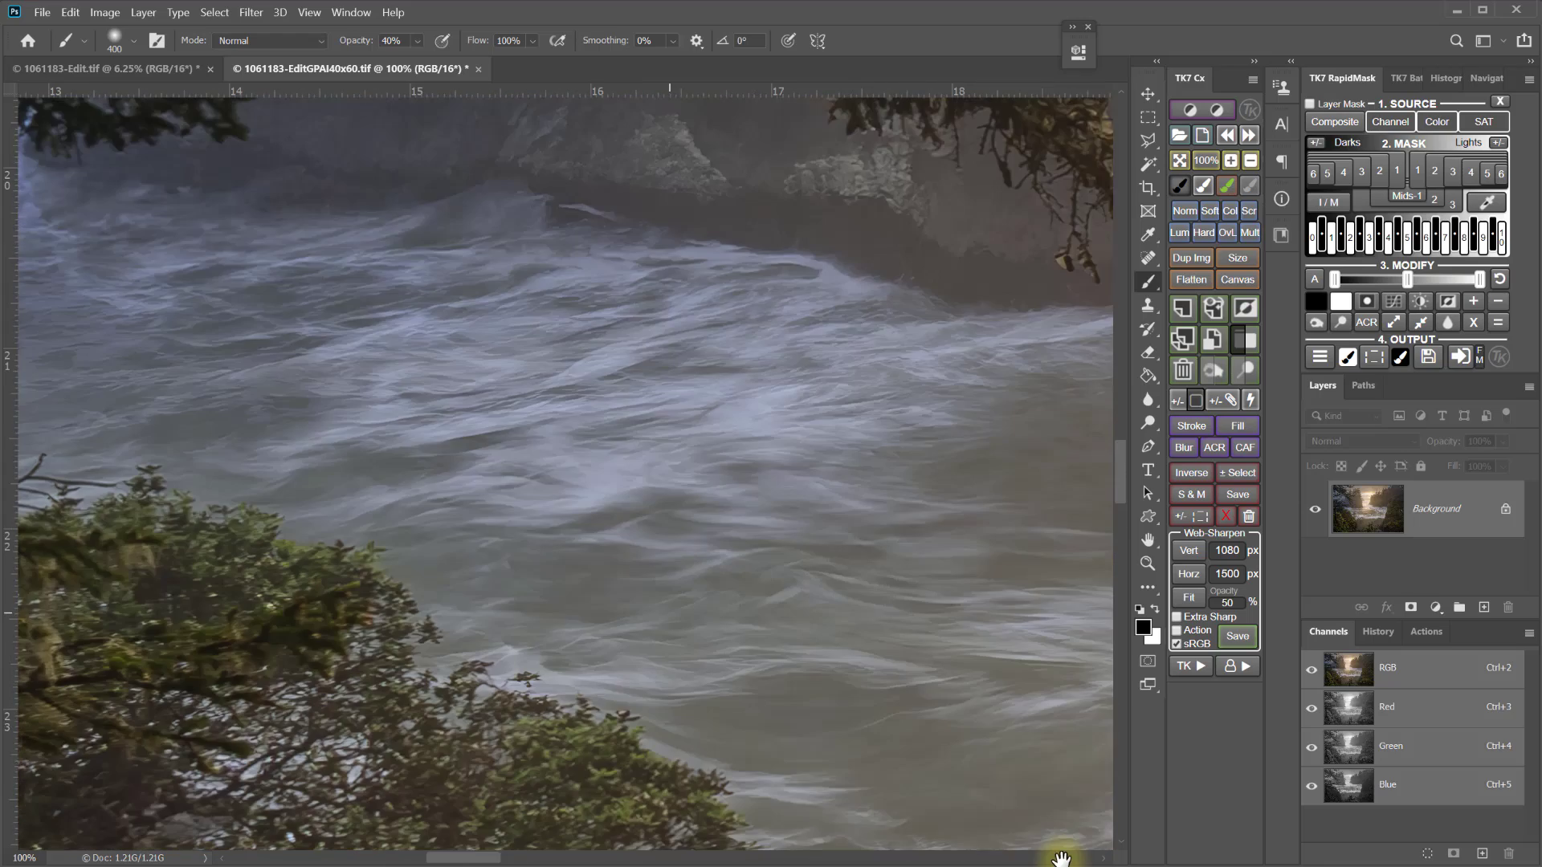
{"action": "mouse_move", "coordinate": [781, 750]}
{"action": "left_mouse_down"}
{"action": "mouse_move", "coordinate": [645, 471]}
{"action": "mouse_move", "coordinate": [733, 682]}
{"action": "mouse_move", "coordinate": [399, 586]}
{"action": "left_mouse_up"}
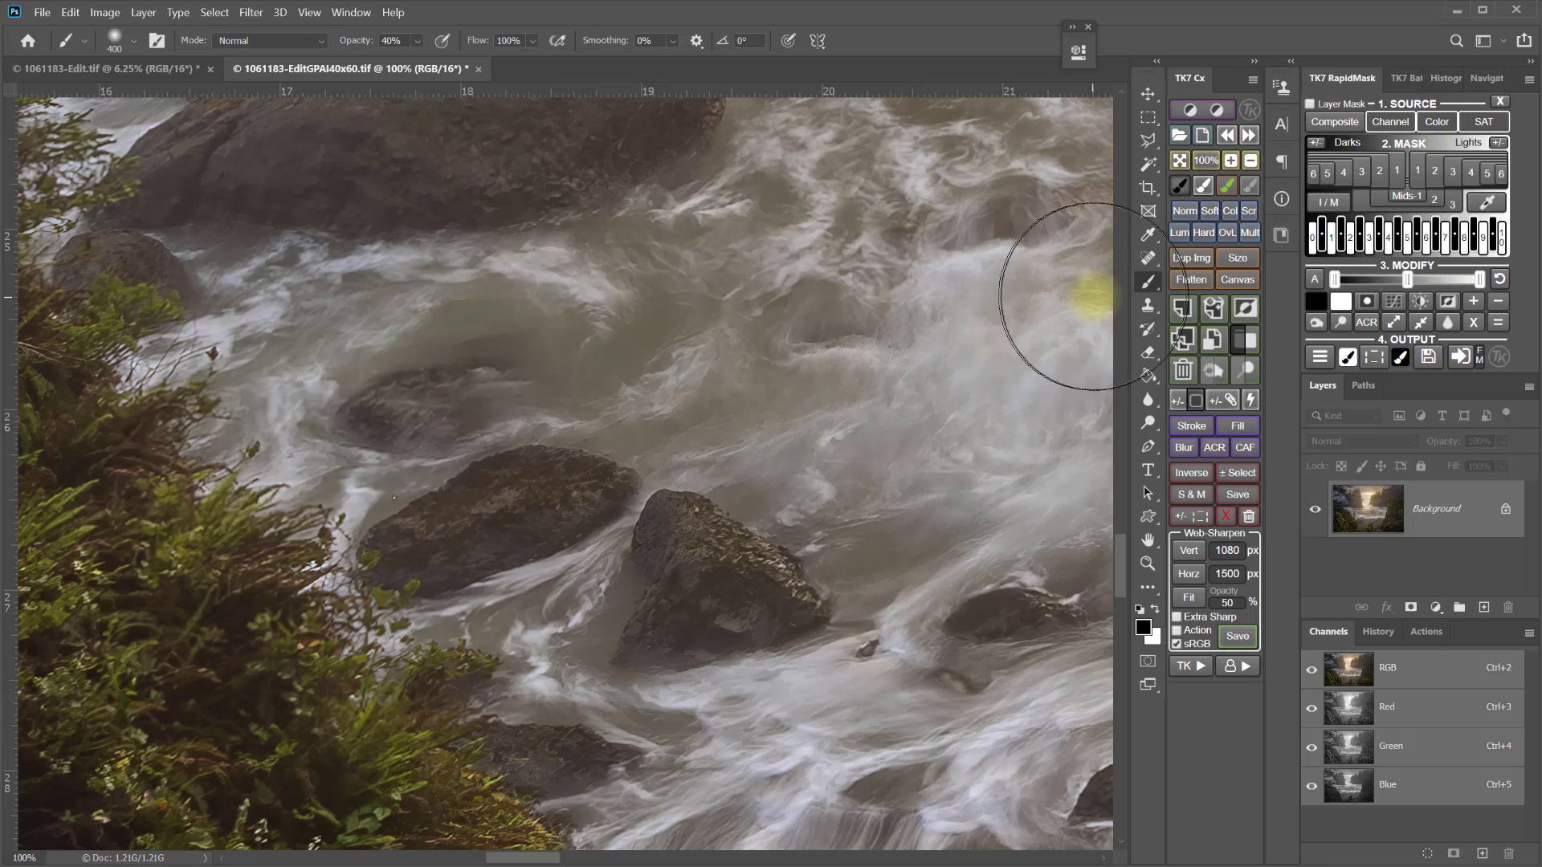
{"action": "left_click", "coordinate": [1149, 258]}
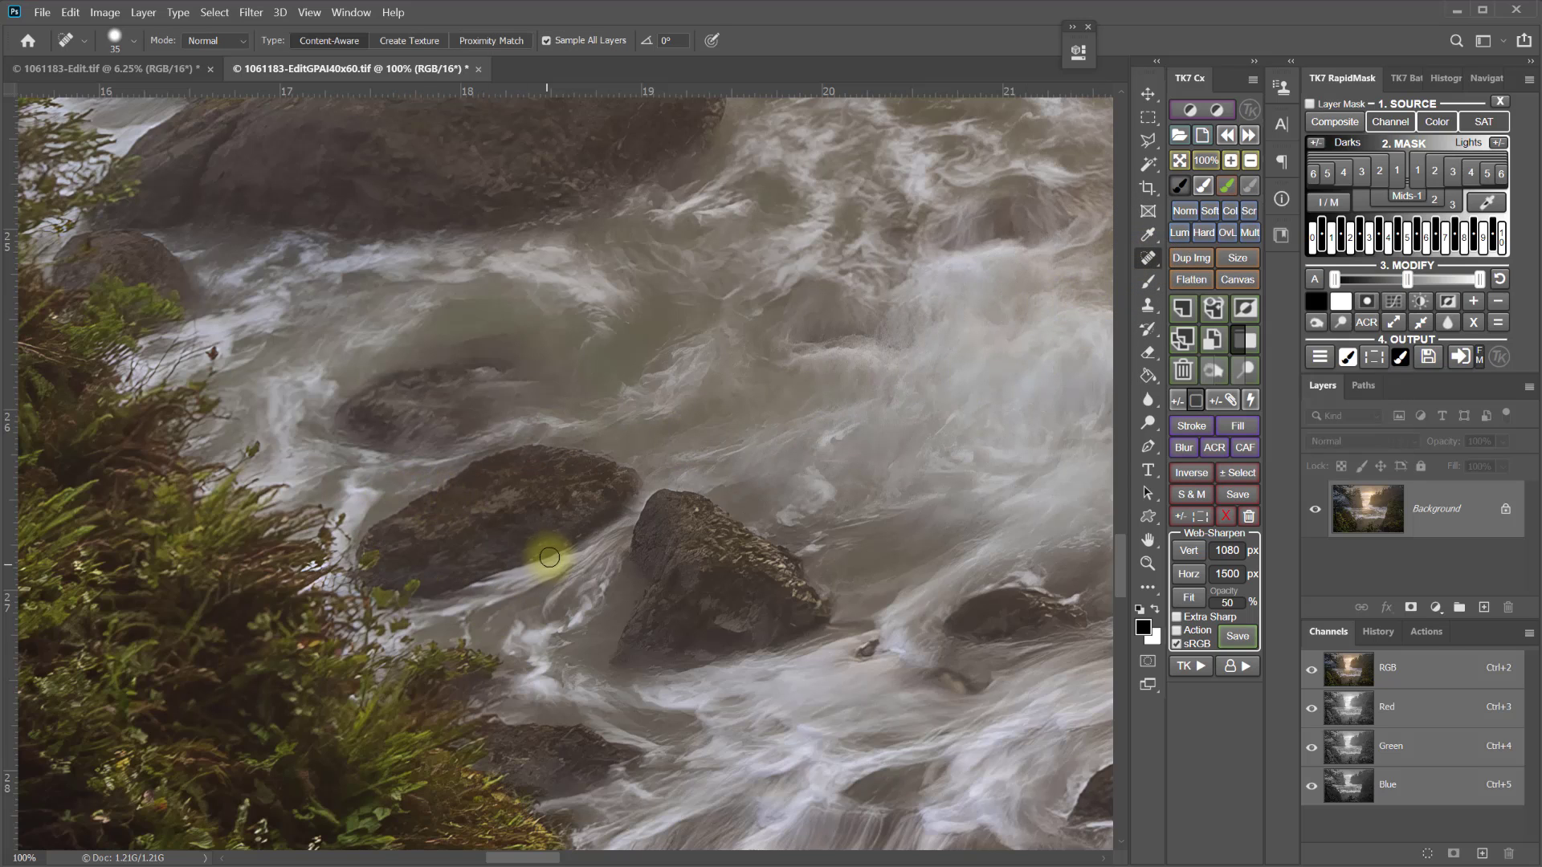
Step: Examine the foreground bushes, overhanging spruce branches and left headland's trees at 100% for enlargement flaws
{"action": "left_click_drag", "start_coordinate": [466, 438], "coordinate": [733, 554]}
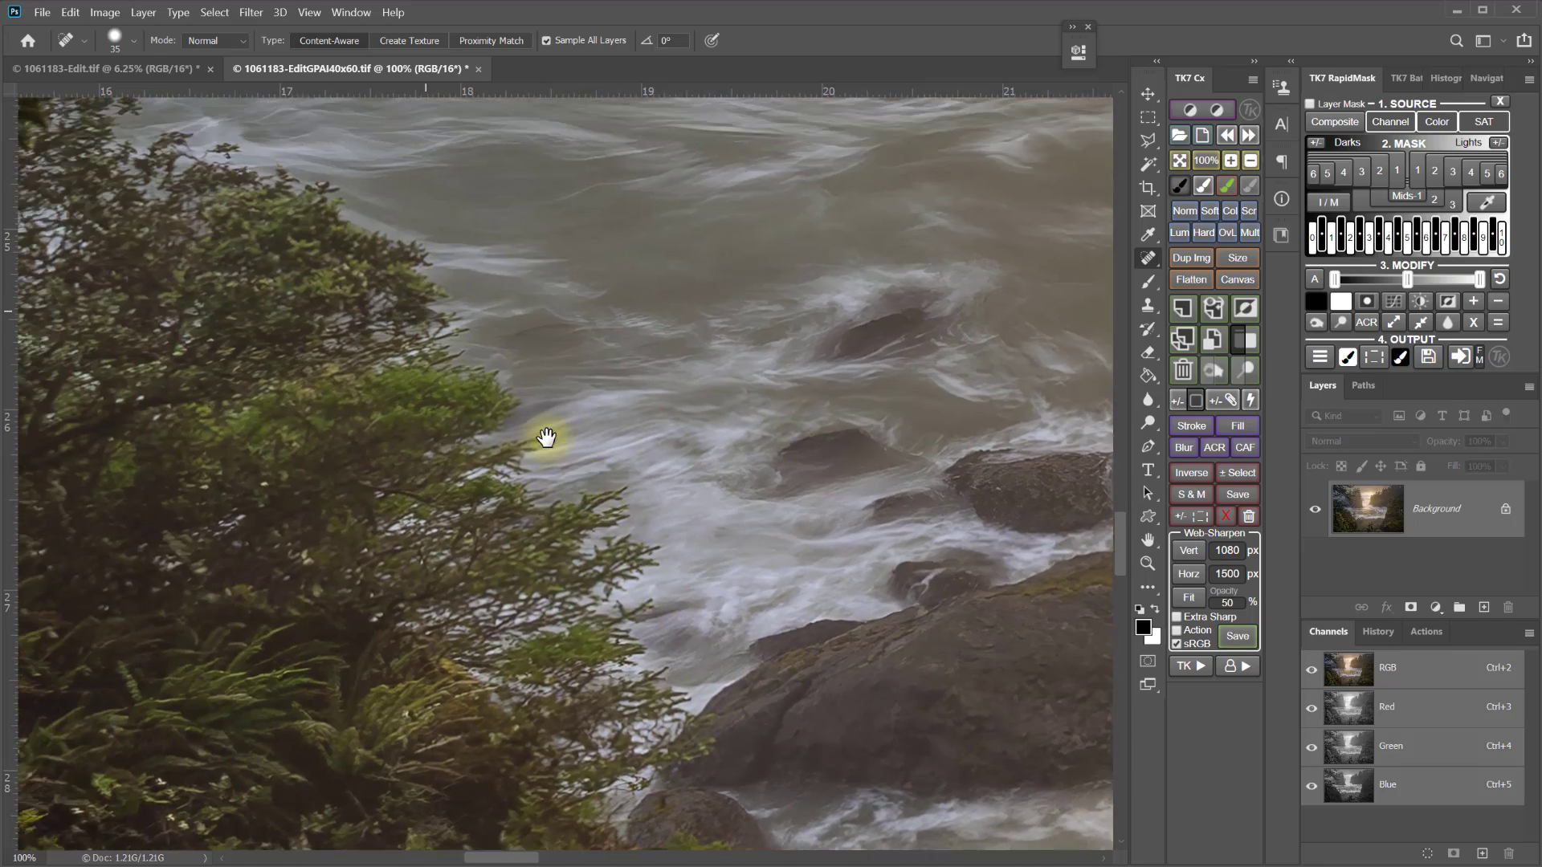
{"action": "left_click_drag", "start_coordinate": [541, 437], "coordinate": [778, 616]}
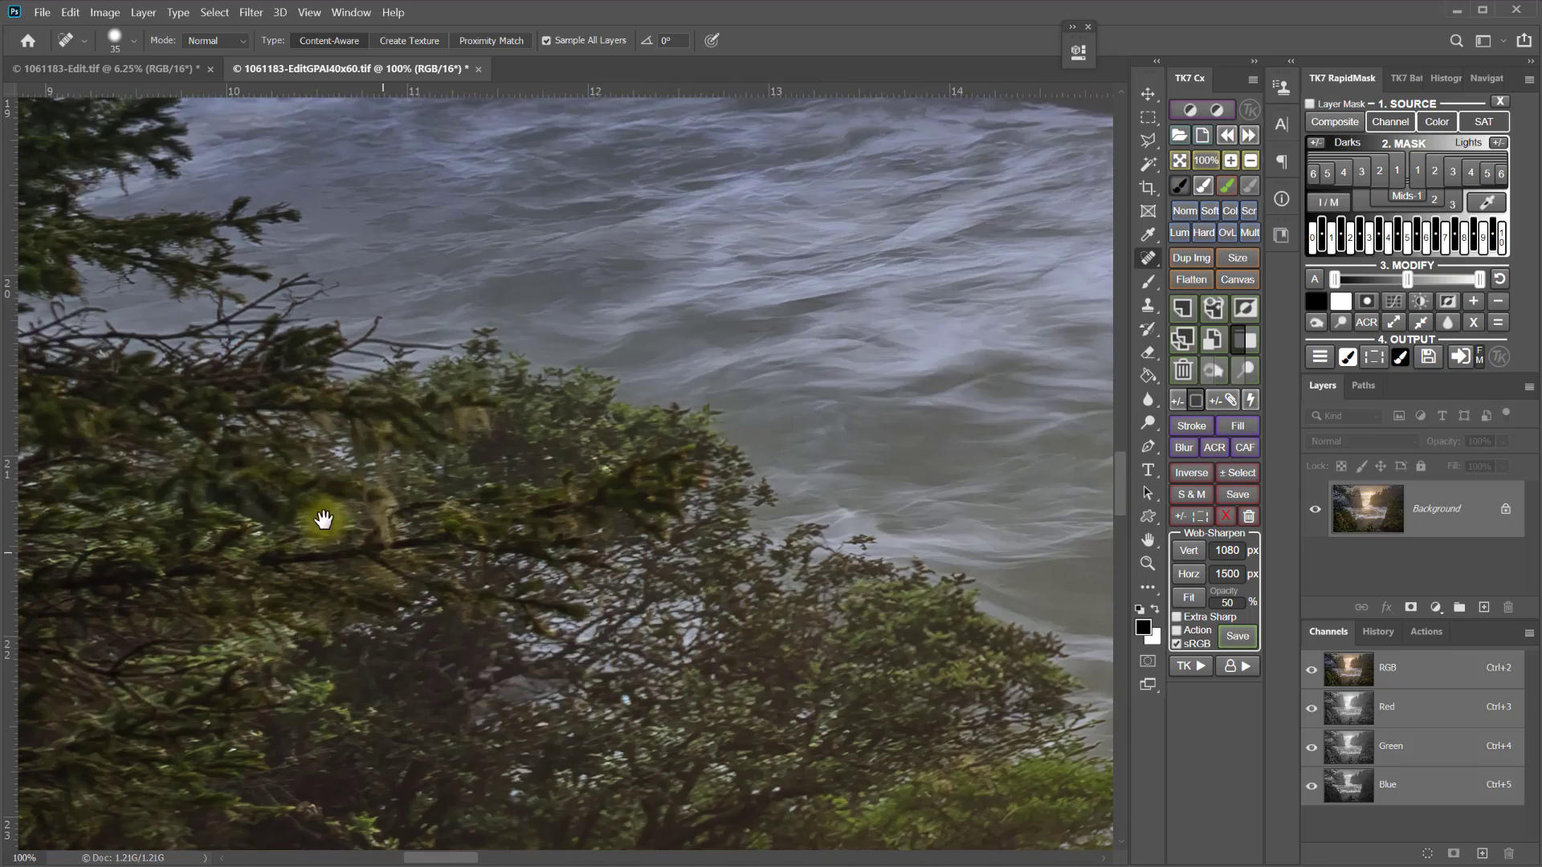
{"action": "left_click_drag", "start_coordinate": [320, 520], "coordinate": [709, 736]}
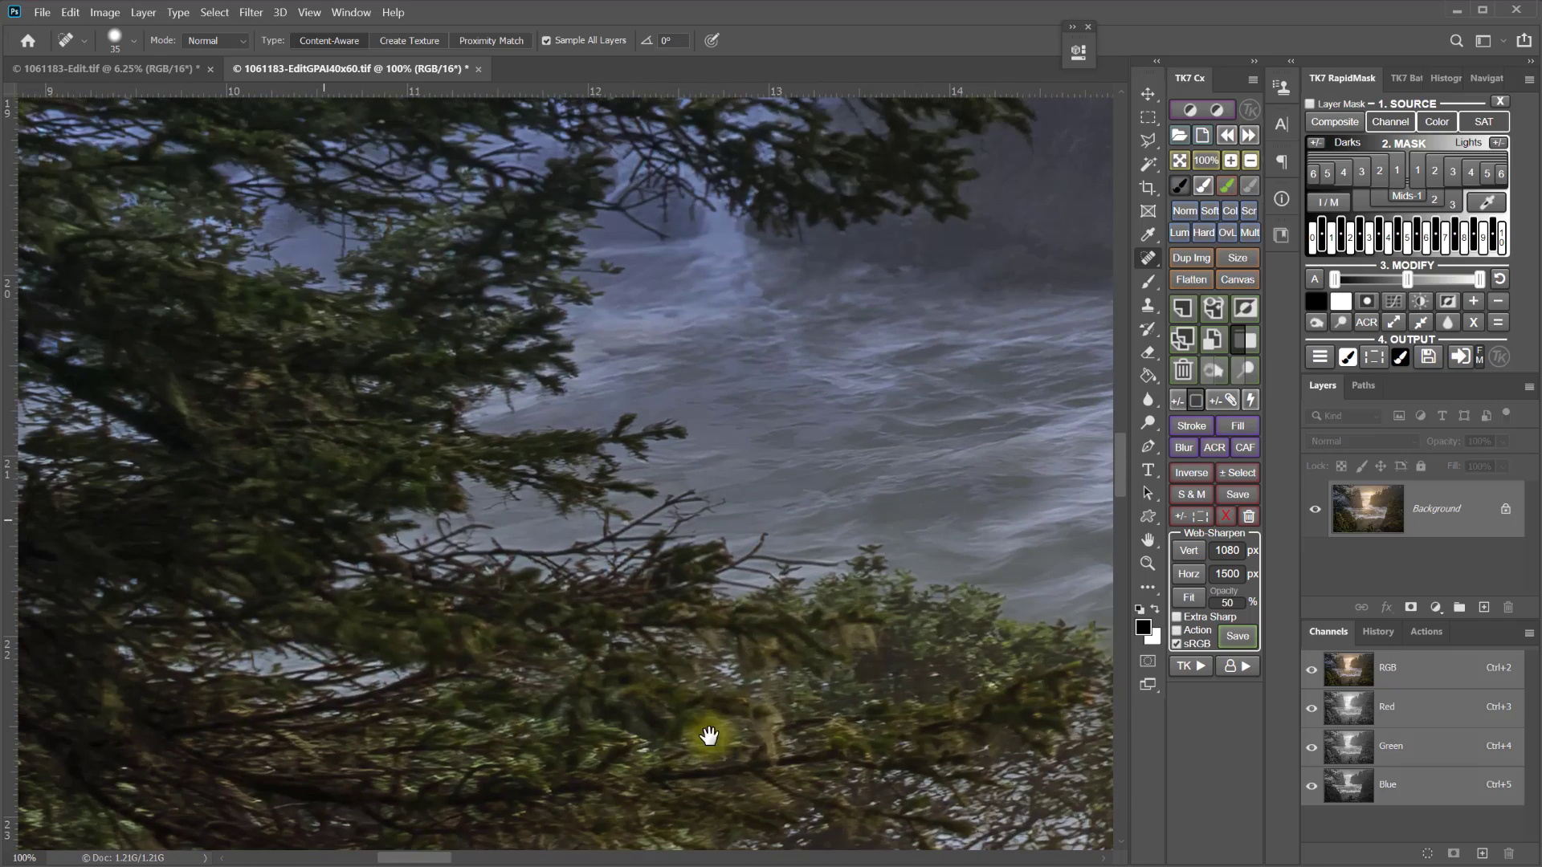
{"action": "left_click_drag", "start_coordinate": [751, 424], "coordinate": [627, 736]}
{"action": "left_click_drag", "start_coordinate": [798, 441], "coordinate": [485, 586]}
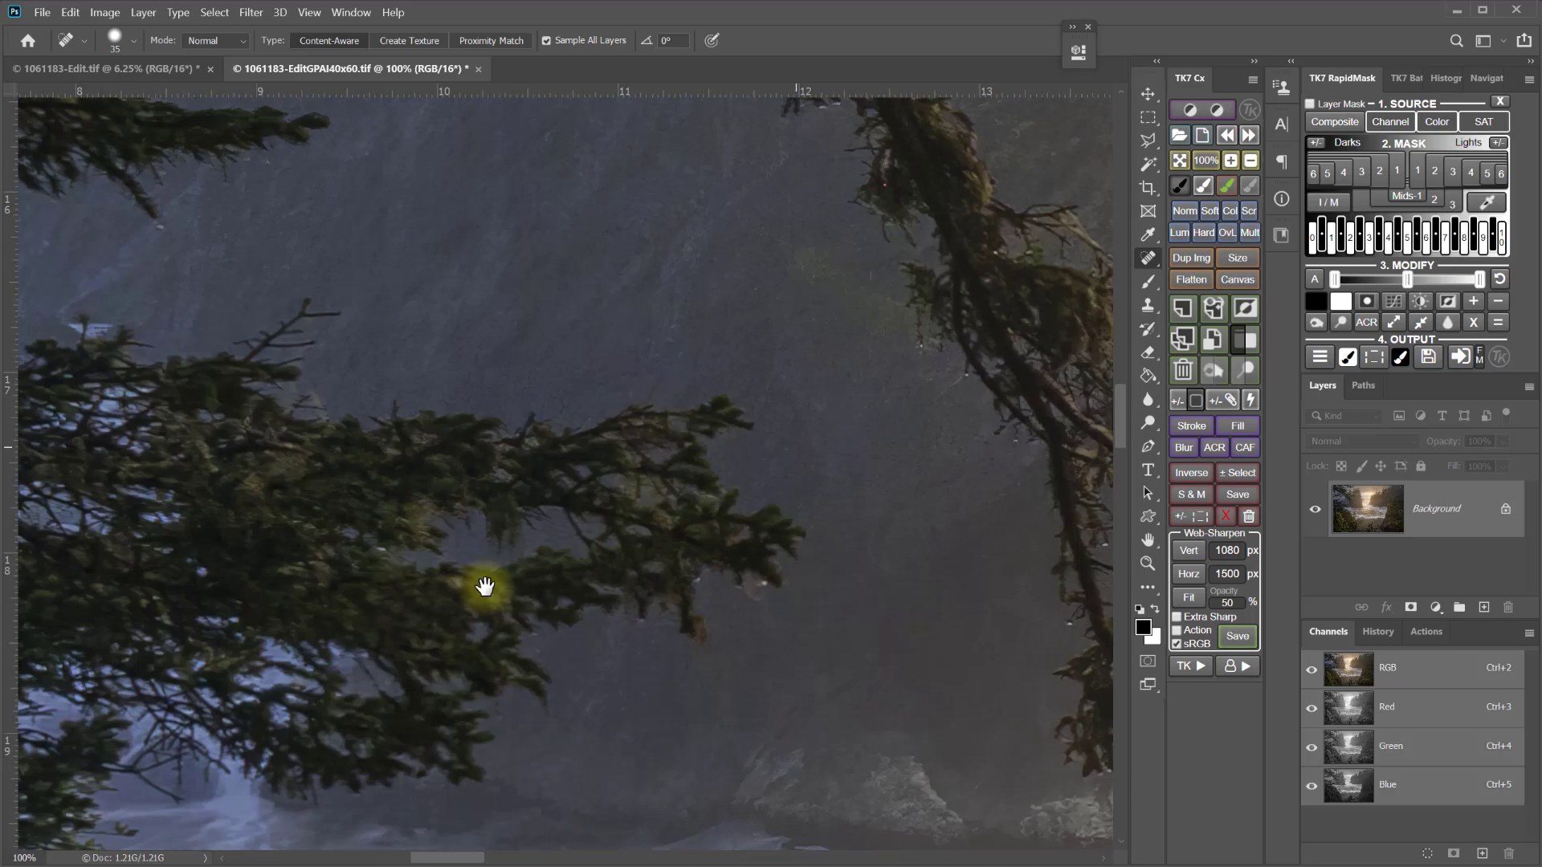
{"action": "left_click_drag", "start_coordinate": [553, 371], "coordinate": [498, 798]}
{"action": "left_click_drag", "start_coordinate": [530, 418], "coordinate": [551, 710]}
{"action": "left_click_drag", "start_coordinate": [546, 450], "coordinate": [543, 689]}
{"action": "left_click_drag", "start_coordinate": [449, 481], "coordinate": [258, 816]}
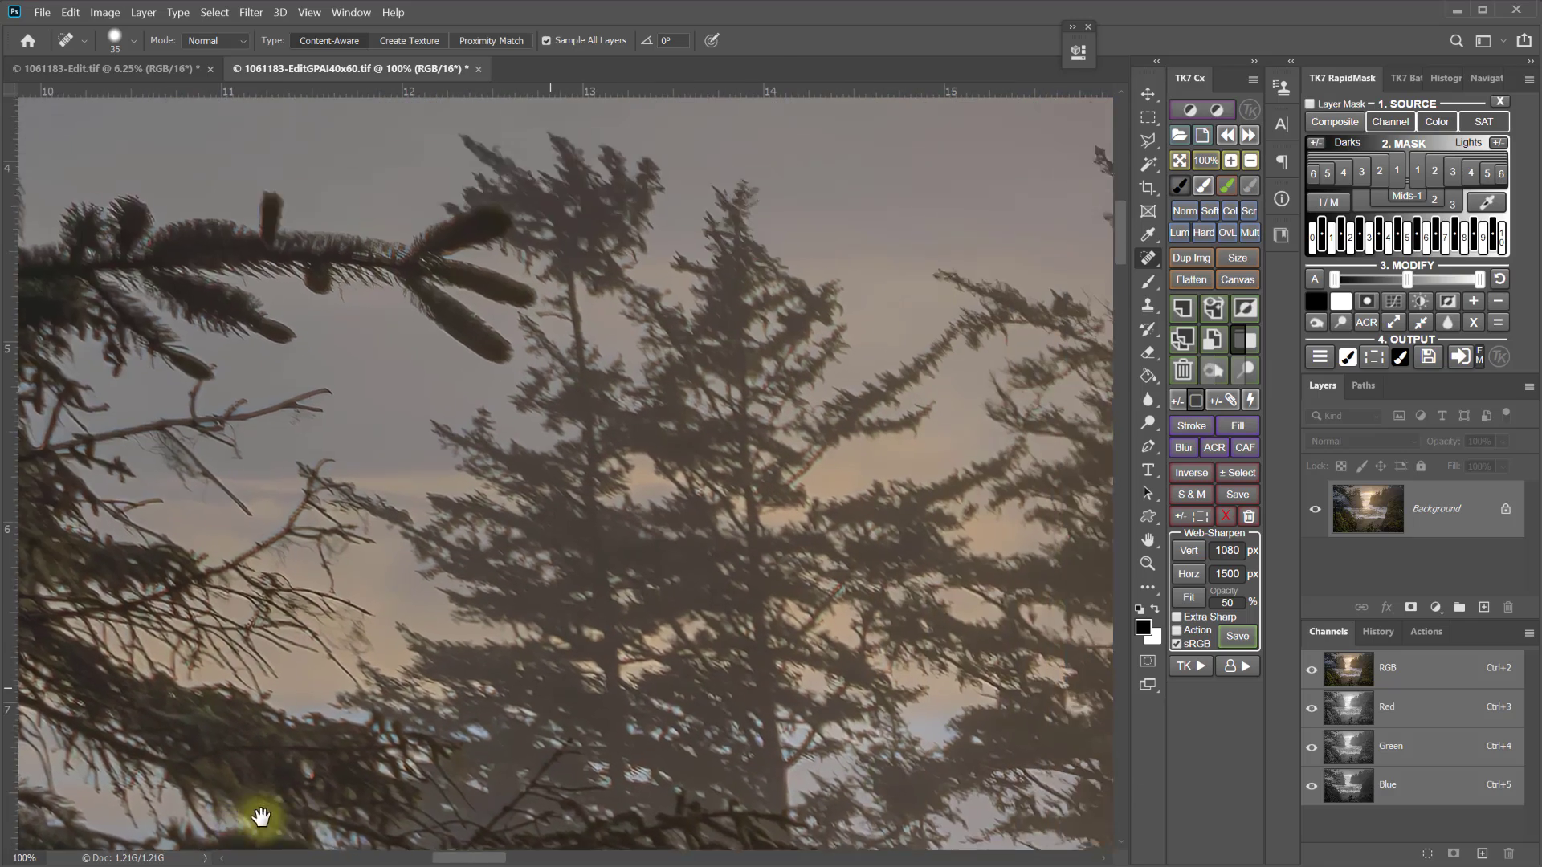
Step: Examine the skyline trees, open sky and sunlit horizon beside the right headland at 100% for enlargement flaws
{"action": "left_click_drag", "start_coordinate": [744, 567], "coordinate": [217, 861]}
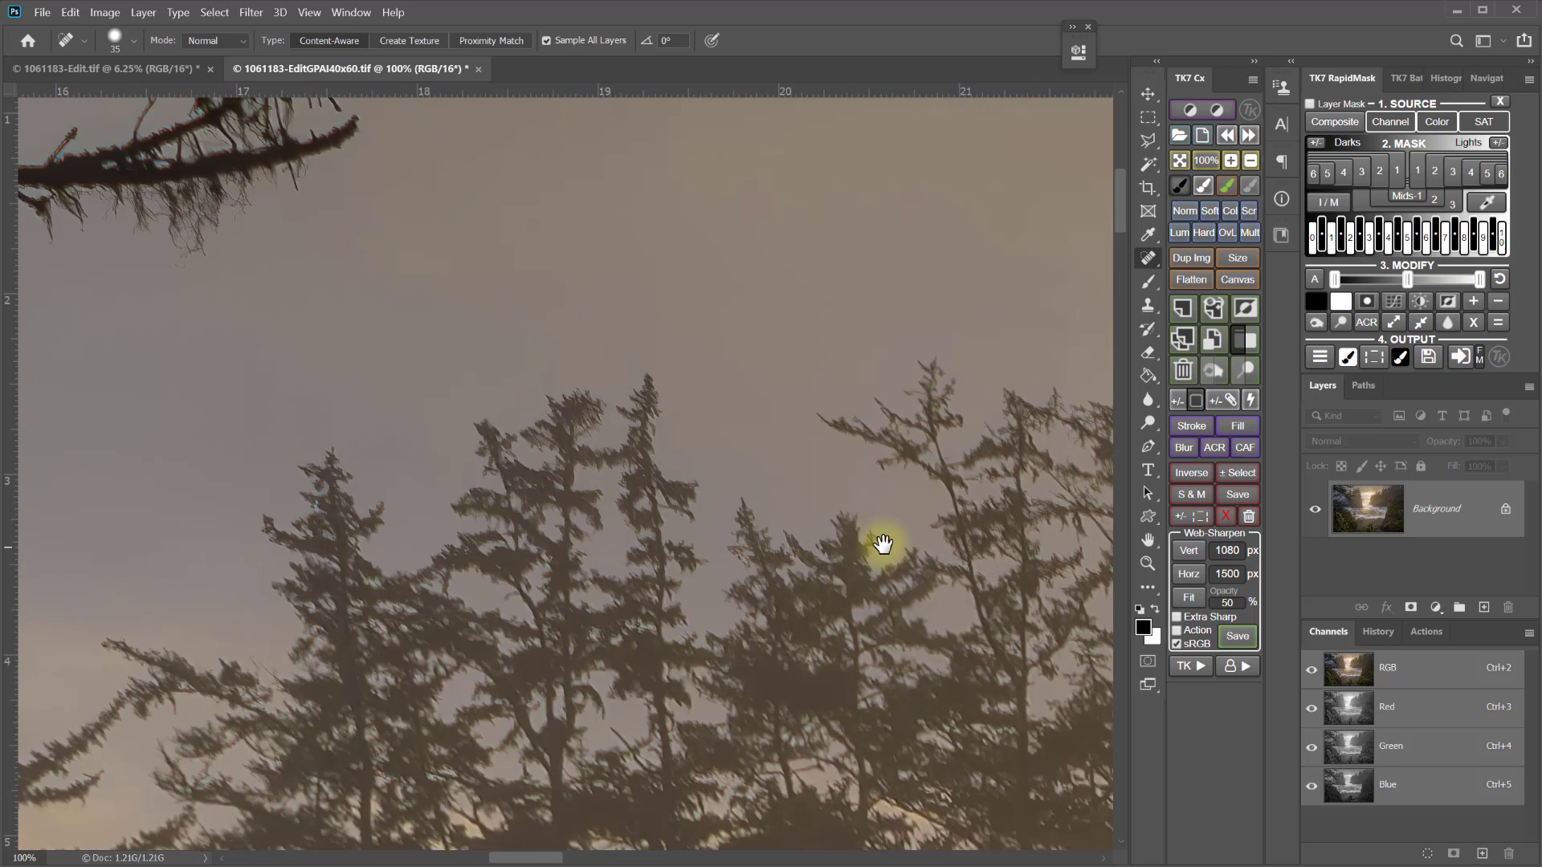
{"action": "left_click_drag", "start_coordinate": [883, 545], "coordinate": [368, 691]}
{"action": "left_click_drag", "start_coordinate": [868, 650], "coordinate": [393, 539]}
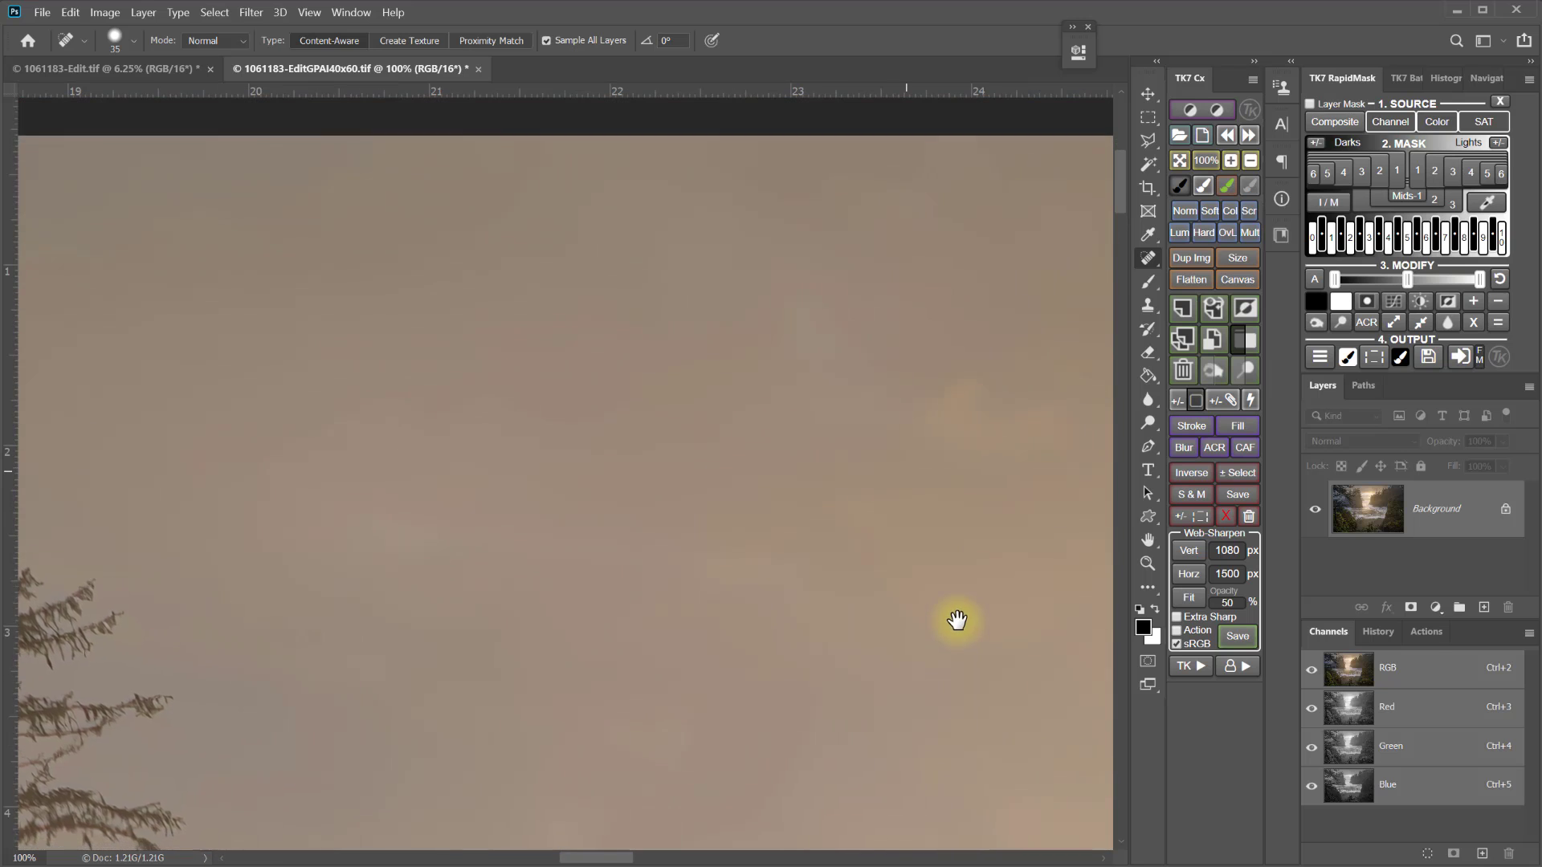
{"action": "left_click_drag", "start_coordinate": [956, 620], "coordinate": [310, 482]}
{"action": "left_click_drag", "start_coordinate": [787, 661], "coordinate": [473, 459]}
{"action": "left_click_drag", "start_coordinate": [572, 606], "coordinate": [245, 805]}
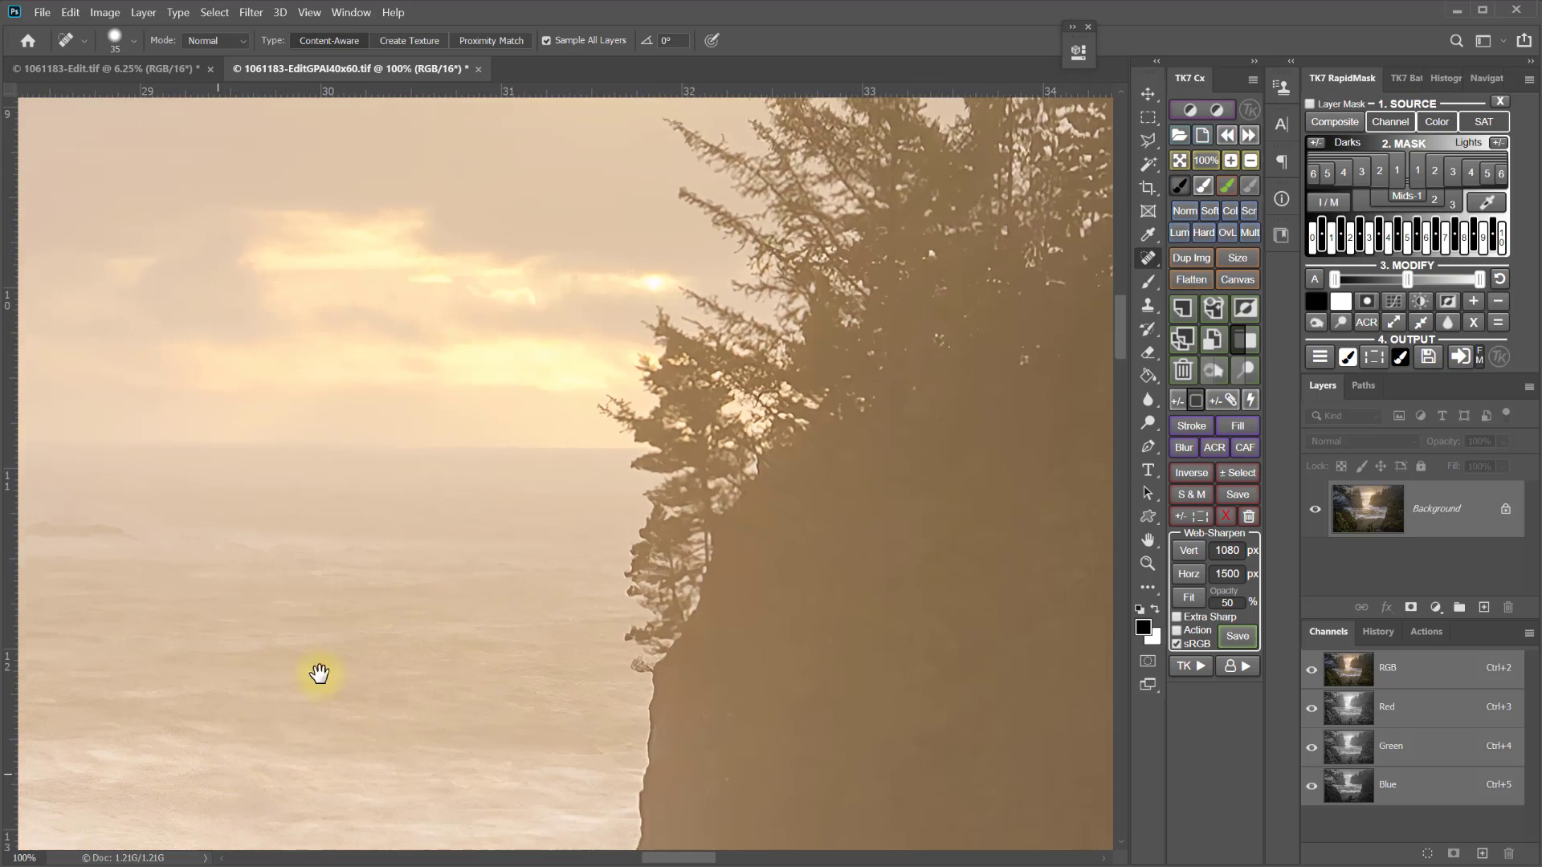
{"action": "left_click_drag", "start_coordinate": [318, 673], "coordinate": [661, 520]}
{"action": "left_click_drag", "start_coordinate": [379, 647], "coordinate": [923, 517]}
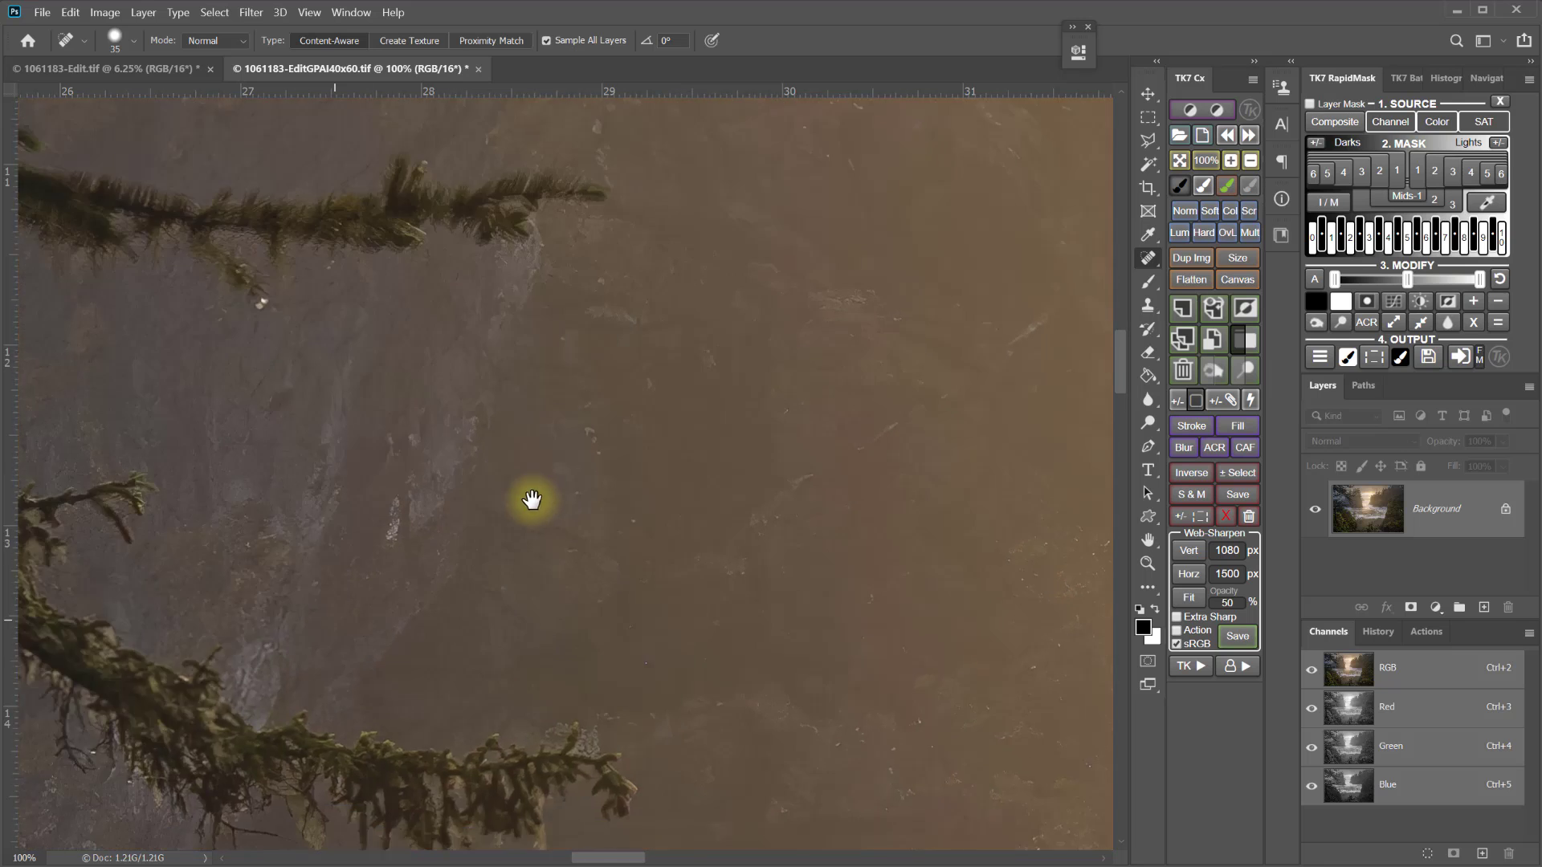
Step: Check the left headland's cliff face and the mossy and bare branches hanging in front of it
{"action": "mouse_move", "coordinate": [534, 503]}
{"action": "left_mouse_down"}
{"action": "mouse_move", "coordinate": [499, 499]}
{"action": "mouse_move", "coordinate": [910, 522]}
{"action": "mouse_move", "coordinate": [984, 275]}
{"action": "left_mouse_up"}
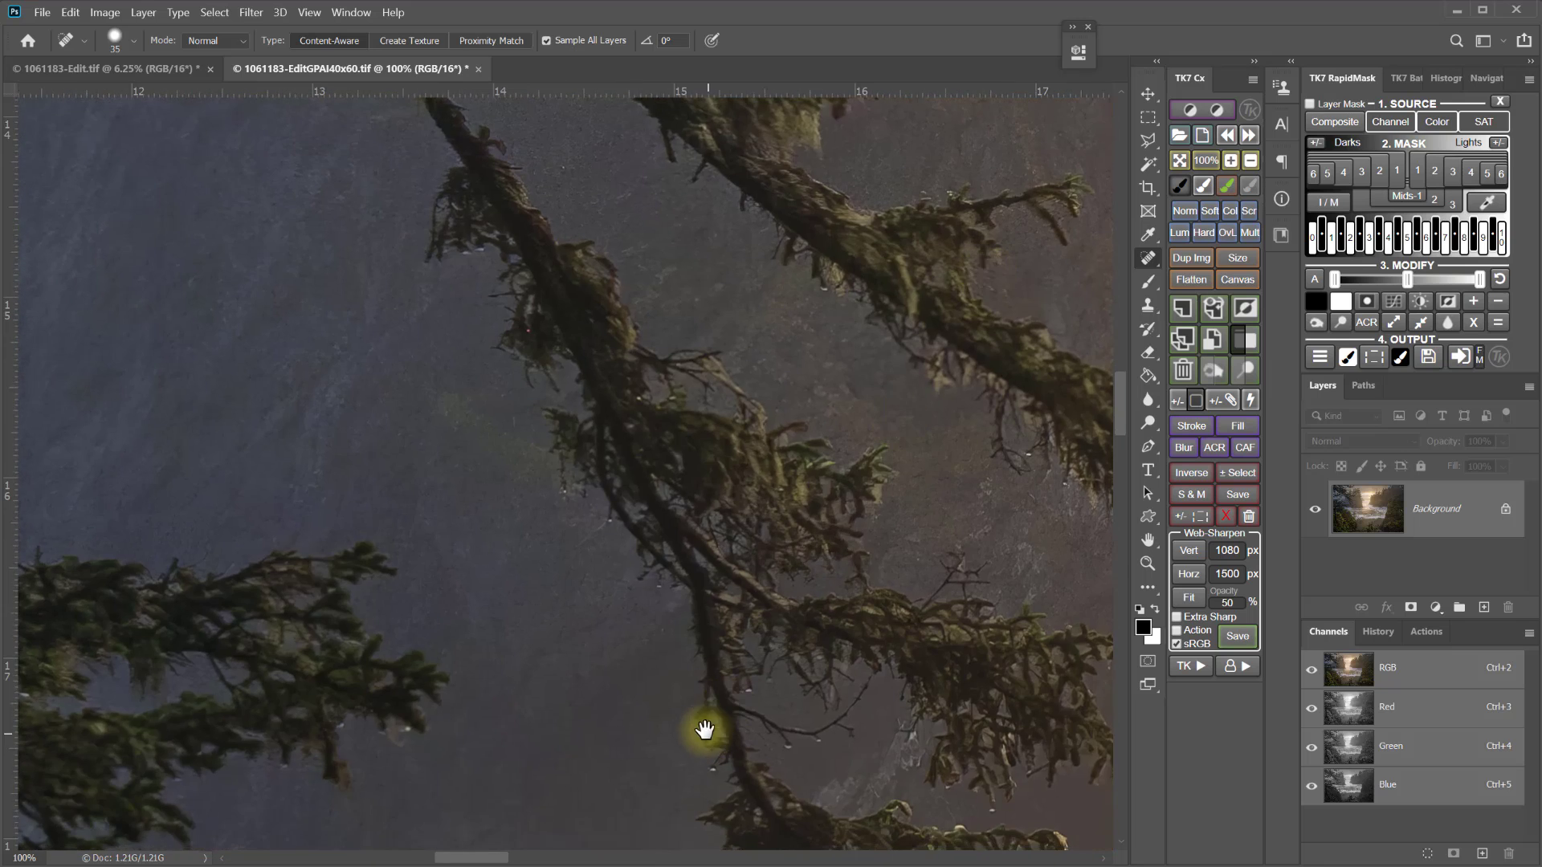
{"action": "left_click_drag", "start_coordinate": [704, 729], "coordinate": [714, 519]}
{"action": "left_click_drag", "start_coordinate": [719, 705], "coordinate": [1027, 361]}
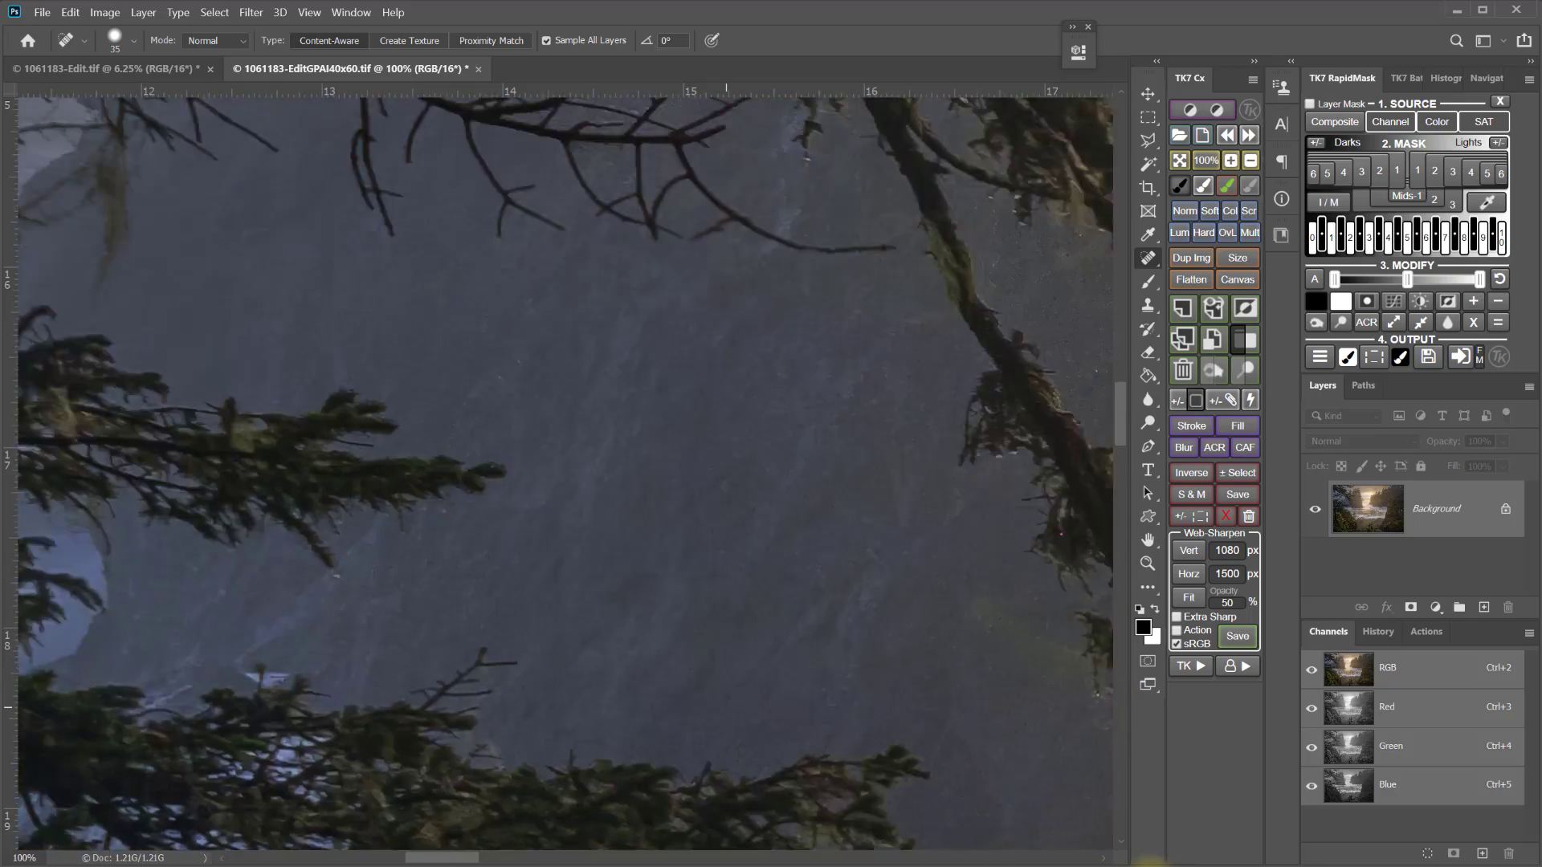
{"action": "left_click_drag", "start_coordinate": [241, 209], "coordinate": [368, 510]}
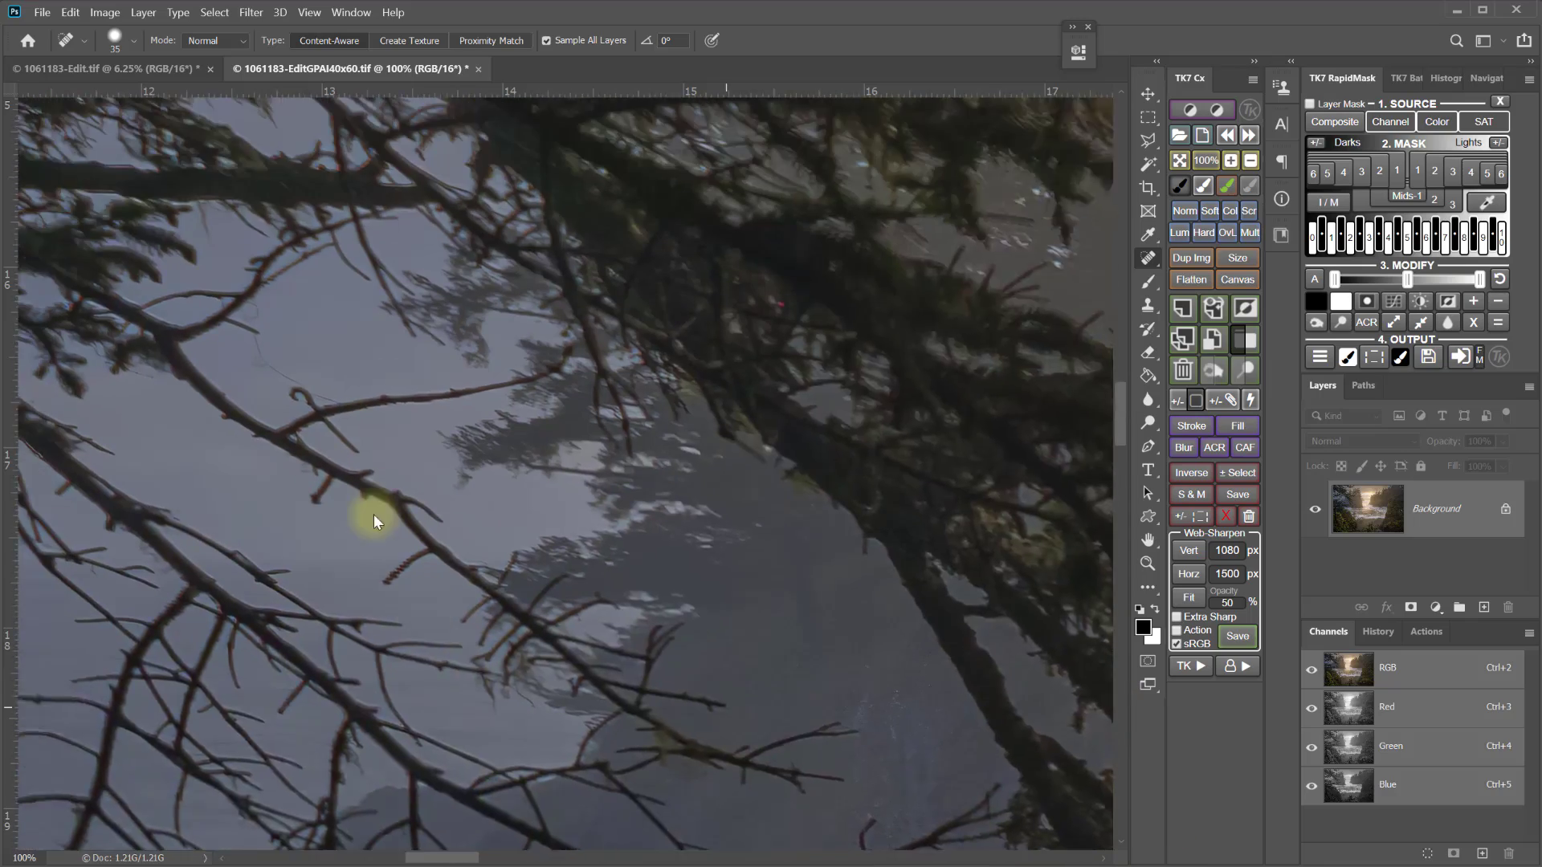
{"action": "left_click_drag", "start_coordinate": [120, 430], "coordinate": [508, 670]}
{"action": "left_click_drag", "start_coordinate": [393, 530], "coordinate": [812, 816]}
{"action": "left_click_drag", "start_coordinate": [731, 588], "coordinate": [827, 803]}
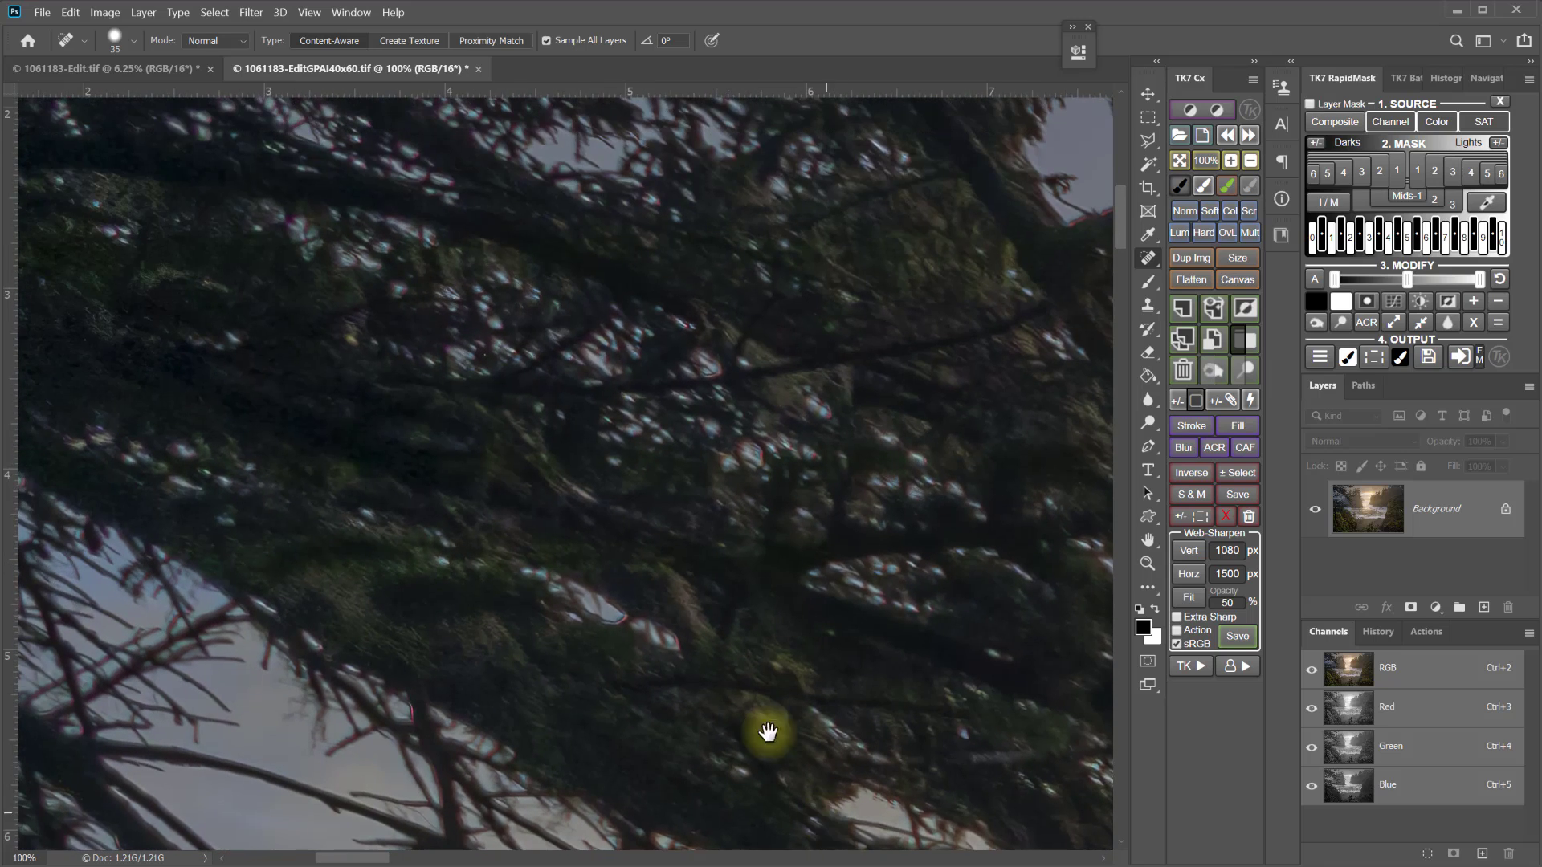
Step: Examine the dark spruce branches against the sky in the photo's upper-left corner for colour fringing
{"action": "left_click_drag", "start_coordinate": [764, 731], "coordinate": [809, 799]}
{"action": "left_click_drag", "start_coordinate": [747, 618], "coordinate": [754, 737]}
{"action": "left_click_drag", "start_coordinate": [594, 682], "coordinate": [599, 799]}
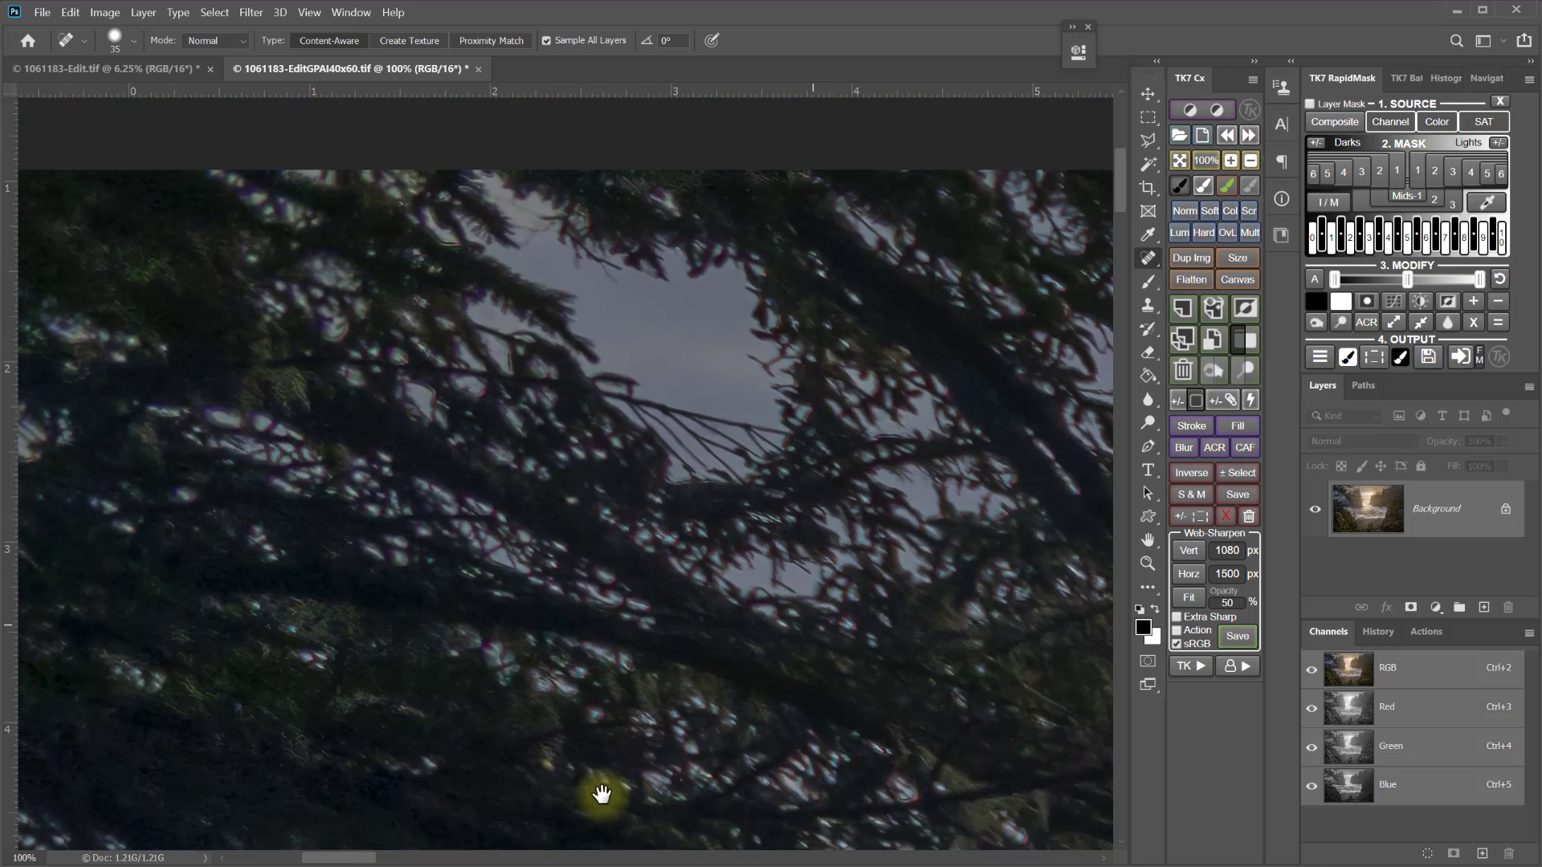
{"action": "left_click_drag", "start_coordinate": [803, 622], "coordinate": [812, 739]}
{"action": "left_click_drag", "start_coordinate": [514, 562], "coordinate": [389, 658]}
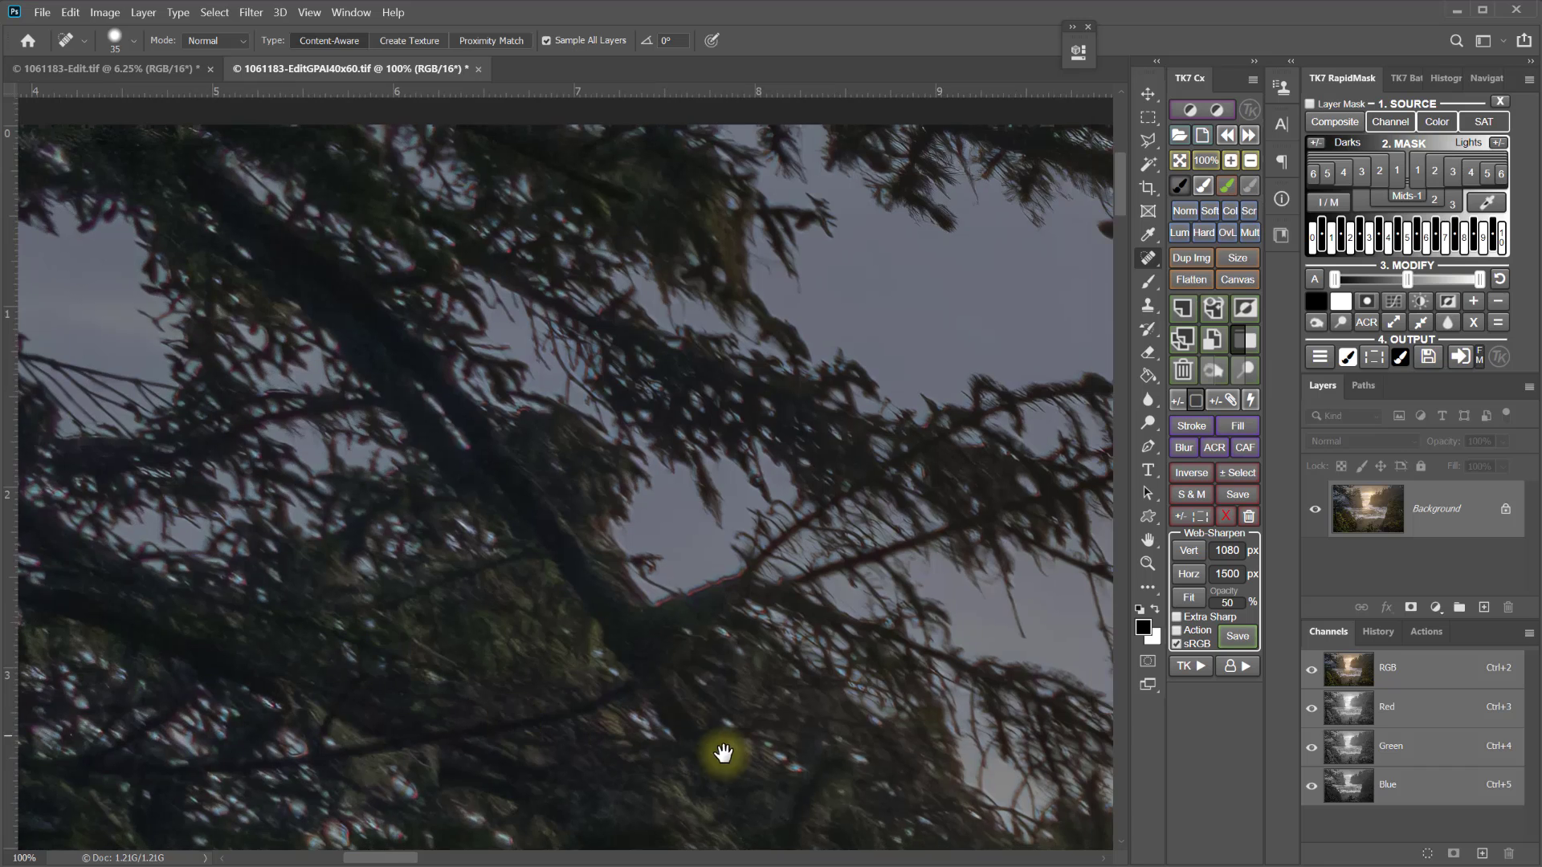
{"action": "left_click_drag", "start_coordinate": [723, 750], "coordinate": [570, 697]}
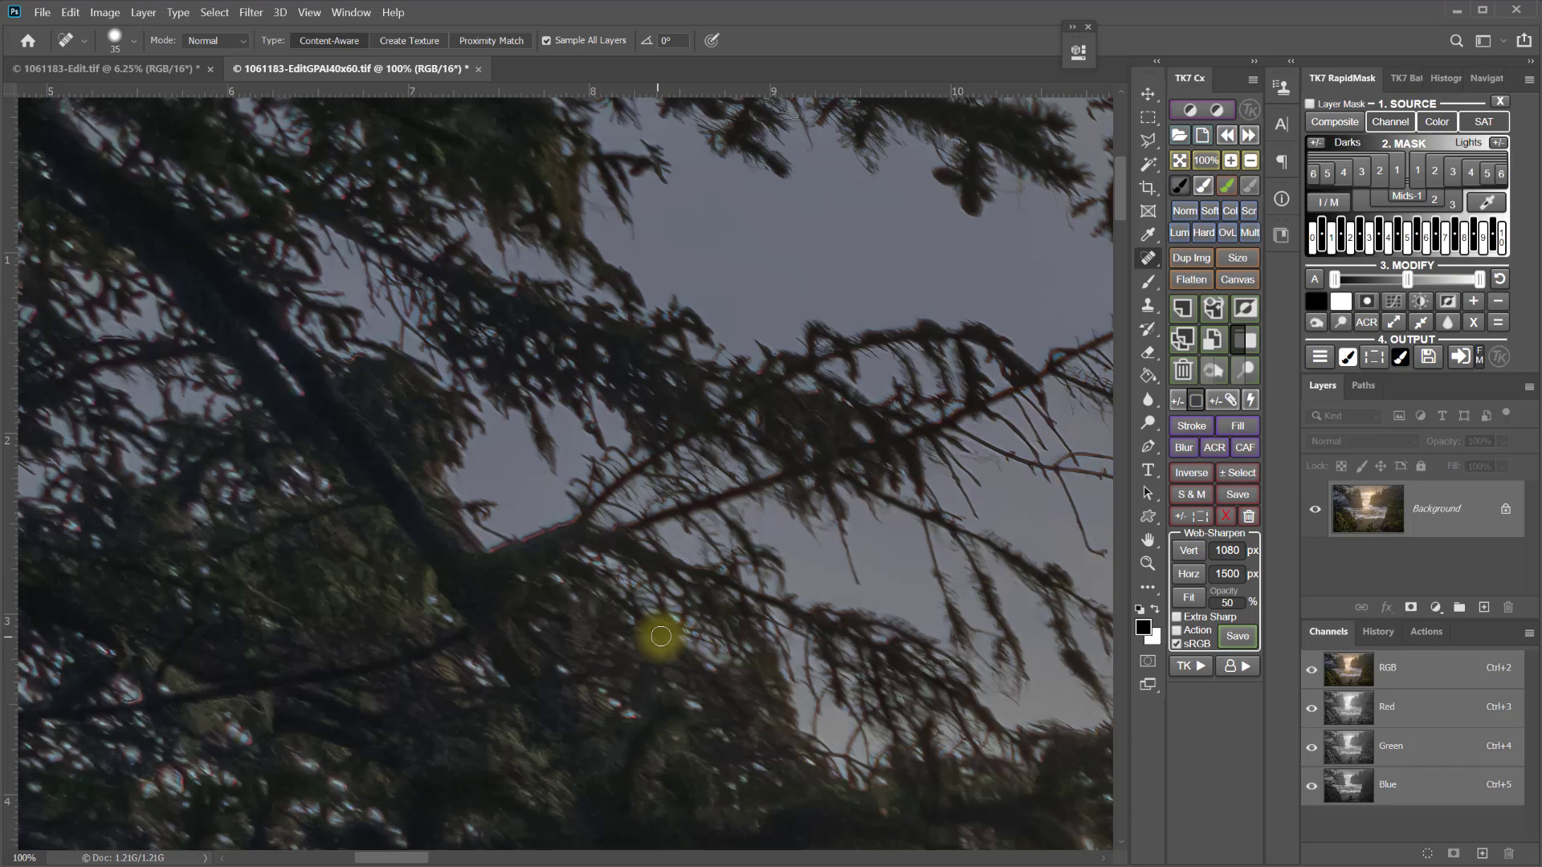
{"action": "mouse_move", "coordinate": [367, 345]}
{"action": "left_mouse_down"}
{"action": "mouse_move", "coordinate": [503, 452]}
{"action": "mouse_move", "coordinate": [489, 358]}
{"action": "mouse_move", "coordinate": [613, 489]}
{"action": "left_mouse_up"}
{"action": "left_click_drag", "start_coordinate": [640, 400], "coordinate": [525, 375]}
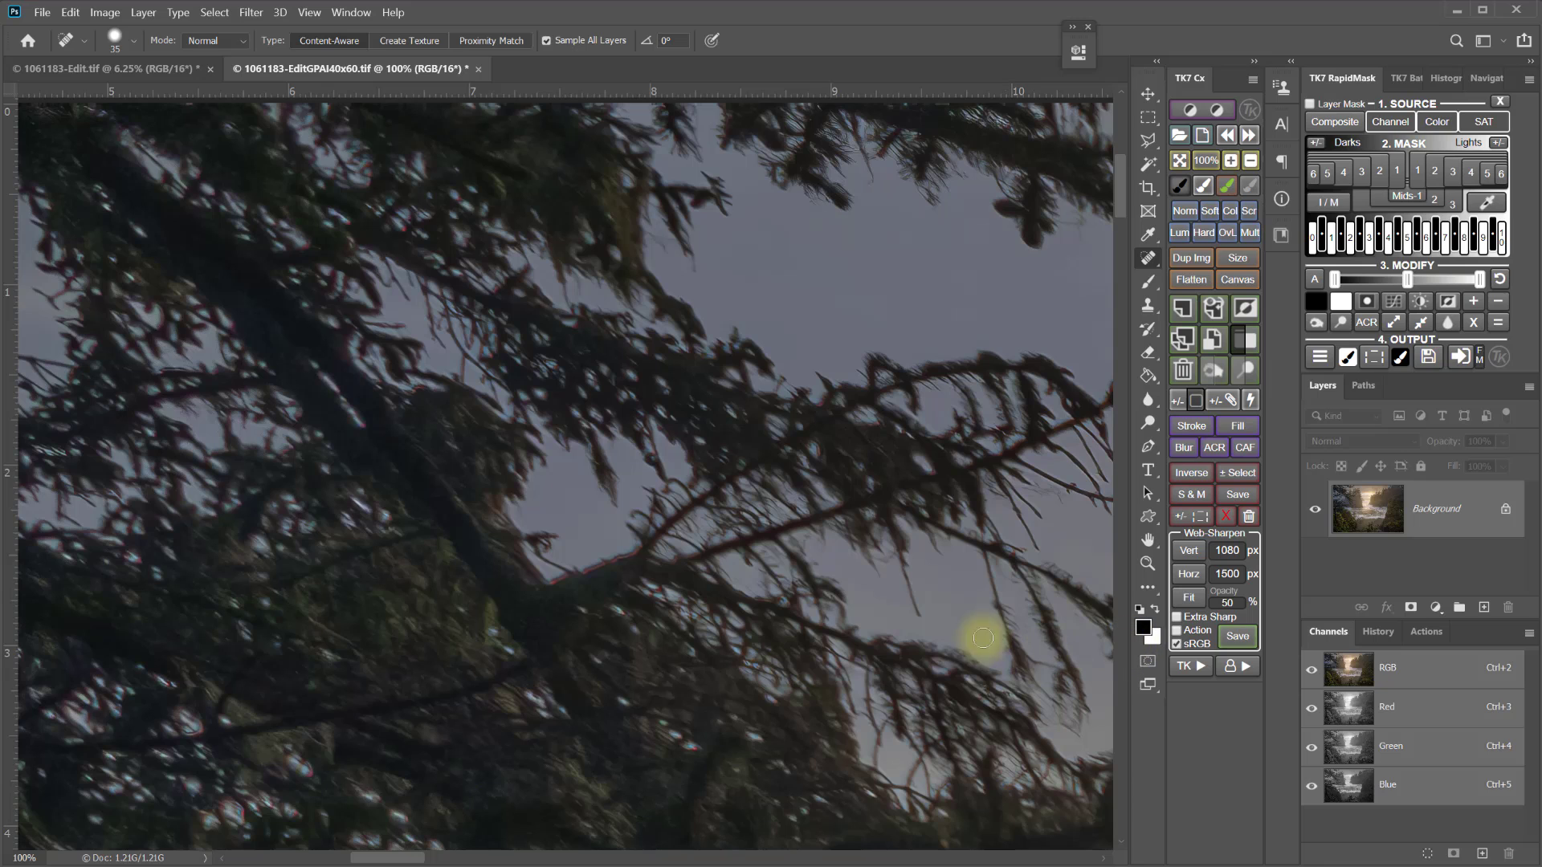
Step: Run the TK7 Correct CA action on the image with a Gaussian Blur radius of 7.2 pixels
{"action": "left_click", "coordinate": [1200, 668]}
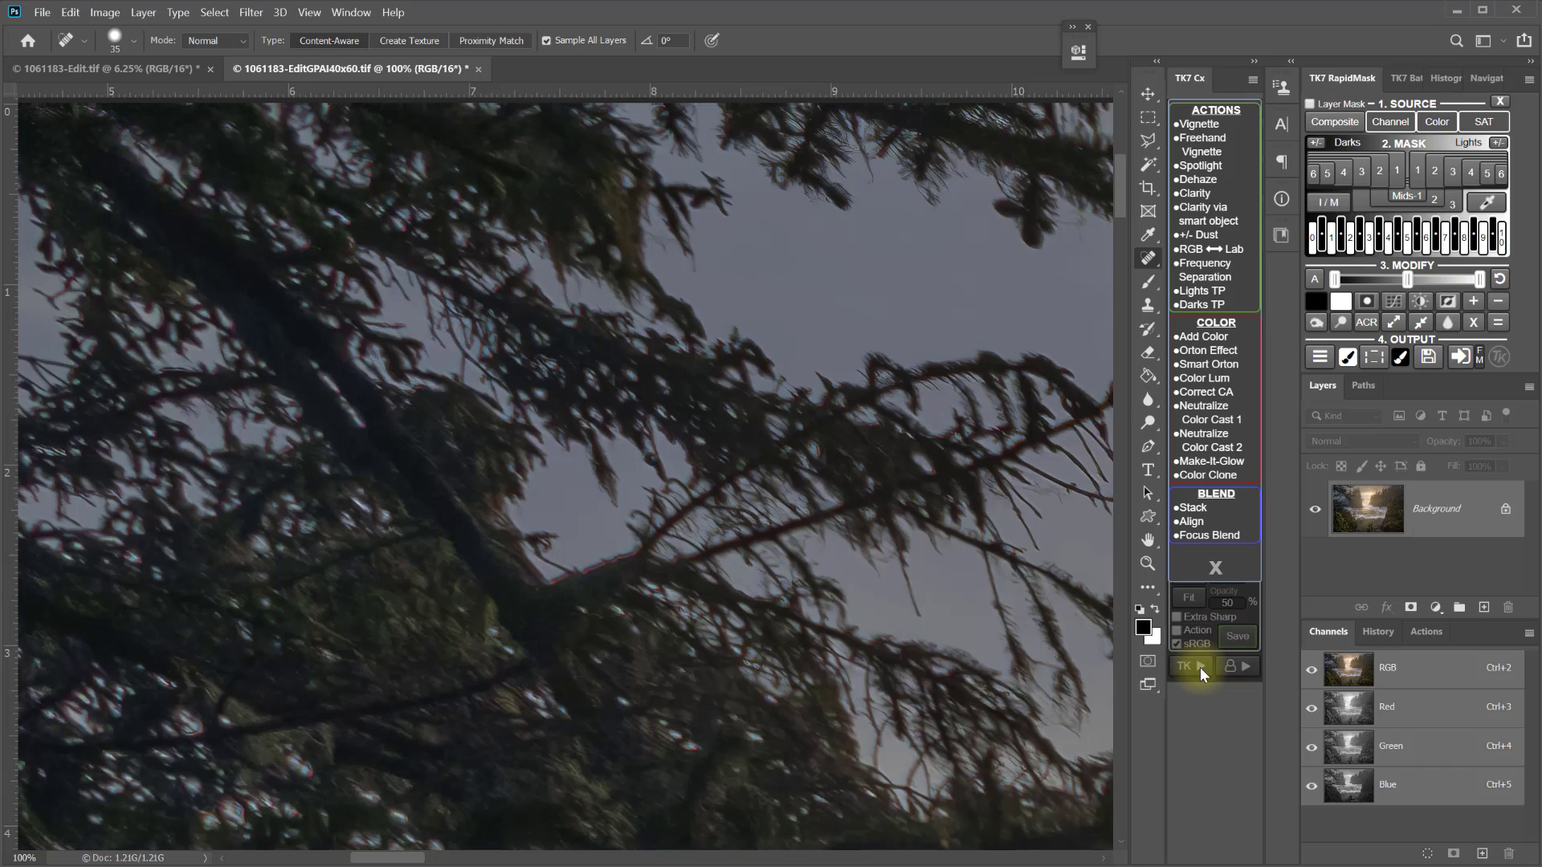
{"action": "left_click", "coordinate": [1195, 407]}
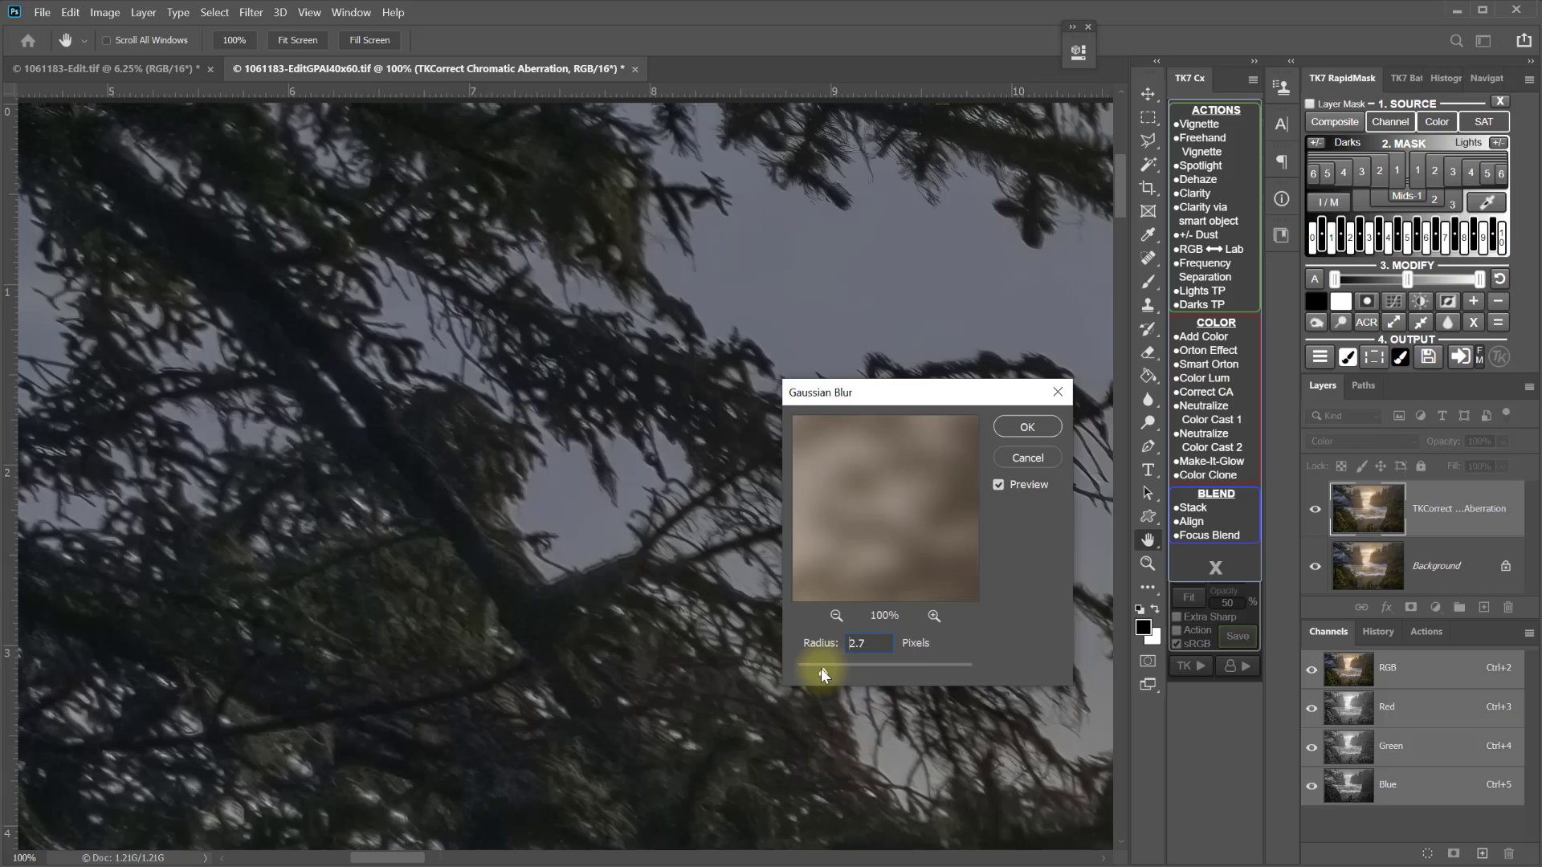
{"action": "left_click_drag", "start_coordinate": [821, 668], "coordinate": [788, 682]}
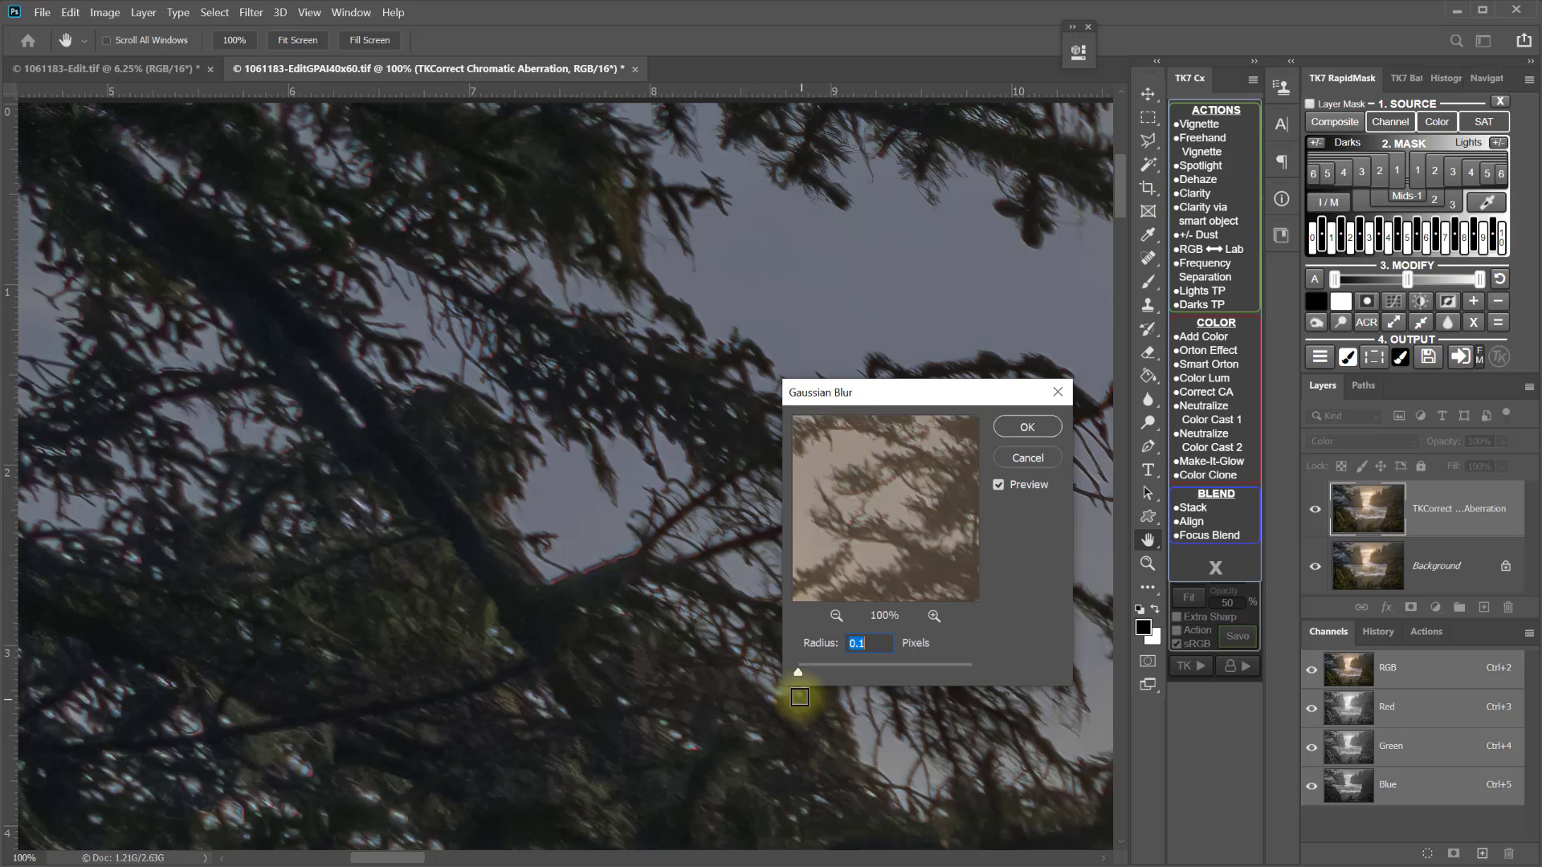
{"action": "left_click_drag", "start_coordinate": [797, 672], "coordinate": [820, 673]}
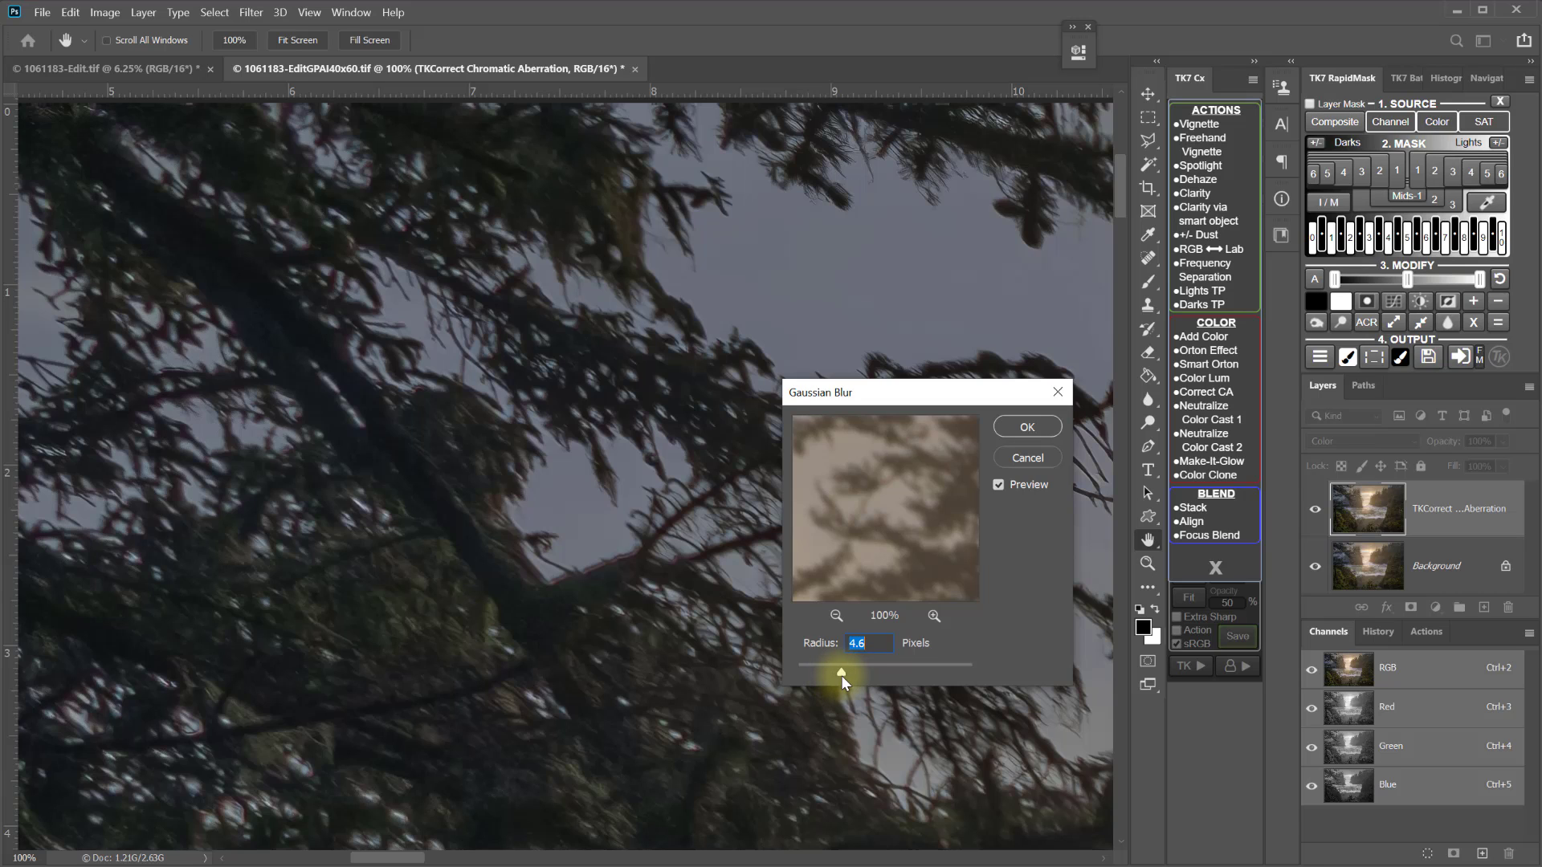
{"action": "left_click_drag", "start_coordinate": [848, 675], "coordinate": [856, 671]}
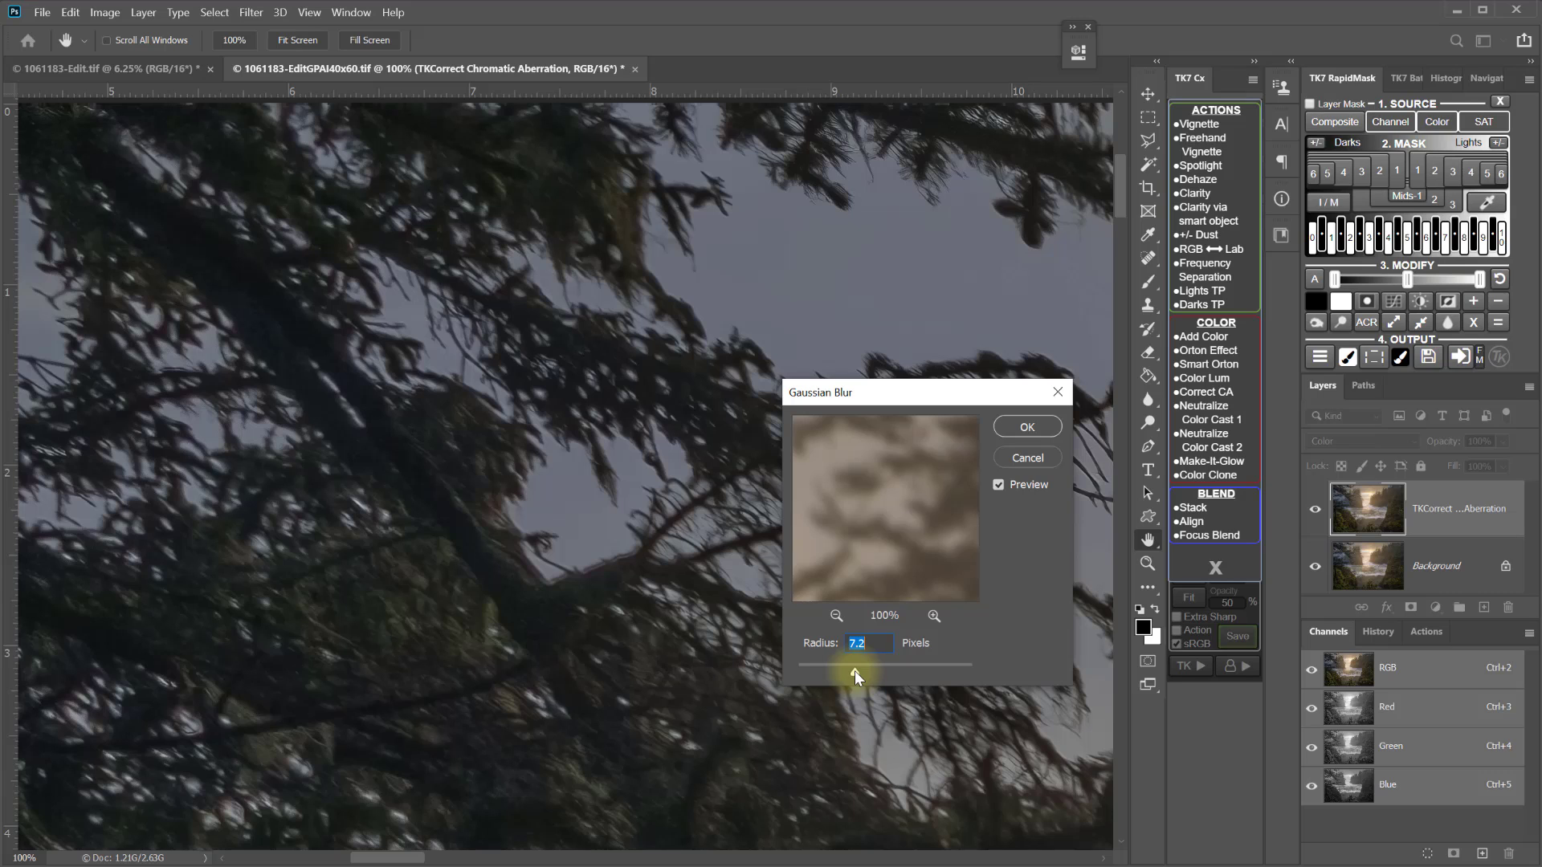
{"action": "left_click", "coordinate": [1030, 430]}
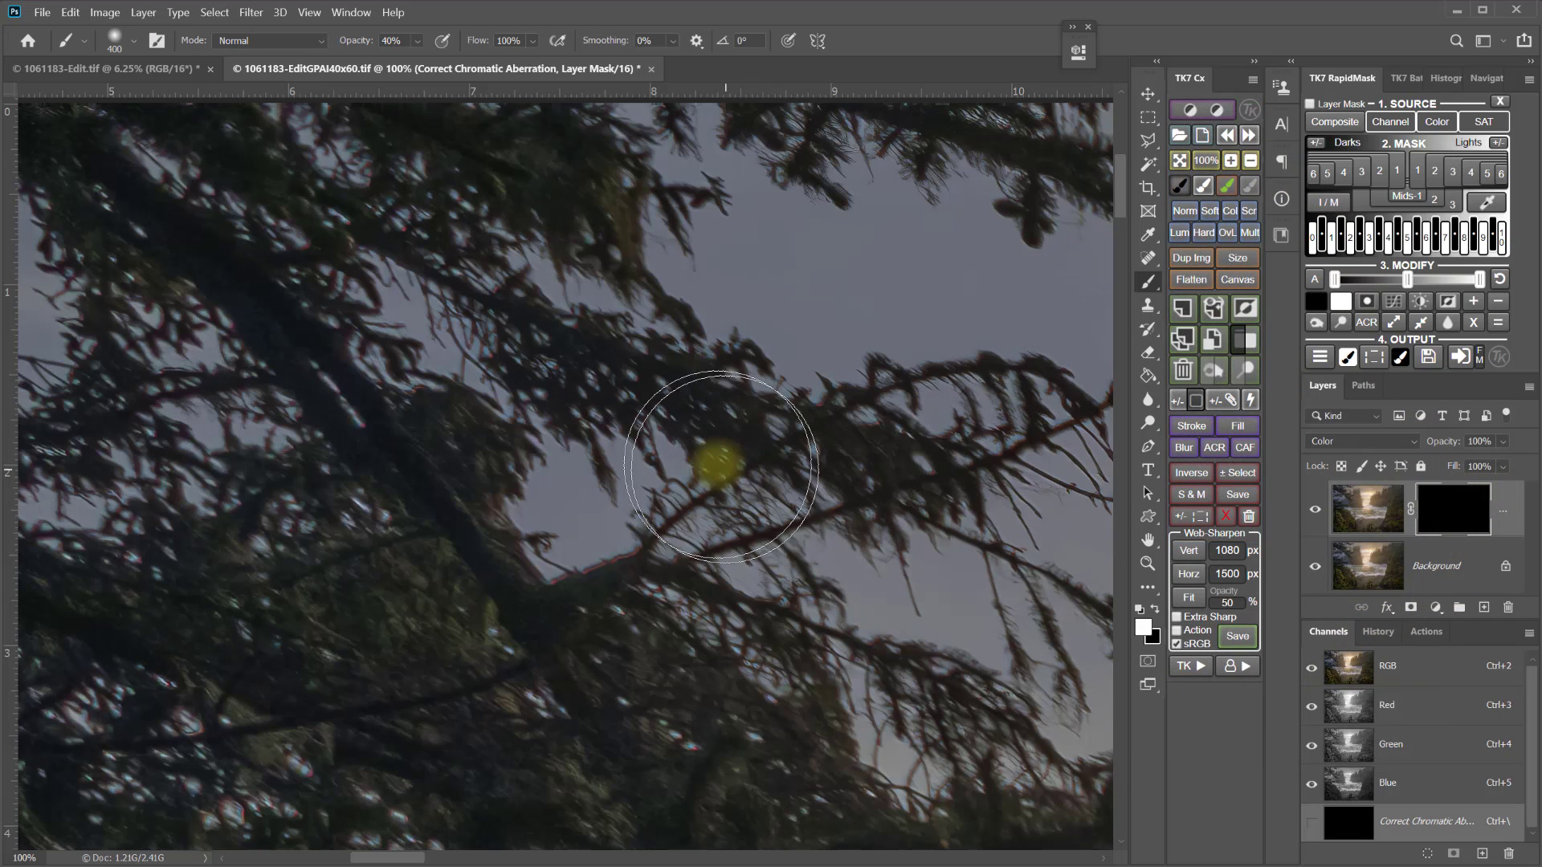
Step: Paint white on the Correct Chromatic Aberration mask over the fringed upper-left branches, using a 70 px brush at 100% opacity
{"action": "key", "text": "bracketleft"}
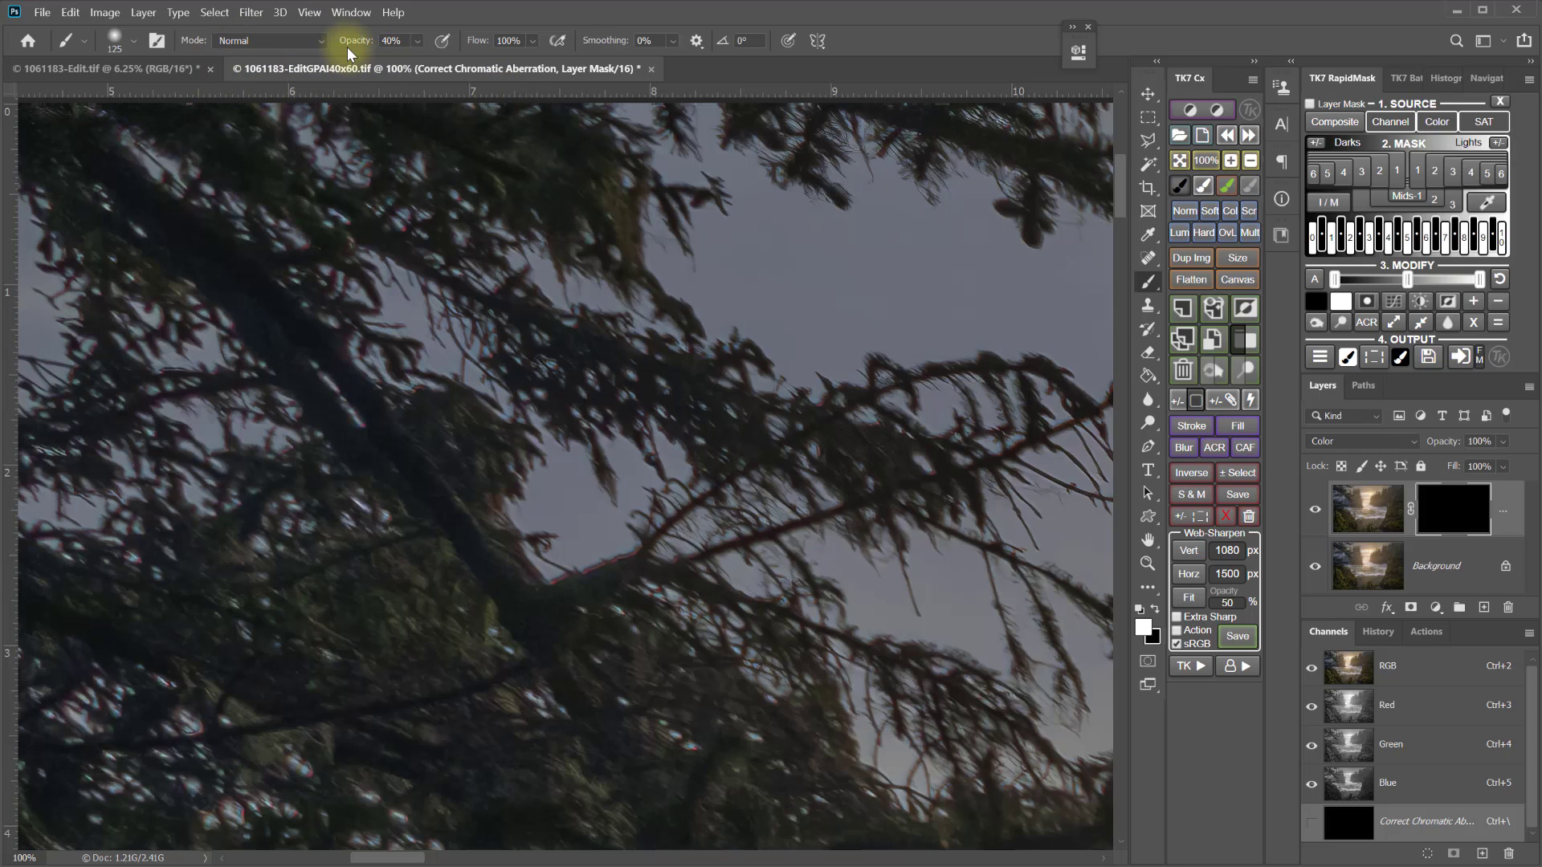
{"action": "left_click_drag", "start_coordinate": [359, 49], "coordinate": [441, 52]}
{"action": "key", "text": "bracketleft"}
{"action": "key", "text": "bracketleft"}
{"action": "key", "text": "bracketleft"}
{"action": "key", "text": "bracketleft"}
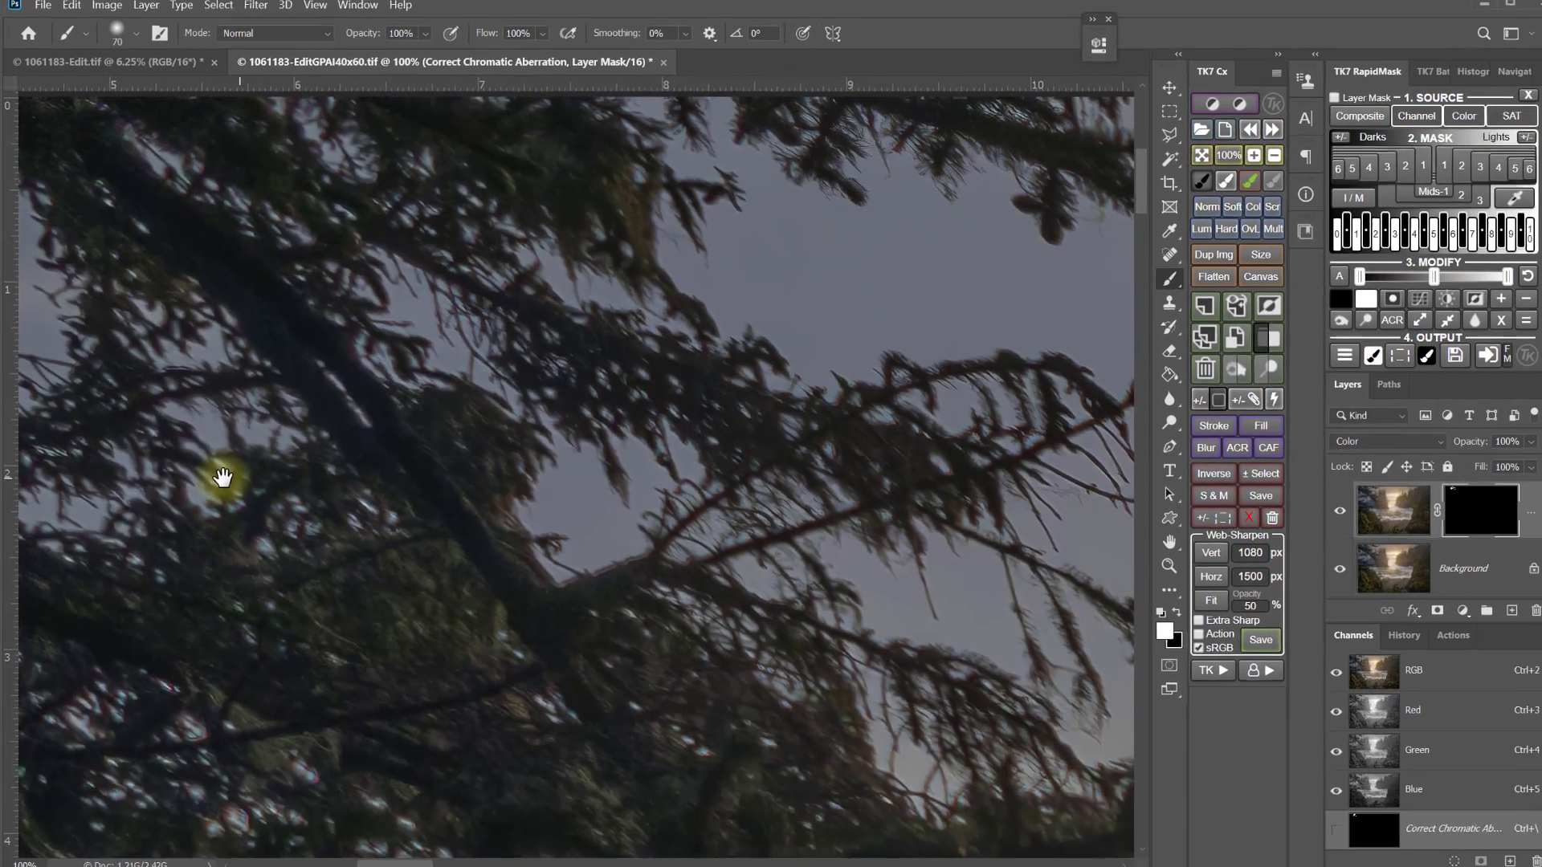
Step: Finish the chromatic aberration mask along the remaining upper-left branches, fit the whole image in view and flatten the layers
{"action": "mouse_move", "coordinate": [224, 475]}
{"action": "left_mouse_down"}
{"action": "mouse_move", "coordinate": [936, 489]}
{"action": "mouse_move", "coordinate": [693, 608]}
{"action": "mouse_move", "coordinate": [947, 458]}
{"action": "left_mouse_up"}
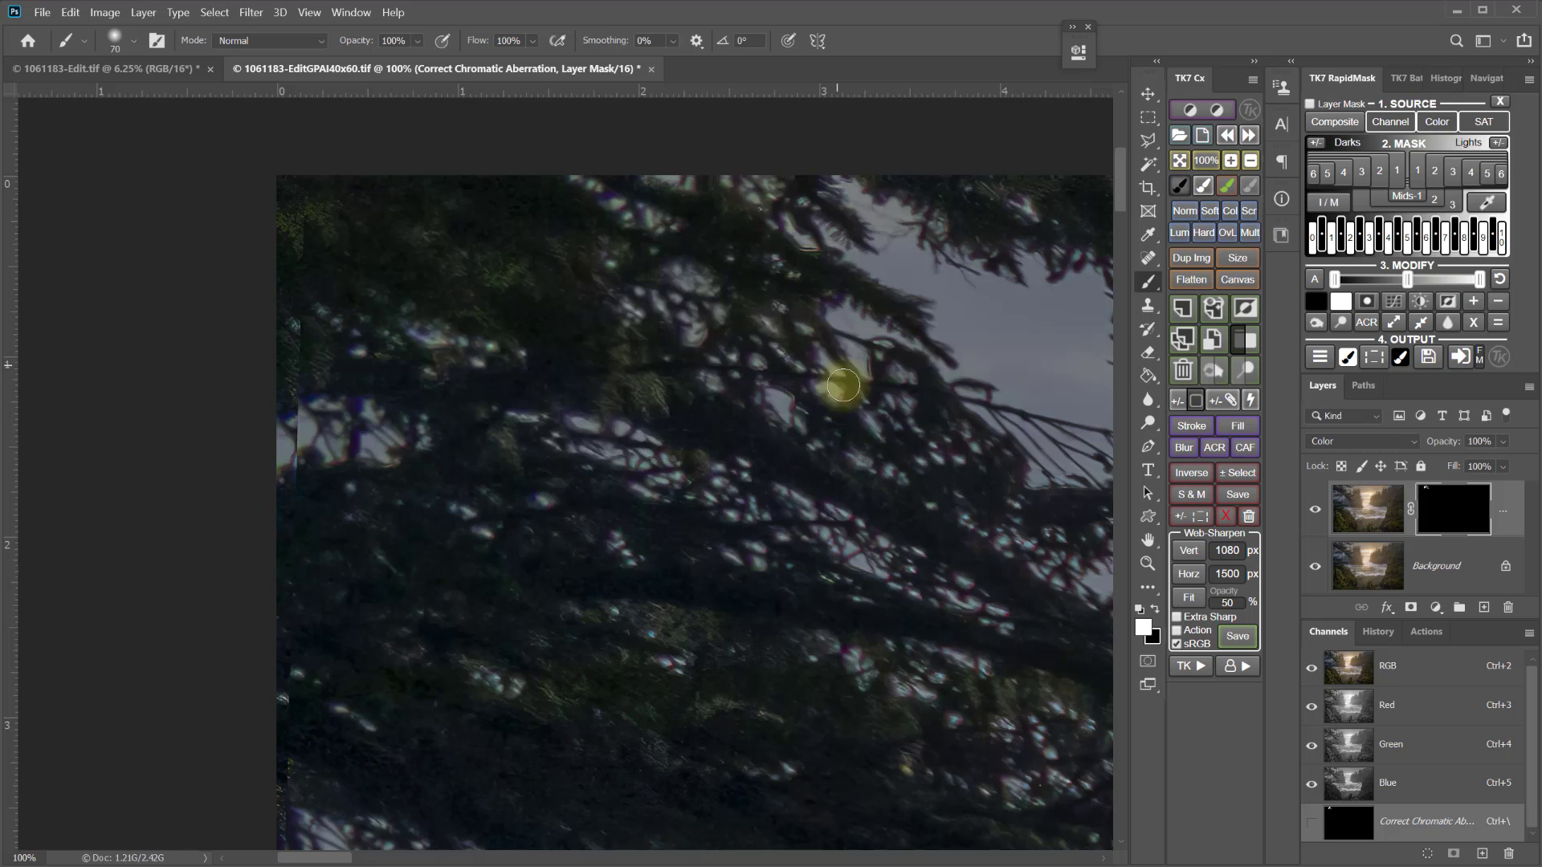
{"action": "mouse_move", "coordinate": [960, 640]}
{"action": "left_mouse_down"}
{"action": "mouse_move", "coordinate": [461, 128]}
{"action": "mouse_move", "coordinate": [760, 518]}
{"action": "mouse_move", "coordinate": [716, 447]}
{"action": "left_mouse_up"}
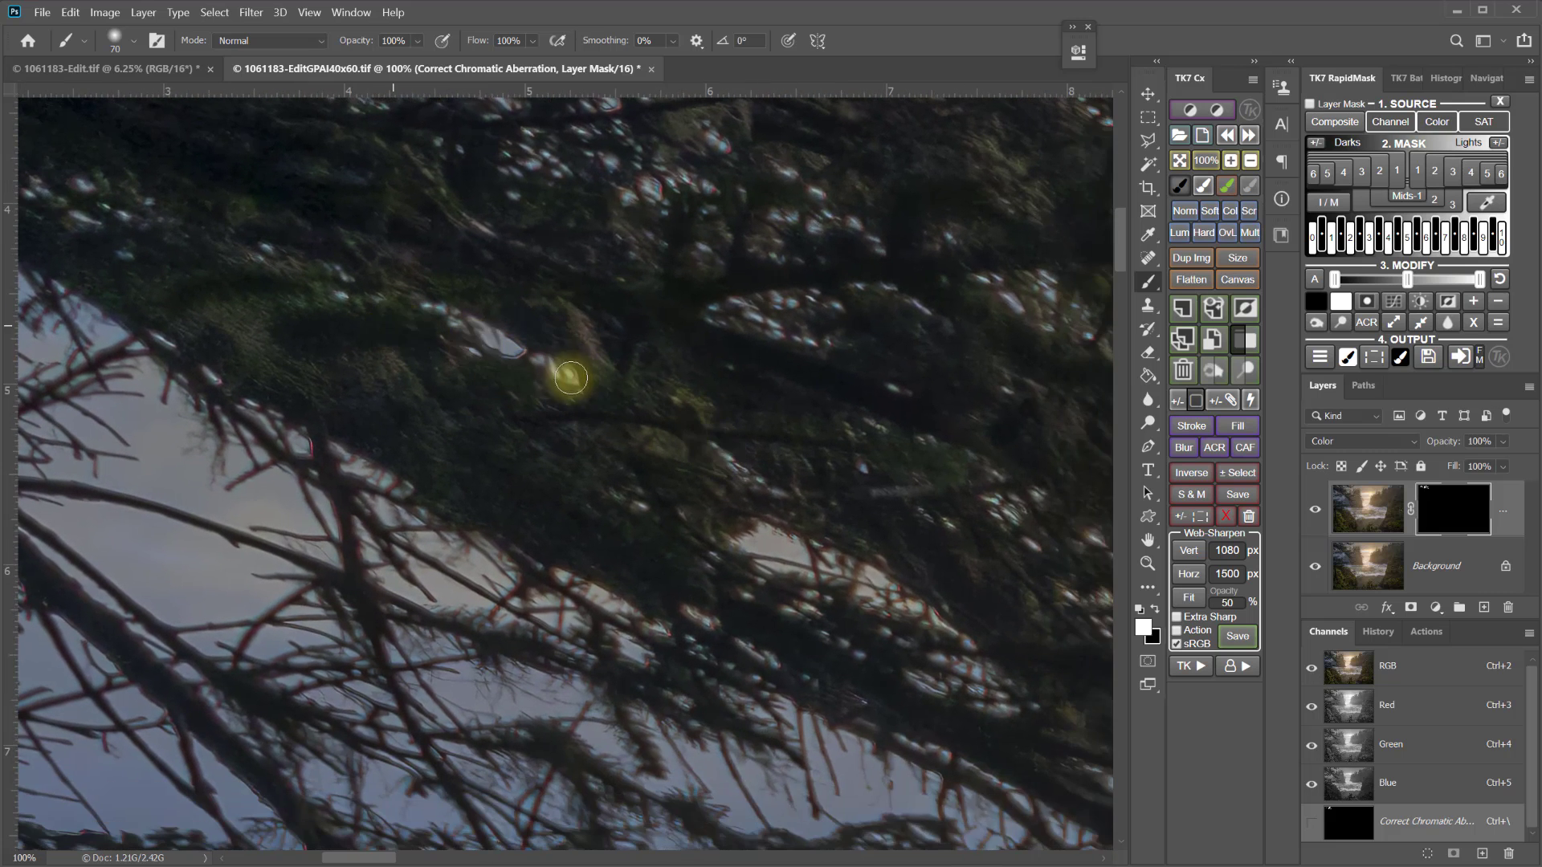
{"action": "left_click_drag", "start_coordinate": [888, 550], "coordinate": [339, 445]}
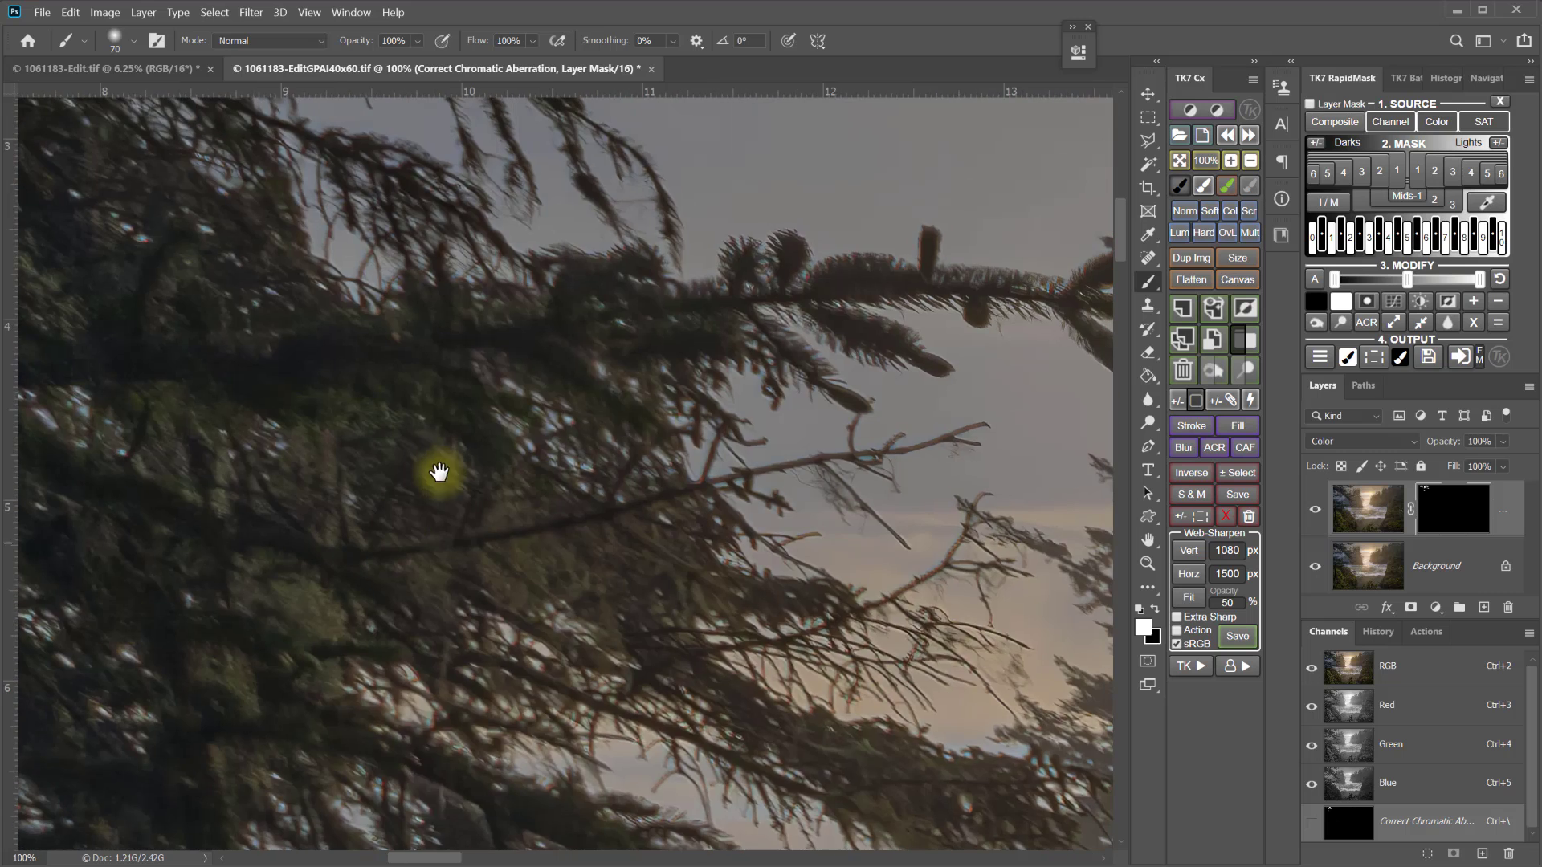
{"action": "left_click_drag", "start_coordinate": [441, 472], "coordinate": [327, 713]}
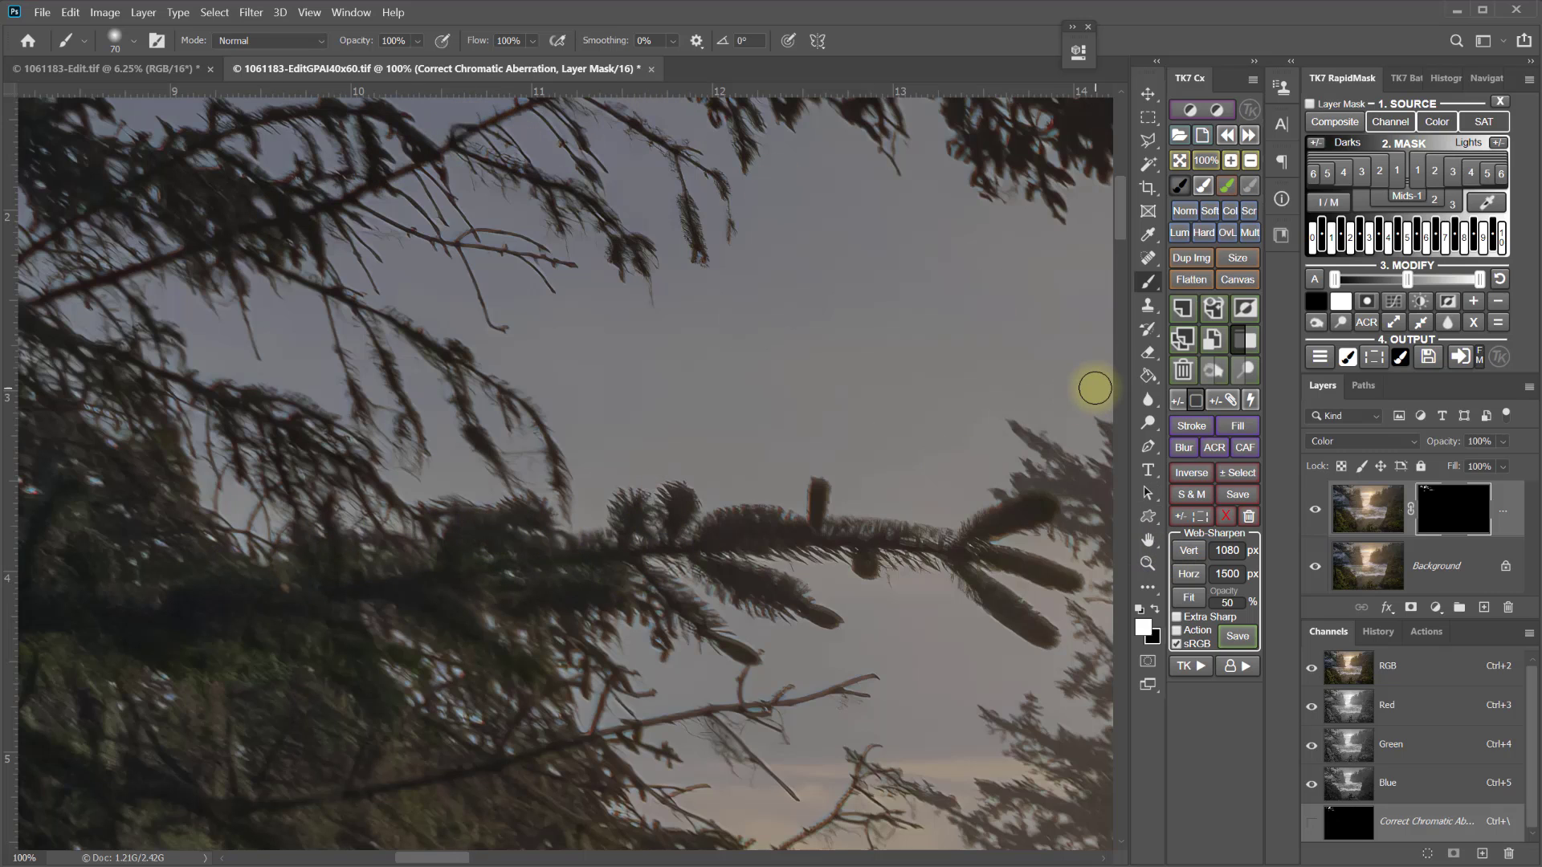
{"action": "left_click", "coordinate": [1184, 164]}
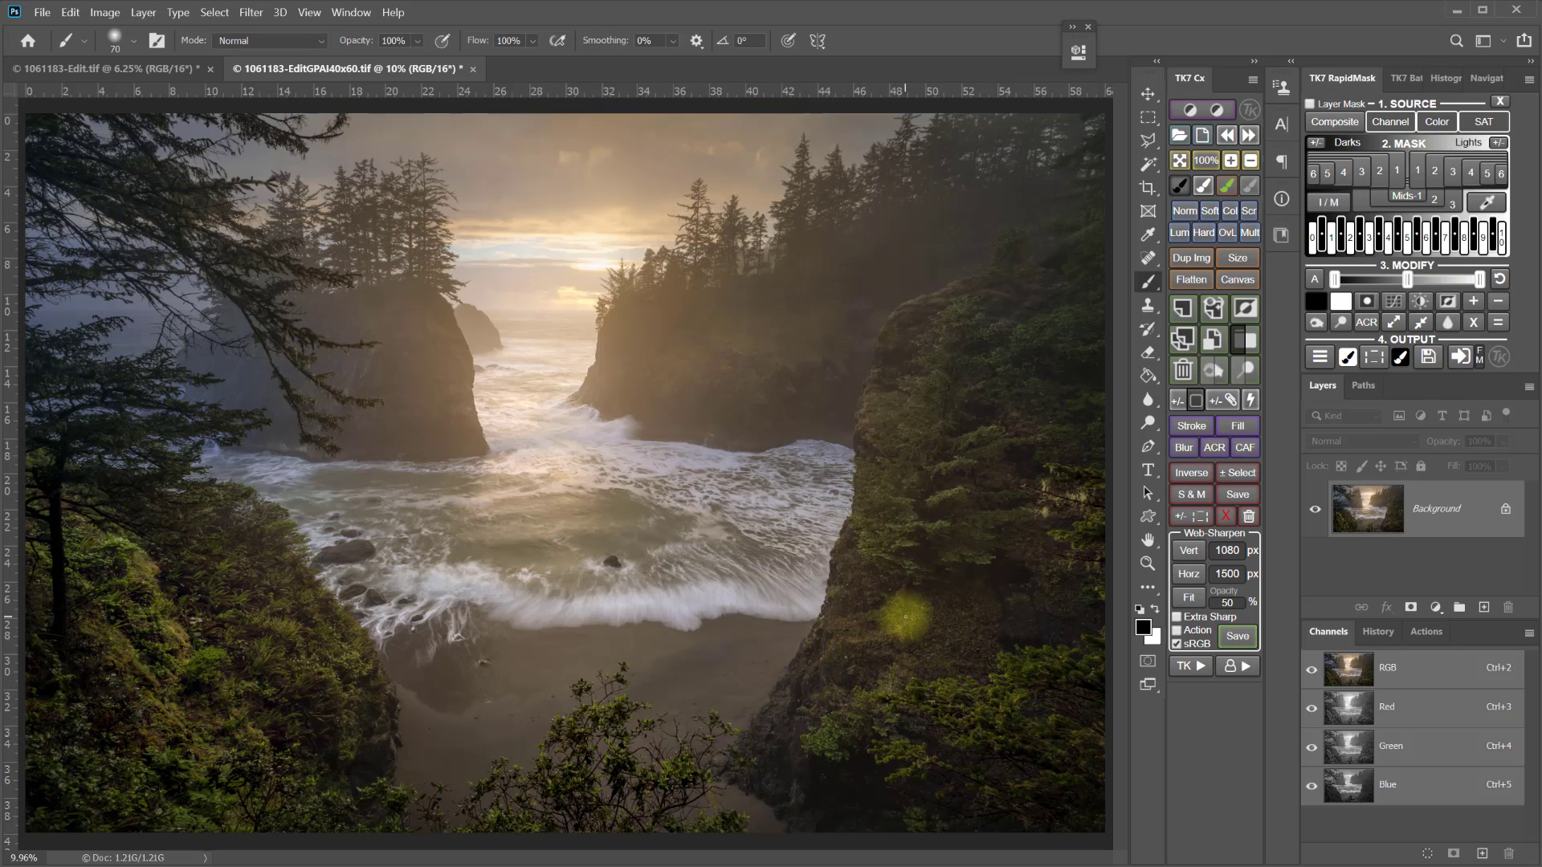
Step: Examine the spruce foliage on the right-hand cliff at 100% and 50% magnification for softness from the enlargement
{"action": "key", "text": "ctrl+1"}
{"action": "left_click_drag", "start_coordinate": [825, 728], "coordinate": [439, 786]}
{"action": "left_click_drag", "start_coordinate": [578, 730], "coordinate": [825, 526]}
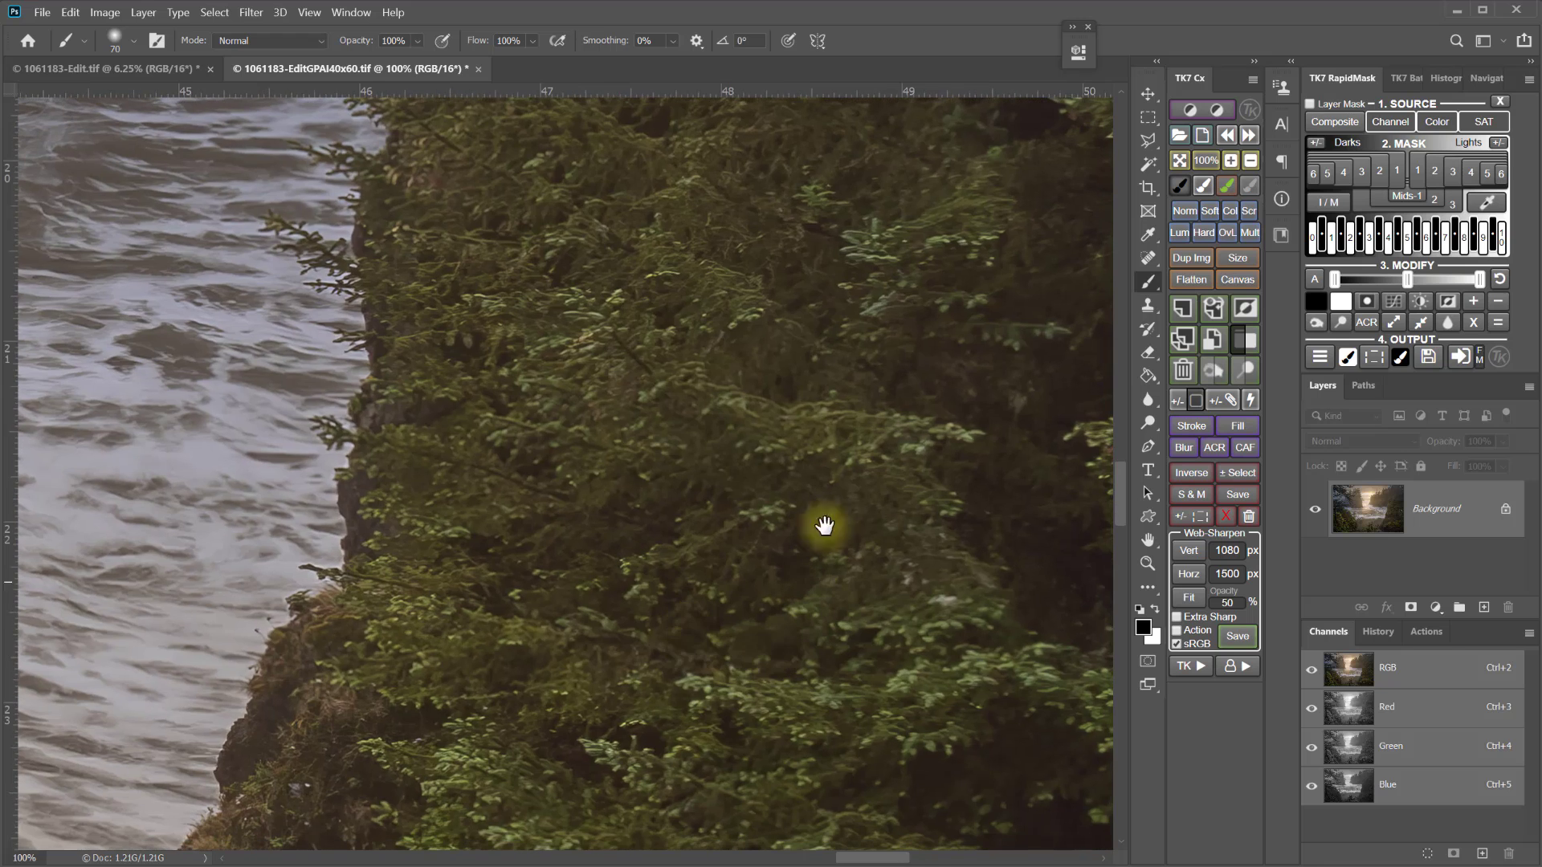
{"action": "key", "text": "ctrl+minus"}
{"action": "key", "text": "ctrl+minus"}
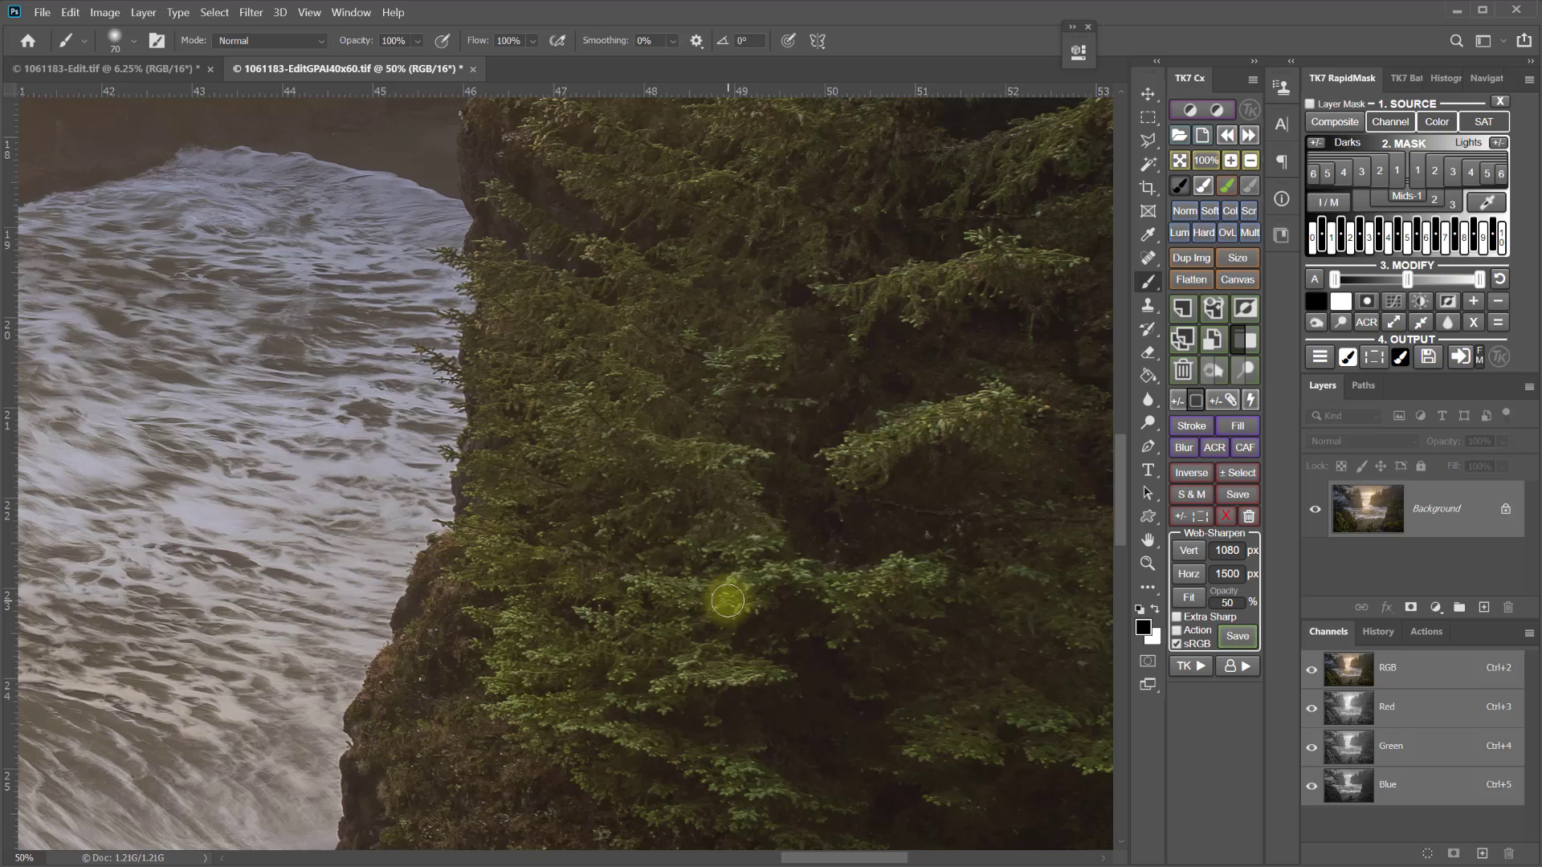
{"action": "key", "text": "ctrl+plus"}
{"action": "key", "text": "ctrl+plus"}
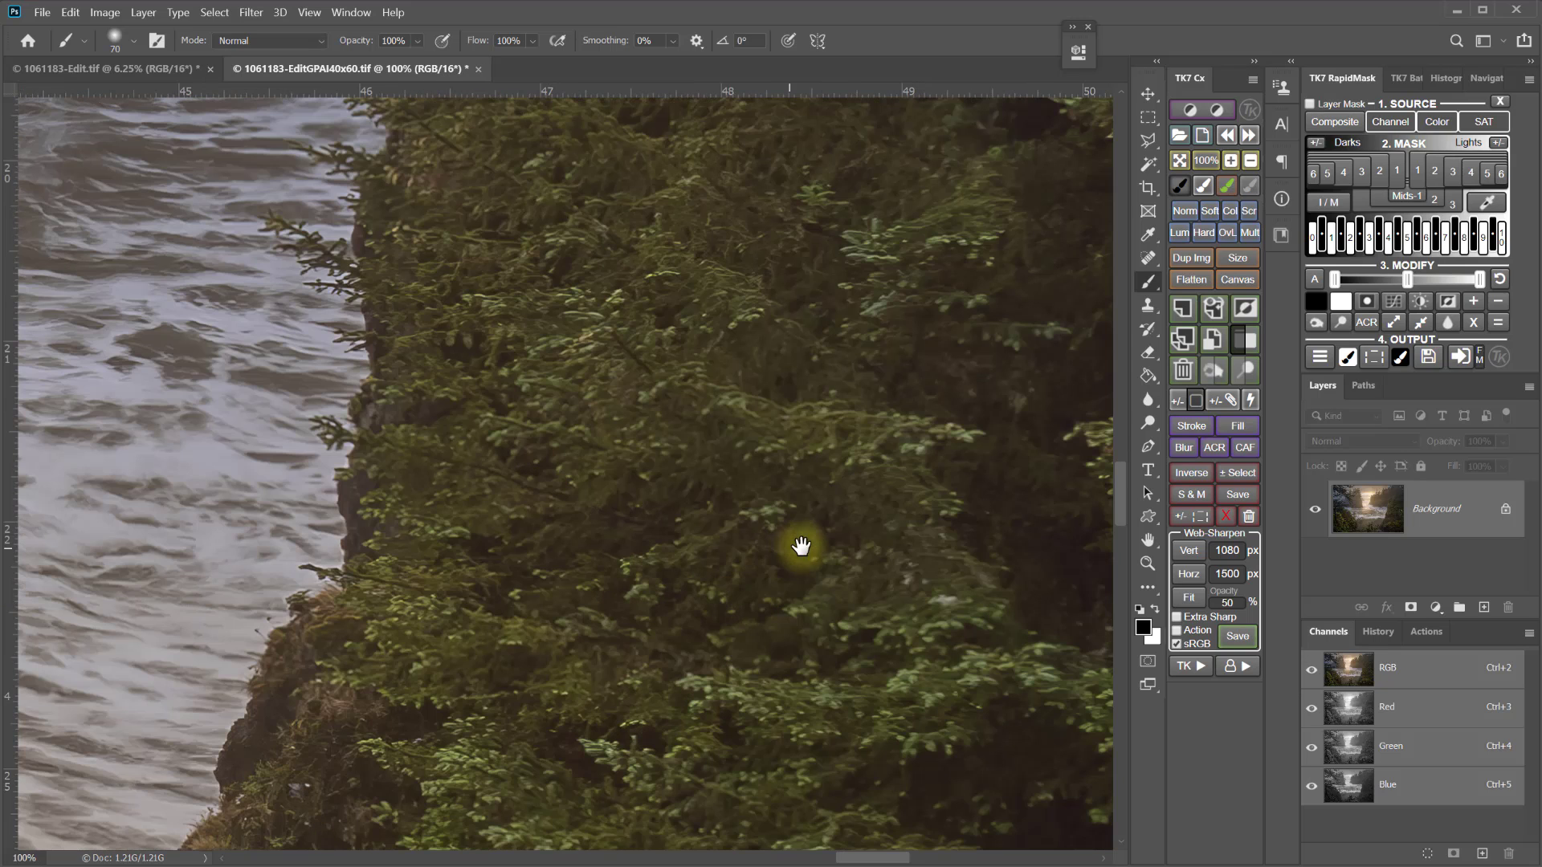
{"action": "left_click_drag", "start_coordinate": [798, 544], "coordinate": [786, 589]}
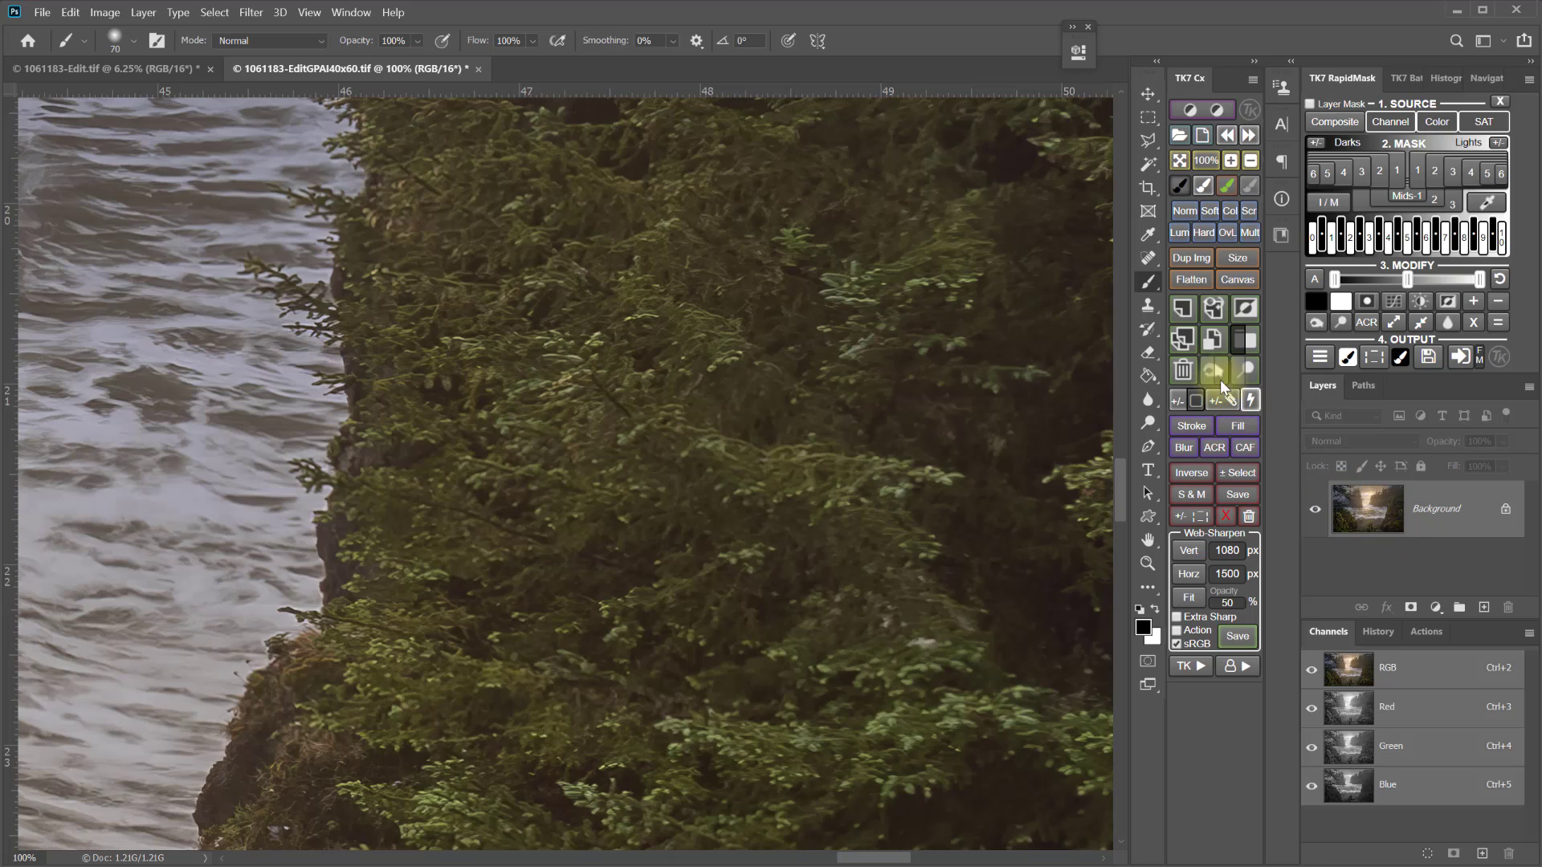
Step: Duplicate the Background layer and apply Smart Sharpen to the copy with Amount 200%, Radius 1.5 px, Reduce Noise 8% and Lens Blur removal
{"action": "left_click", "coordinate": [1180, 342]}
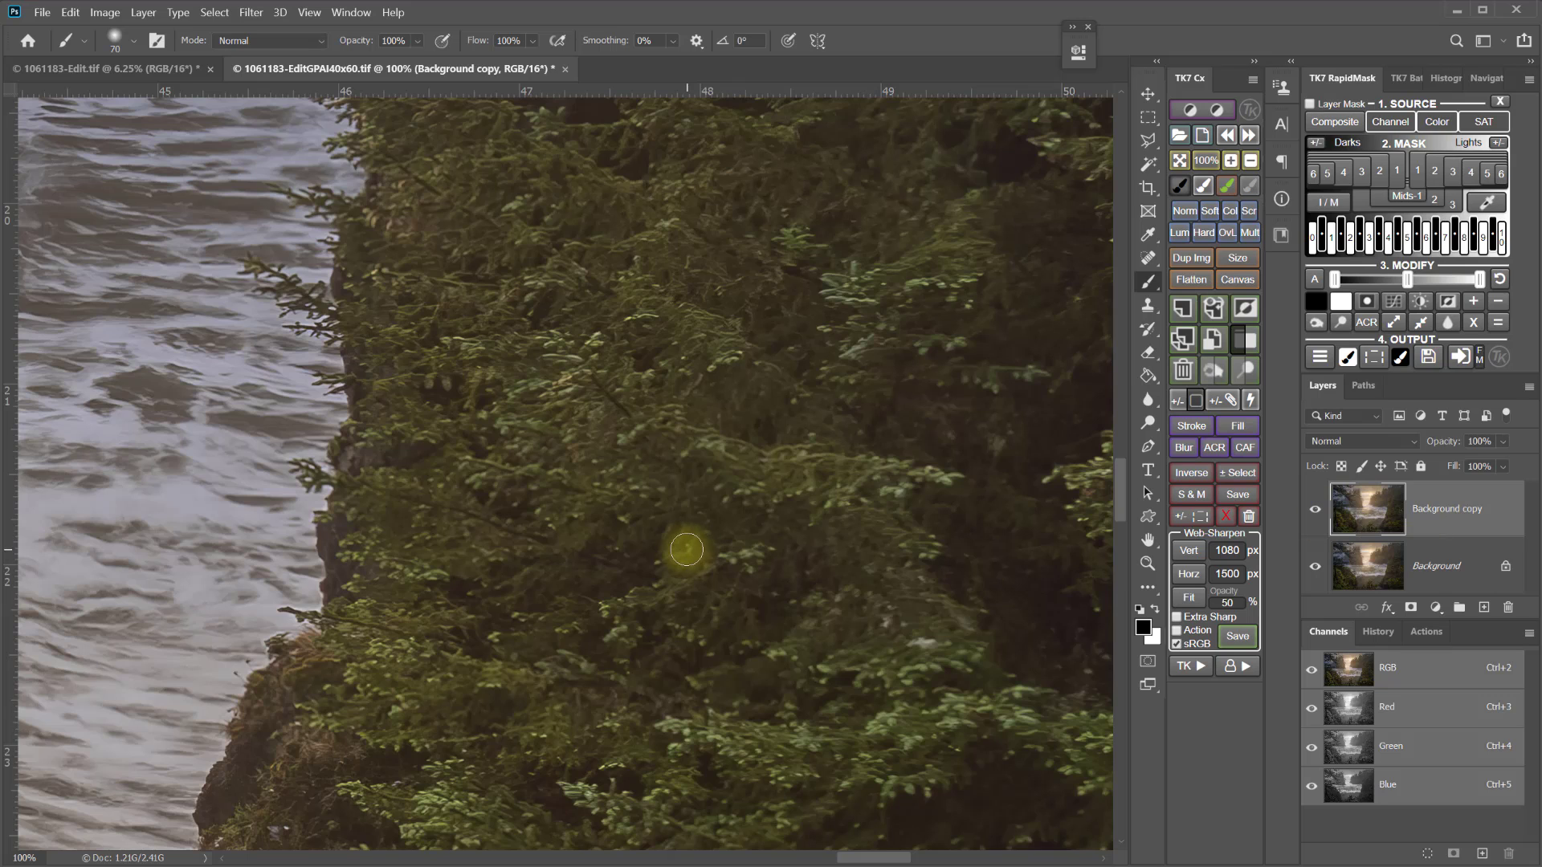
{"action": "left_click", "coordinate": [243, 14]}
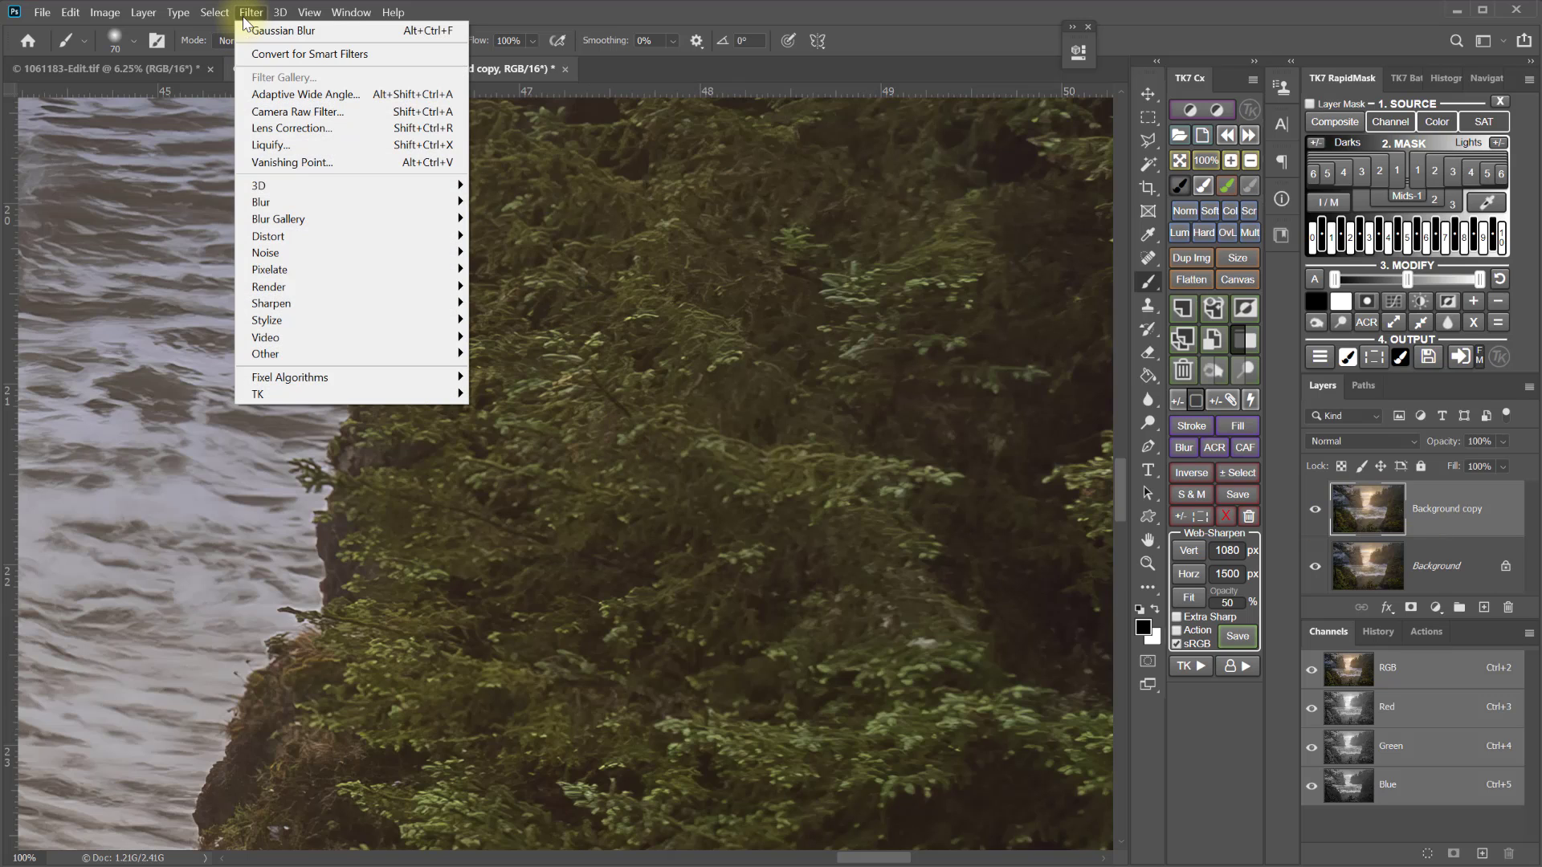
{"action": "mouse_move", "coordinate": [281, 303]}
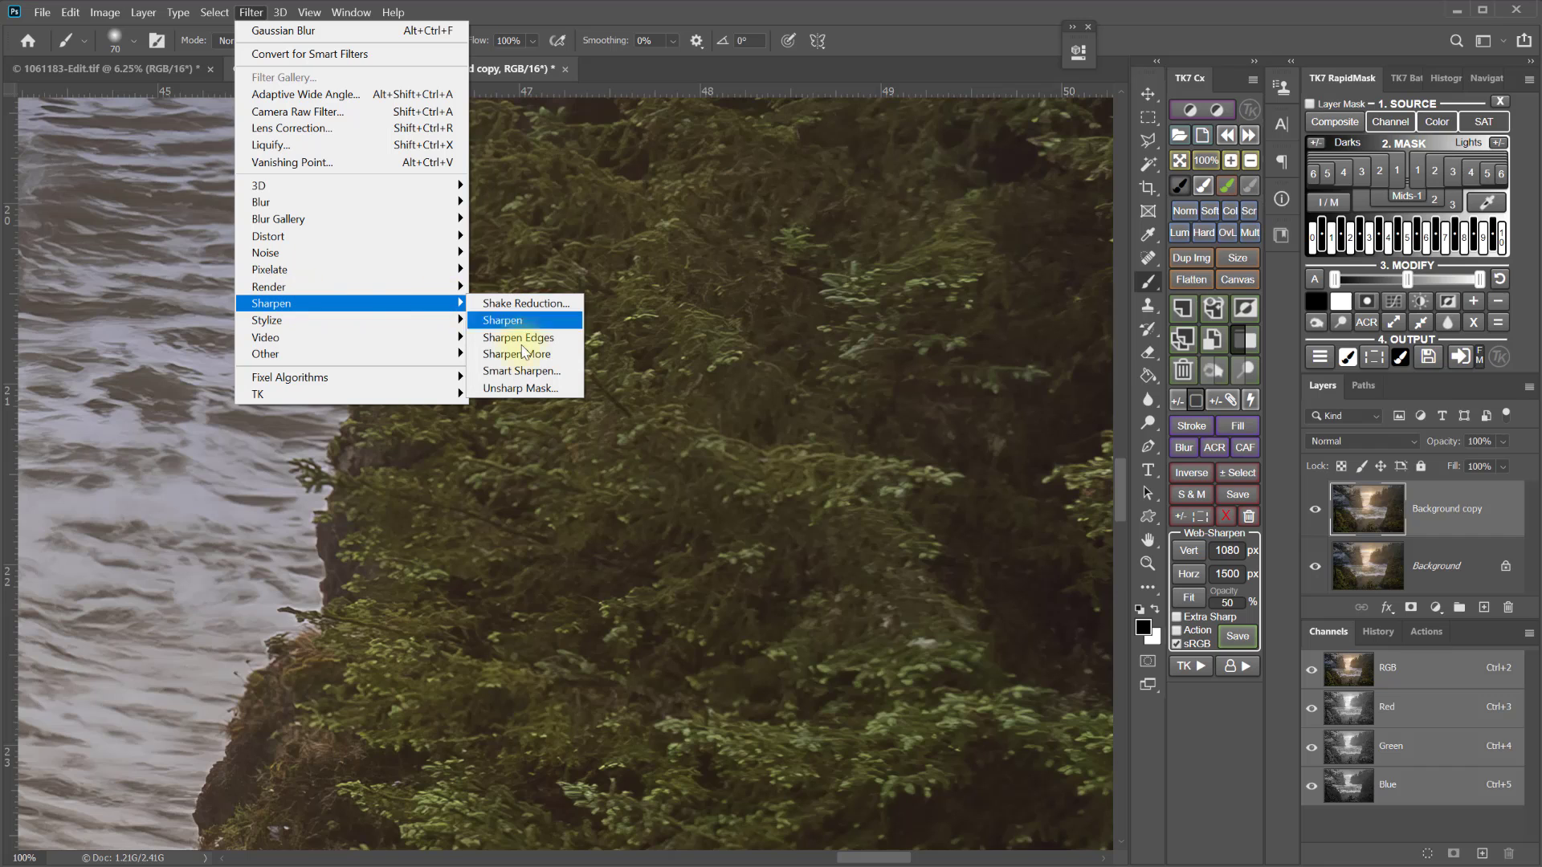
{"action": "left_click", "coordinate": [518, 371]}
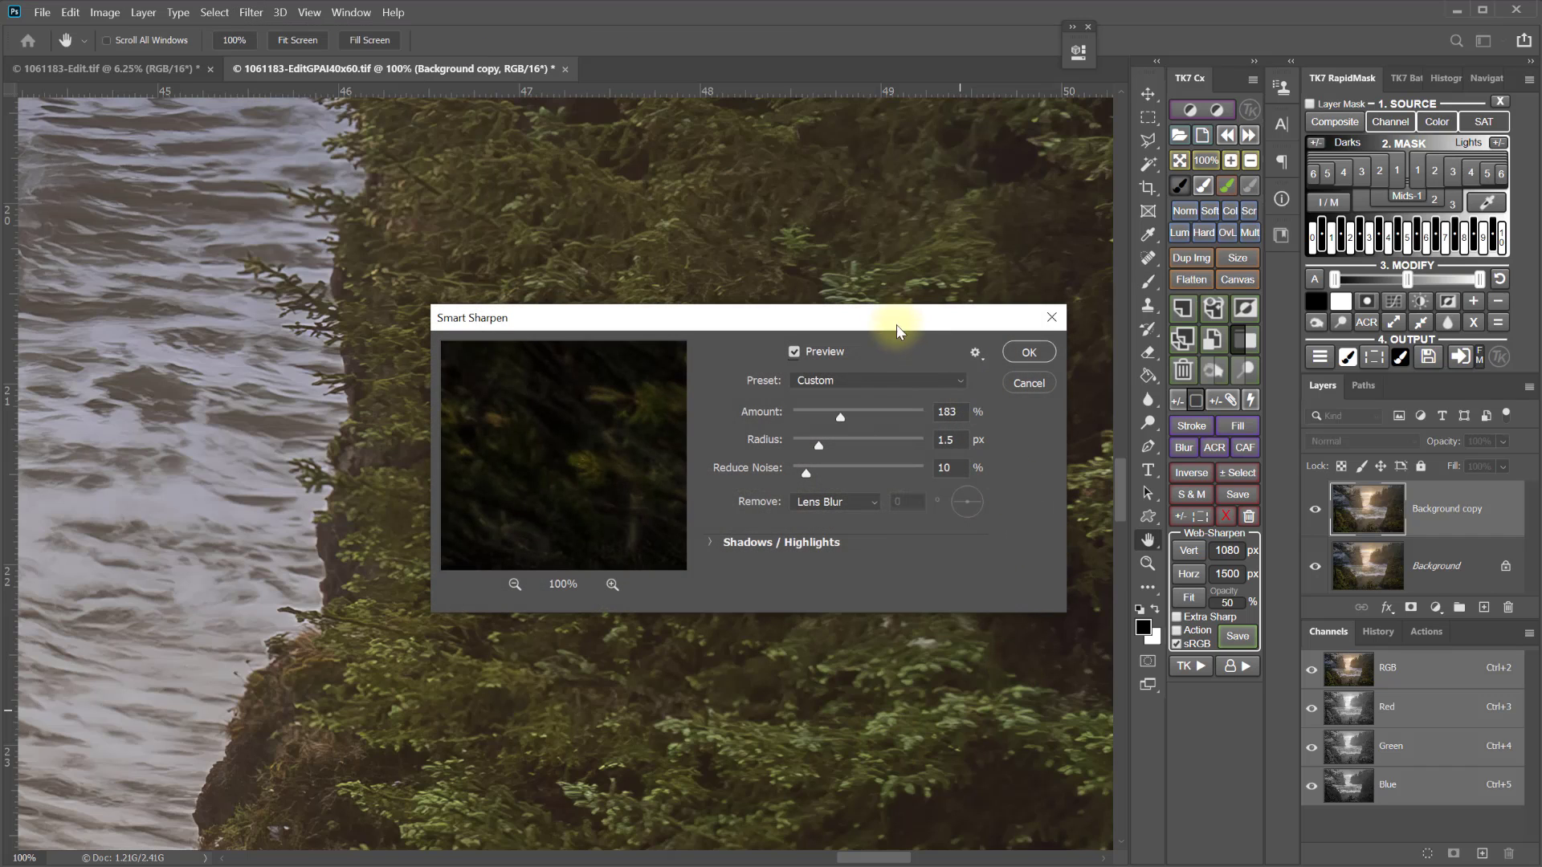
{"action": "left_click_drag", "start_coordinate": [898, 318], "coordinate": [832, 255]}
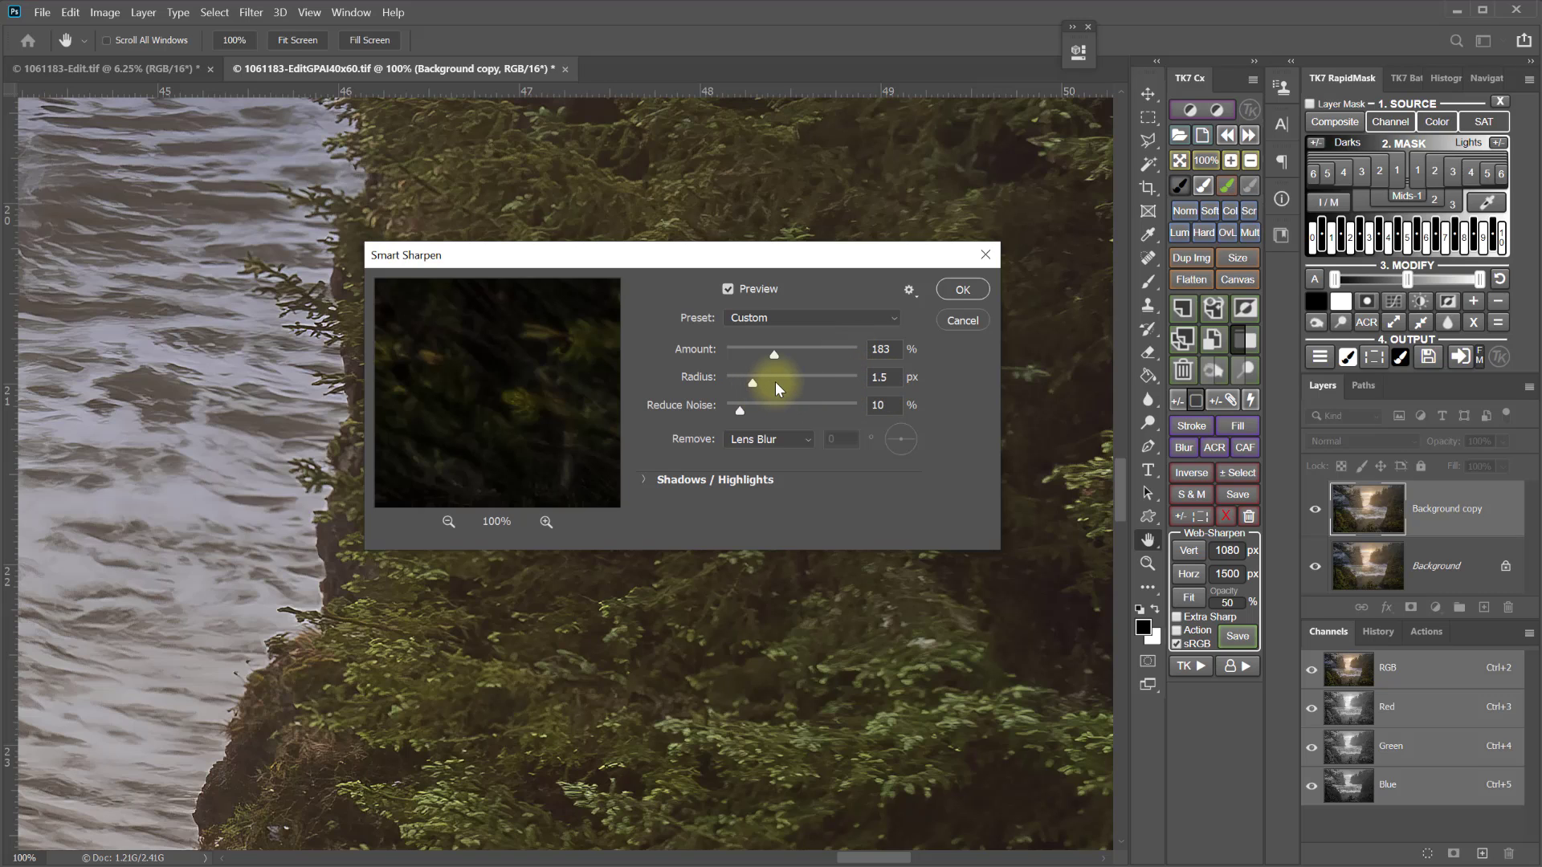
{"action": "left_click", "coordinate": [774, 355]}
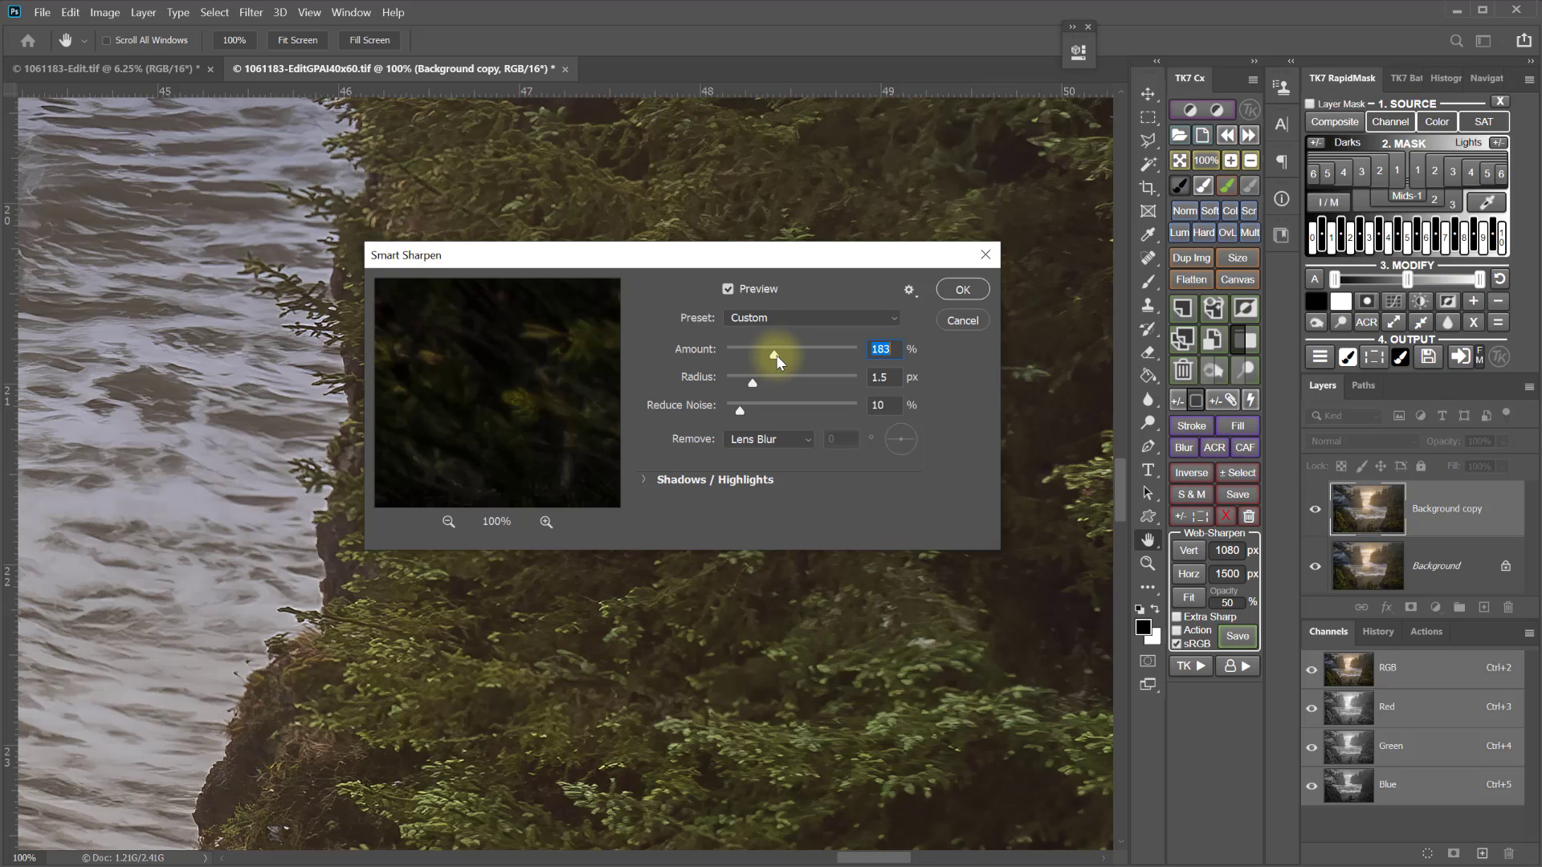
{"action": "left_click_drag", "start_coordinate": [776, 355], "coordinate": [779, 355]}
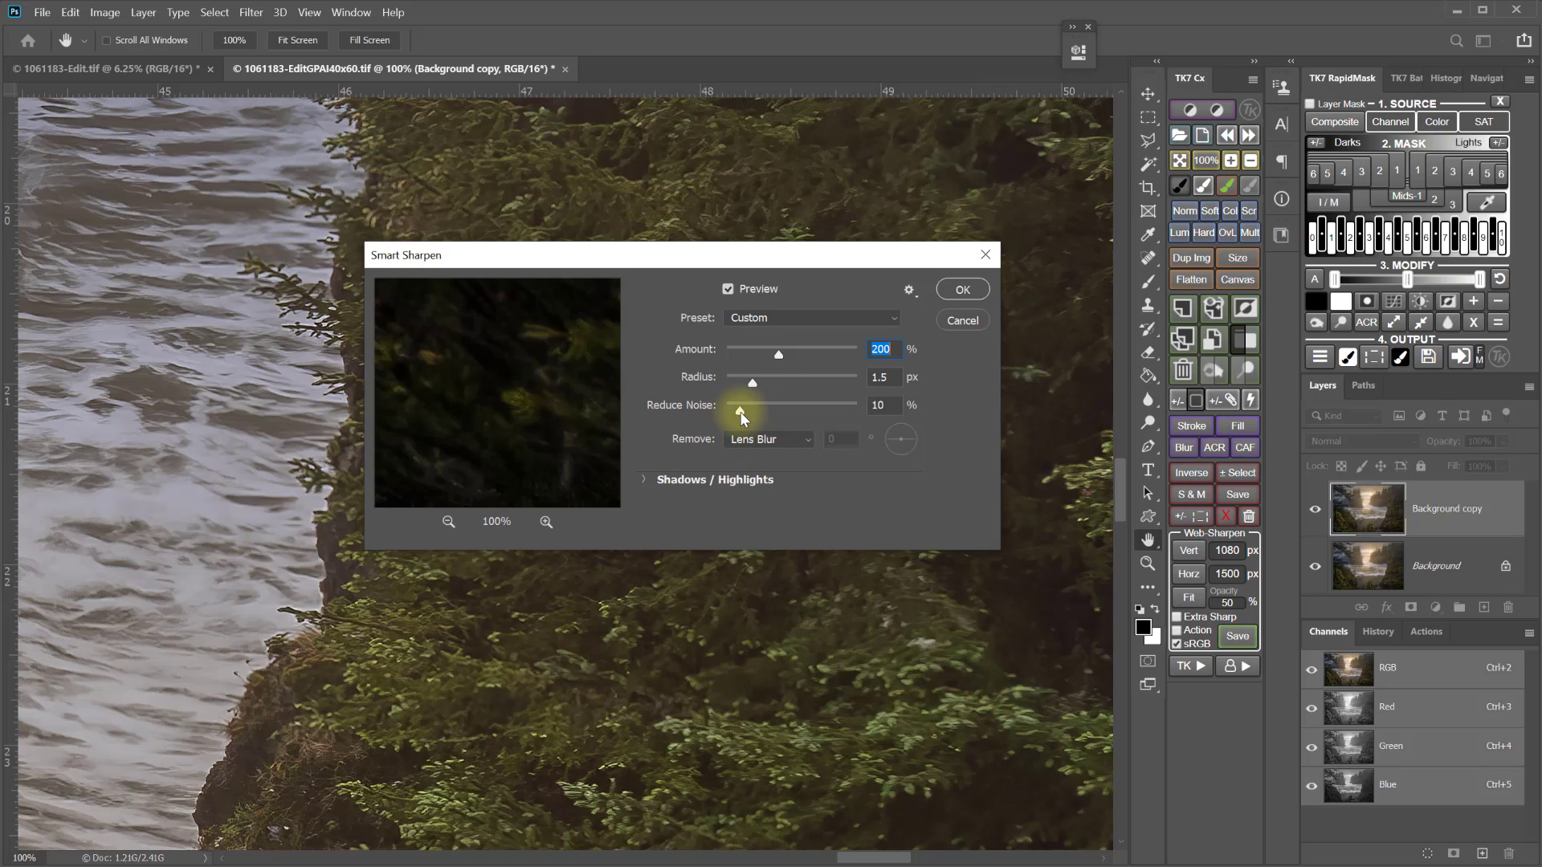
{"action": "left_click_drag", "start_coordinate": [740, 412], "coordinate": [724, 414]}
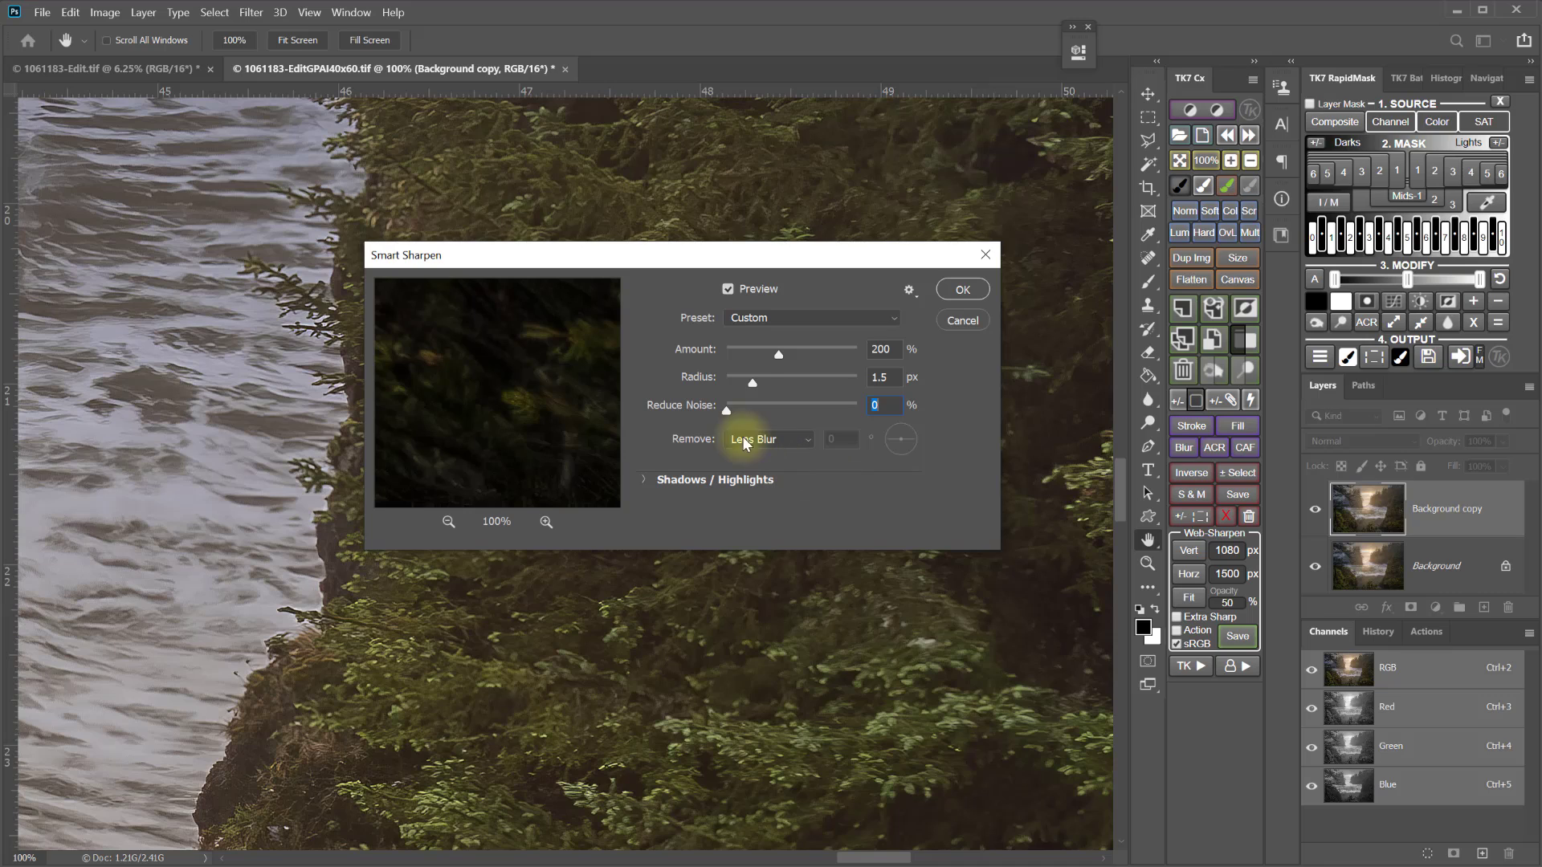
{"action": "left_click_drag", "start_coordinate": [727, 412], "coordinate": [736, 413]}
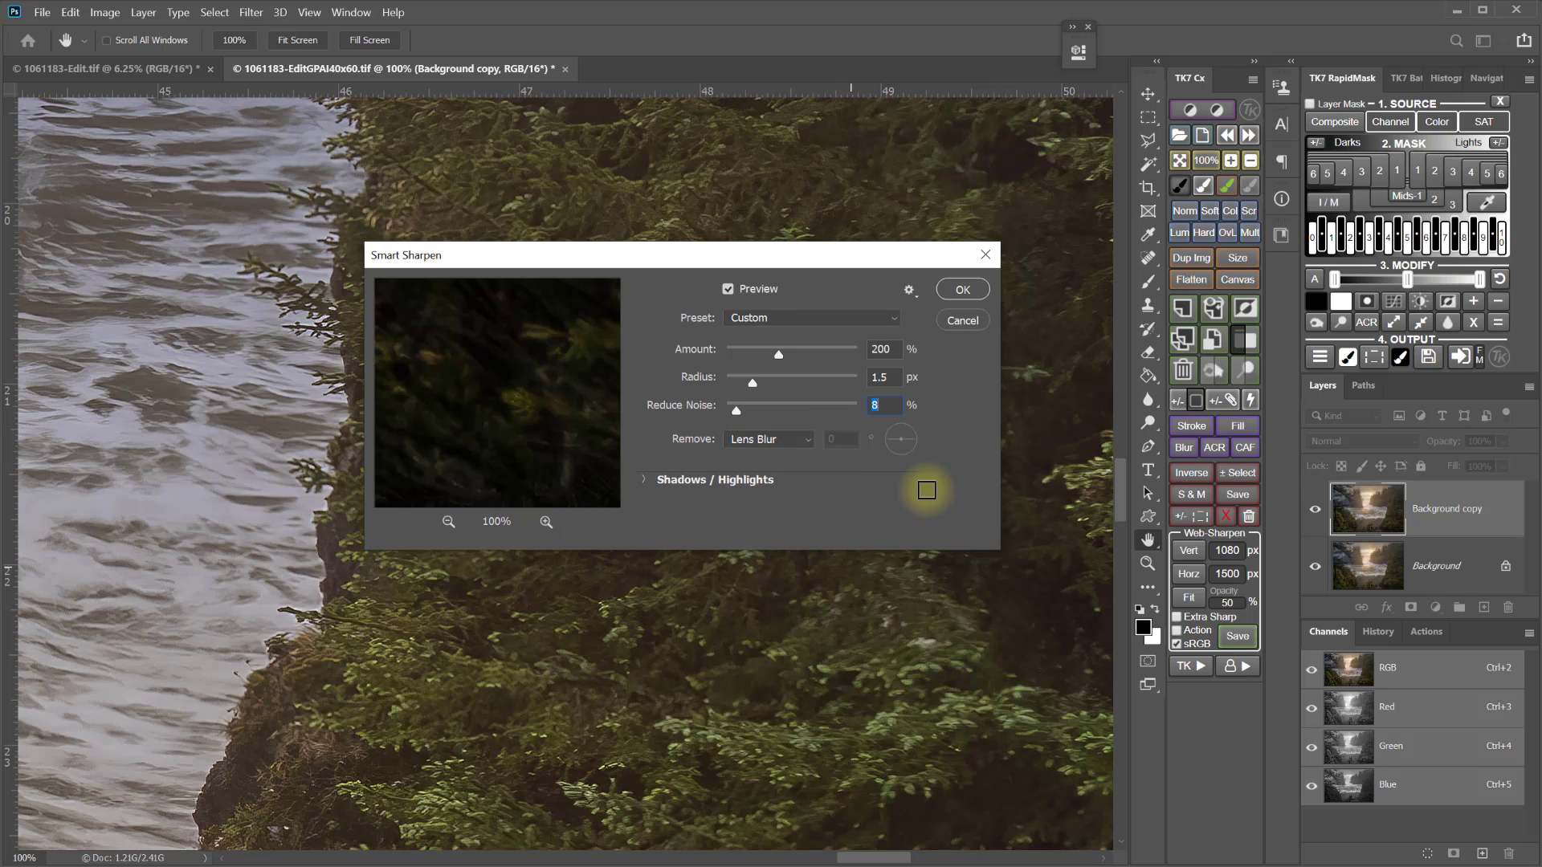
{"action": "left_click", "coordinate": [965, 292]}
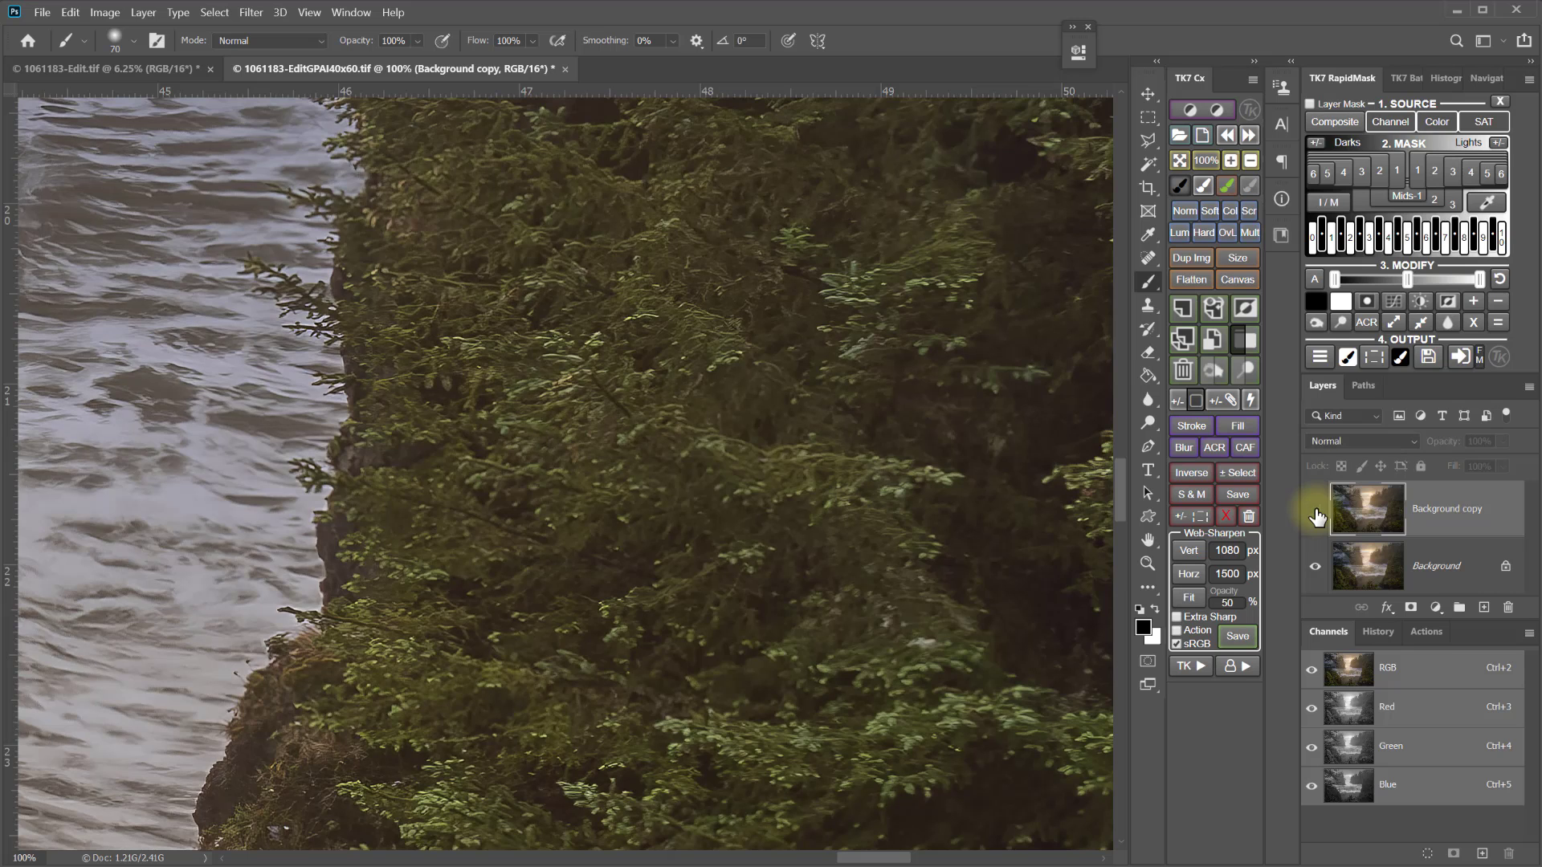
Step: Inspect the sharpened cliff edge, surf and hanging spruce branches across the image at 100% magnification for sharpening artifacts
{"action": "left_click_drag", "start_coordinate": [610, 633], "coordinate": [899, 562]}
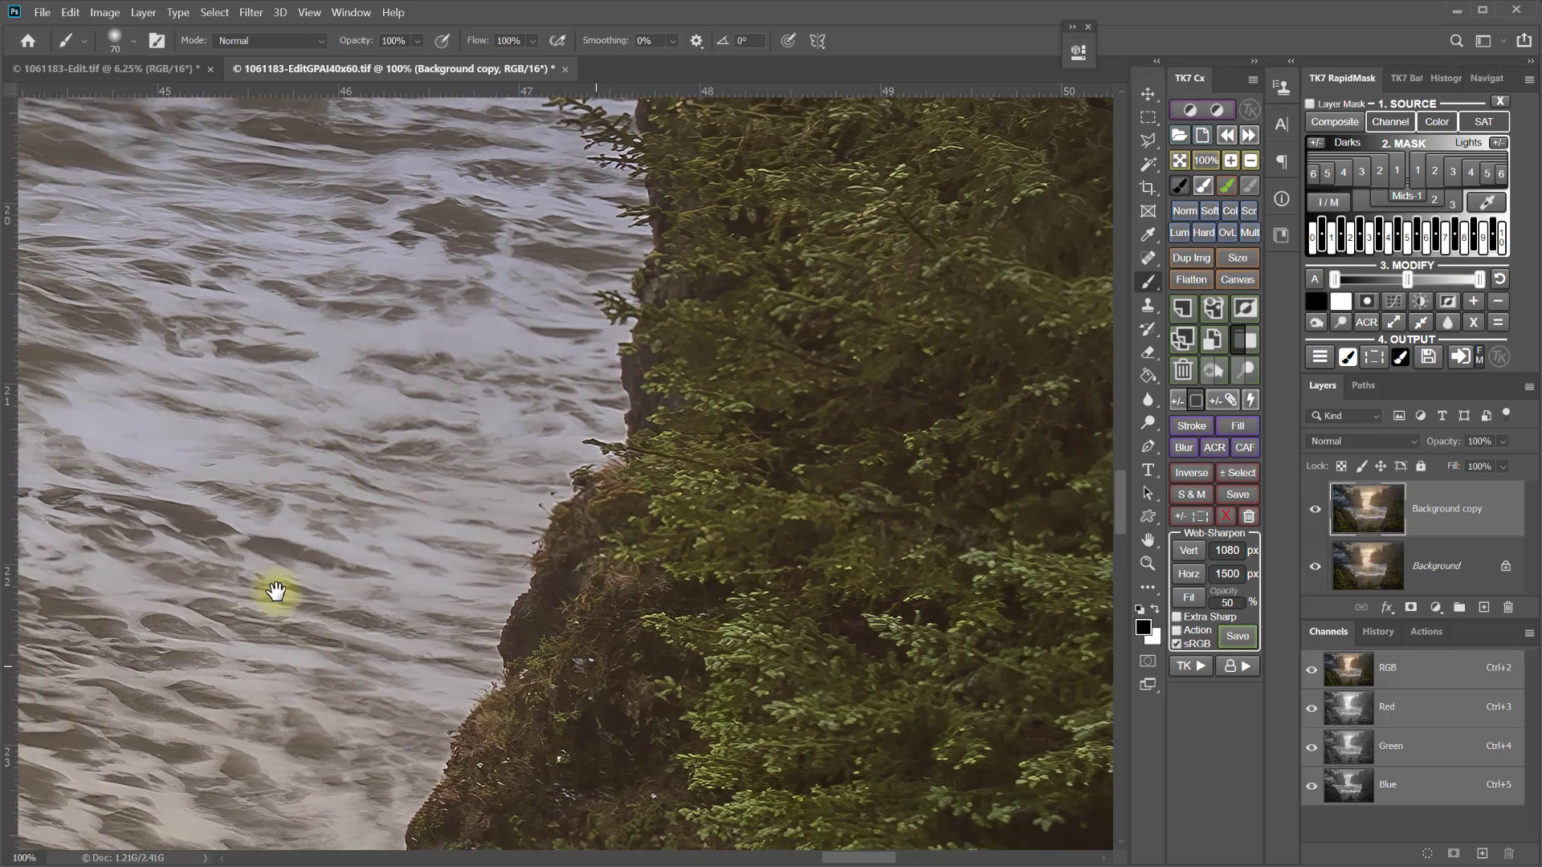
{"action": "left_click_drag", "start_coordinate": [276, 592], "coordinate": [785, 493]}
{"action": "left_click_drag", "start_coordinate": [389, 537], "coordinate": [1108, 538]}
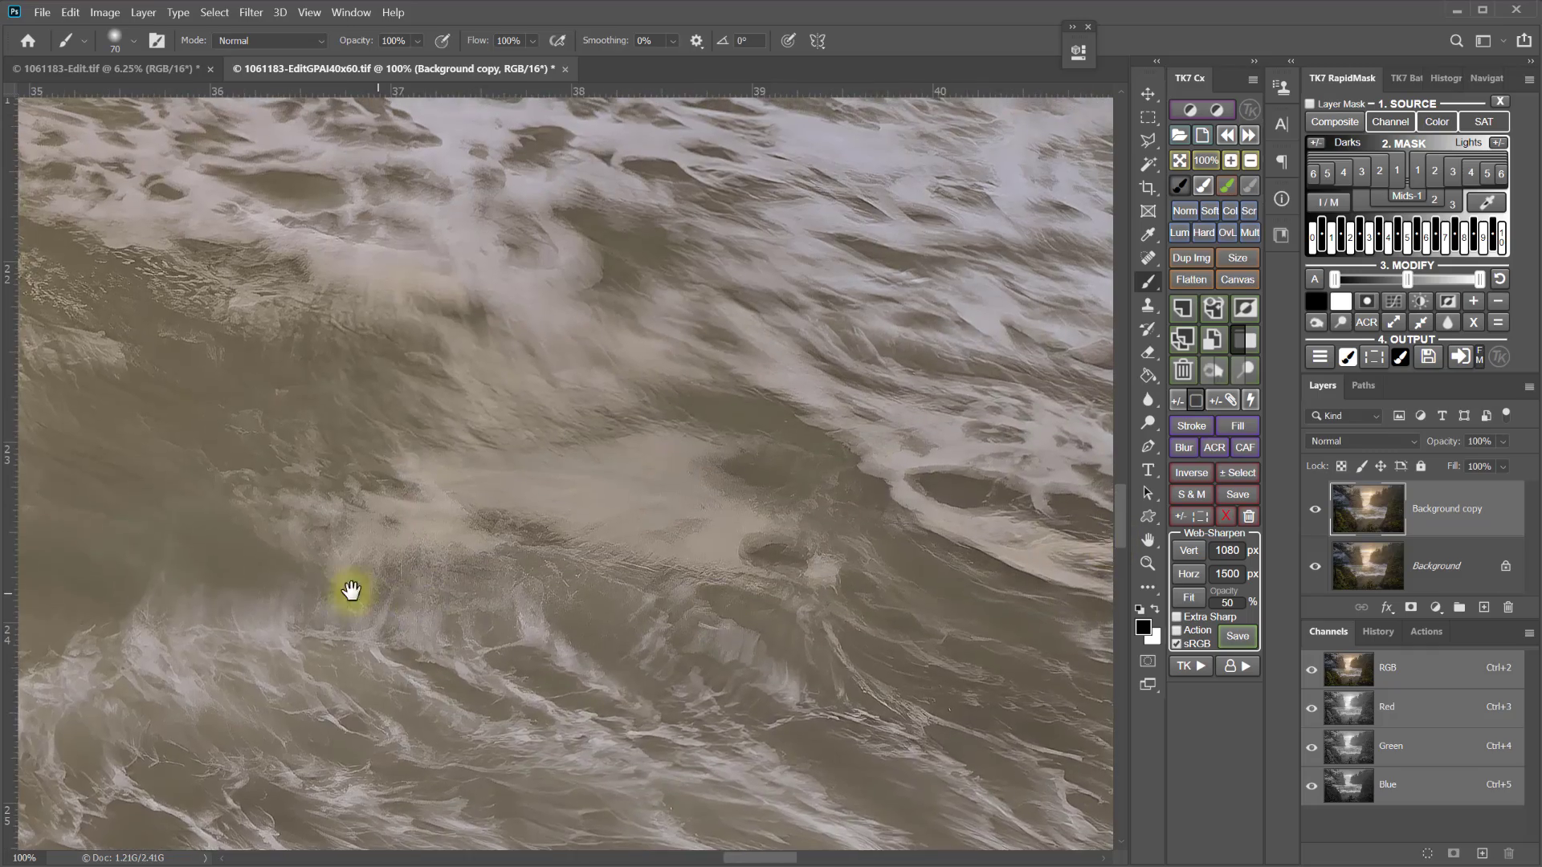
{"action": "left_click_drag", "start_coordinate": [347, 588], "coordinate": [827, 602]}
{"action": "left_click_drag", "start_coordinate": [160, 450], "coordinate": [937, 633]}
{"action": "left_click_drag", "start_coordinate": [402, 201], "coordinate": [437, 678]}
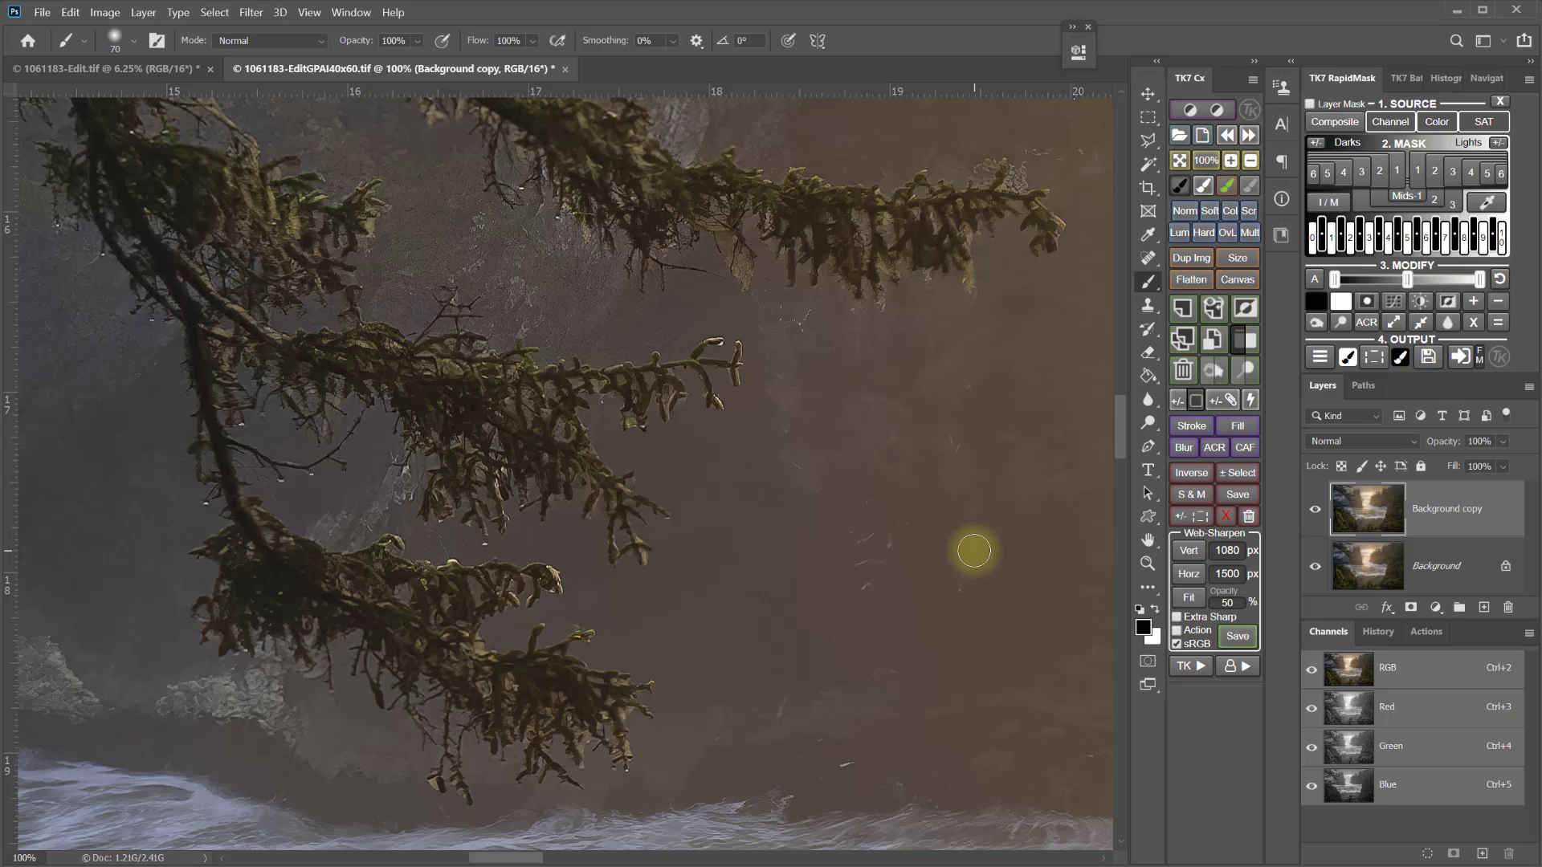
Step: Compare the hanging branches and the sea stack trees with and without the sharpened Background copy layer at 50% magnification
{"action": "key", "text": "ctrl+minus"}
{"action": "key", "text": "ctrl+minus"}
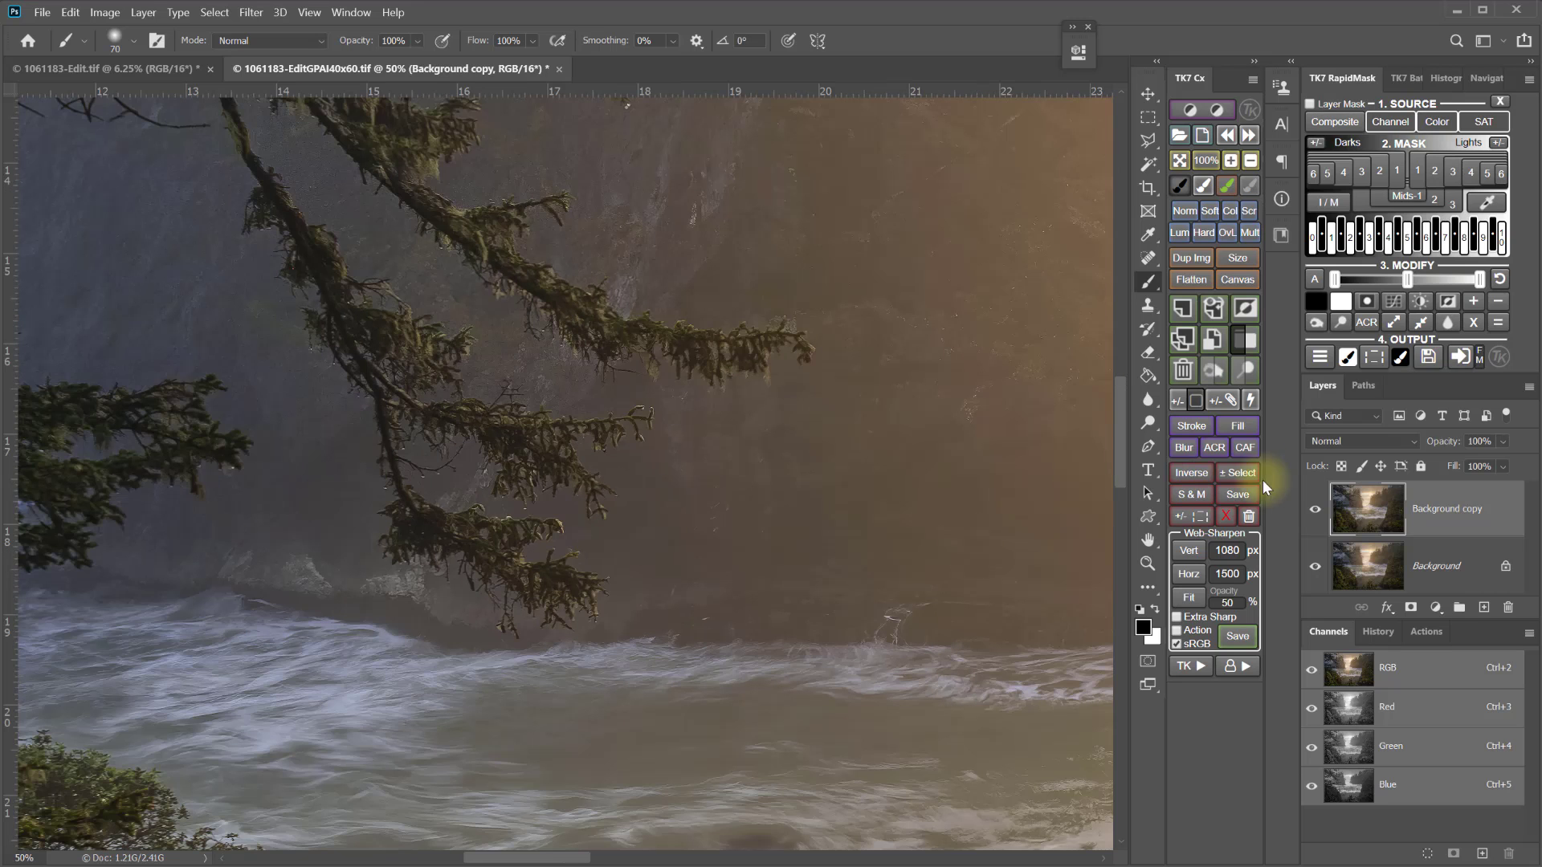
{"action": "left_click", "coordinate": [1316, 513]}
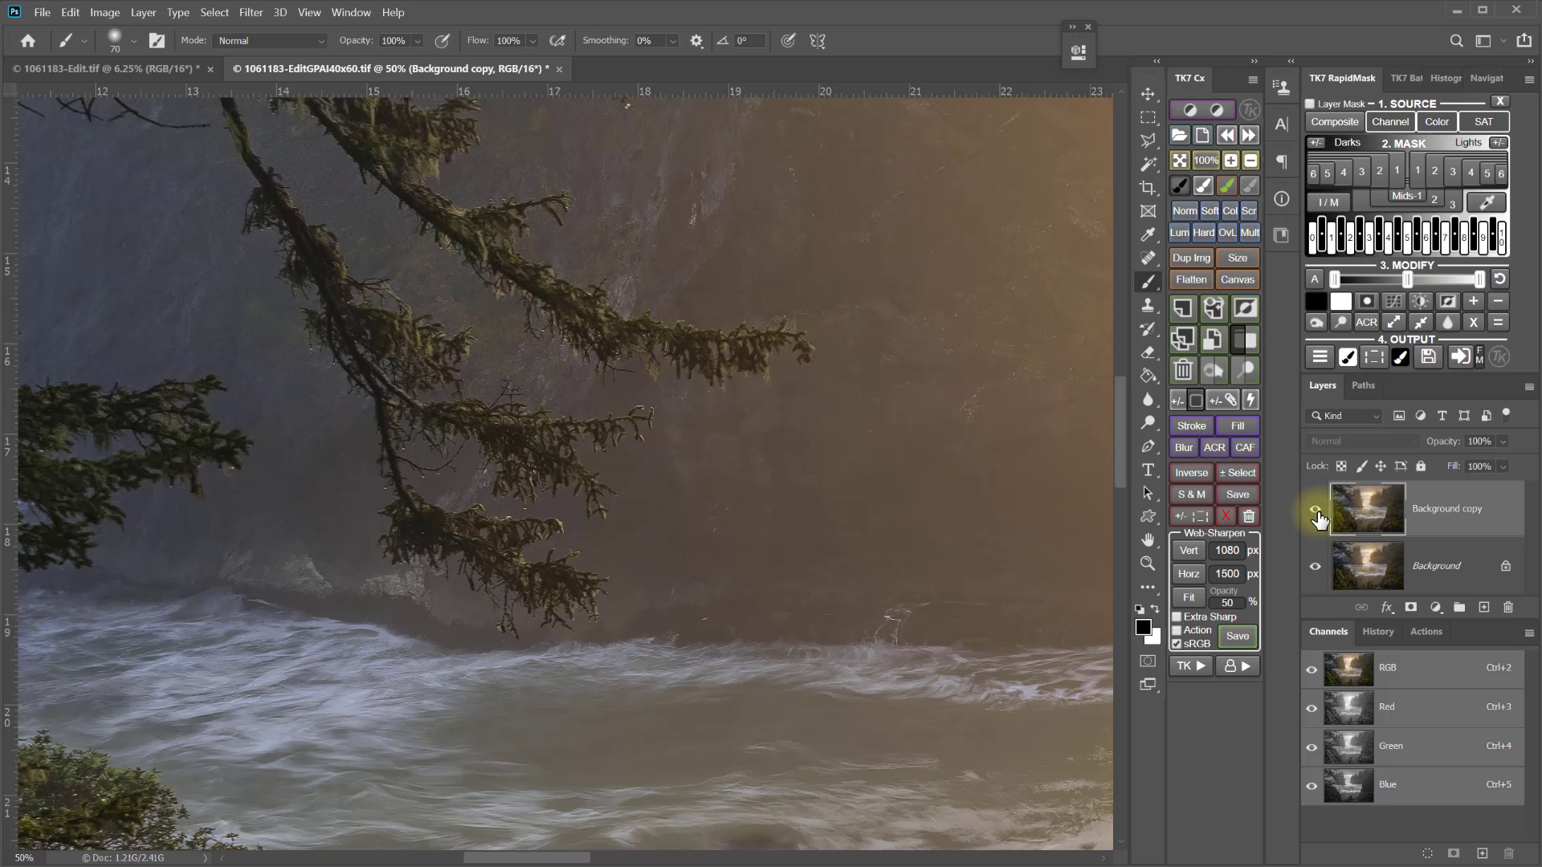
{"action": "left_click", "coordinate": [1316, 510]}
{"action": "left_click_drag", "start_coordinate": [731, 490], "coordinate": [678, 788]}
{"action": "left_click", "coordinate": [1316, 514]}
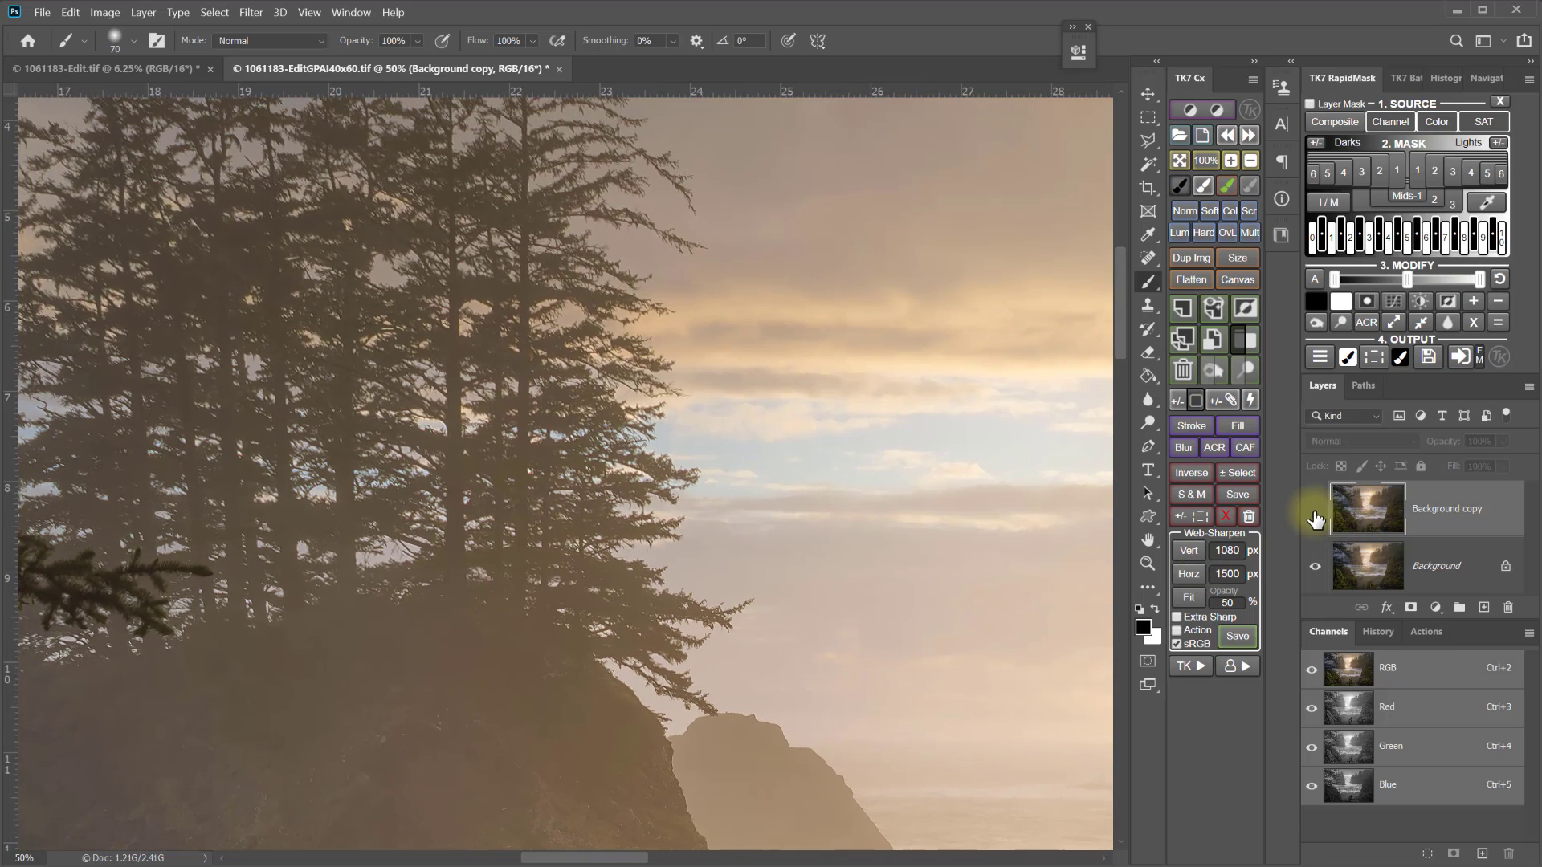
{"action": "left_click", "coordinate": [1314, 514]}
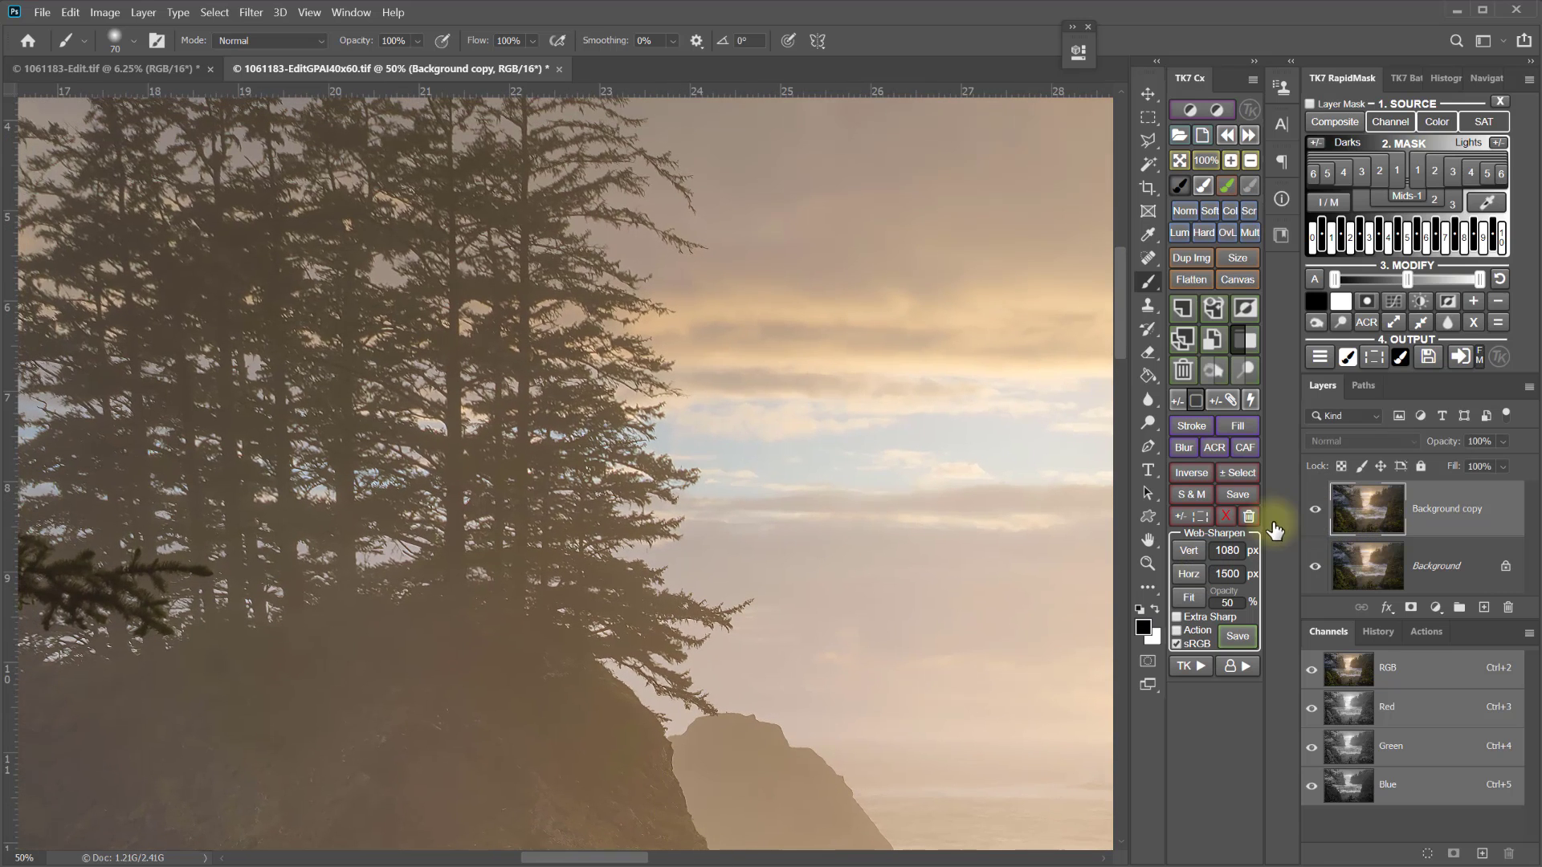
Step: Check the surf and foreground shrubs at 50%, comparing the shrubs with and without the sharpened layer
{"action": "left_click_drag", "start_coordinate": [947, 574], "coordinate": [447, 506]}
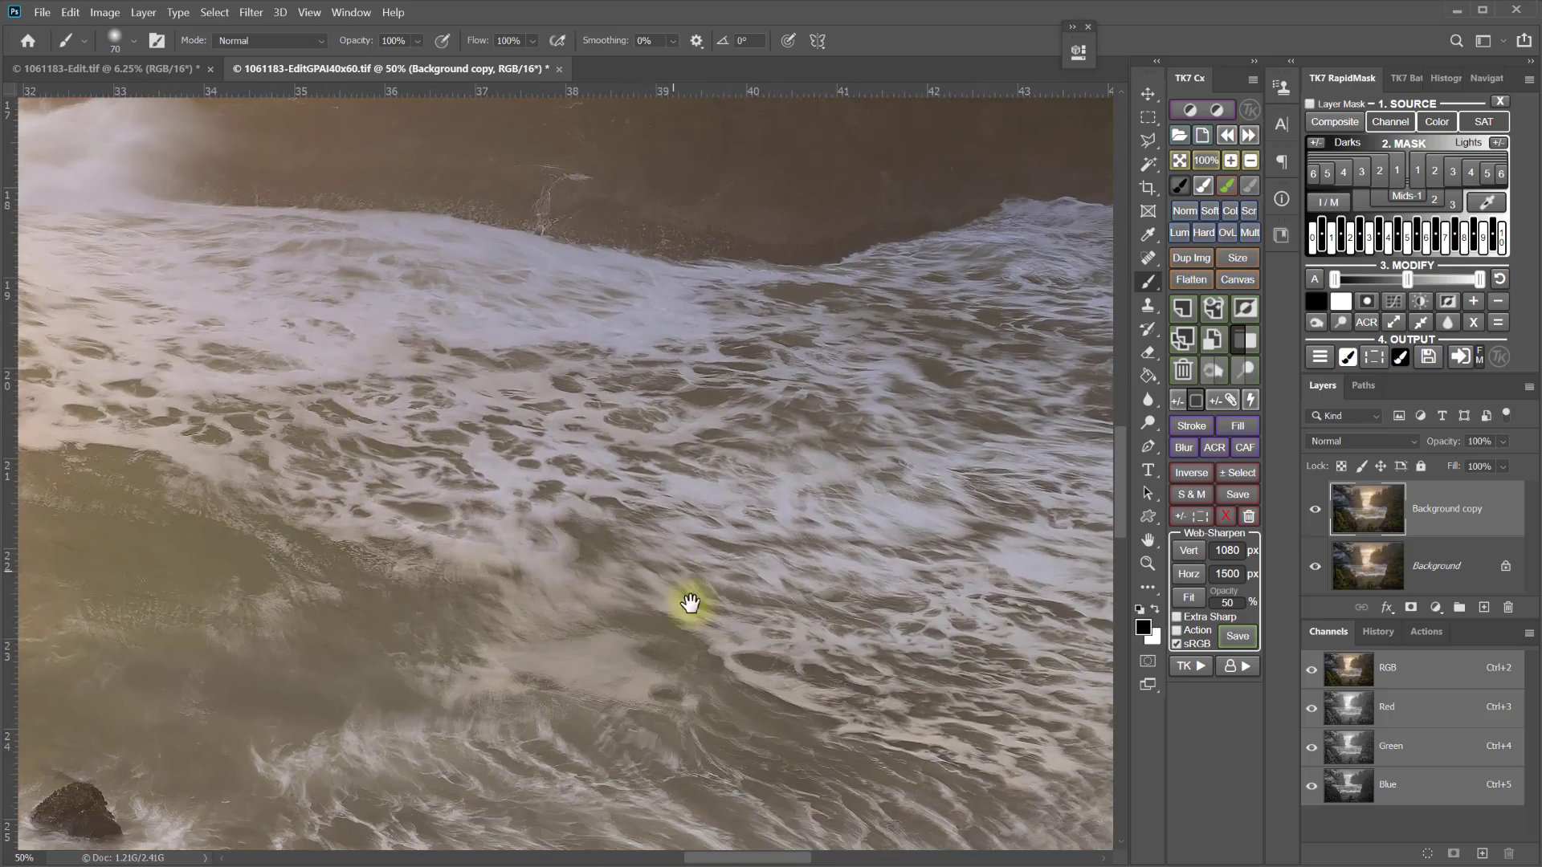
{"action": "left_click_drag", "start_coordinate": [690, 604], "coordinate": [705, 344]}
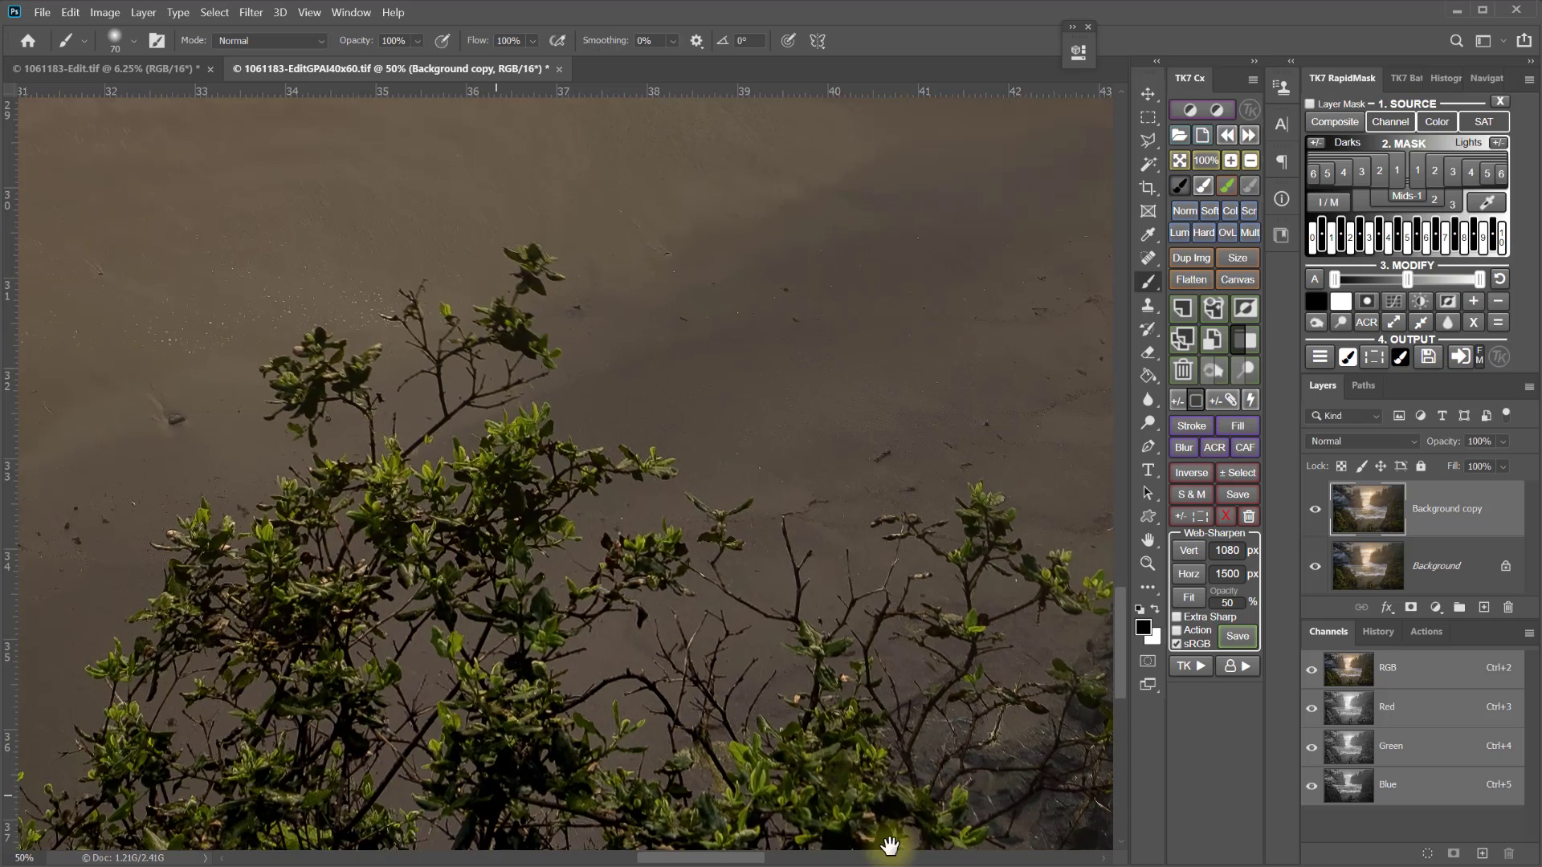
{"action": "left_click_drag", "start_coordinate": [889, 845], "coordinate": [1109, 803]}
{"action": "left_click", "coordinate": [1316, 512]}
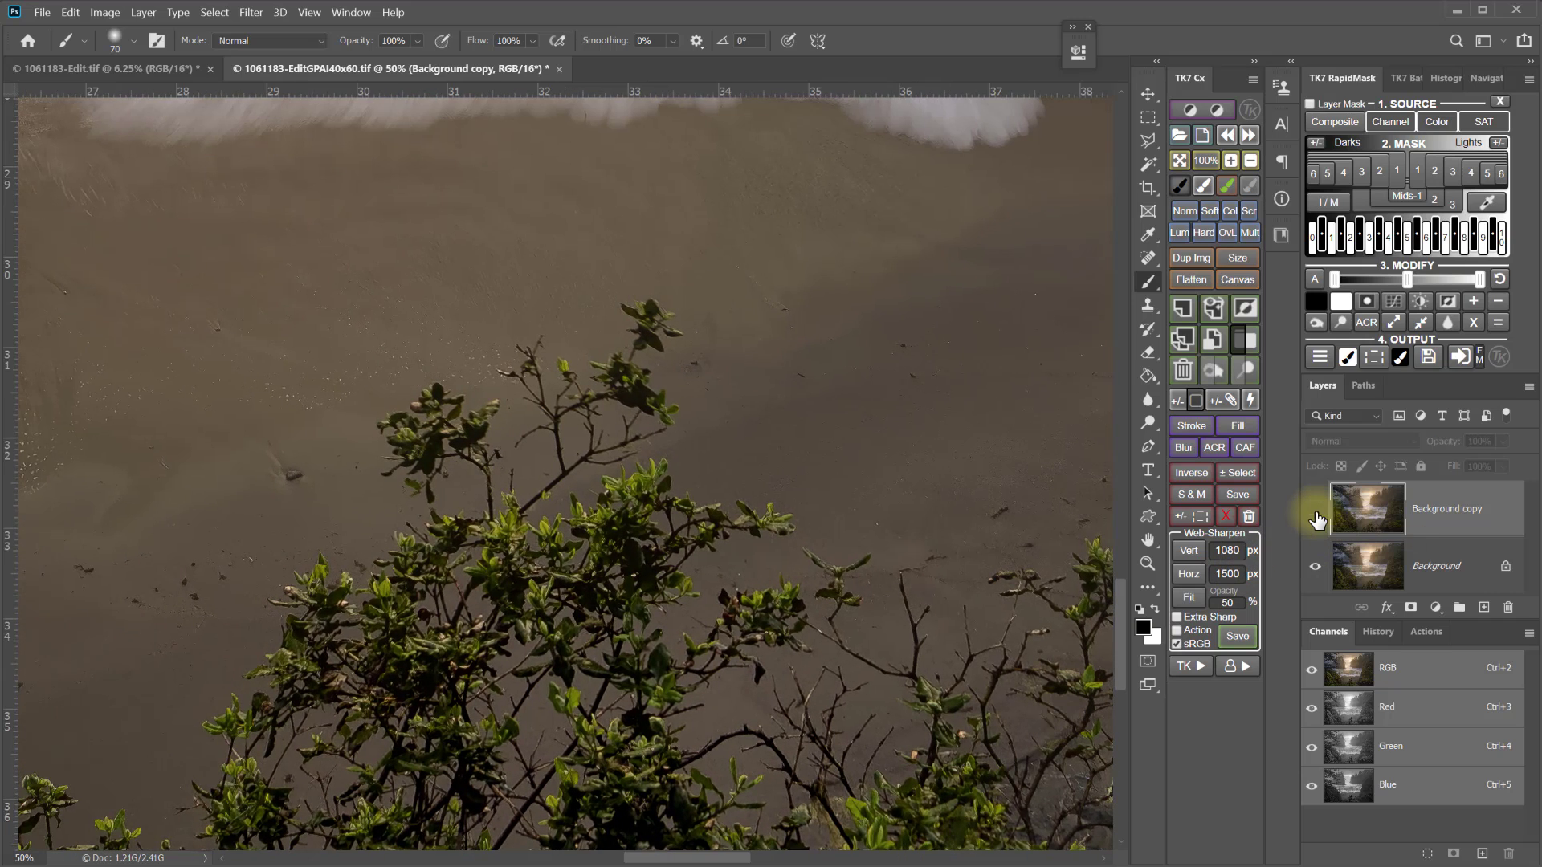
{"action": "left_click", "coordinate": [1316, 516]}
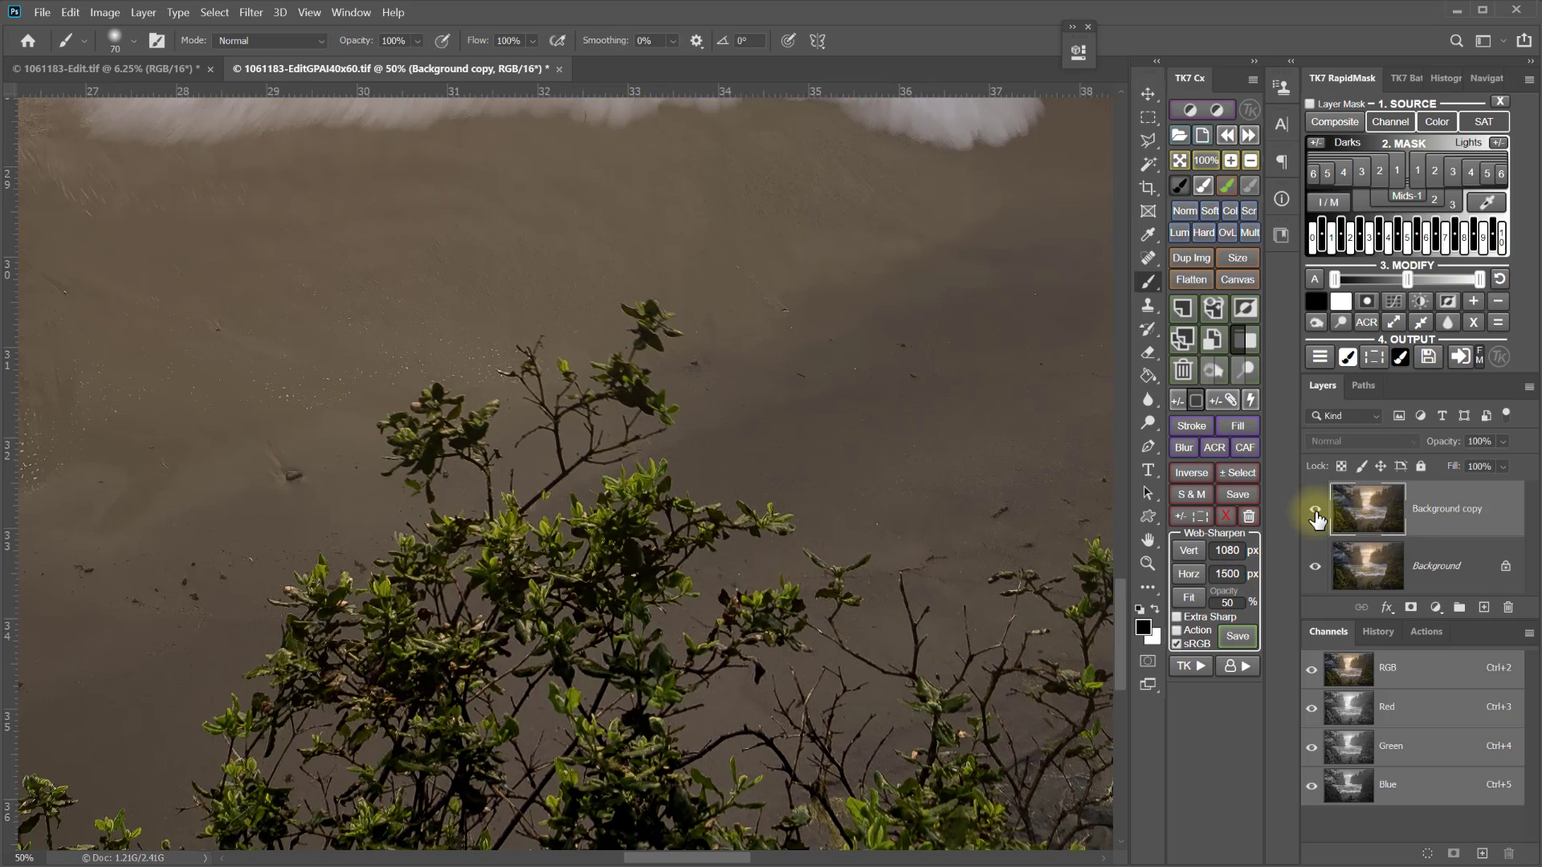
{"action": "left_click_drag", "start_coordinate": [800, 222], "coordinate": [812, 866]}
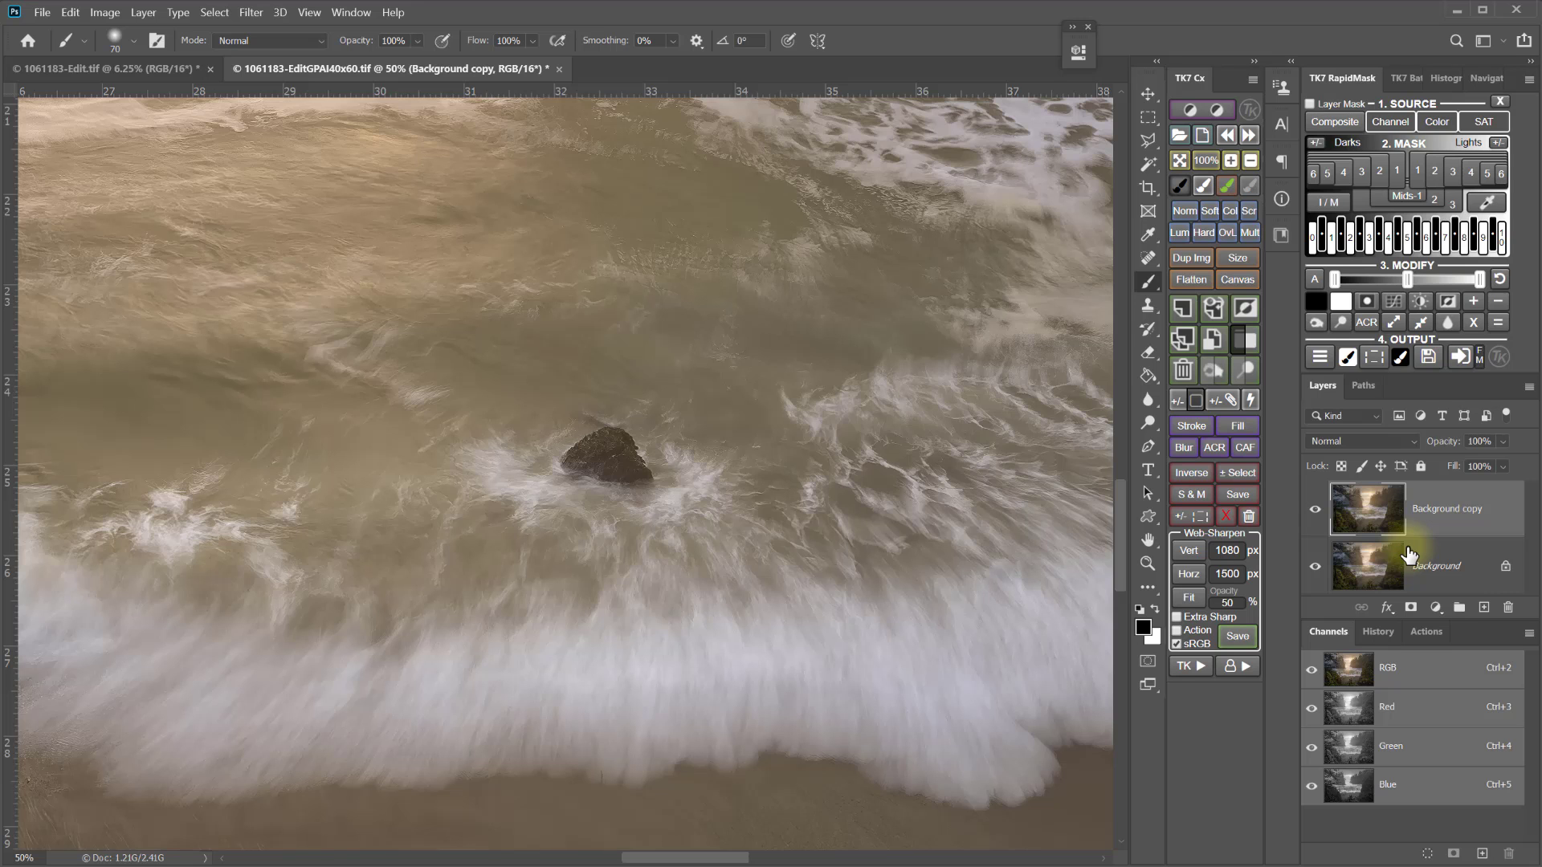
Step: Flatten the layers and save the image to the Desktop as 1061183-EditGPAI40x60.jpg, with Adobe RGB (1998) embedded, quality 12 and Baseline ("Standard") format
{"action": "key", "text": "ctrl+0"}
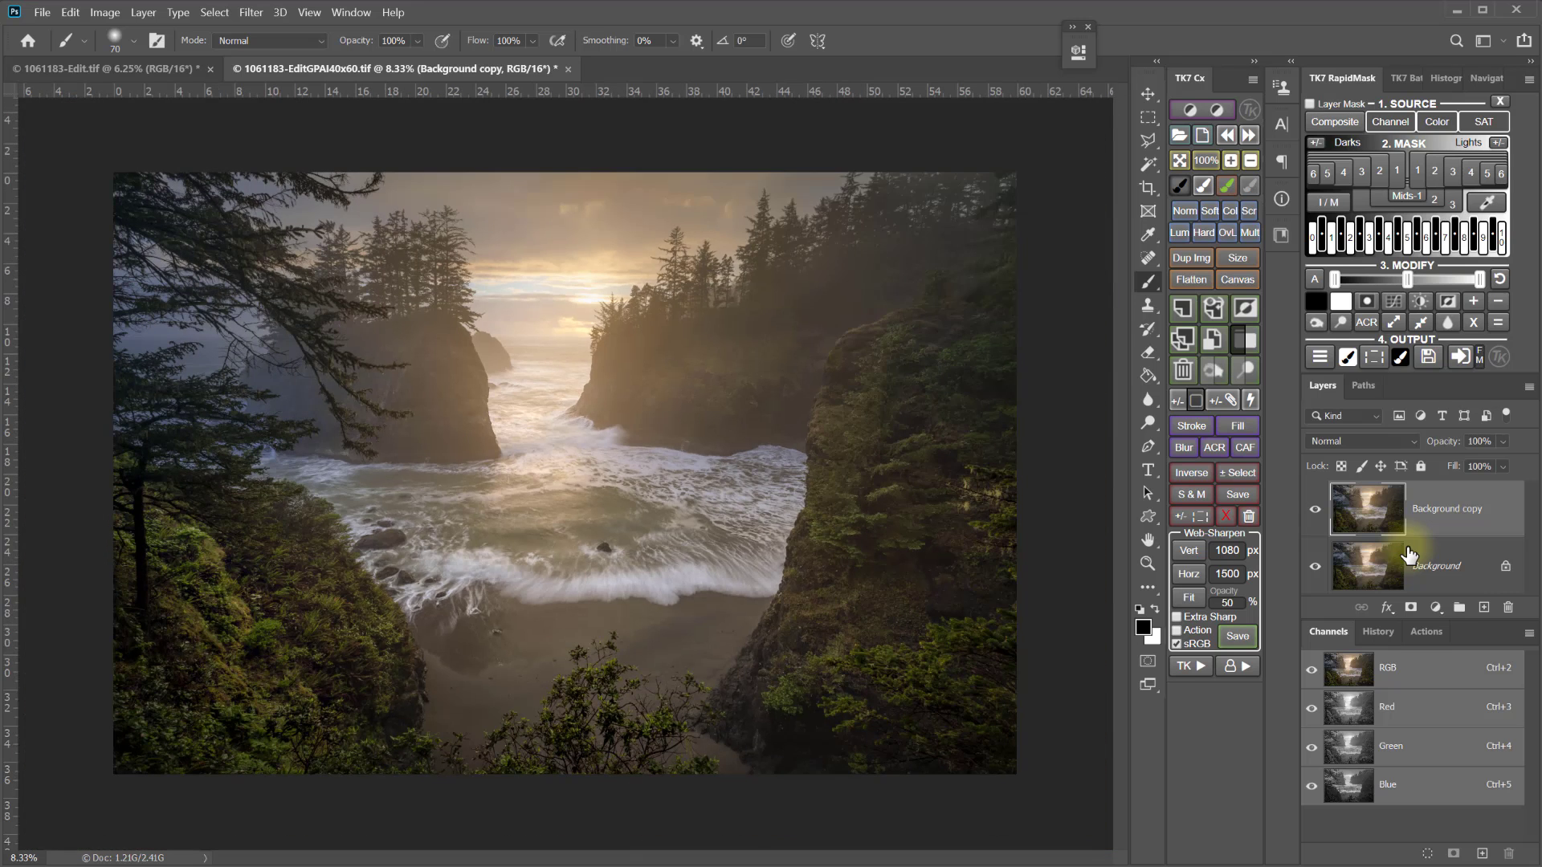
{"action": "left_click", "coordinate": [1198, 283]}
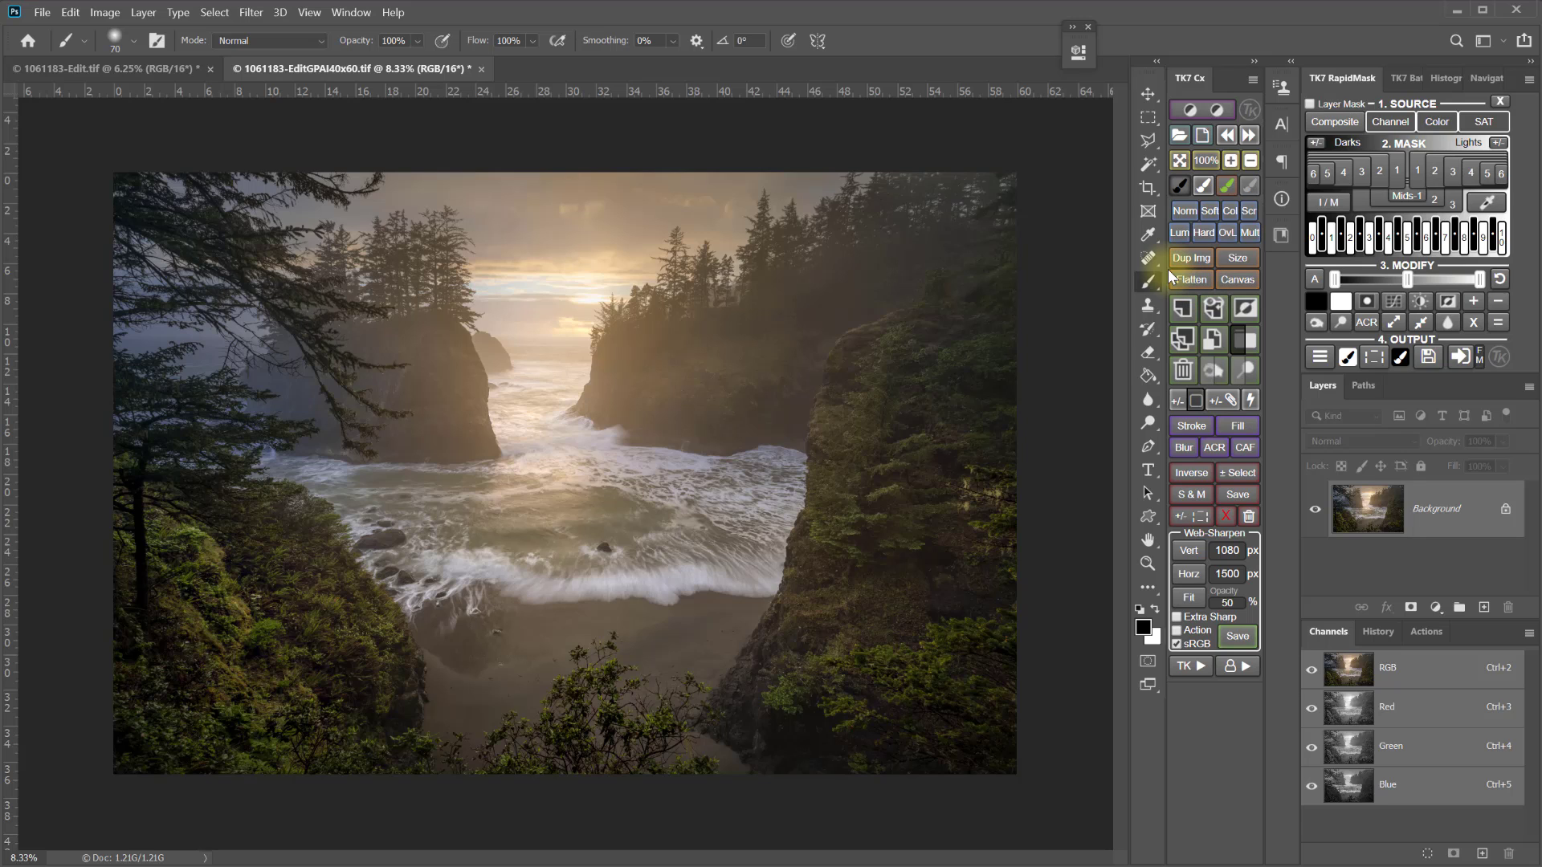
{"action": "left_click", "coordinate": [42, 13]}
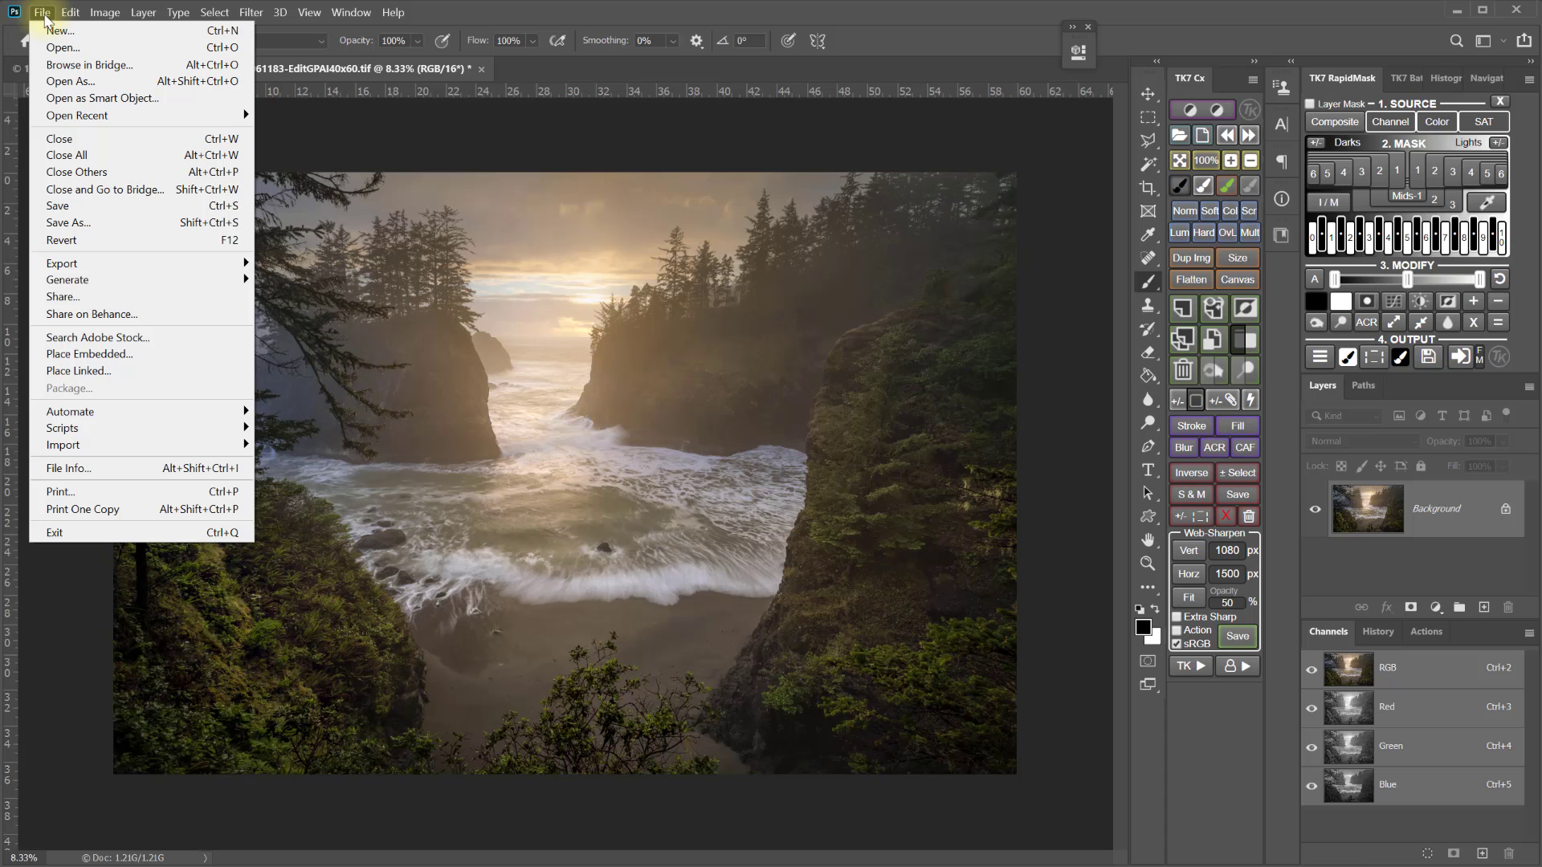
{"action": "left_click", "coordinate": [68, 222]}
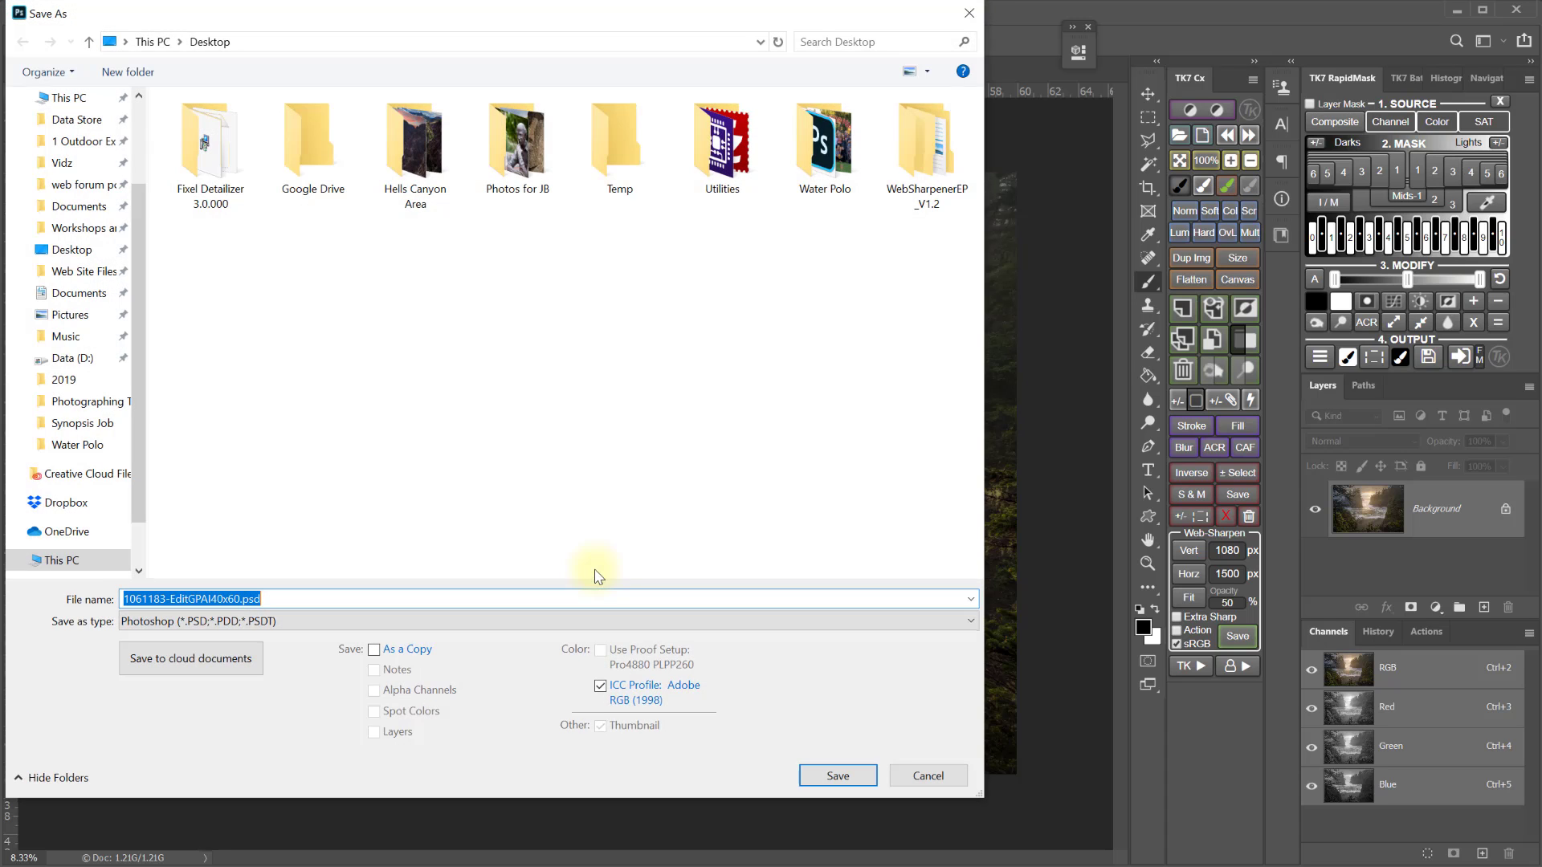
{"action": "left_click", "coordinate": [305, 624]}
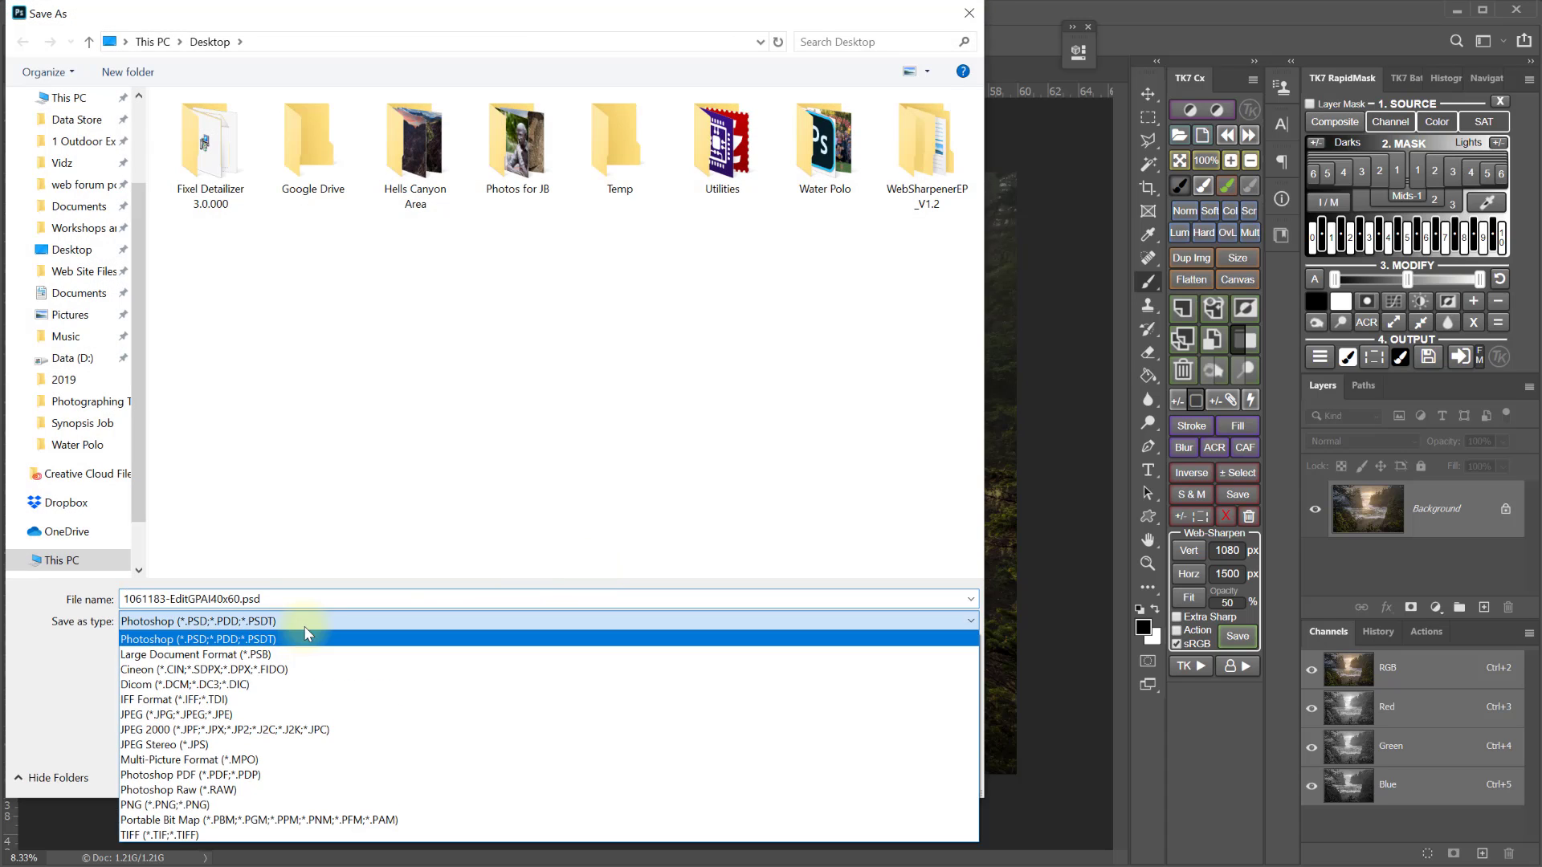
{"action": "left_click", "coordinate": [238, 714]}
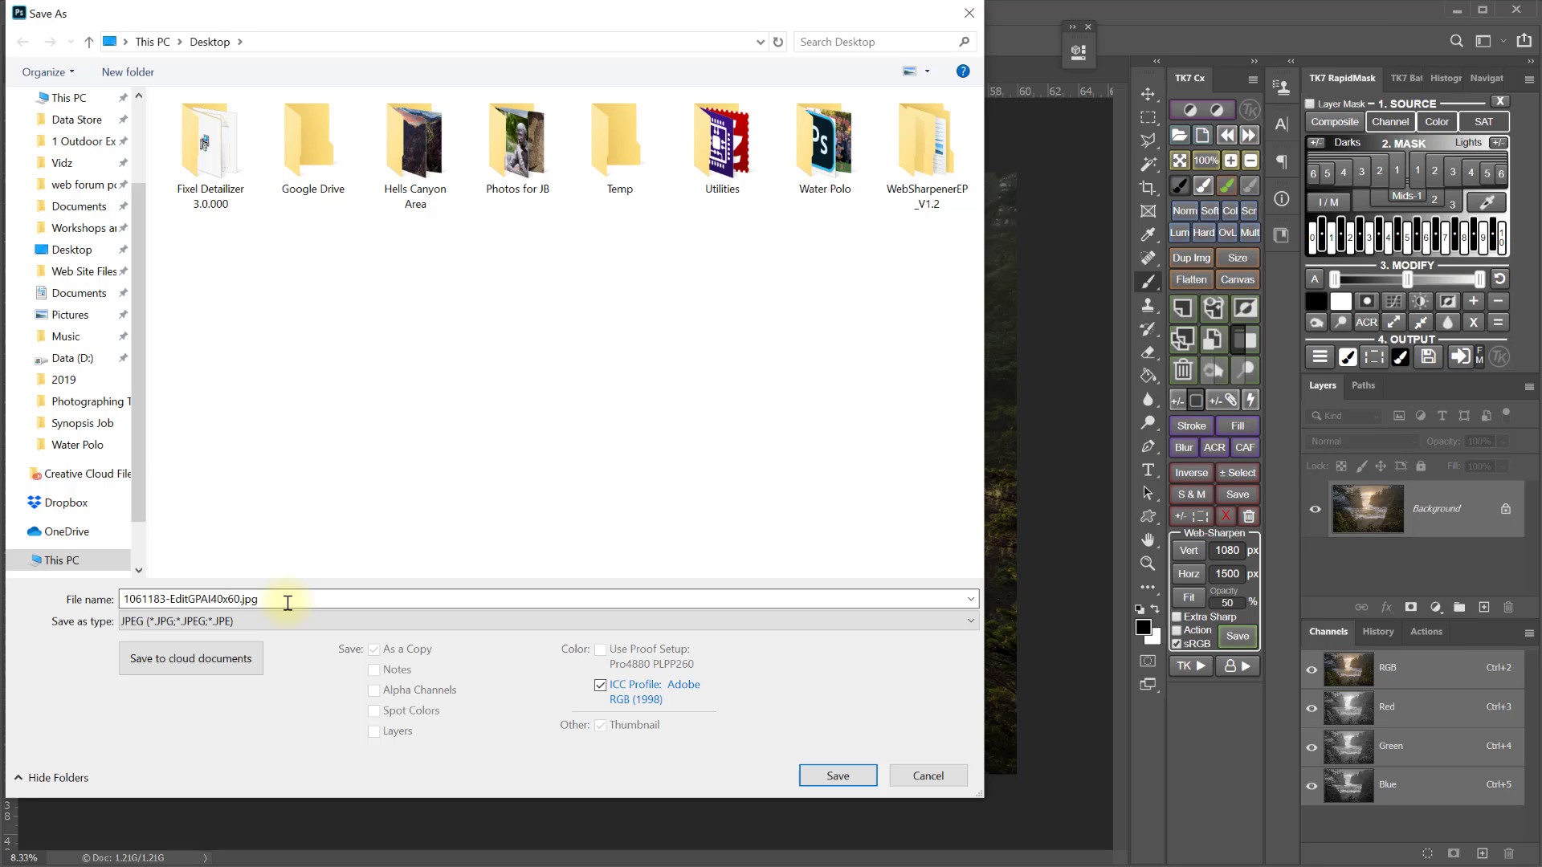
{"action": "left_click", "coordinate": [845, 775]}
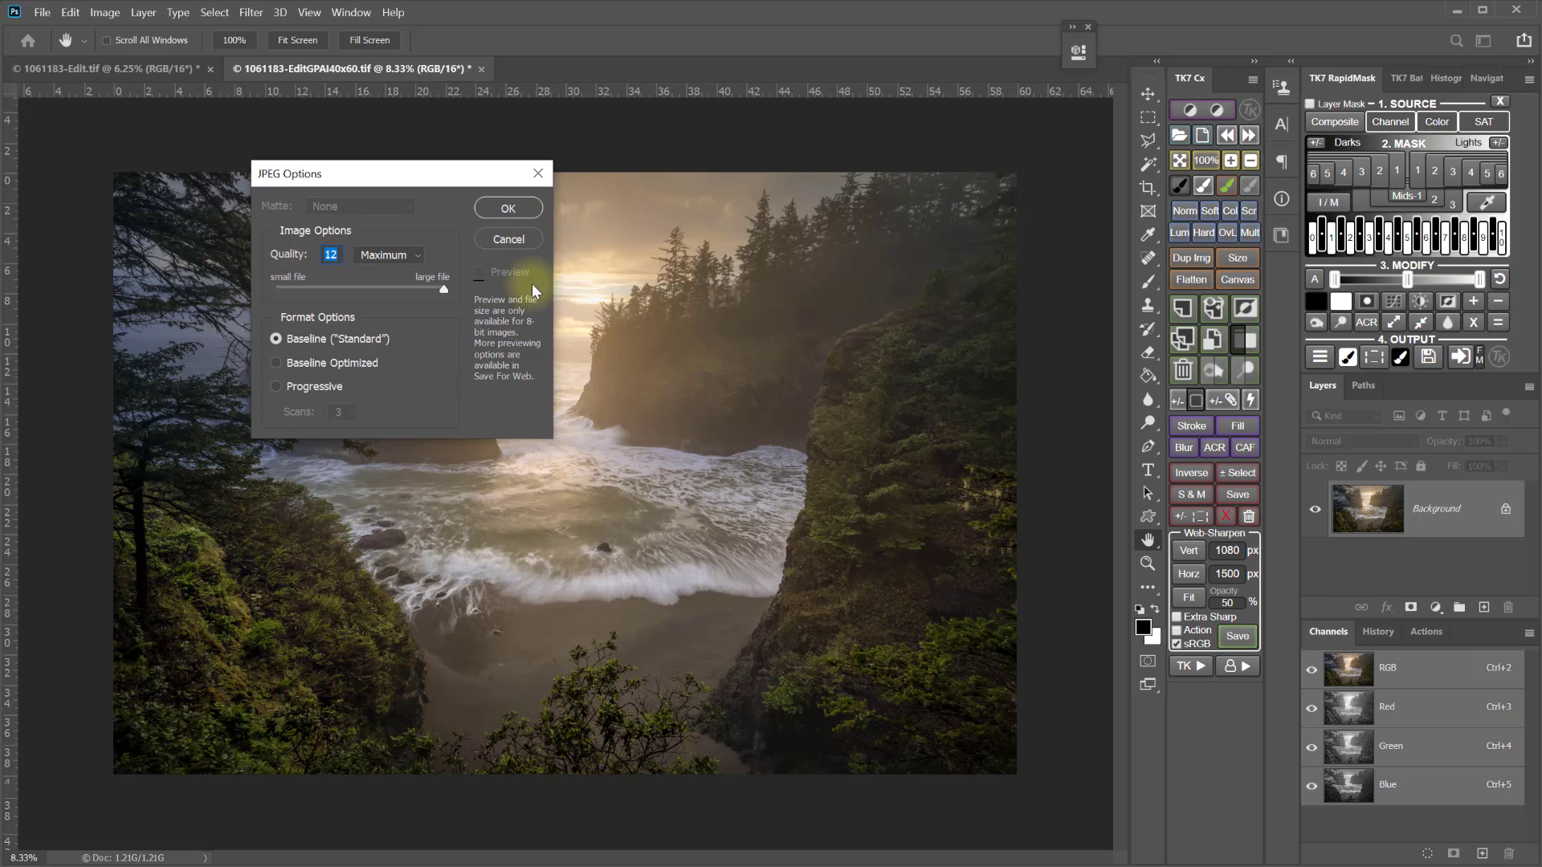
{"action": "left_click", "coordinate": [514, 210]}
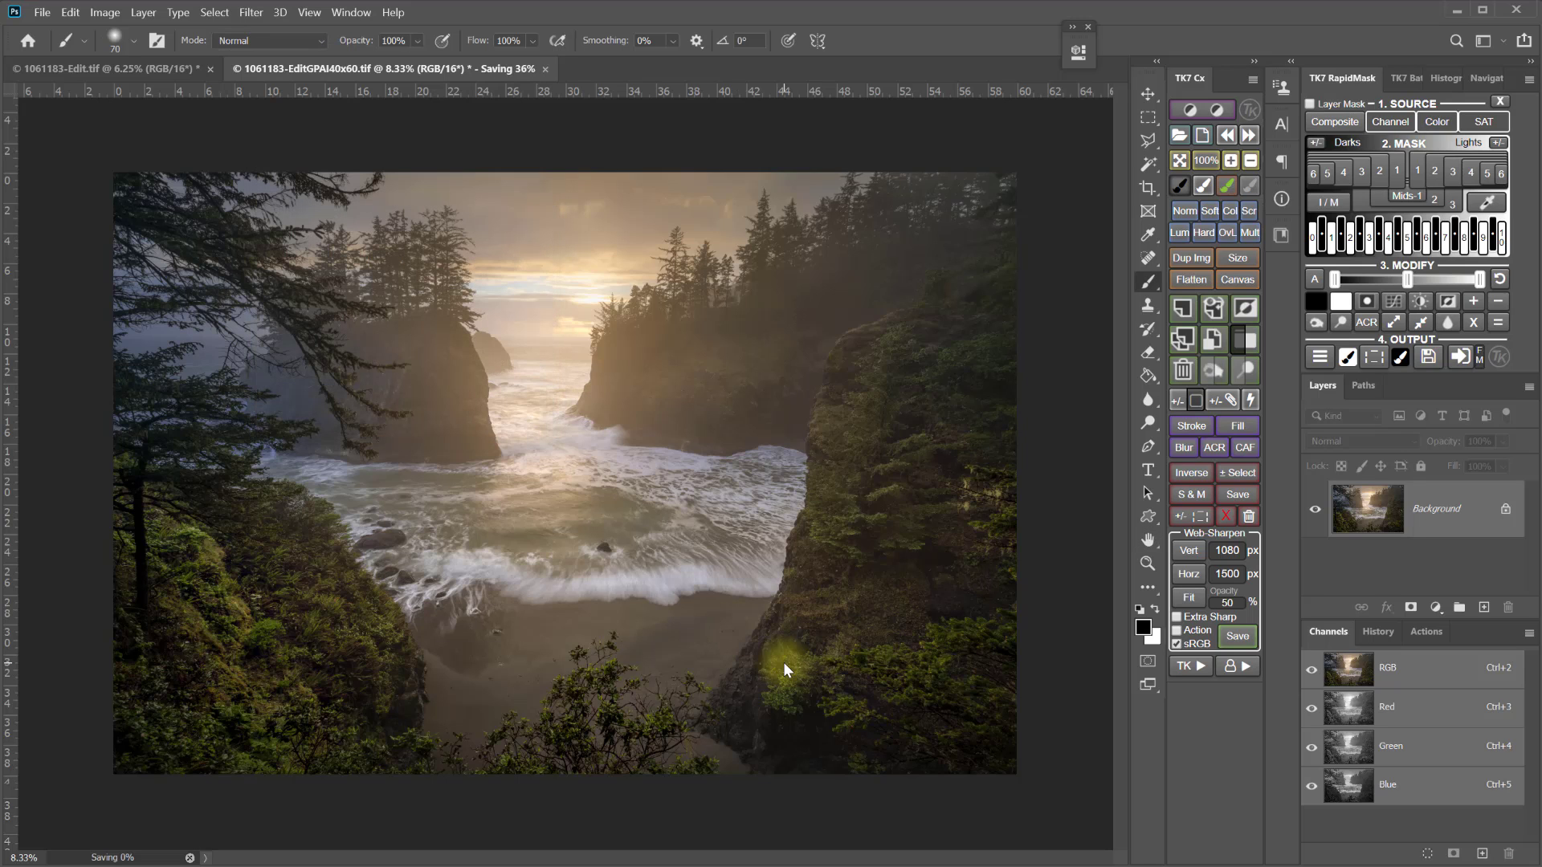